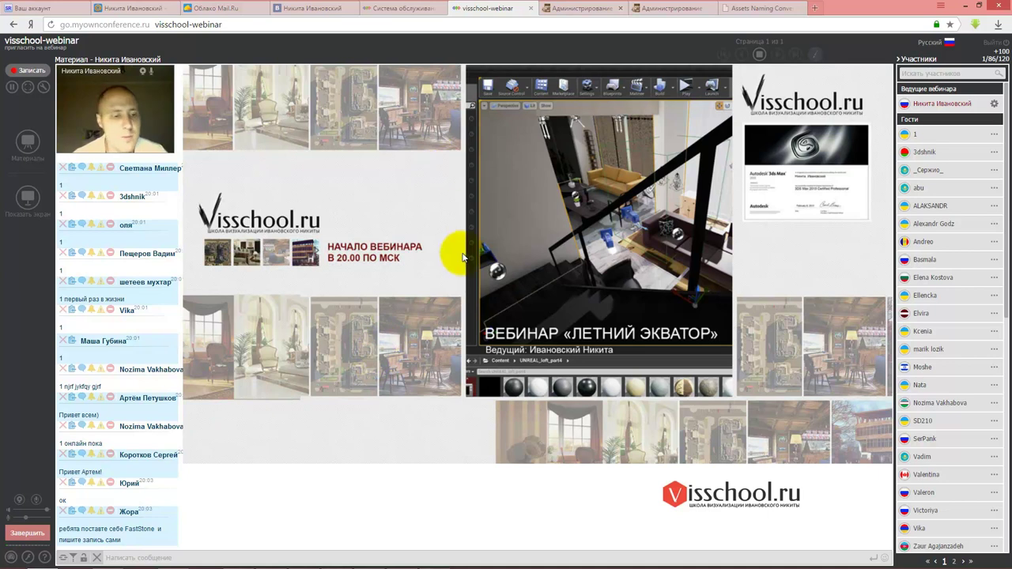
- Restore the webinar browser window and drag it almost off-screen to reveal 3ds Max
left_click(980, 5)
left_click_drag(482, 68, 999, 122)
left_click_drag(660, 111, 1011, 111)
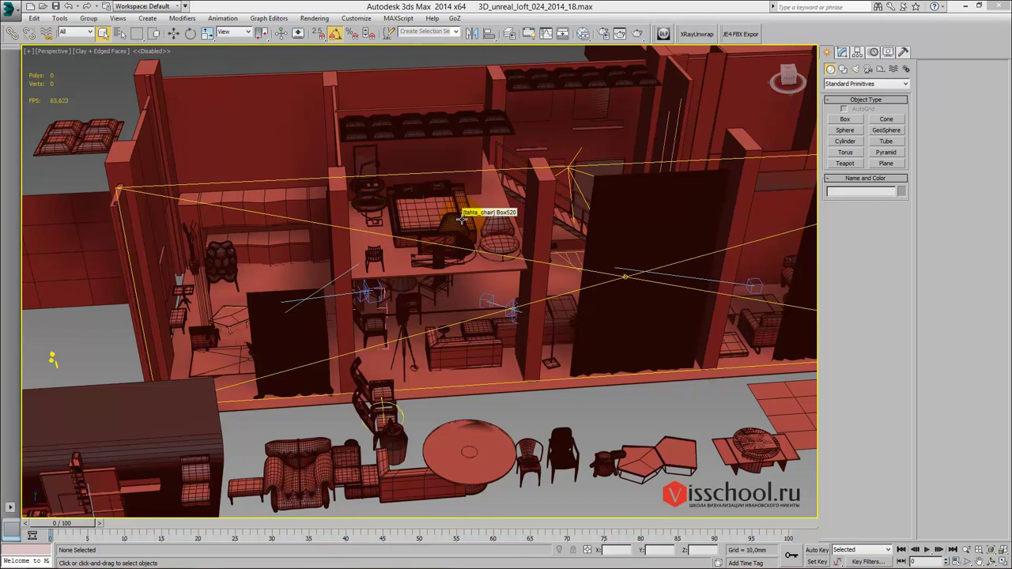
- Nudge the loft view up-left and select the chair group in the perspective viewport
middle_click_drag(474, 248, 463, 241)
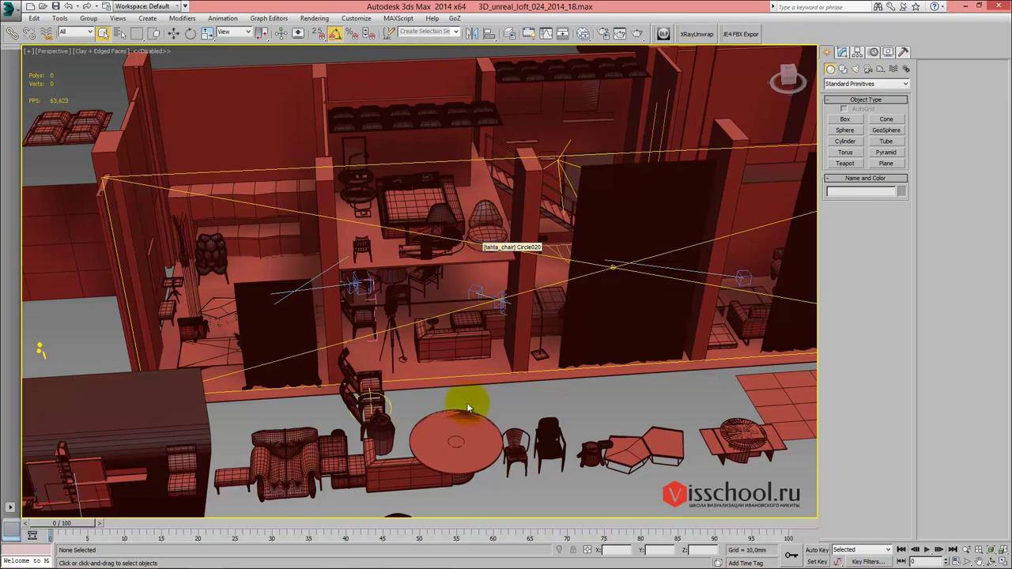
left_click(467, 317)
left_click(466, 317, "ctrl")
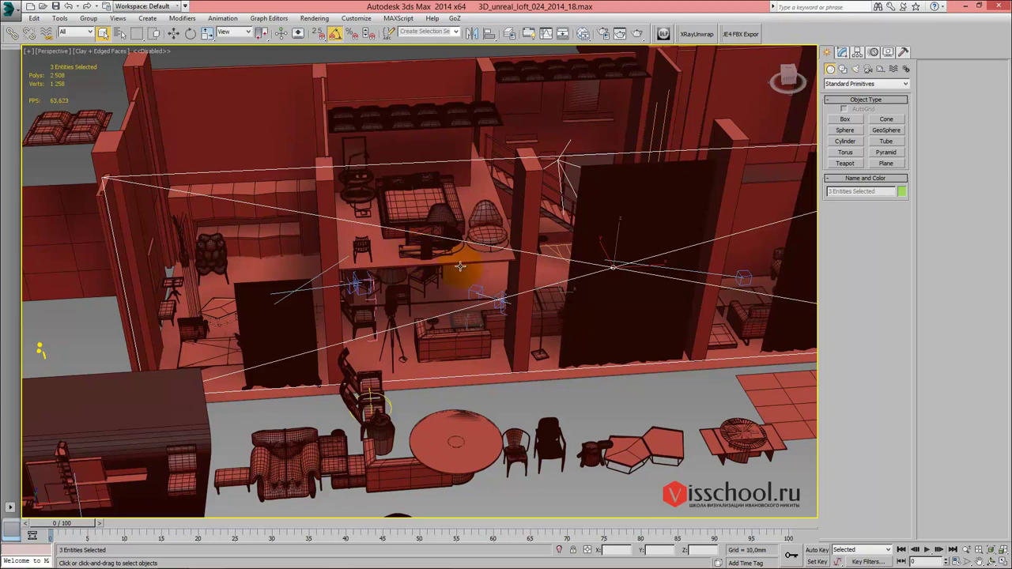
left_click(389, 389)
- Switch to orthographic view with U, then zoom and tilt to face the loft front-on
key("u")
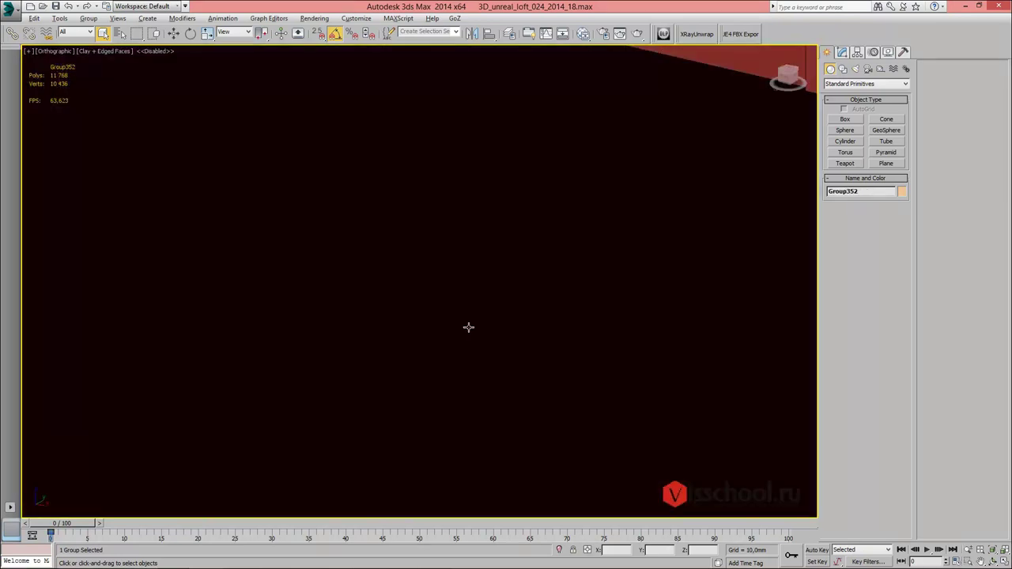
scroll(436, 327, "down", 5)
scroll(386, 298, "down", 5)
middle_click_drag(384, 282, 374, 264, "alt")
scroll(378, 261, "up", 2)
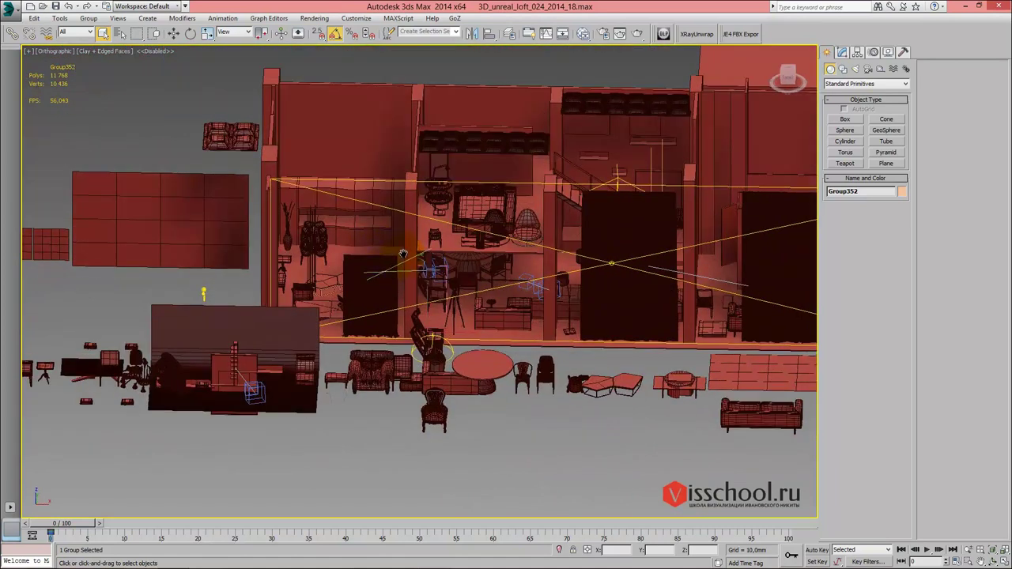
scroll(356, 263, "up", 3)
scroll(372, 265, "up", 2)
scroll(396, 285, "up", 2)
middle_click_drag(352, 271, 396, 264)
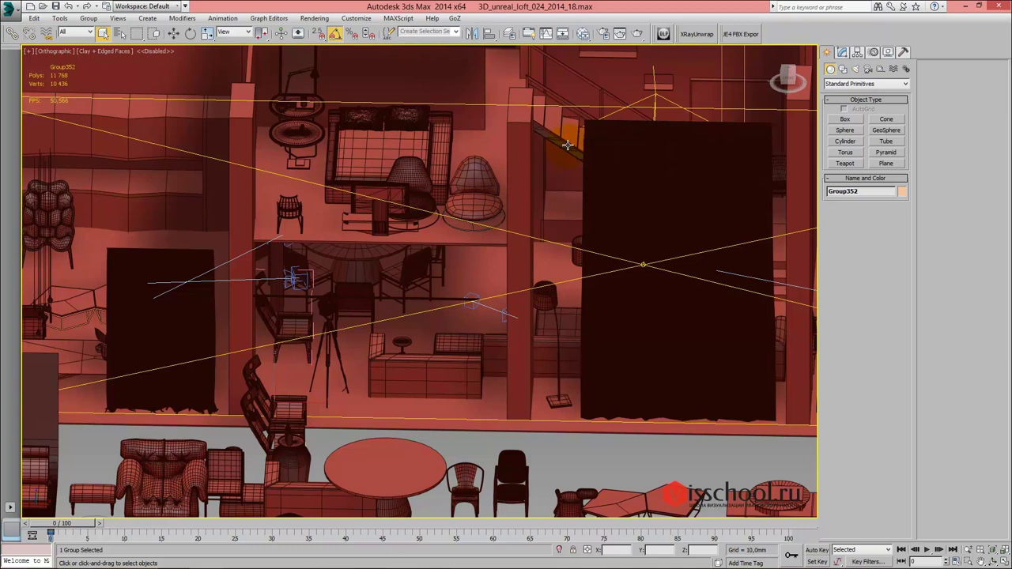
- Fine-tune the zoom and pan until the whole loft front is framed
middle_click_drag(422, 162, 443, 164)
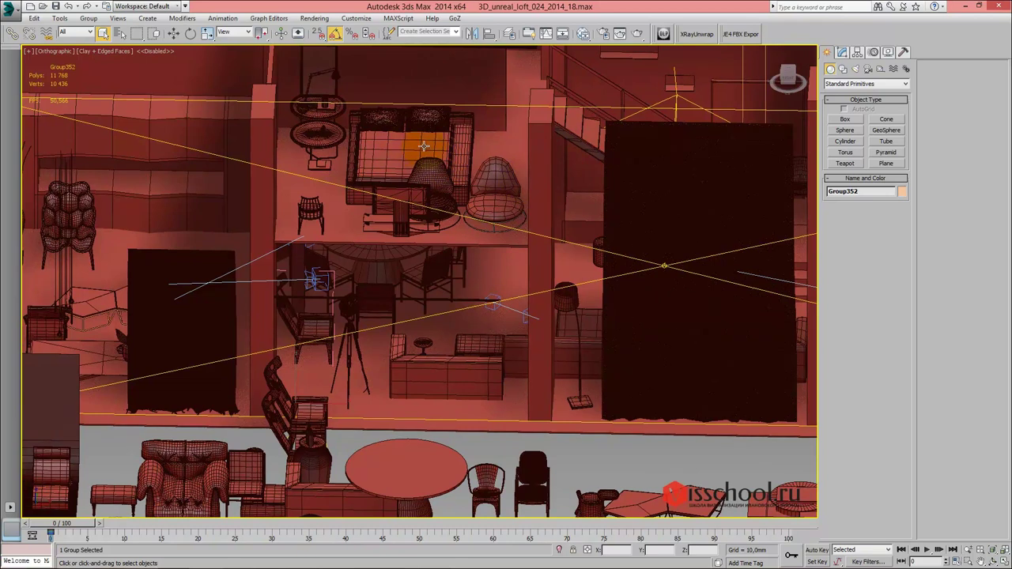
scroll(443, 142, "down", 1)
scroll(440, 144, "down", 1)
scroll(440, 144, "down", 3)
scroll(441, 143, "up", 2)
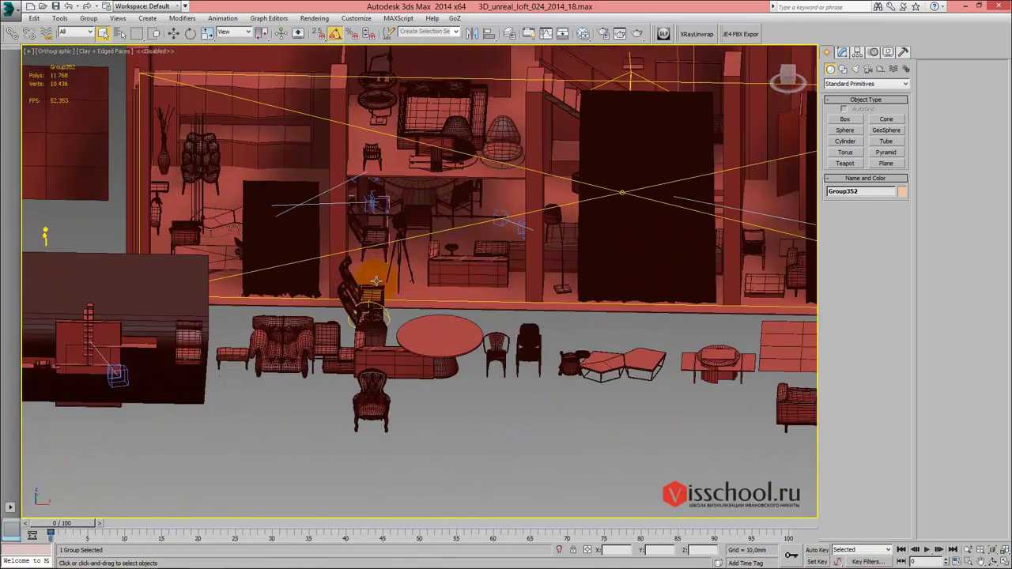
scroll(447, 199, "up", 1)
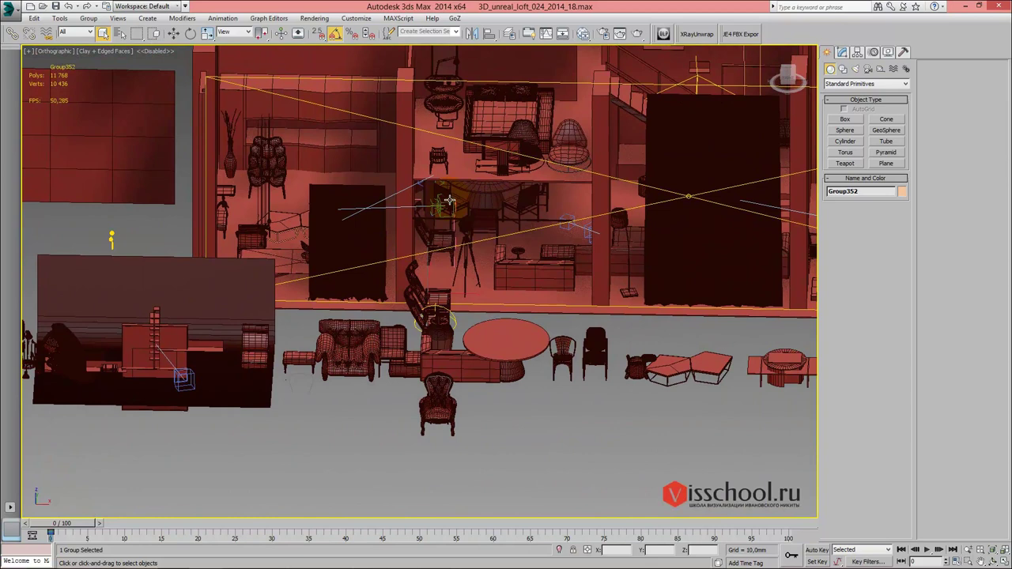
middle_click_drag(420, 202, 395, 237)
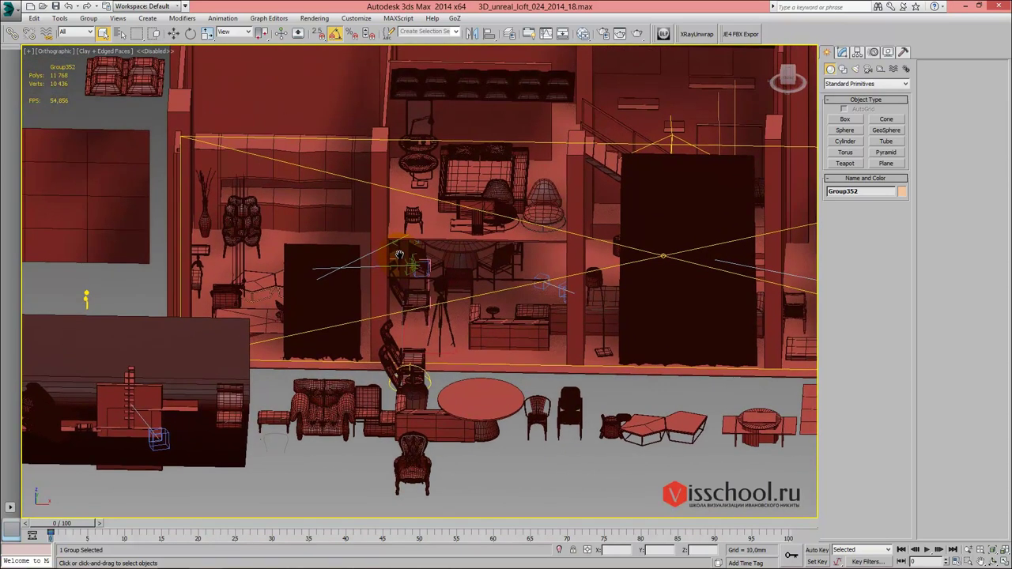
- Set the viewport shading to Realistic and orbit to a steep angled overhead view
left_click(126, 51)
left_click(138, 162)
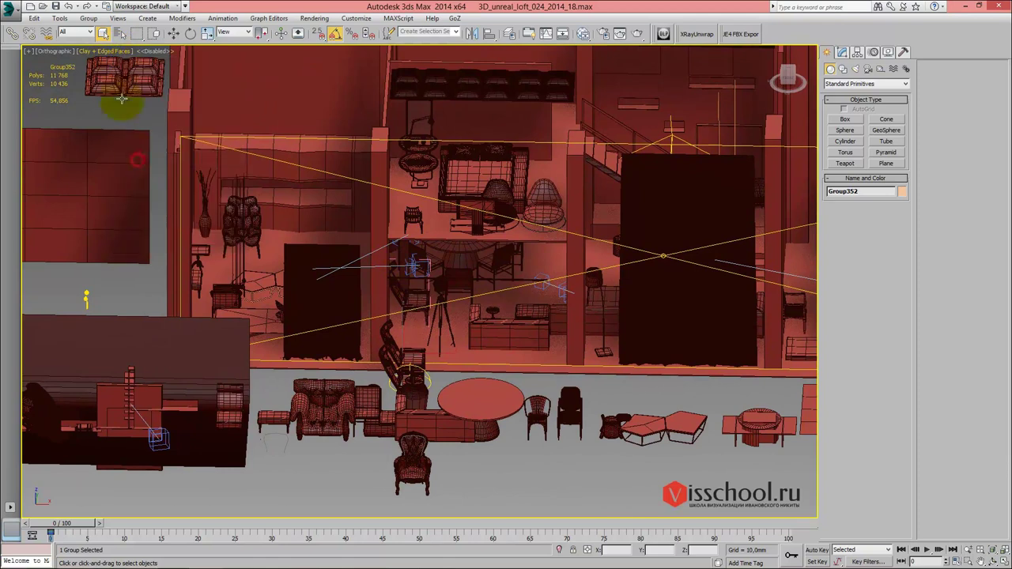
left_click(106, 56)
left_click(110, 51)
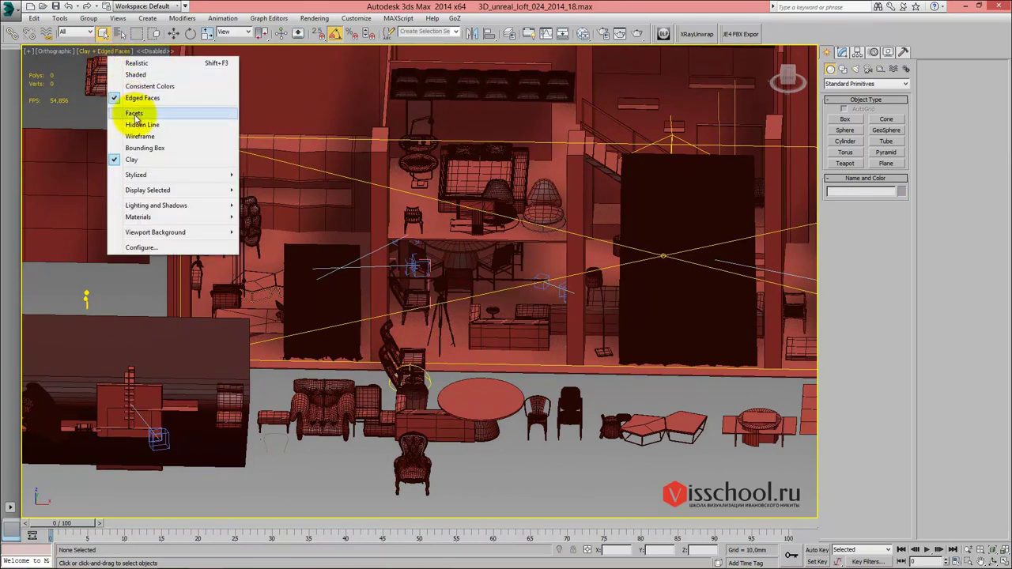
left_click(136, 64)
mouse_move(272, 226)
middle_mouse_down("alt")
mouse_move(361, 255)
mouse_move(402, 229)
mouse_move(412, 234)
middle_mouse_up("alt")
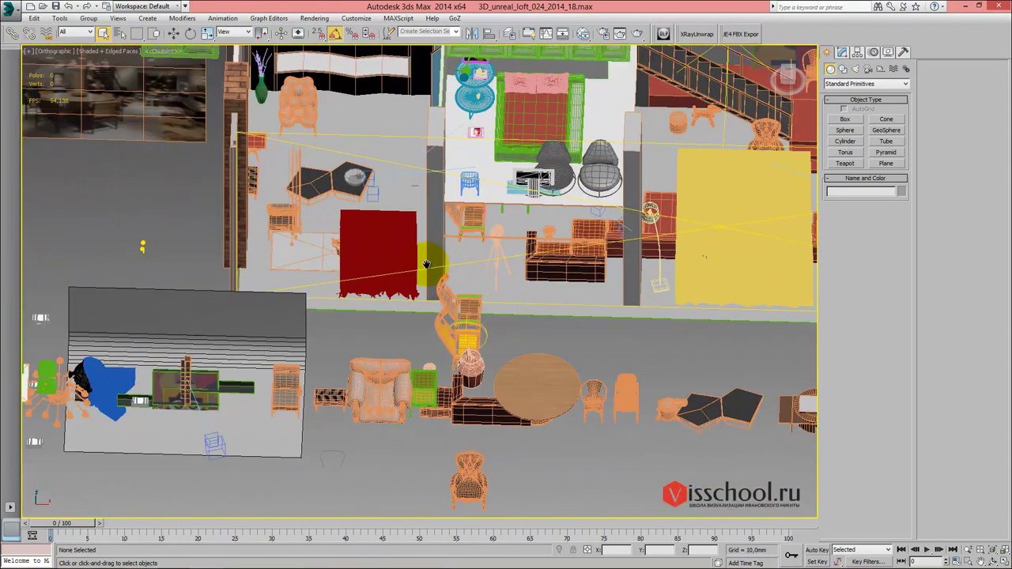
mouse_move(336, 306)
middle_mouse_down("alt")
mouse_move(409, 222)
mouse_move(347, 166)
middle_mouse_up("alt")
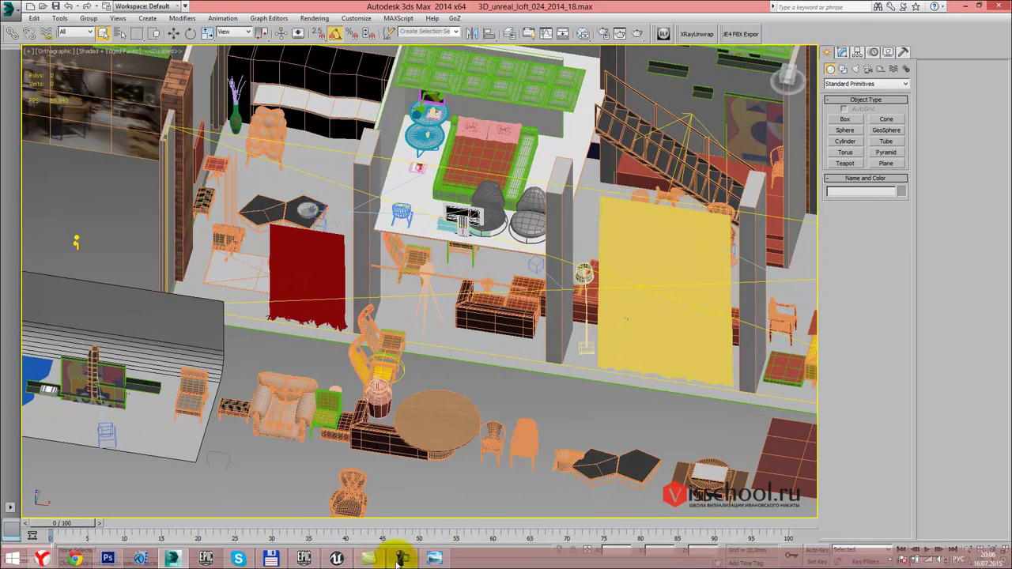
- In Unreal Editor, fly past the yellow sofa toward the dining table, staircase and brick pillar
left_click(333, 557)
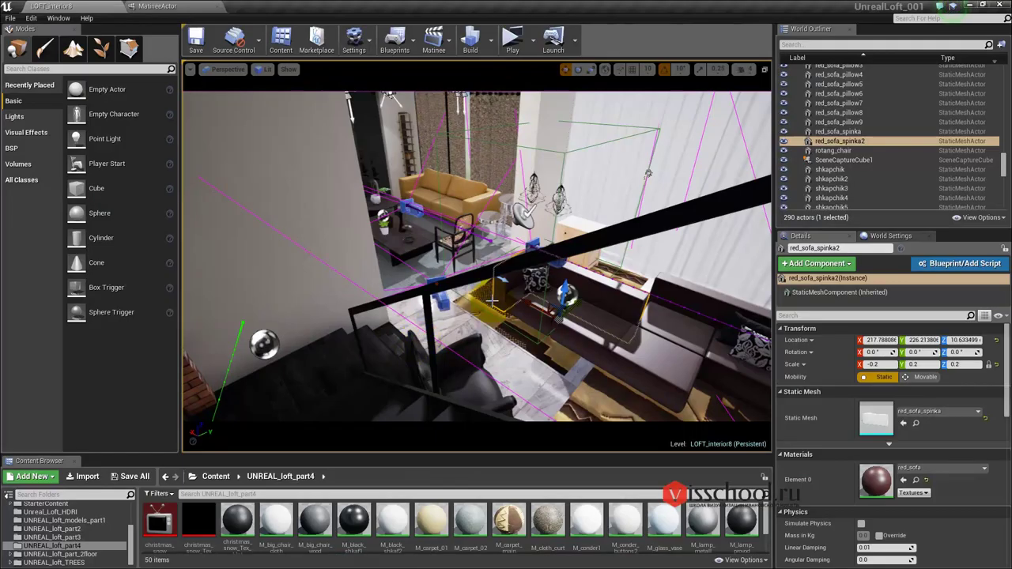
mouse_move(461, 277)
right_mouse_down()
mouse_move(486, 227)
mouse_move(416, 122)
mouse_move(425, 287)
right_mouse_up()
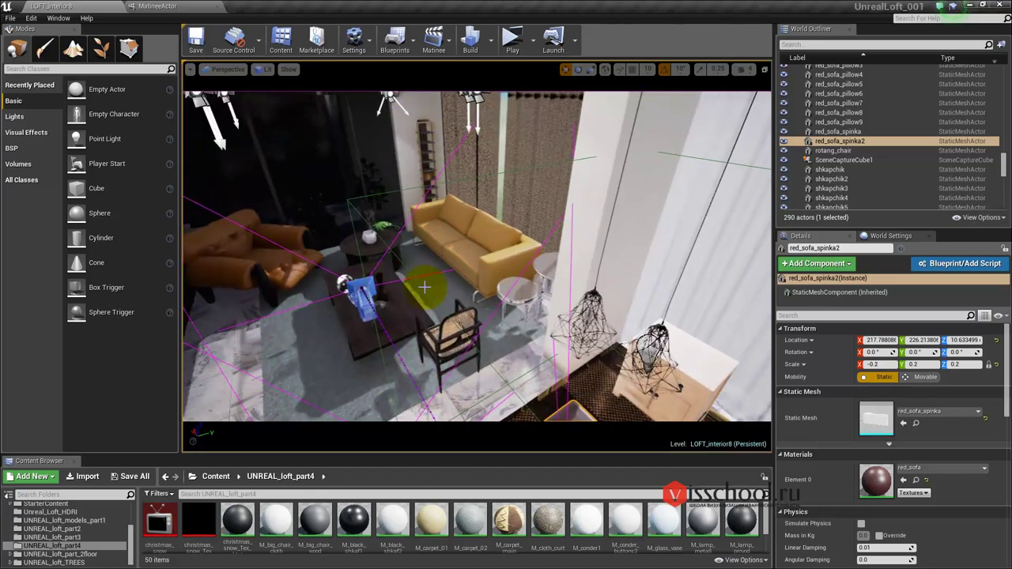
mouse_move(364, 276)
right_mouse_down()
mouse_move(315, 173)
mouse_move(396, 279)
mouse_move(366, 272)
mouse_move(393, 261)
mouse_move(440, 294)
mouse_move(533, 321)
mouse_move(445, 280)
mouse_move(495, 274)
mouse_move(573, 295)
mouse_move(506, 279)
right_mouse_up()
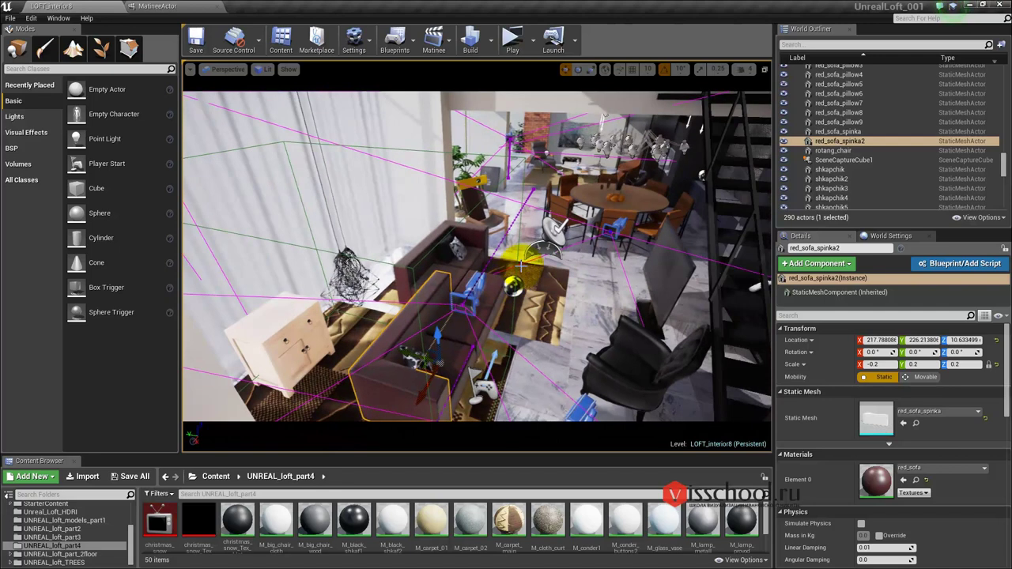
mouse_move(544, 270)
right_mouse_down()
mouse_move(583, 244)
mouse_move(569, 230)
mouse_move(582, 208)
mouse_move(543, 267)
right_mouse_up()
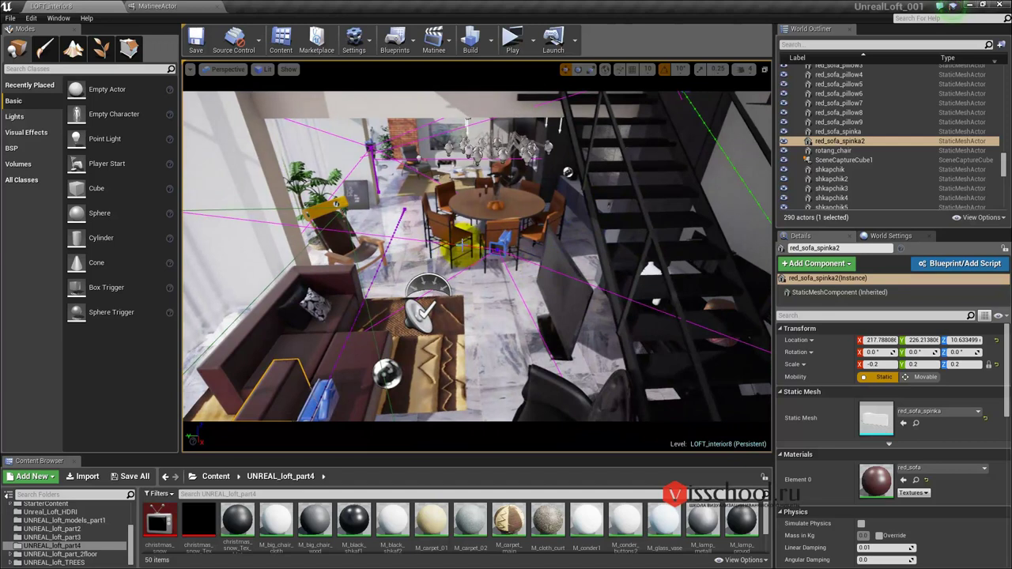
mouse_move(445, 265)
right_mouse_down()
mouse_move(474, 253)
mouse_move(637, 308)
mouse_move(734, 316)
mouse_move(732, 276)
mouse_move(759, 316)
mouse_move(441, 254)
right_mouse_up()
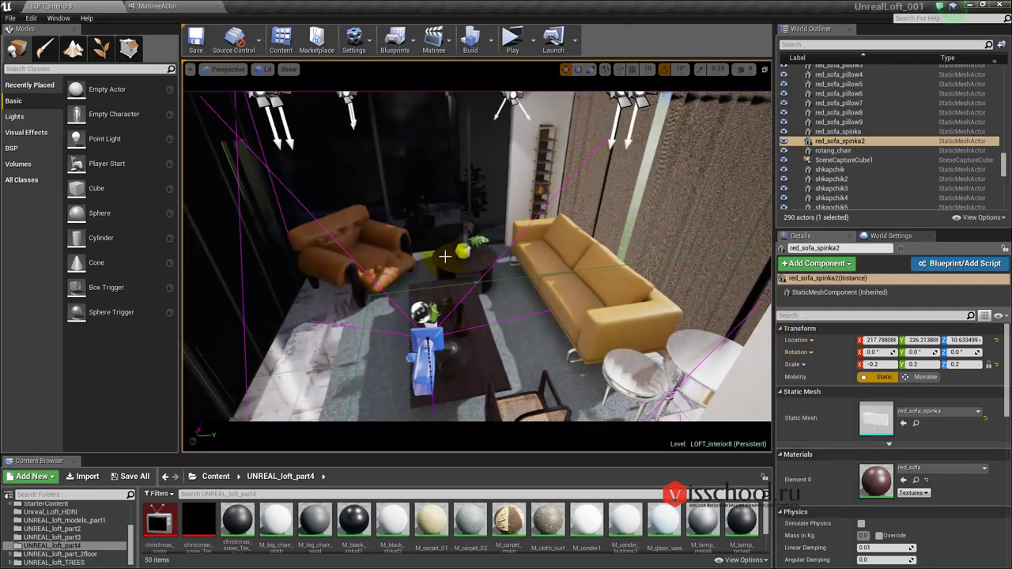
mouse_move(450, 295)
right_mouse_down()
mouse_move(333, 247)
mouse_move(155, 217)
right_mouse_up()
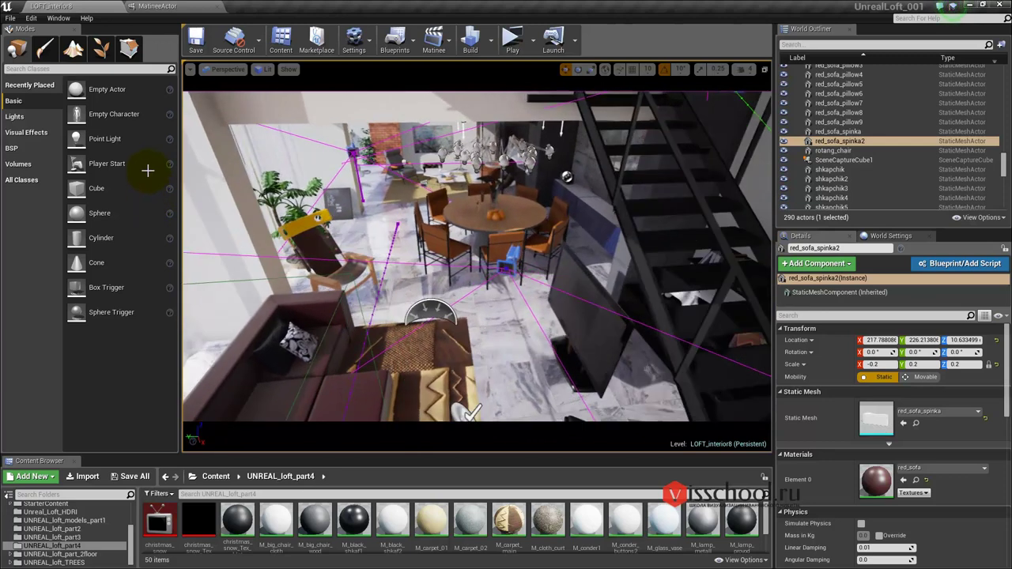
- Keep flying the camera through the loft and pull back to show more of the room
left_click_drag(136, 142, 498, 283)
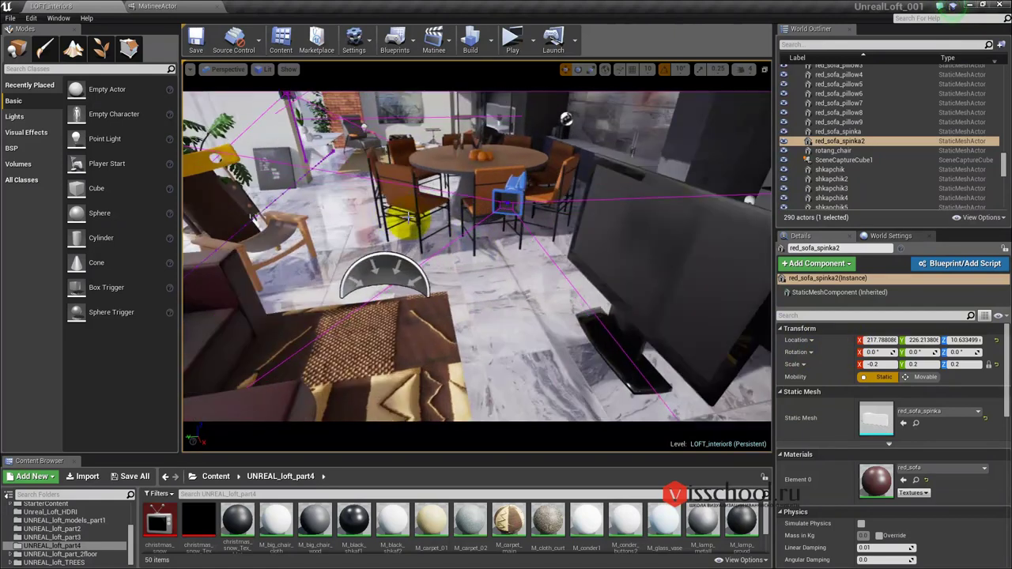
mouse_move(436, 224)
left_mouse_down()
mouse_move(442, 324)
mouse_move(405, 78)
mouse_move(726, 117)
mouse_move(734, 133)
left_mouse_up()
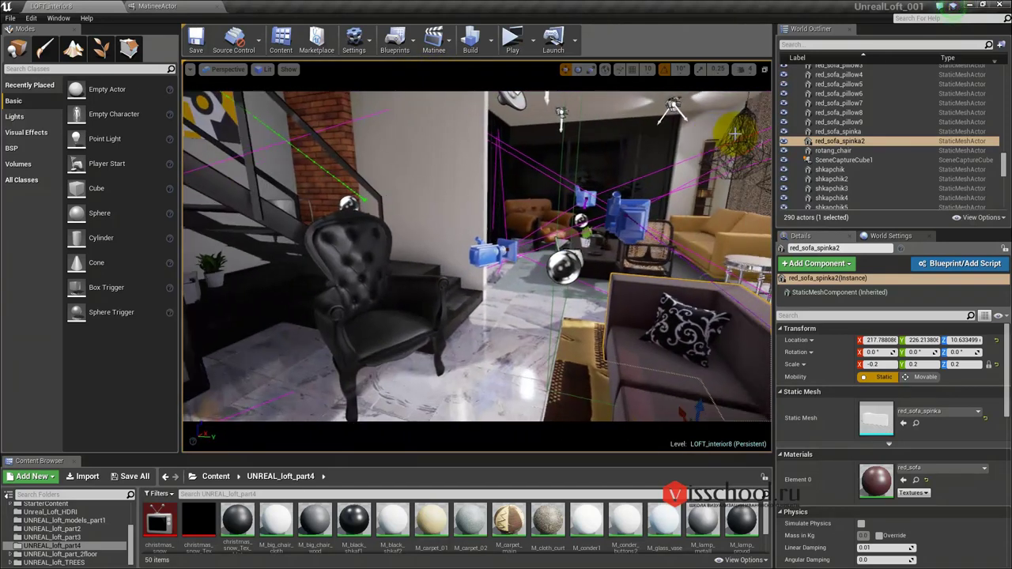
- Fly the camera around the armchair and sofa, dismissing the incoming chat notification
left_click_drag(484, 225, 491, 222)
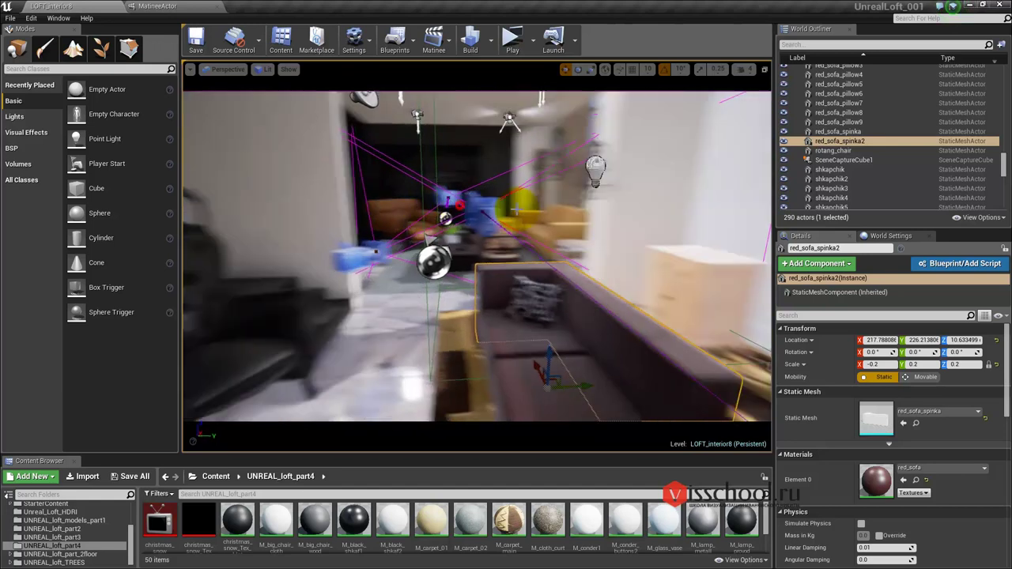
mouse_move(491, 221)
right_mouse_down()
mouse_move(506, 212)
mouse_move(458, 205)
right_mouse_up()
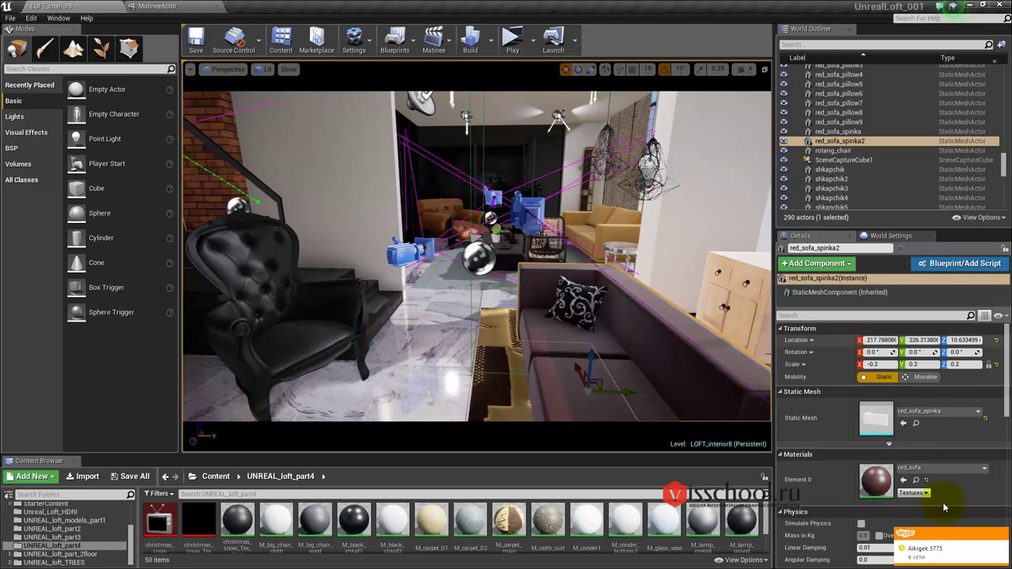
left_click(999, 539)
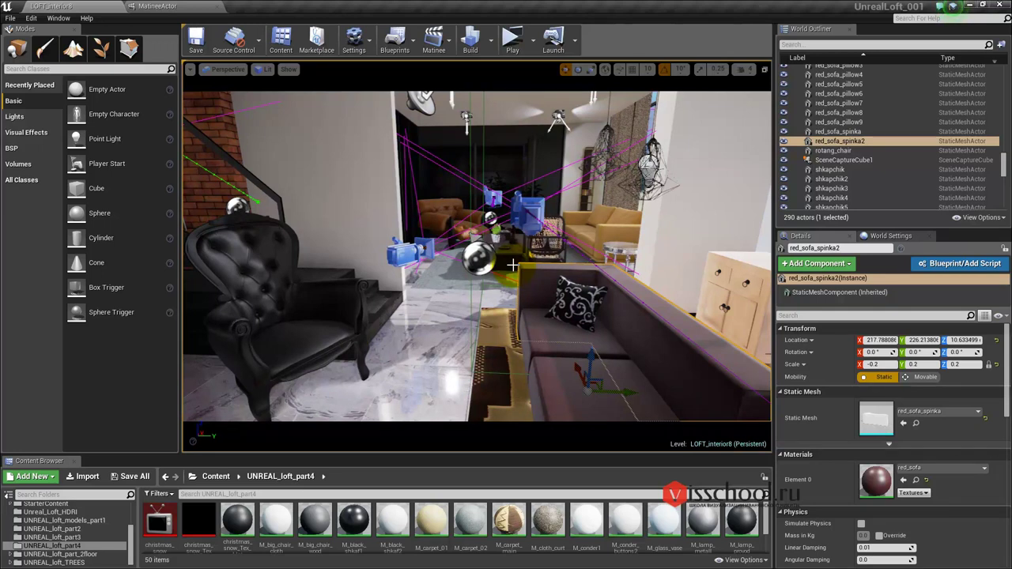
mouse_move(513, 264)
right_mouse_down()
mouse_move(498, 301)
mouse_move(476, 75)
mouse_move(509, 301)
right_mouse_up()
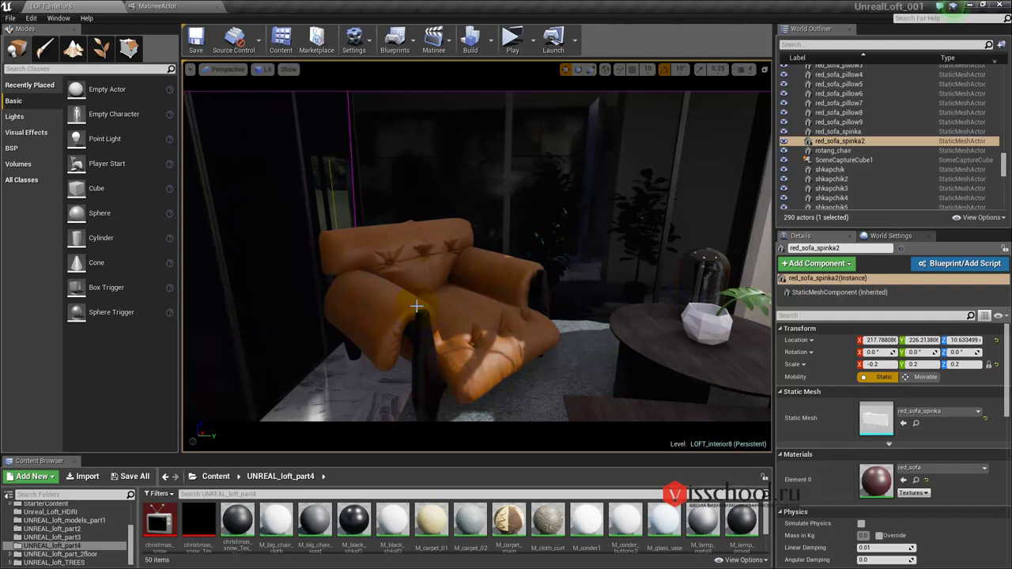
- Fly from the coffee table and sofa around the dining table toward the stairs and lounge
mouse_move(543, 222)
left_mouse_down()
mouse_move(586, 207)
mouse_move(773, 205)
left_mouse_up()
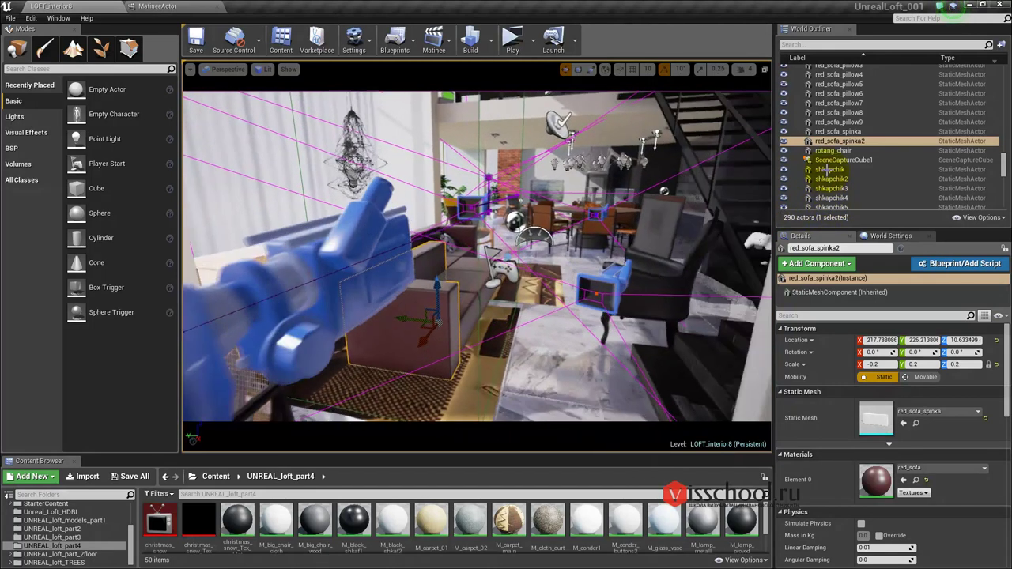
mouse_move(775, 207)
left_mouse_down()
mouse_move(835, 150)
mouse_move(862, 150)
left_mouse_up()
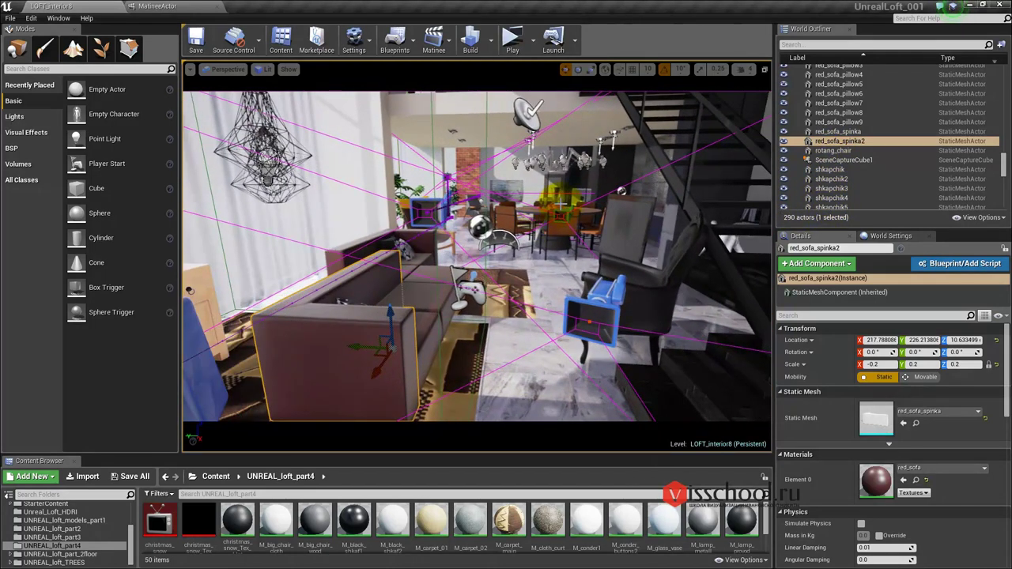
mouse_move(474, 261)
left_mouse_down()
mouse_move(506, 221)
mouse_move(475, 237)
mouse_move(474, 198)
left_mouse_up()
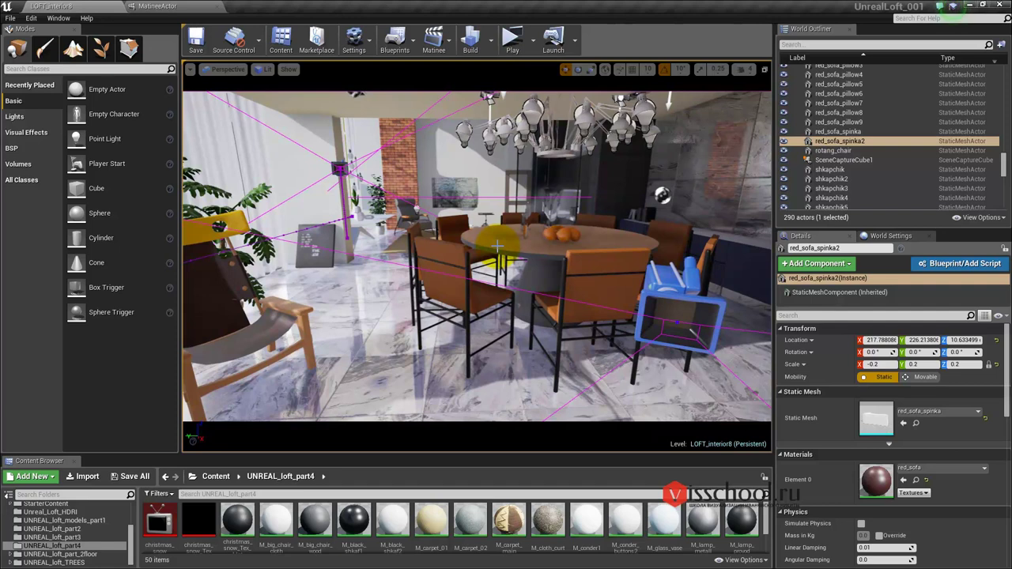
mouse_move(497, 246)
left_mouse_down()
mouse_move(434, 243)
mouse_move(516, 230)
mouse_move(522, 215)
left_mouse_up()
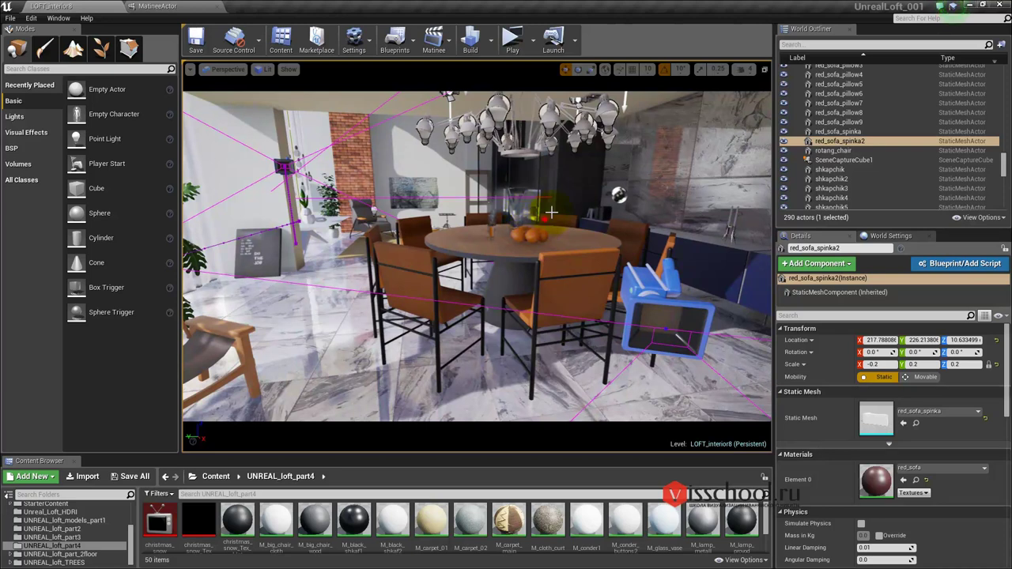
left_click_drag(551, 212, 568, 213)
mouse_move(460, 207)
left_mouse_down()
mouse_move(363, 131)
mouse_move(366, 63)
mouse_move(403, 2)
mouse_move(83, 11)
left_mouse_up()
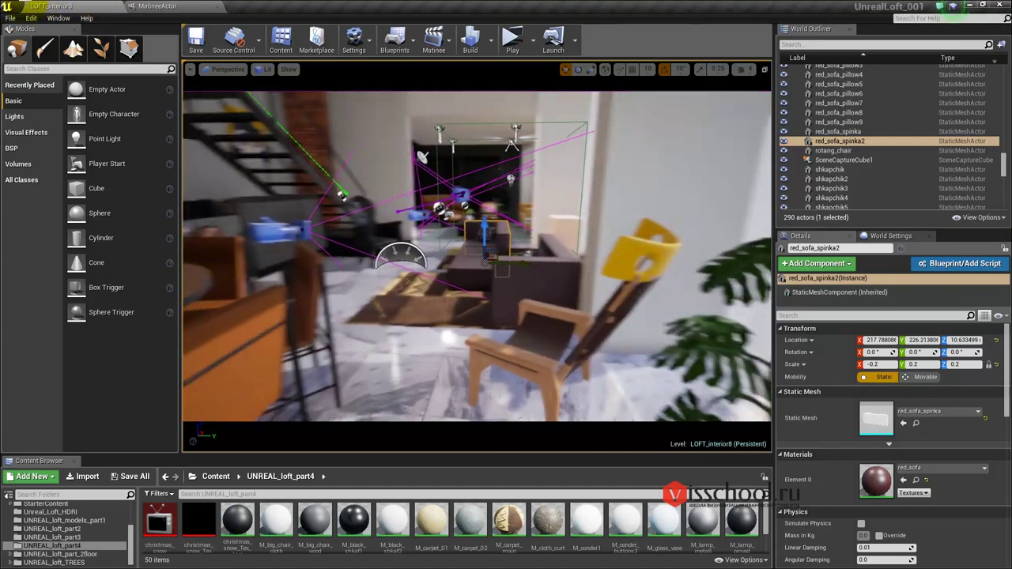
mouse_move(83, 3)
left_mouse_down()
mouse_move(24, 3)
mouse_move(14, 26)
left_mouse_up()
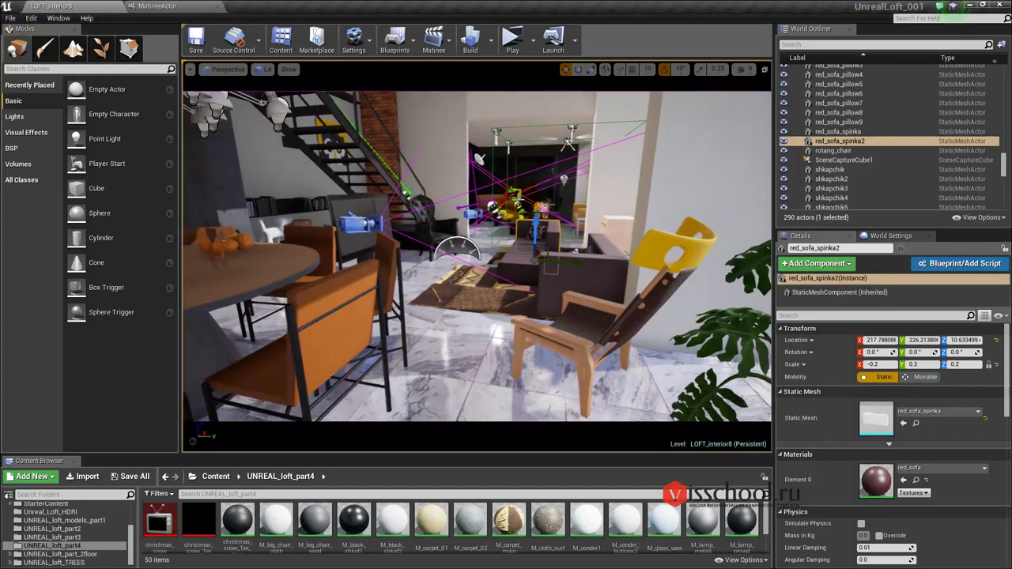
- Continue past the wall art, shelves and brick wall, ending outside on the lawn
mouse_move(394, 245)
left_mouse_down()
mouse_move(201, 182)
mouse_move(204, 170)
left_mouse_up()
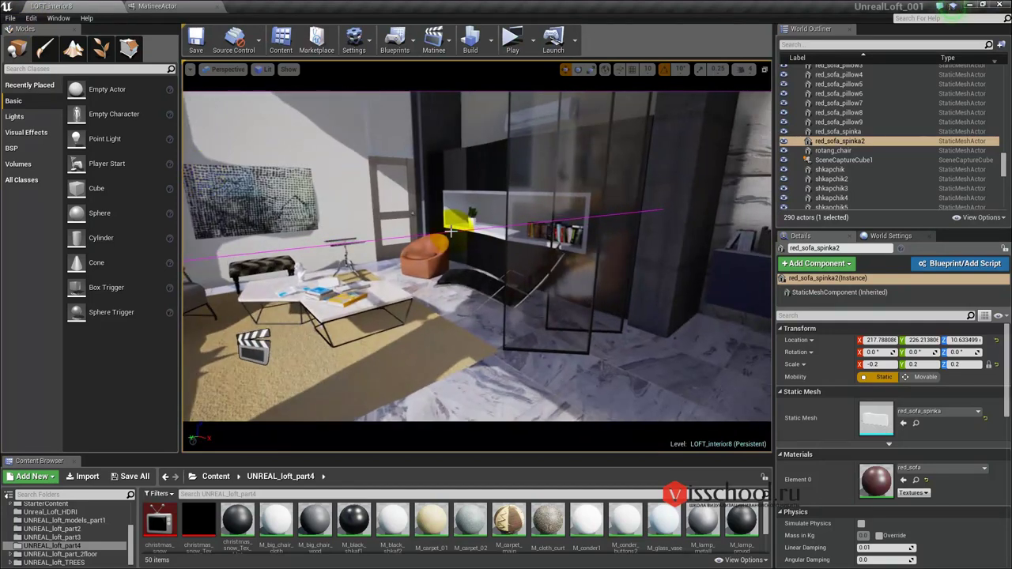
mouse_move(529, 240)
left_mouse_down()
mouse_move(553, 217)
mouse_move(548, 174)
left_mouse_up()
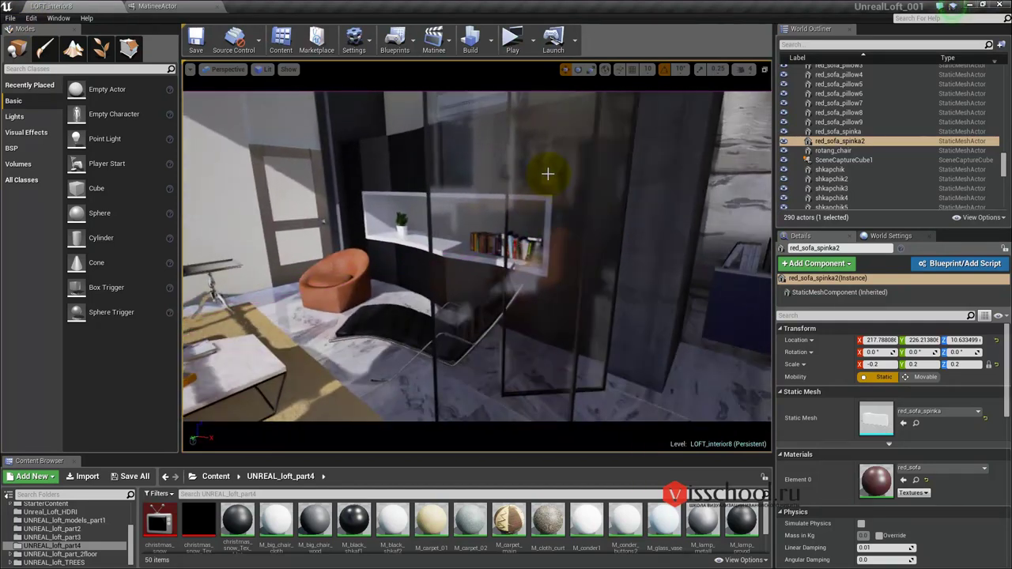
mouse_move(419, 308)
left_mouse_down()
mouse_move(276, 321)
mouse_move(235, 313)
left_mouse_up()
mouse_move(223, 276)
left_mouse_down()
mouse_move(308, 279)
mouse_move(452, 312)
left_mouse_up()
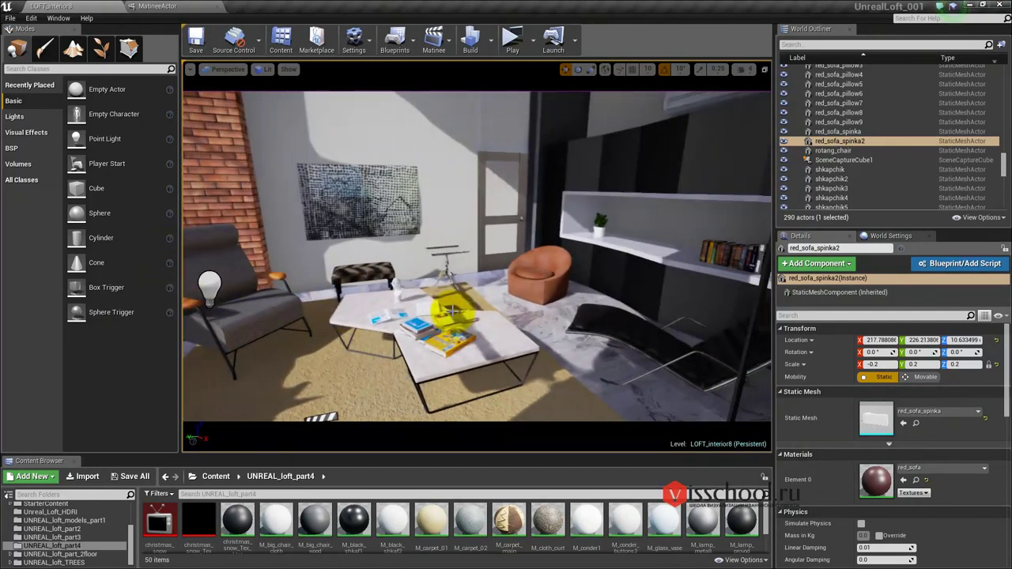
mouse_move(528, 273)
left_mouse_down()
mouse_move(709, 287)
mouse_move(791, 226)
mouse_move(767, 102)
mouse_move(528, 213)
mouse_move(457, 225)
left_mouse_up()
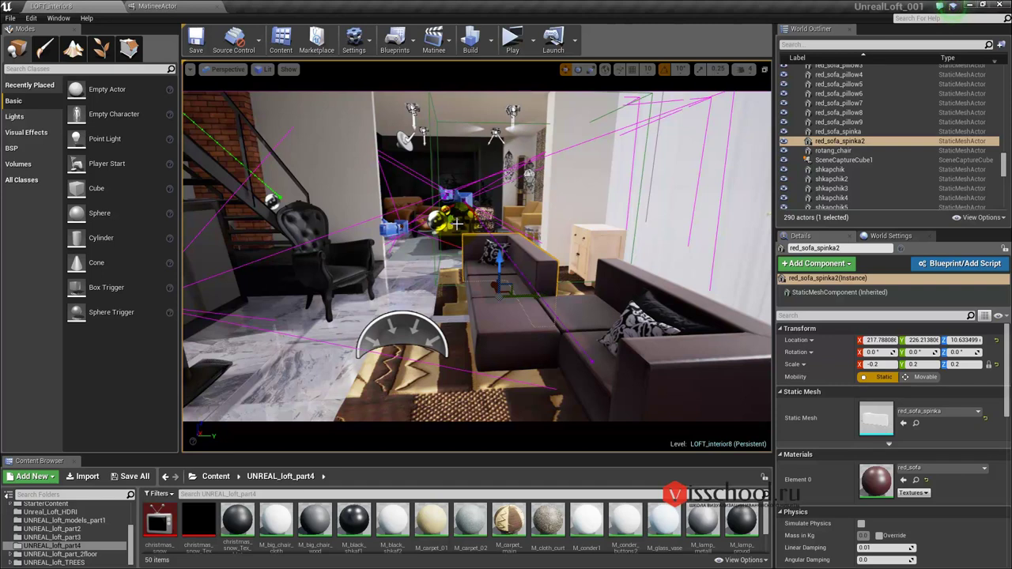
mouse_move(457, 224)
left_mouse_down()
mouse_move(461, 264)
mouse_move(939, 15)
mouse_move(678, 314)
left_mouse_up()
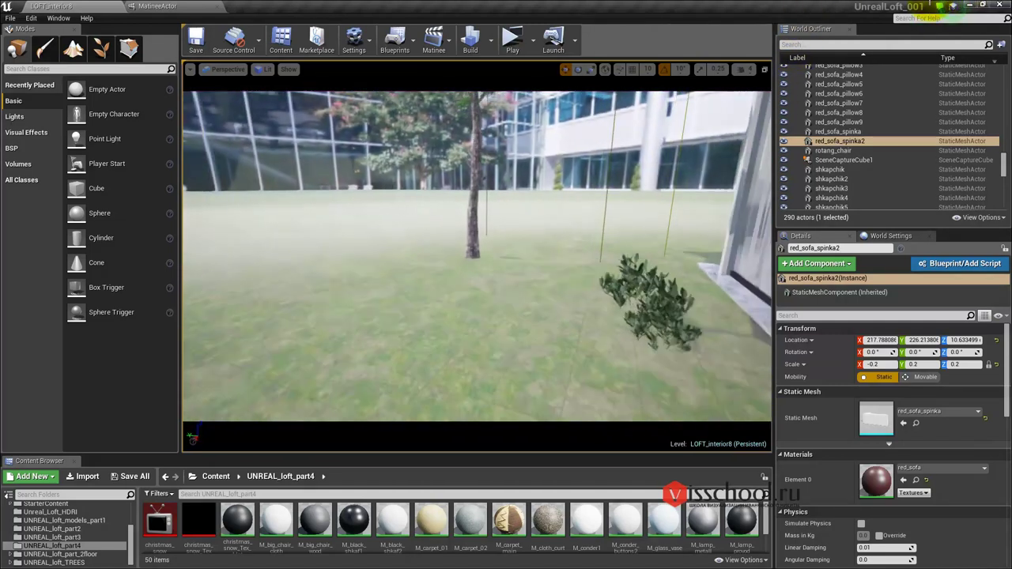
- Select the BogMyrtleBush_02 shrub, then fly back through the glass wall into the lounge
left_click(678, 315)
mouse_move(583, 253)
left_mouse_down()
mouse_move(687, 312)
mouse_move(783, 328)
left_mouse_up()
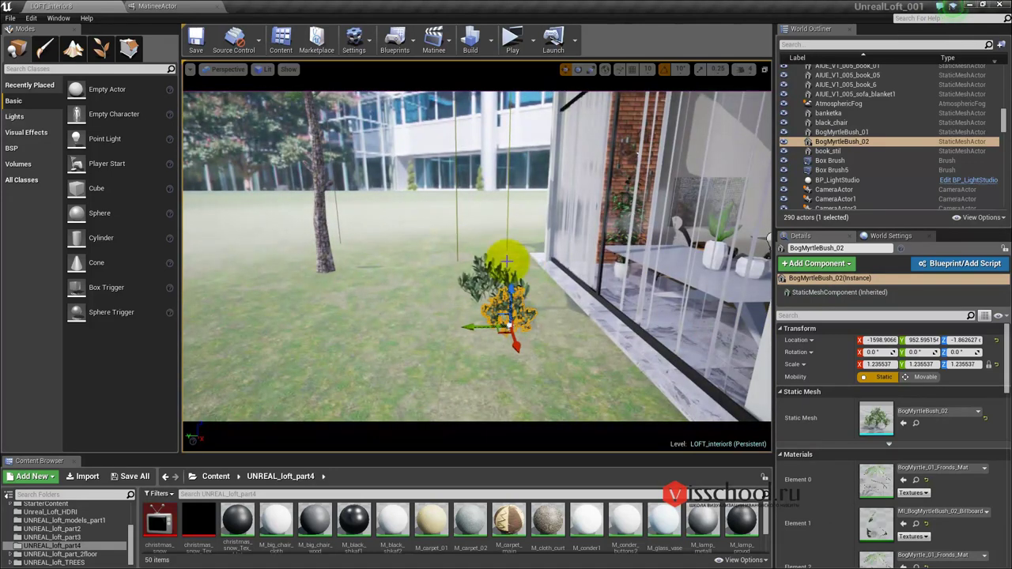
mouse_move(646, 267)
left_mouse_down()
mouse_move(814, 151)
mouse_move(437, 325)
mouse_move(577, 258)
mouse_move(488, 232)
left_mouse_up()
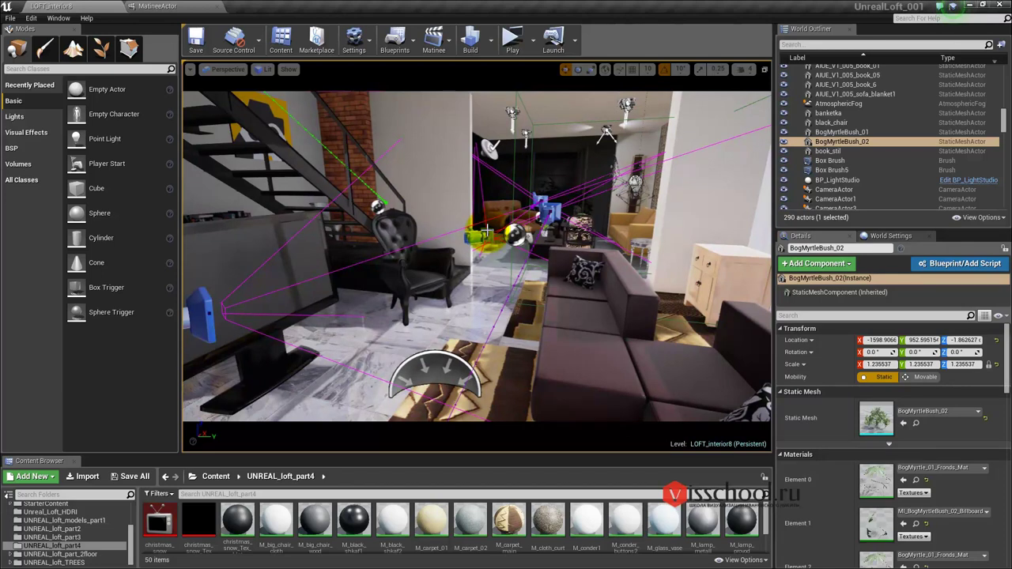
- Turn the view toward the sofa and select CameraActor9, showing its 90° field-of-view preview
mouse_move(488, 230)
left_mouse_down()
mouse_move(372, 207)
mouse_move(502, 200)
left_mouse_up()
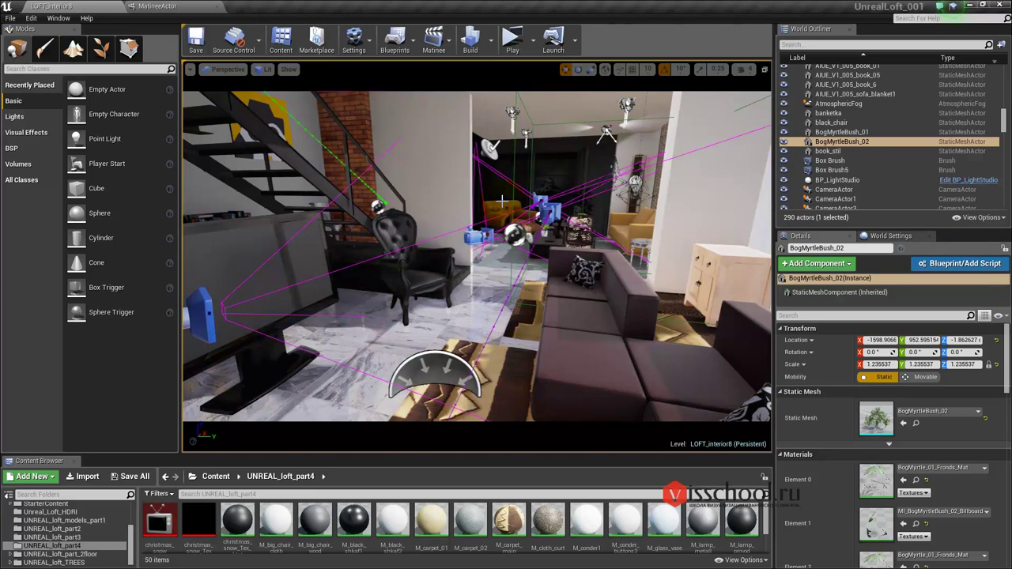
left_click(447, 218)
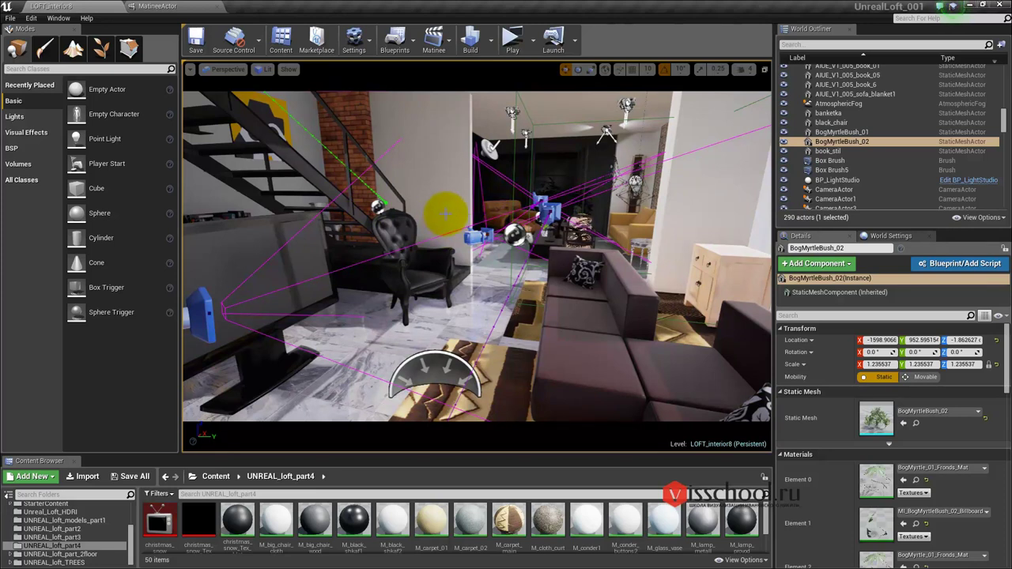
left_click_drag(448, 218, 468, 255)
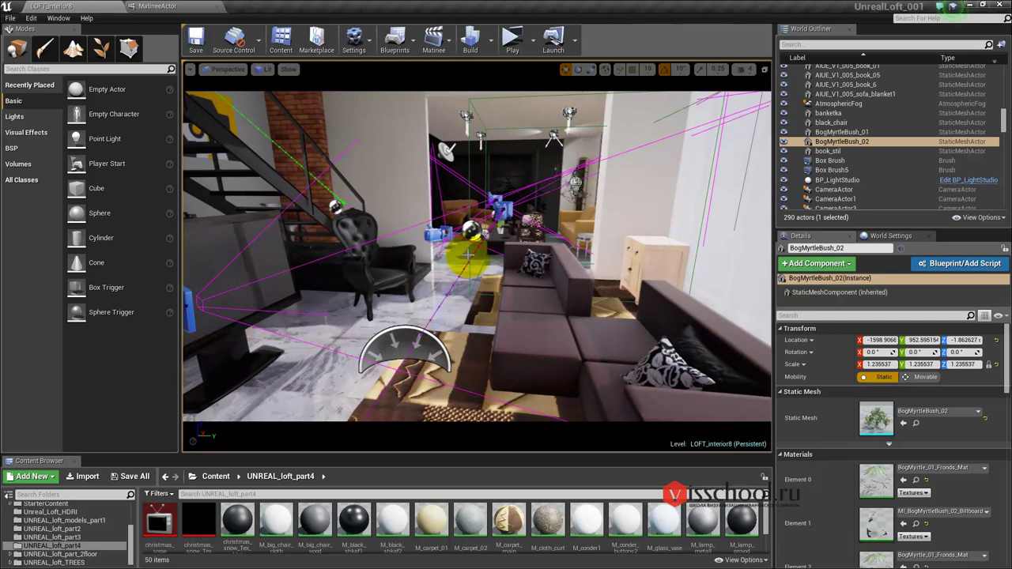
left_click(385, 315)
left_click(436, 266)
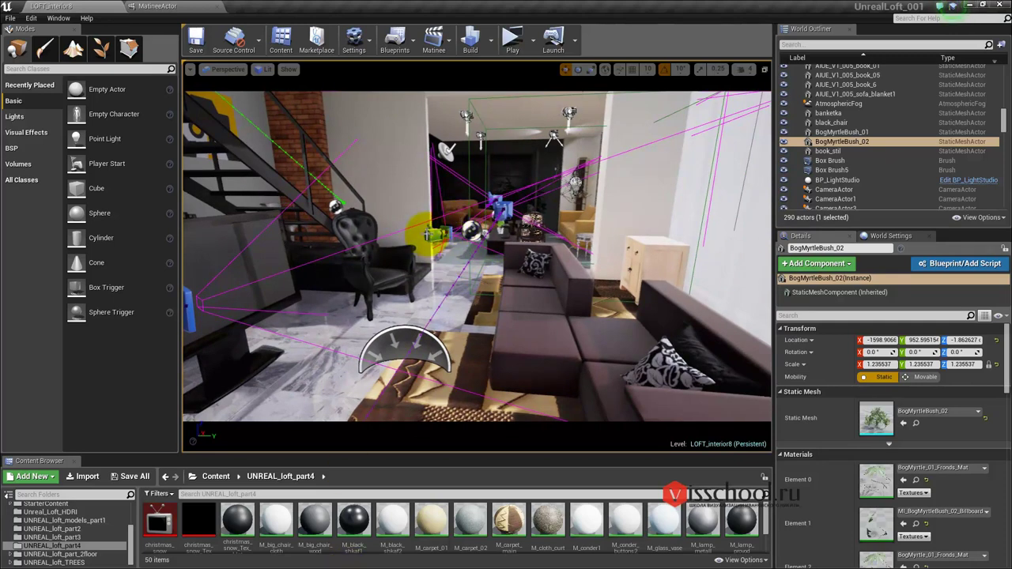
left_click(431, 235)
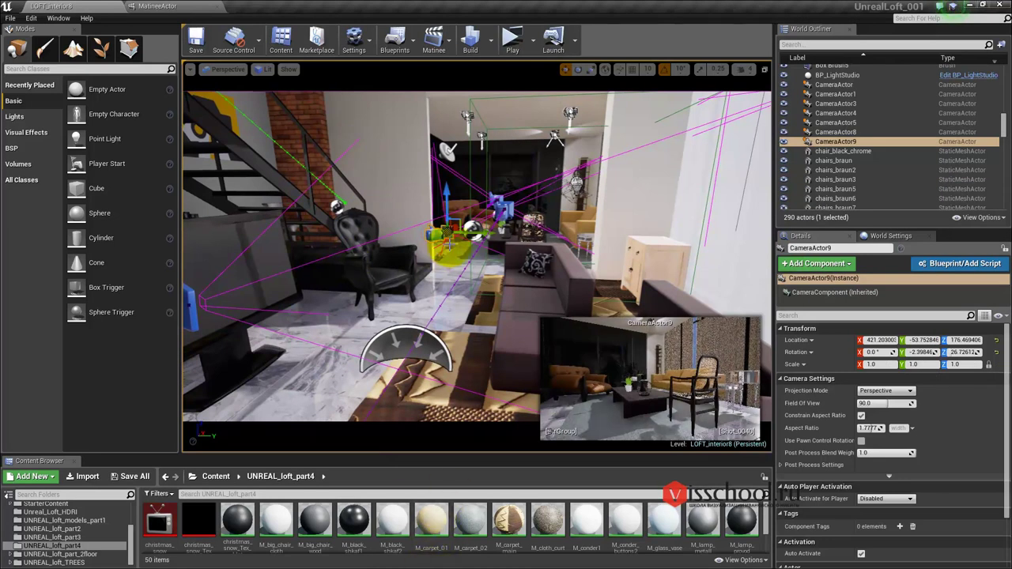
- Fly the viewport through the living room from new angles and dismiss the Skype chat notification
right_click_drag(423, 237, 457, 229)
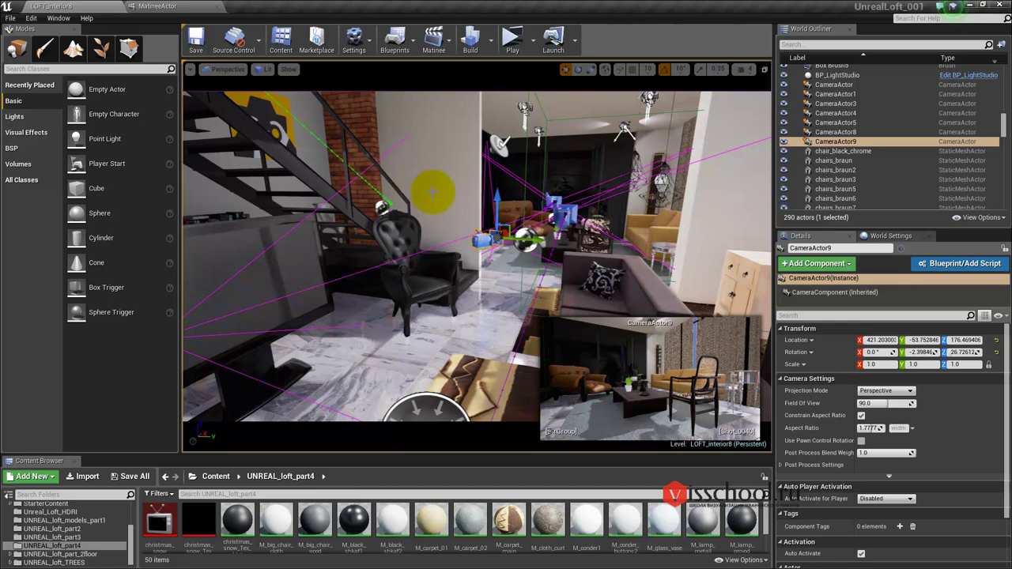
right_click_drag(390, 184, 419, 216)
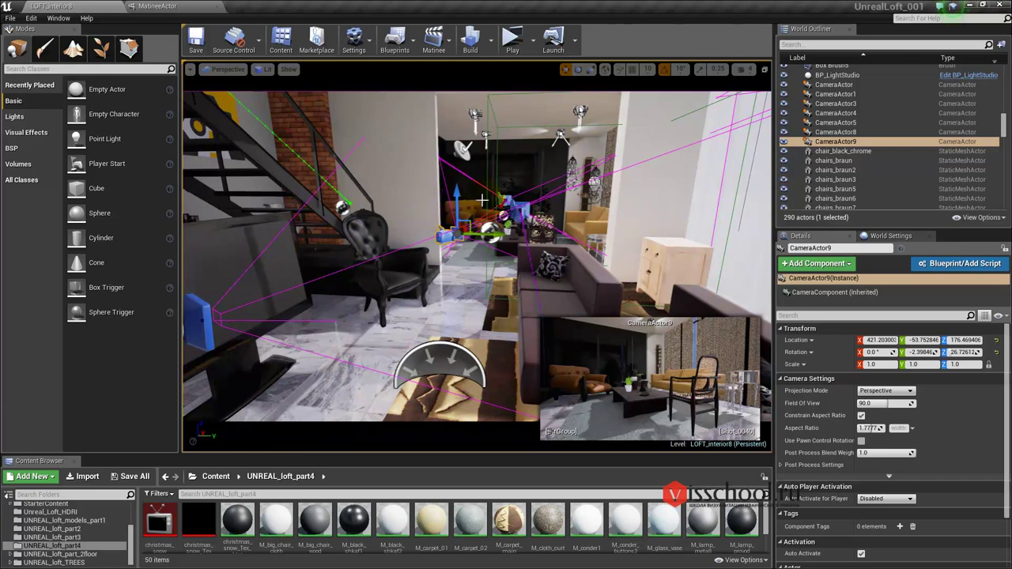
right_click_drag(487, 201, 483, 200)
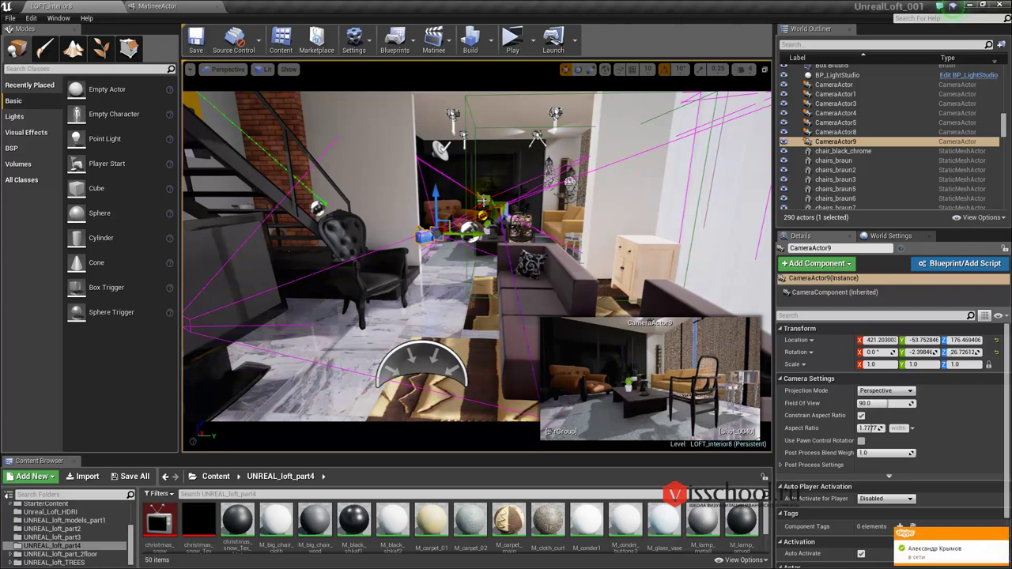
left_click(1001, 534)
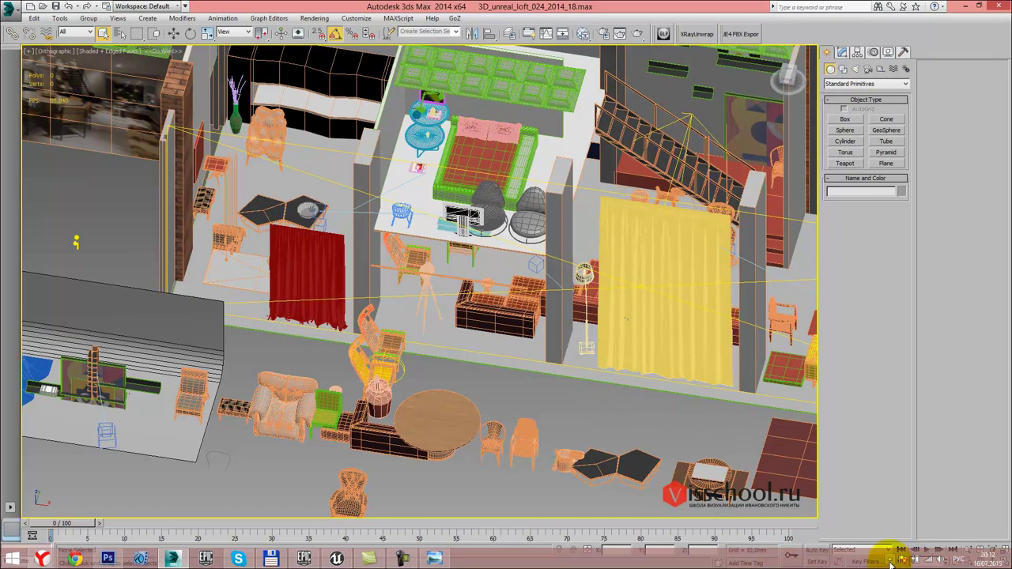
- Exit Skype from the system tray, then bring the wooden chair reference photo to the front
left_click(889, 559)
right_click(883, 508)
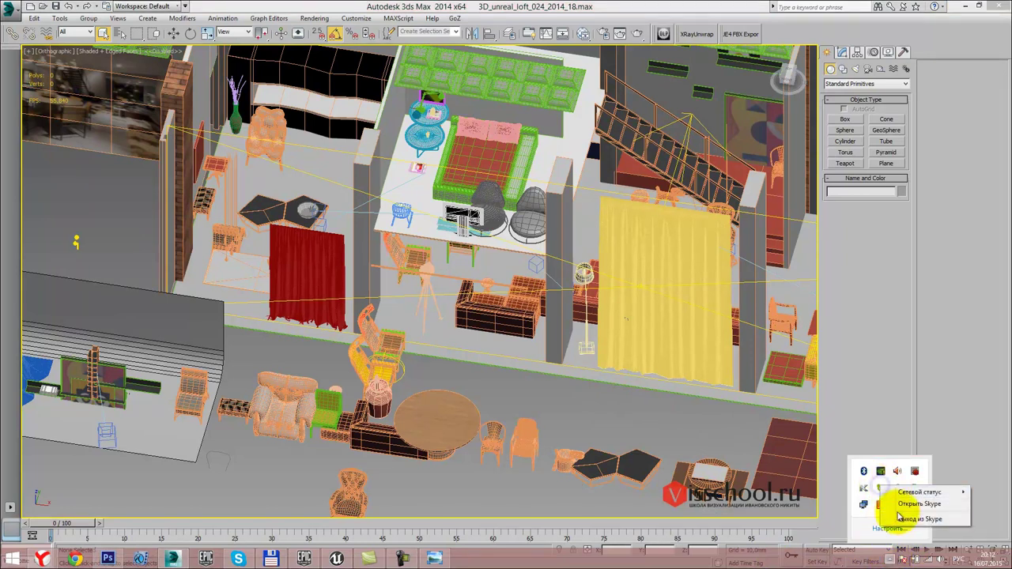
left_click(897, 515)
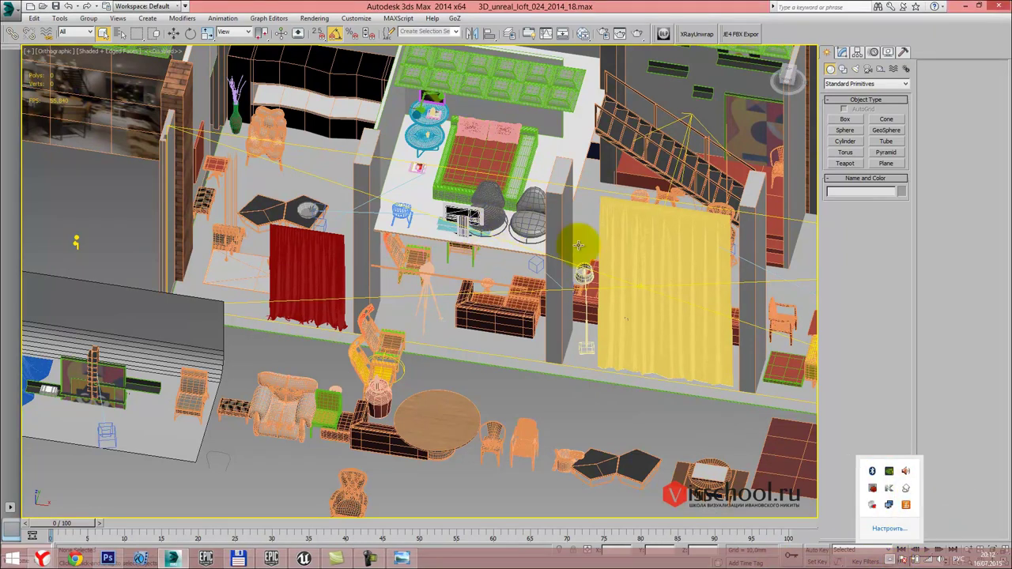
middle_click_drag(525, 235, 505, 240)
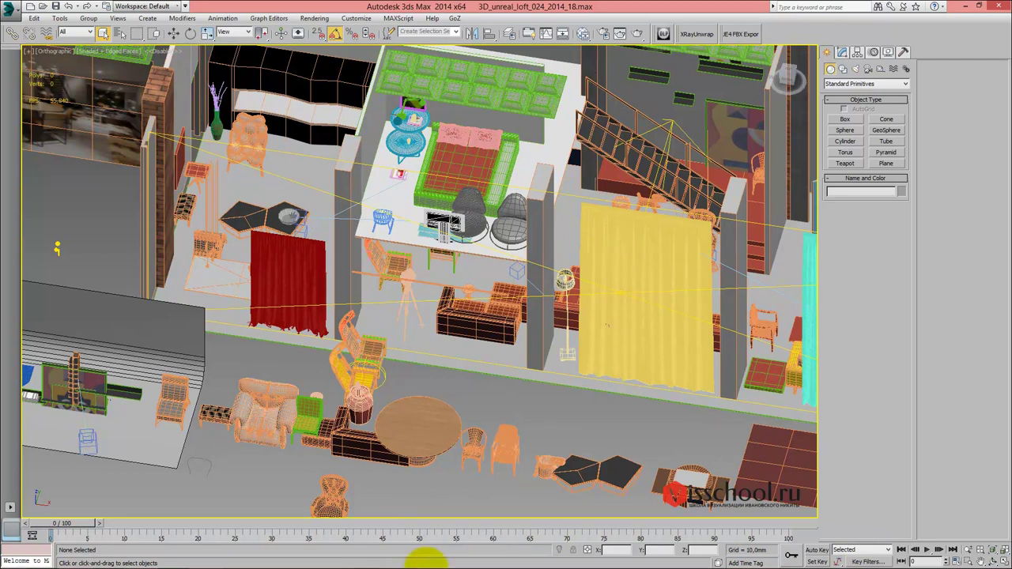
left_click(401, 559)
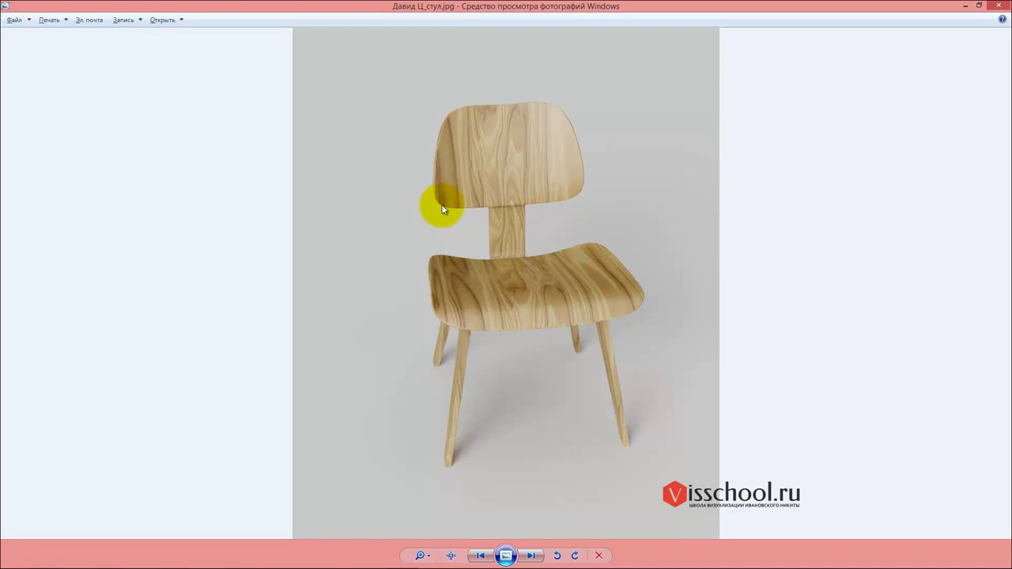
- Flip back and forth with the arrow keys between the wooden chair and dark leather chair renders
key("Left")
key("Right")
key("Left")
key("Right")
key("Right")
key("Left")
key("Right")
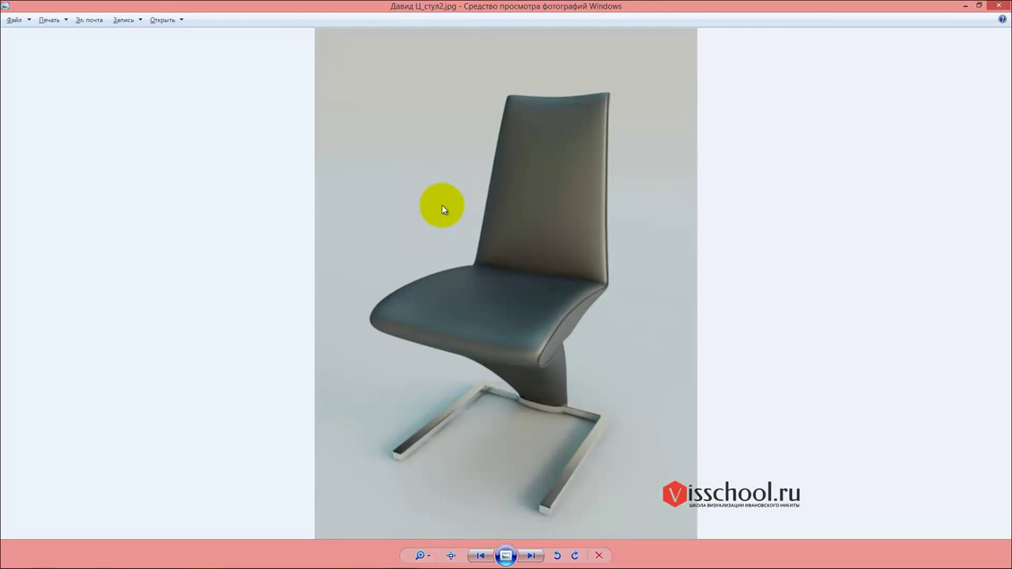
key("Left")
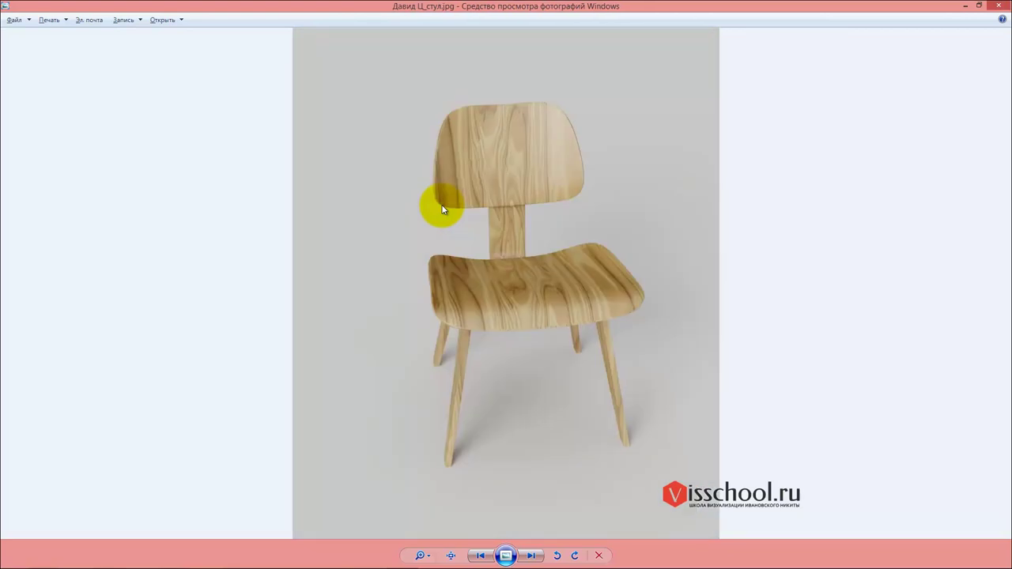
key("Right")
key("Left")
key("Right")
key("Right")
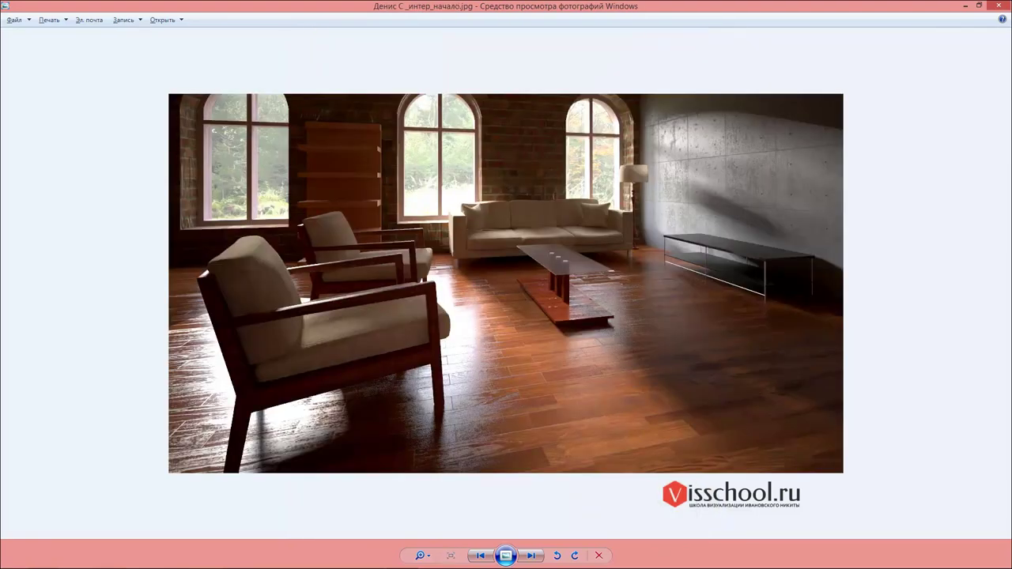
key("Left")
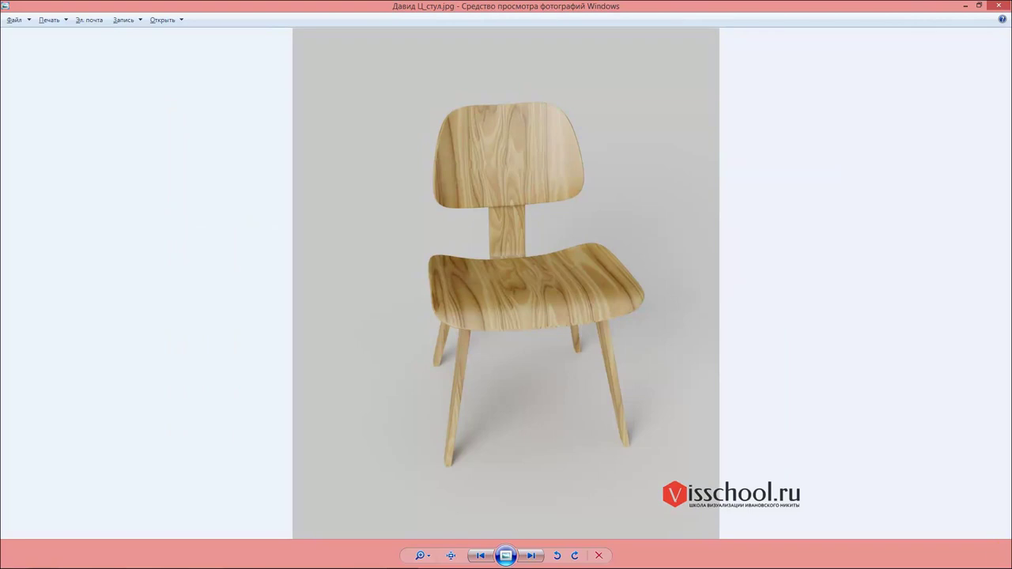
- Page forward past the loft interior and floral bed renders to the grey sofa and beige armchair
left_click(531, 556)
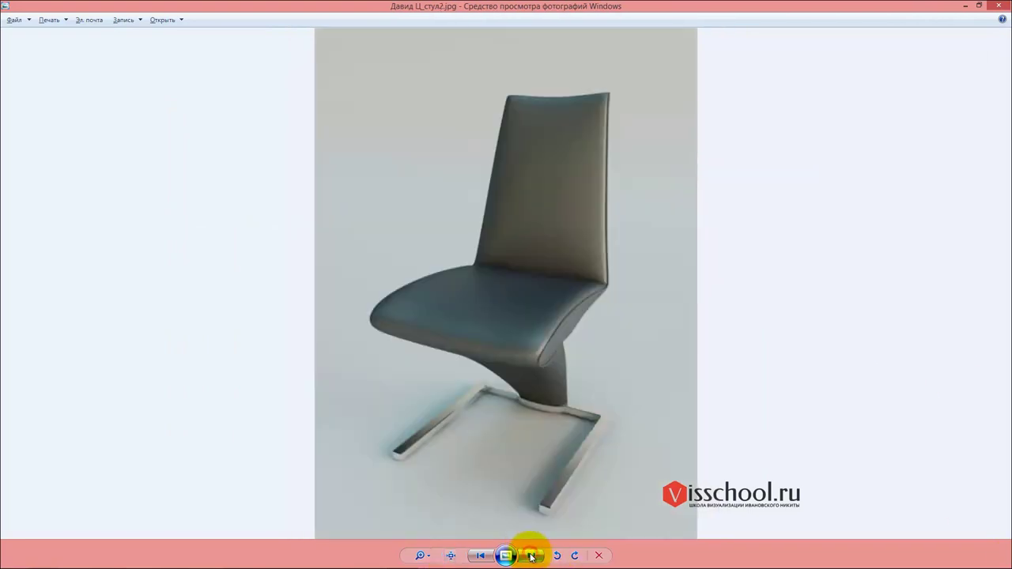
left_click(532, 555)
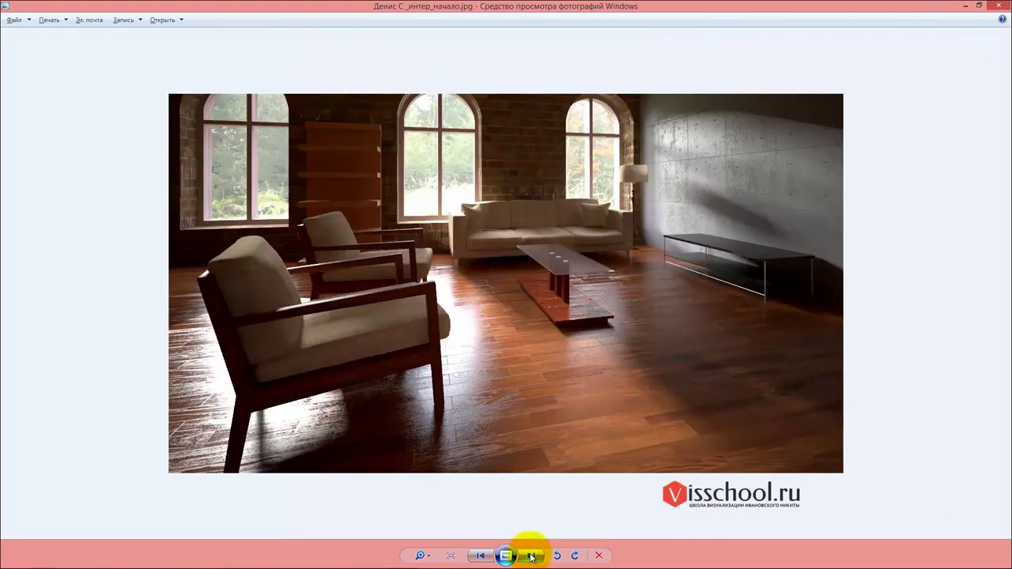
left_click(531, 556)
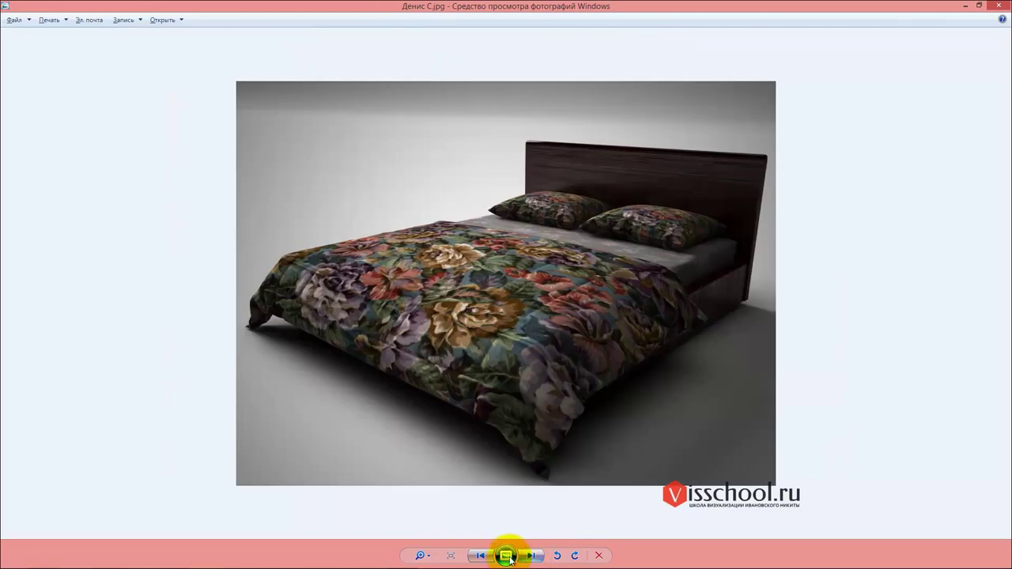
left_click(481, 555)
left_click(531, 556)
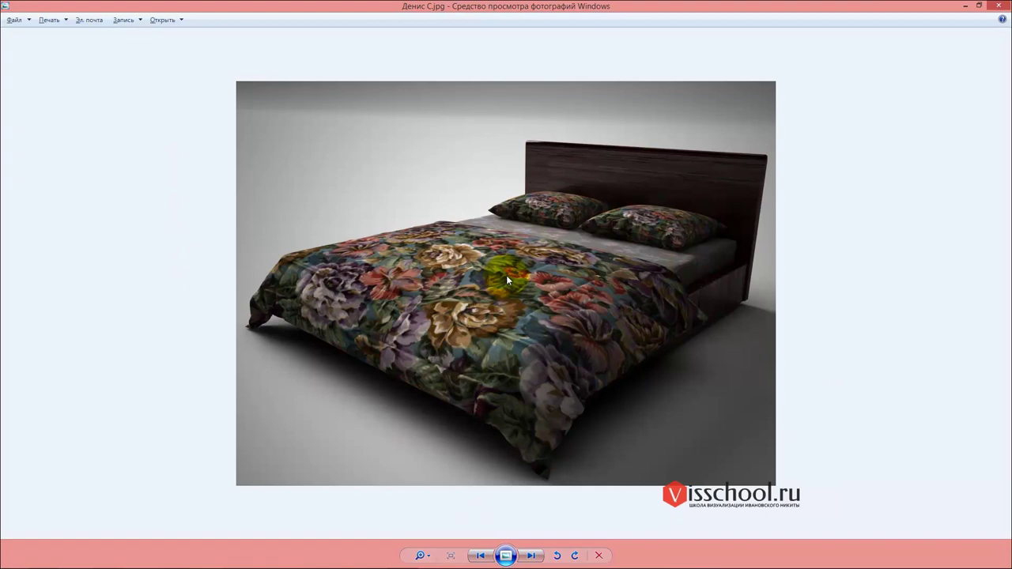
left_click(531, 555)
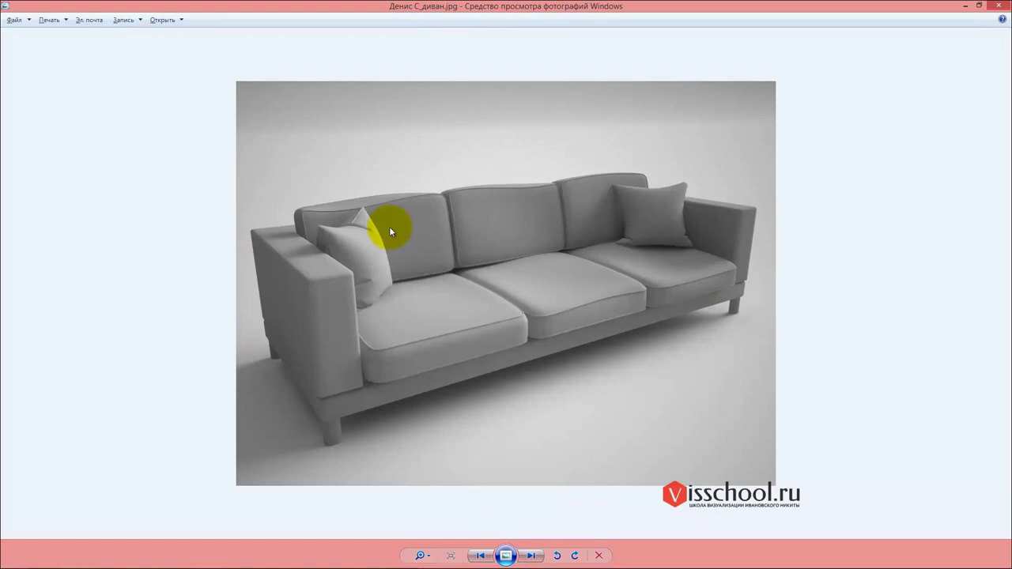
left_click(531, 556)
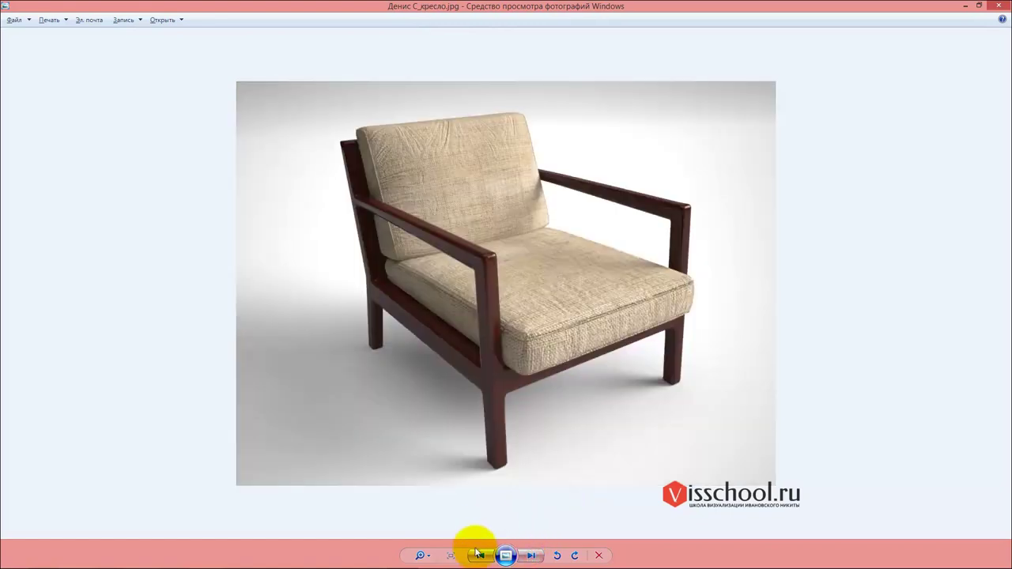
left_click(480, 556)
- Go from the beige armchair past the striped and floral pillows render to the wooden chair on metal legs
left_click(531, 556)
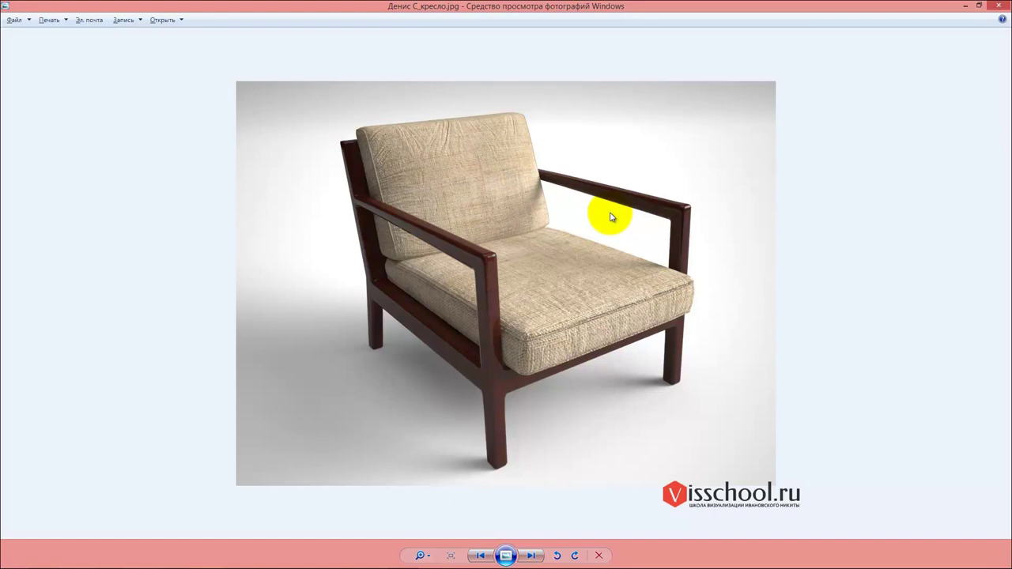
left_click(477, 190)
left_click(531, 555)
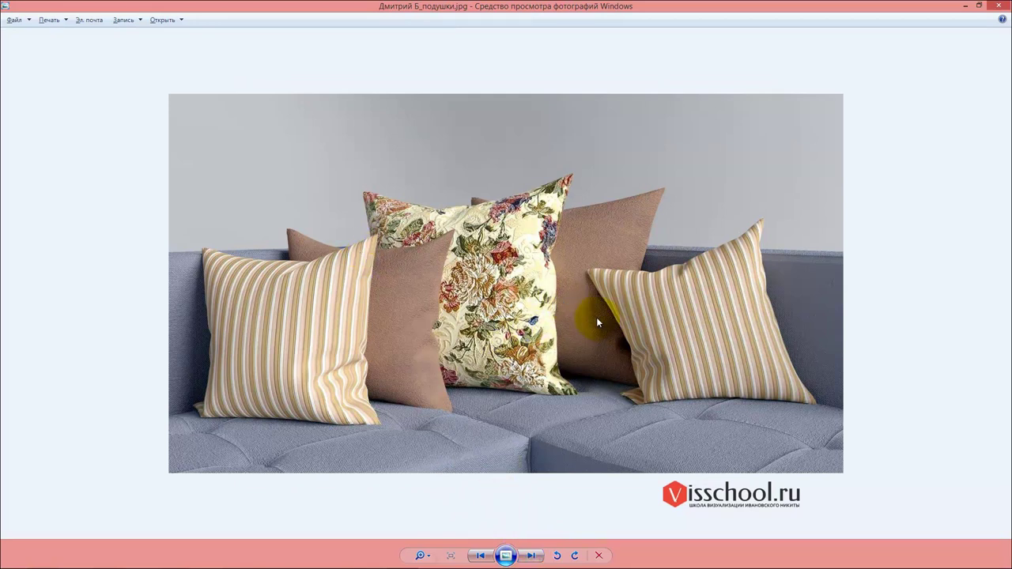
left_click(530, 555)
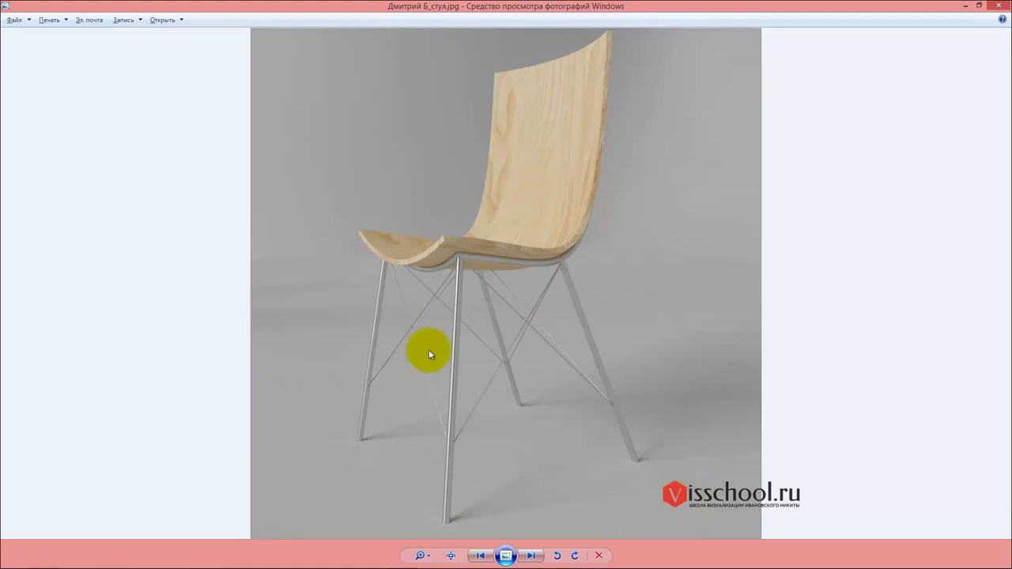
- Page from the green corner sofa and striped lounge chair through the loft renders to the dark kitchen
left_click(533, 556)
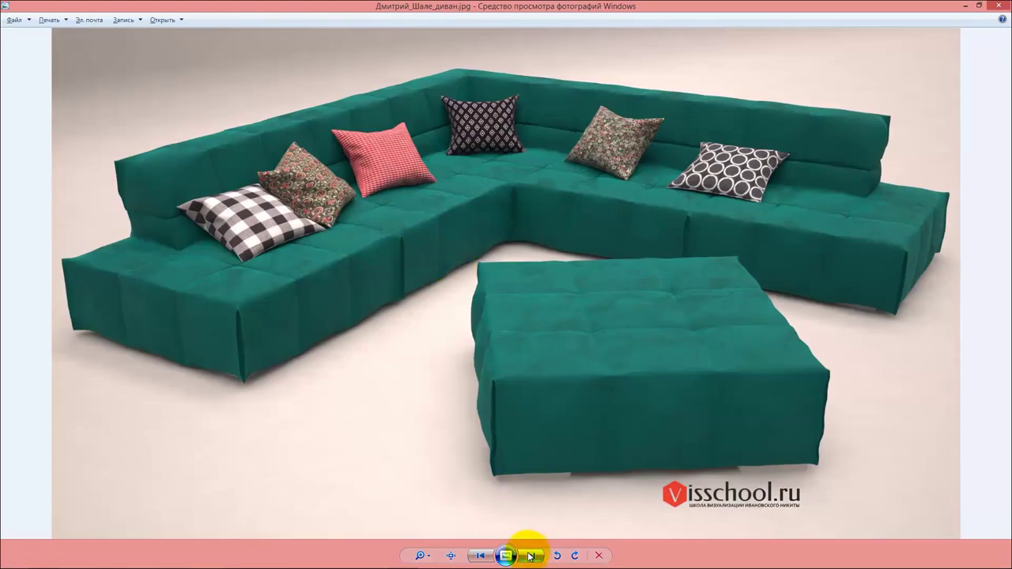
left_click(530, 555)
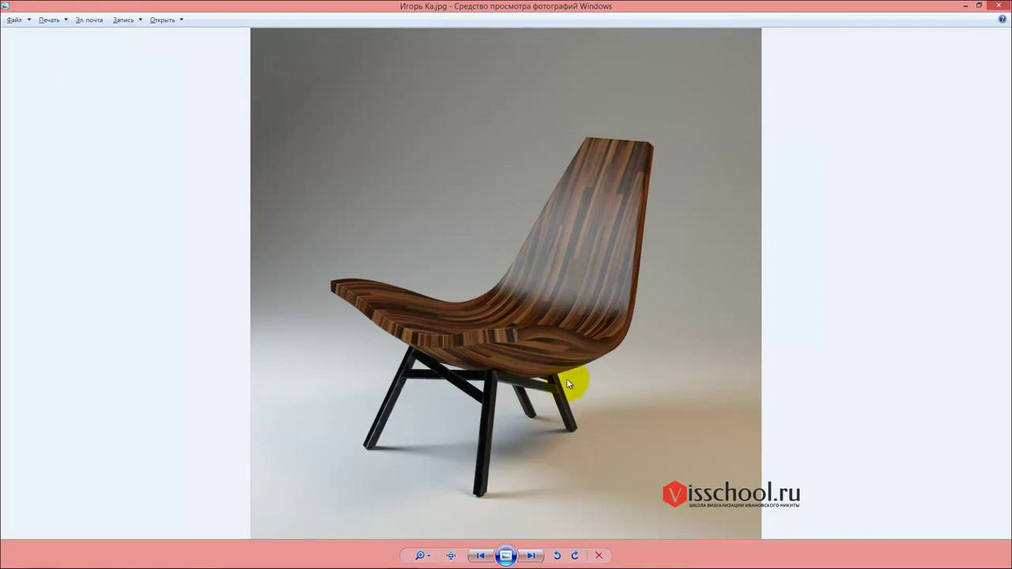
left_click(535, 556)
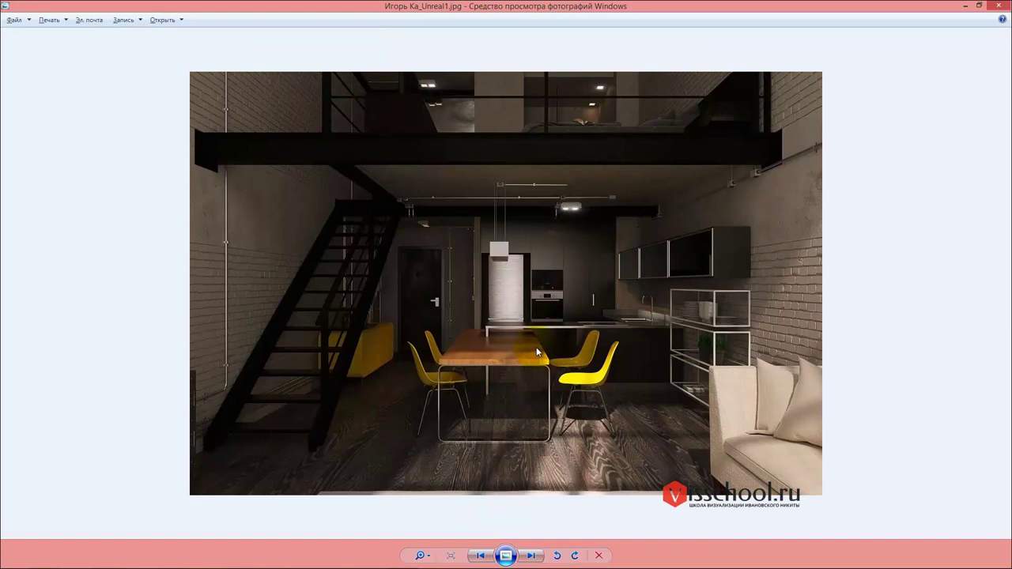
left_click(533, 555)
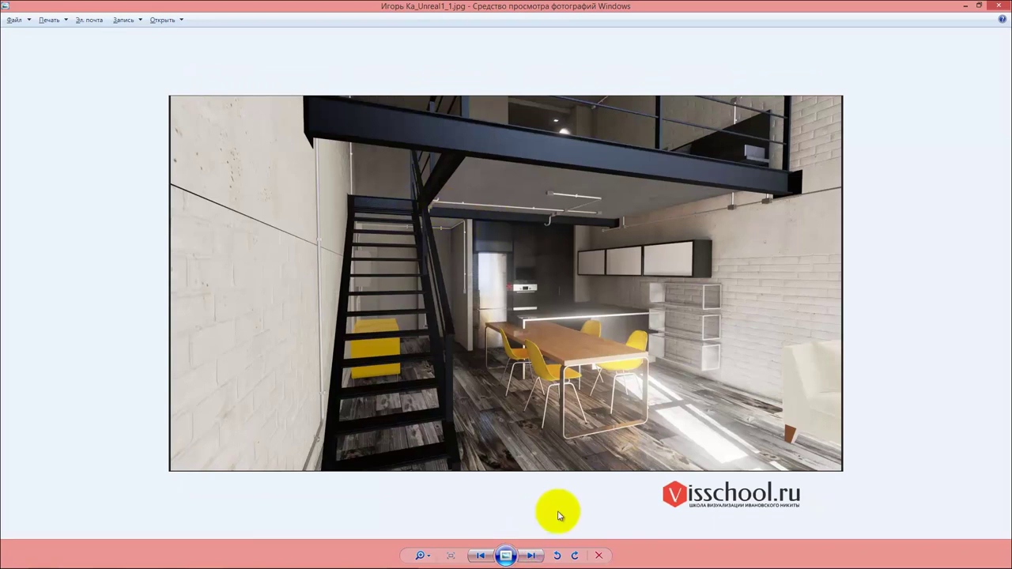
left_click(481, 556)
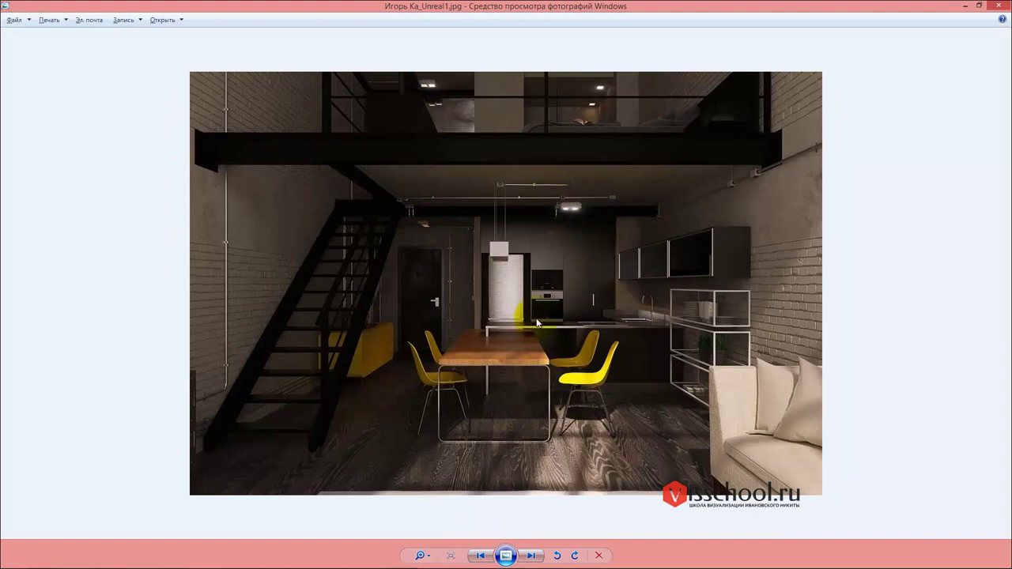
left_click(530, 556)
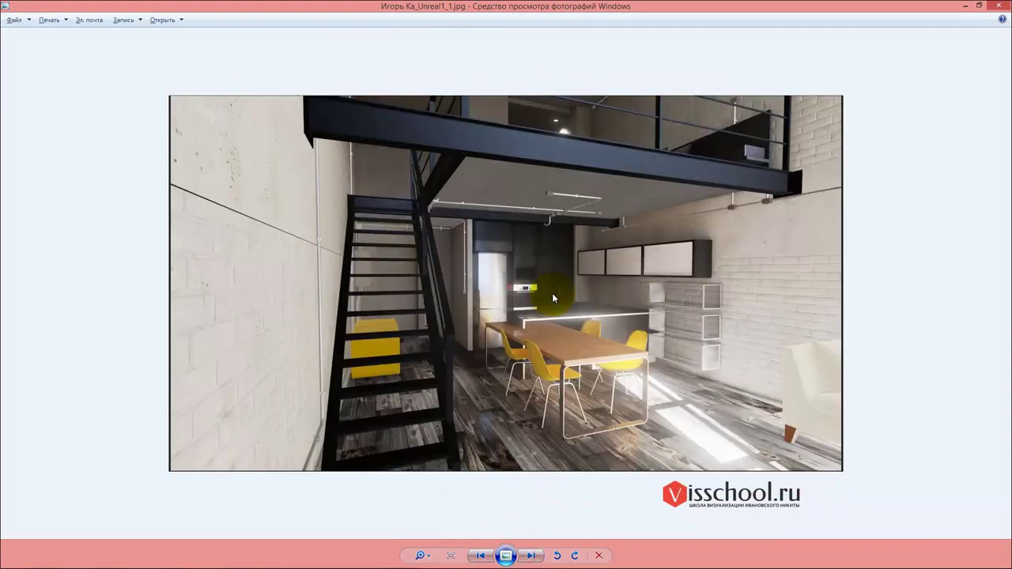
left_click(530, 556)
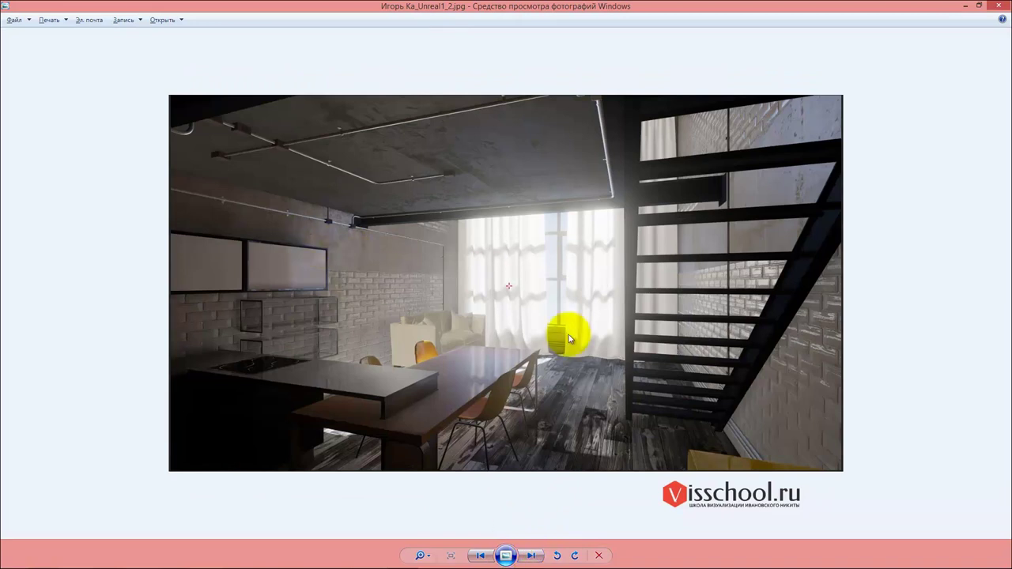
left_click(531, 556)
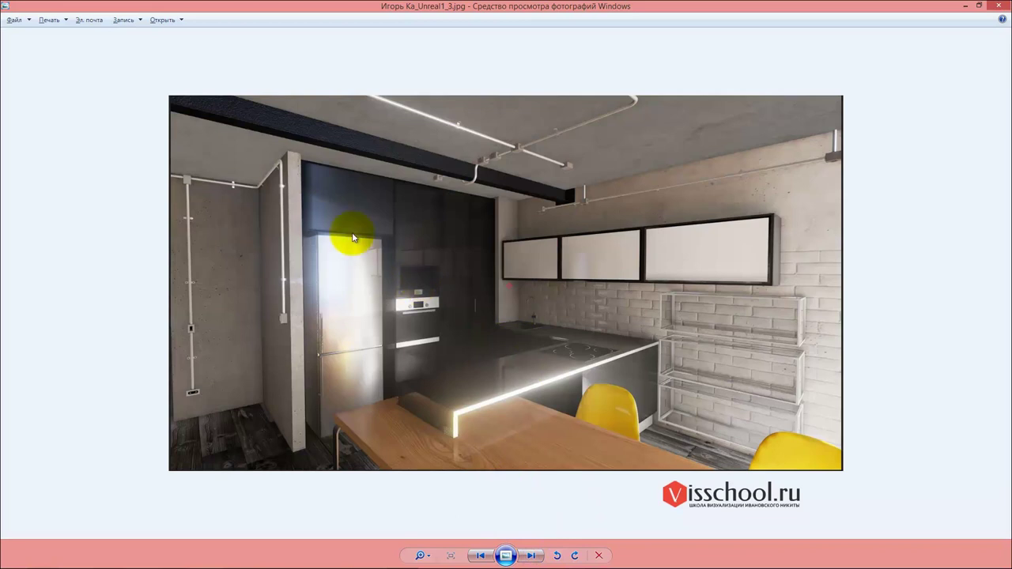
left_click(531, 555)
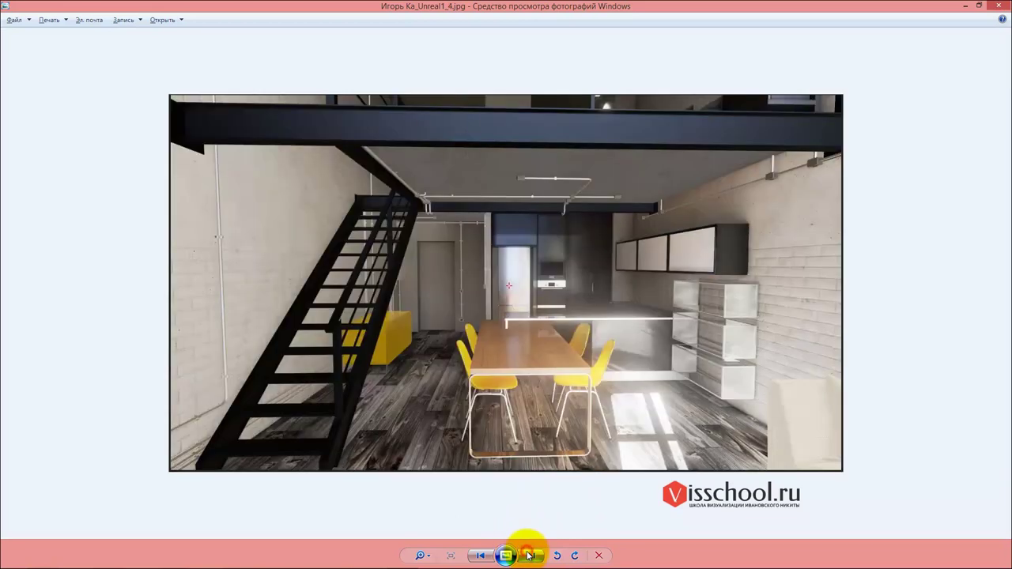
left_click(530, 556)
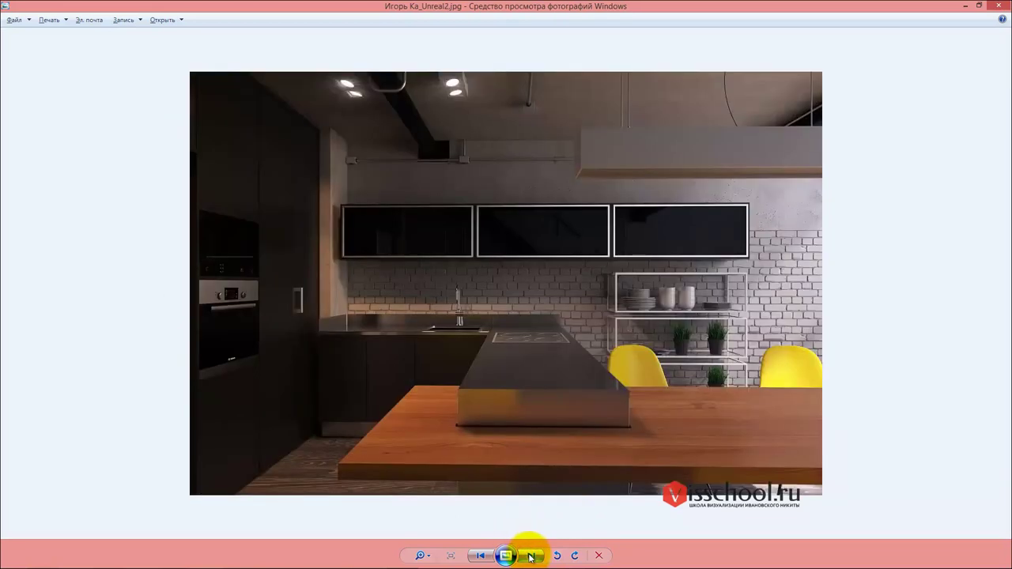
left_click(530, 556)
left_click(531, 556)
- Step back to the dark loft render, then skip ahead to the stacked box tower render
left_click(477, 556)
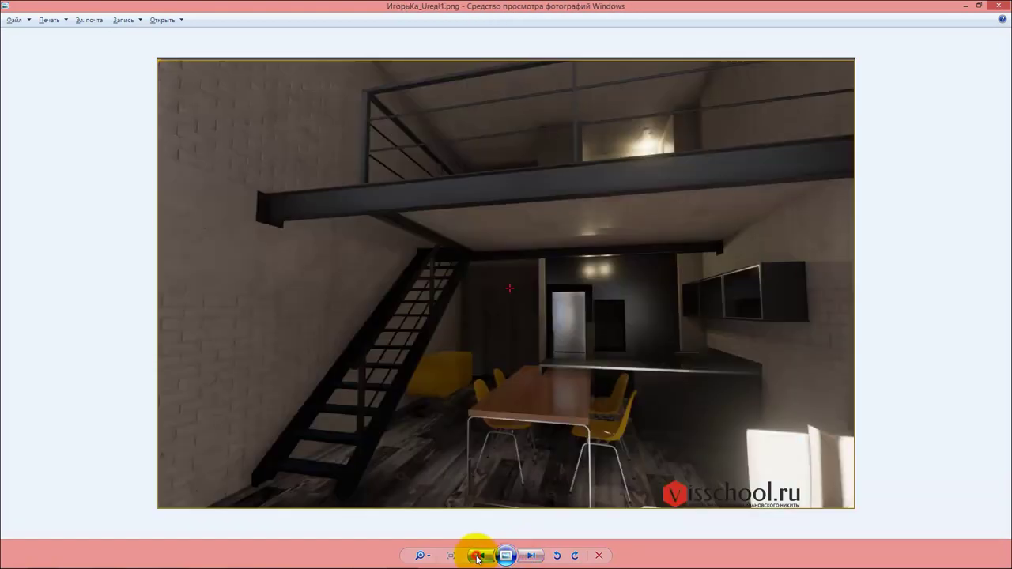
left_click(478, 556)
left_click(477, 556)
left_click(477, 556)
left_click(477, 556)
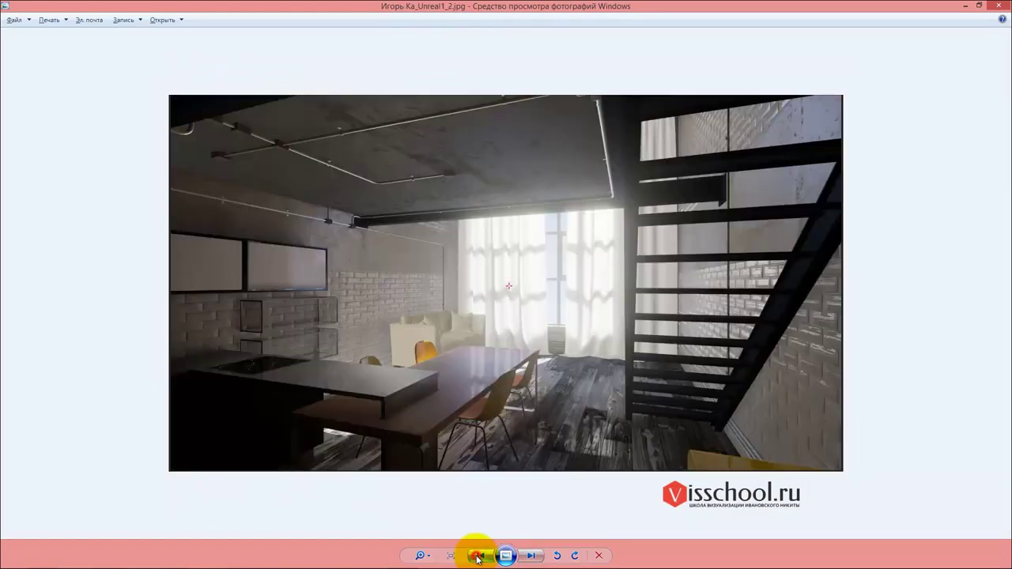
left_click(478, 555)
left_click(478, 556)
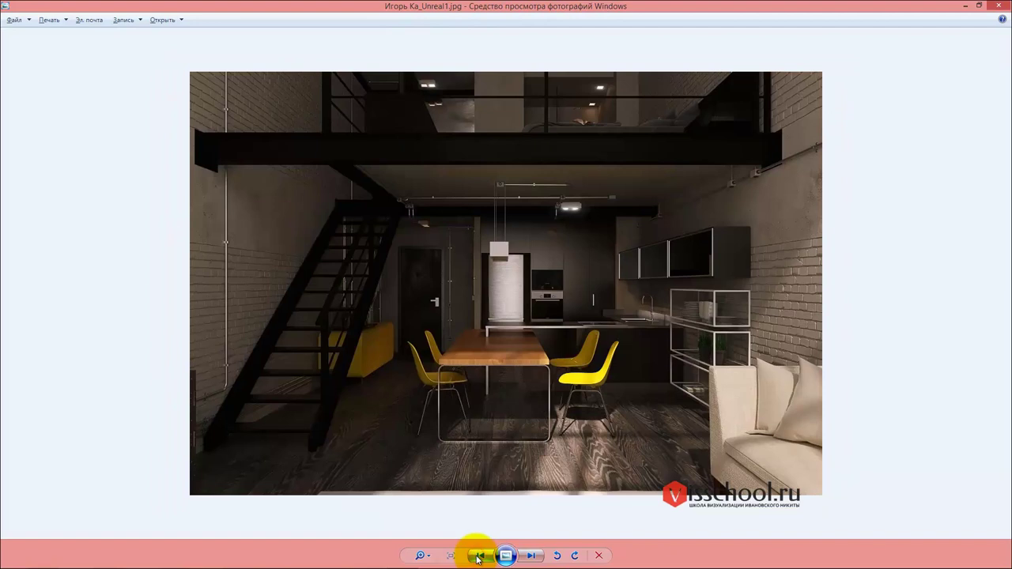
left_click(536, 556)
left_click(536, 557)
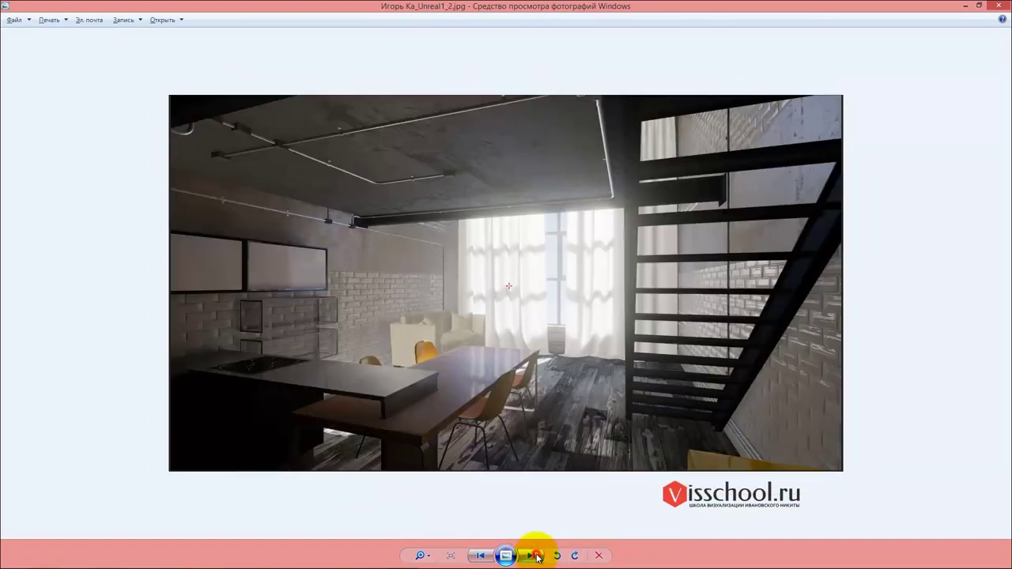
left_click(536, 557)
left_click(536, 557)
left_click(536, 557)
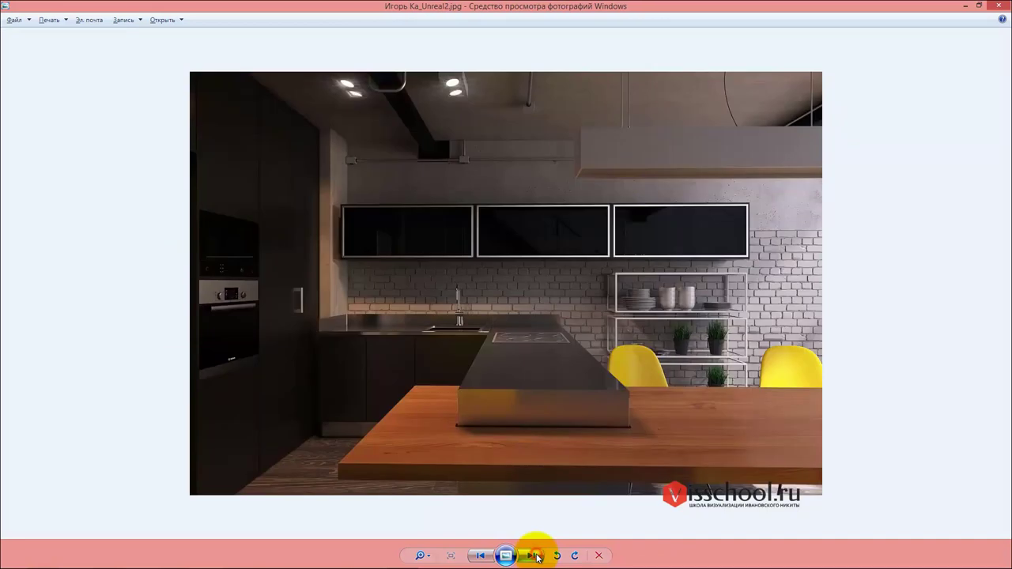
left_click(536, 557)
left_click(536, 557)
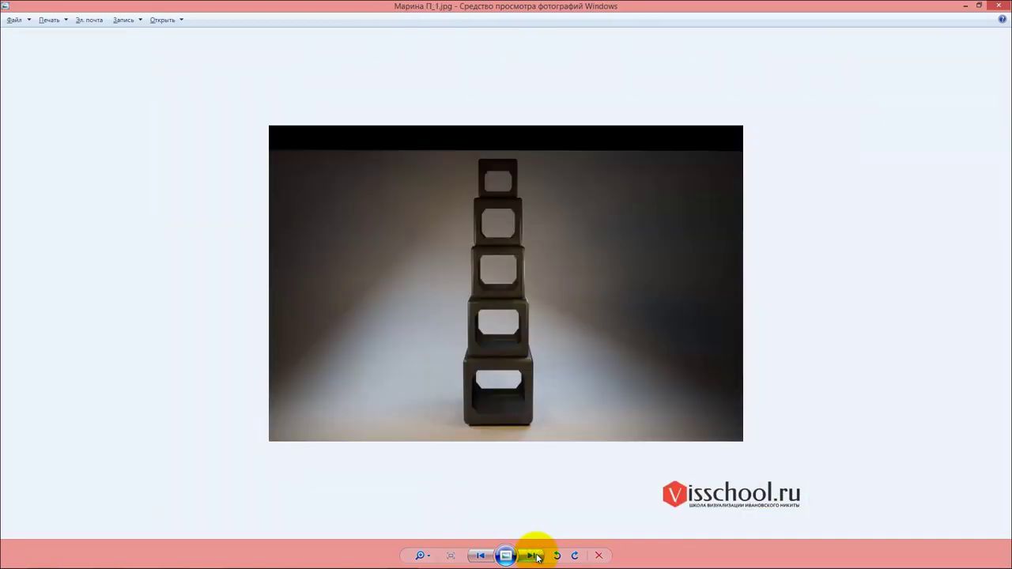
- Advance past the purple tufted sofa, lakeside living room and dark dining set renders to the silver lamps
left_click(537, 557)
left_click(537, 557)
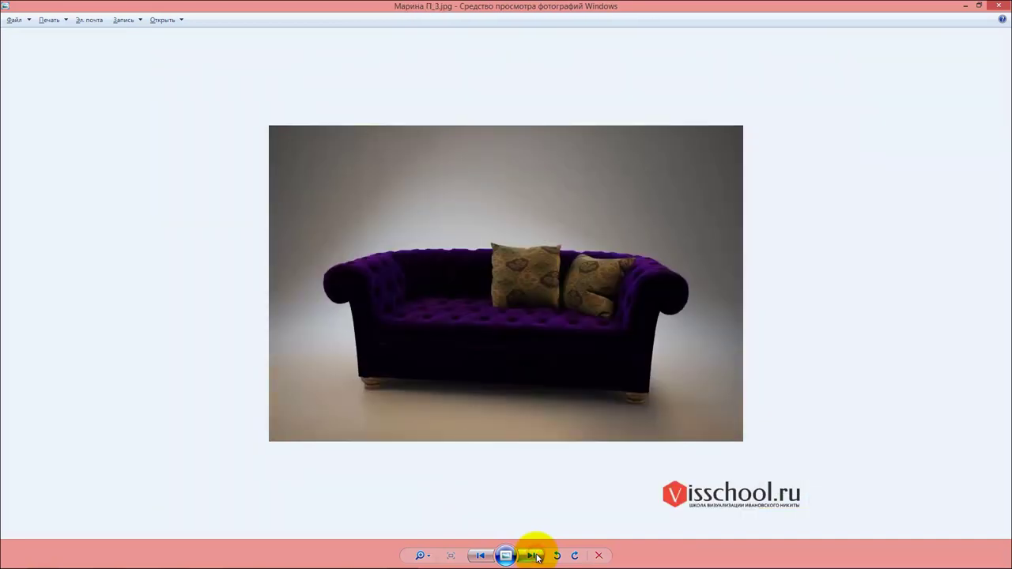
left_click(536, 557)
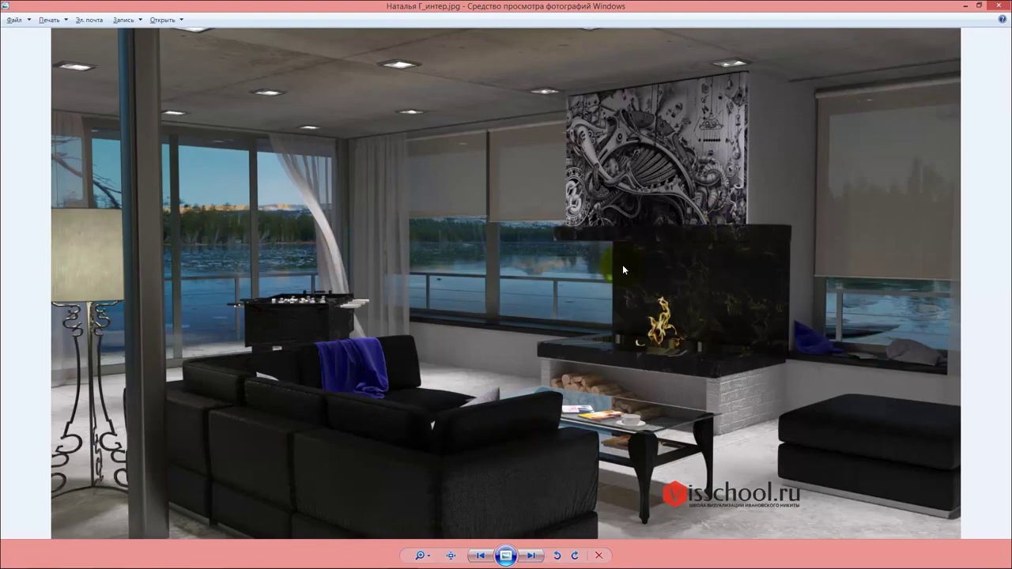
left_click(536, 557)
left_click(537, 557)
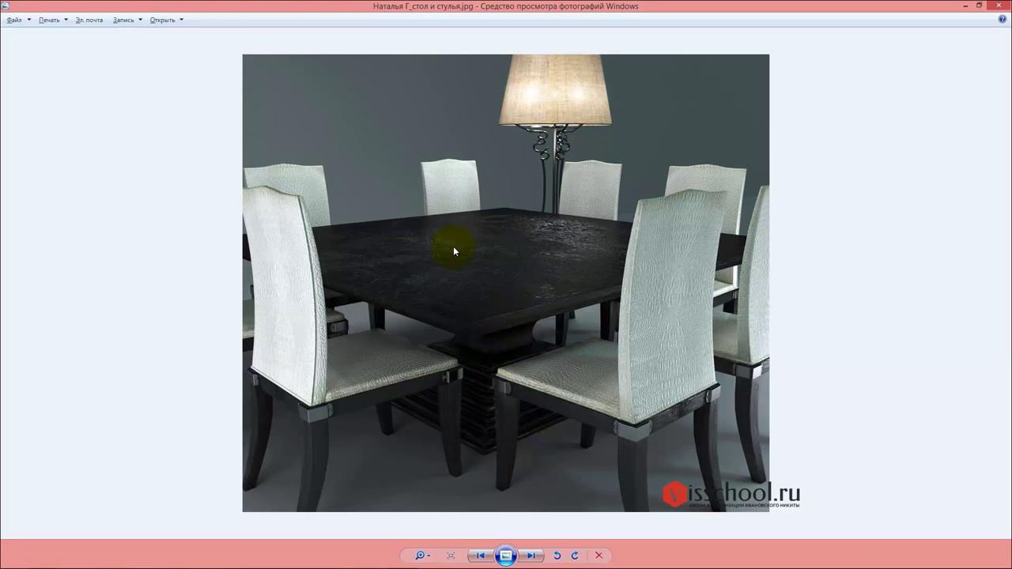
left_click(531, 556)
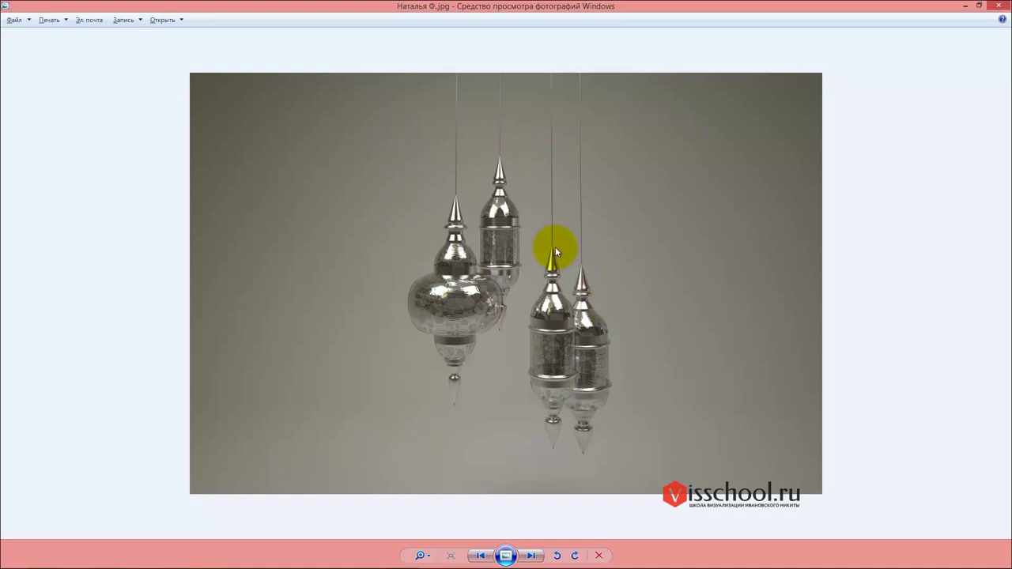
- Page past the wooden shelf renders to the render of two armchairs
left_click(531, 555)
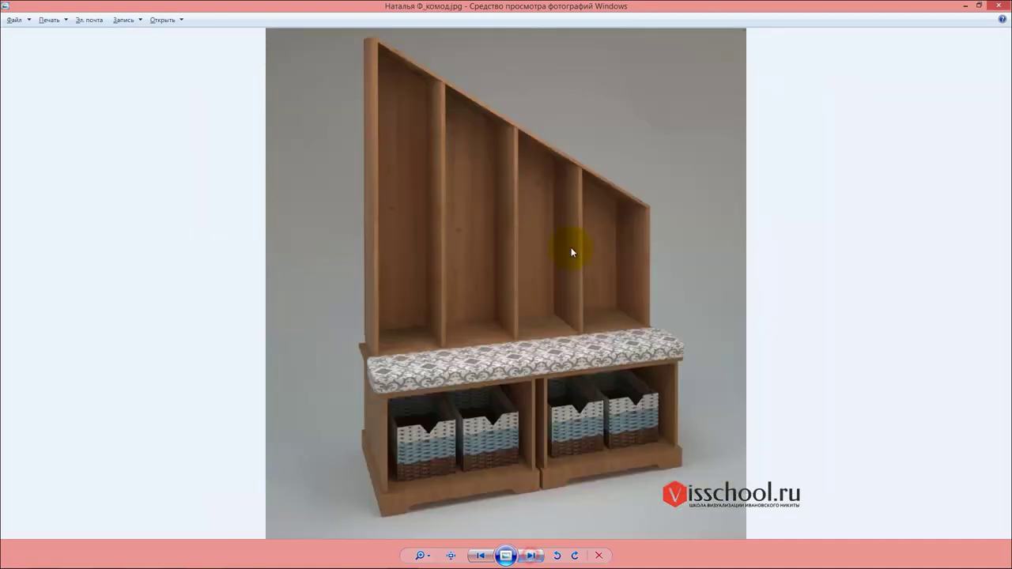
left_click(531, 556)
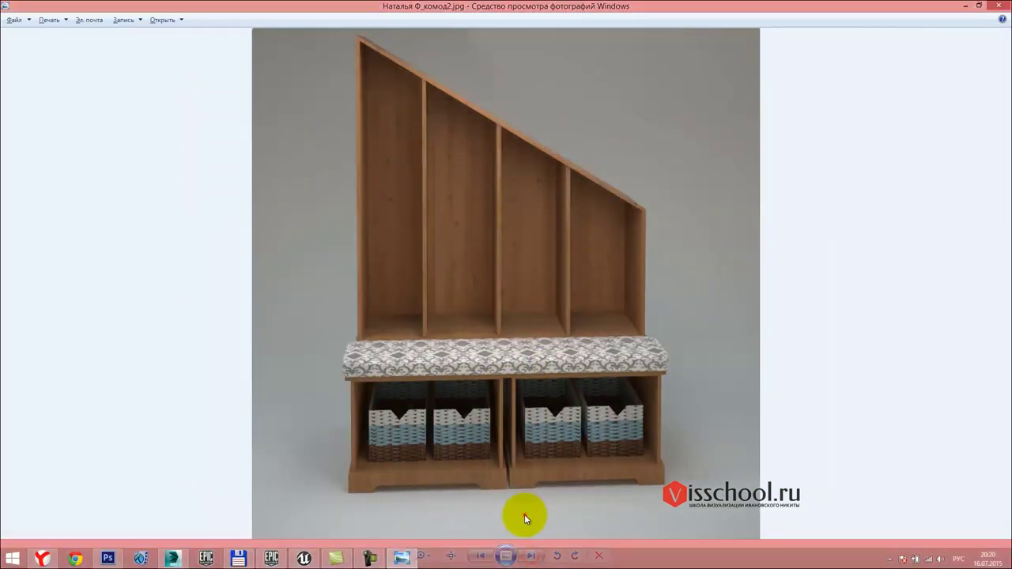
left_click(532, 555)
left_click(531, 555)
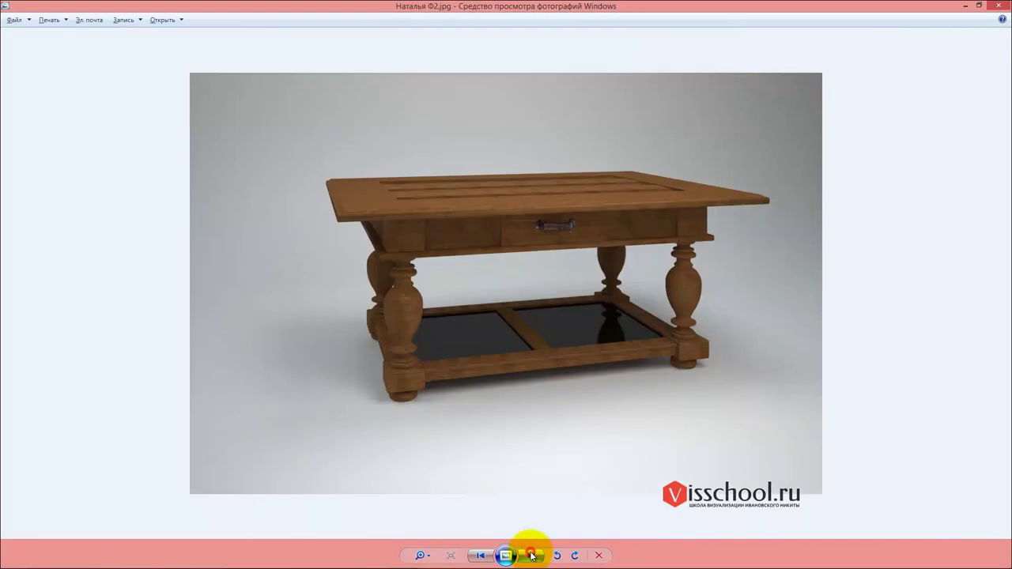
left_click(531, 555)
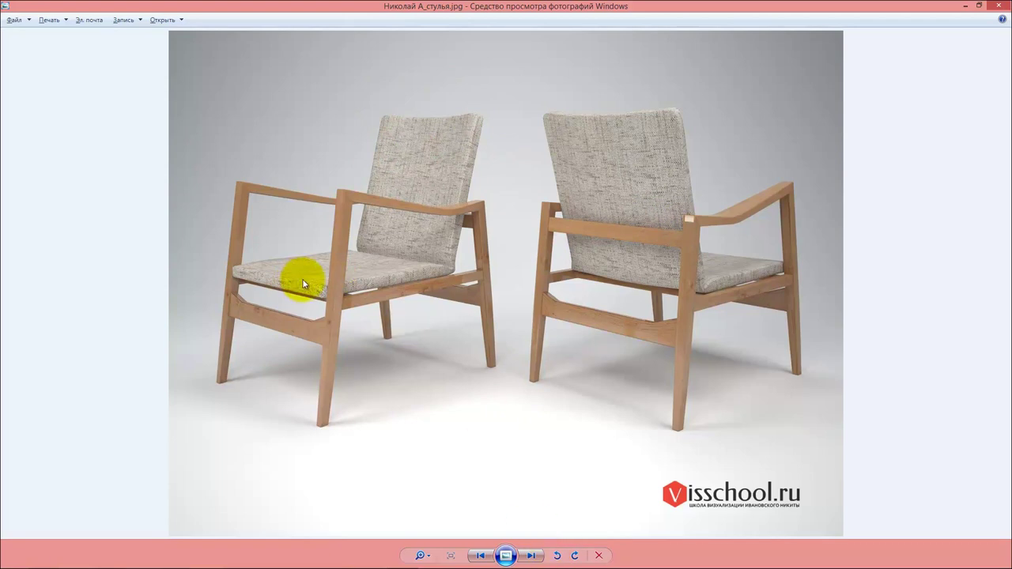
mouse_move(536, 557)
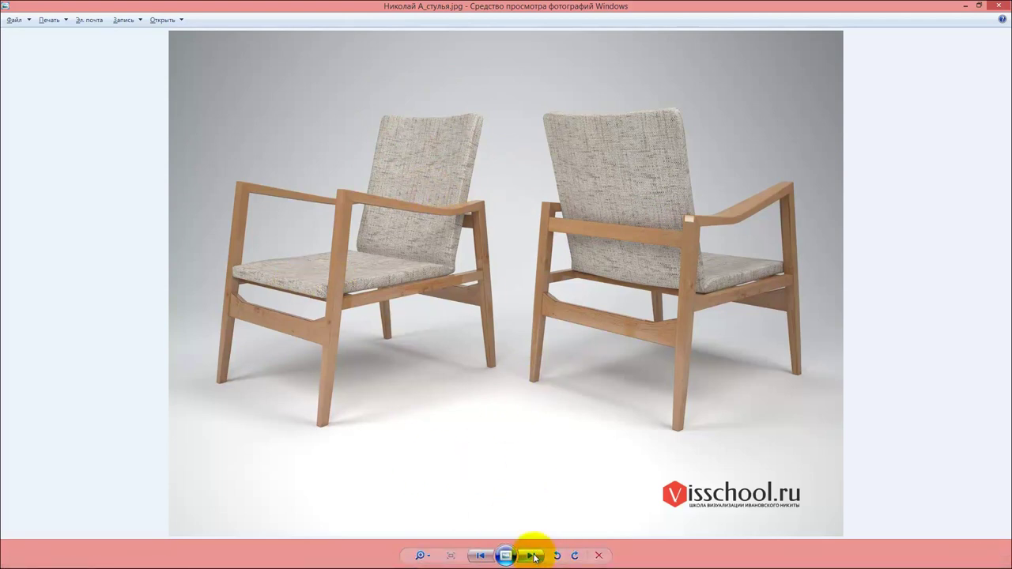
left_click(531, 556)
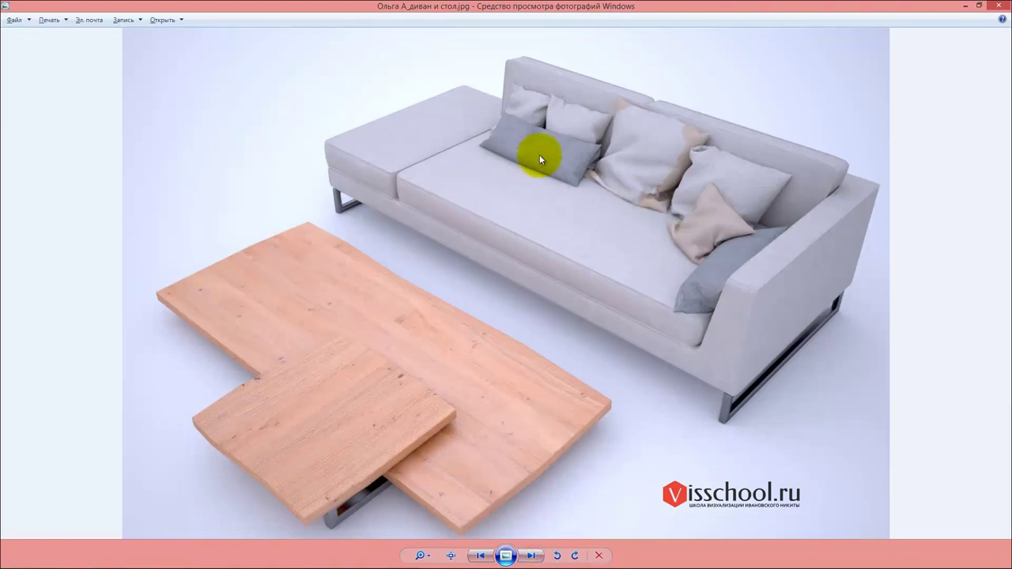
left_click(530, 556)
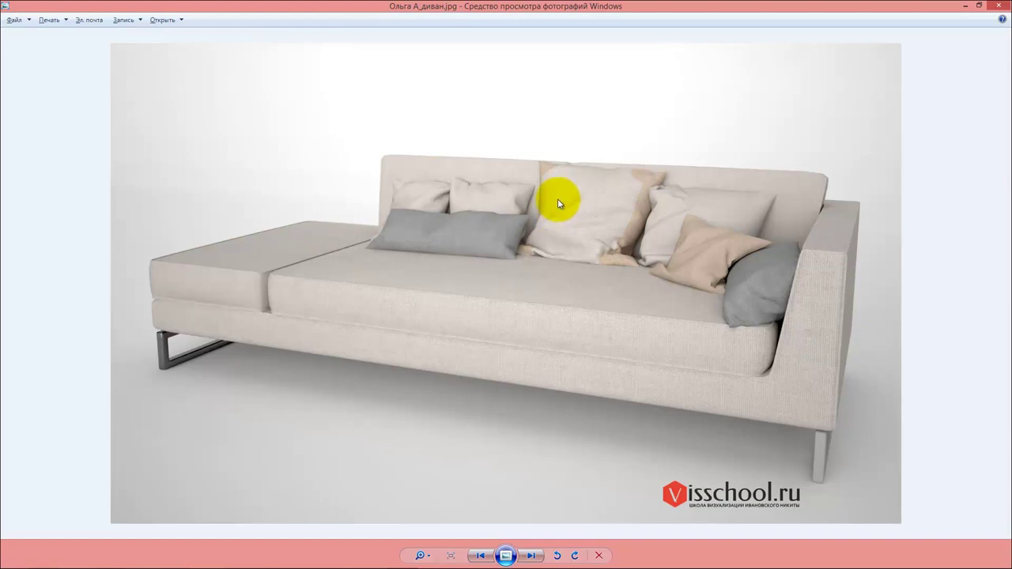
left_click(531, 556)
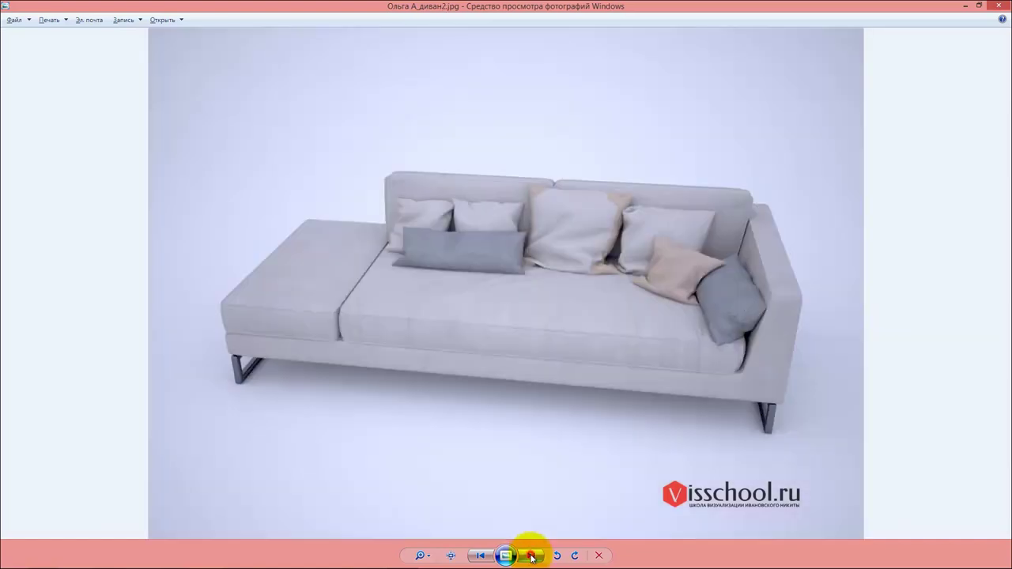
left_click(531, 556)
left_click(531, 556)
left_click(532, 555)
left_click(531, 555)
left_click(531, 555)
left_click(531, 556)
left_click(532, 556)
left_click(531, 555)
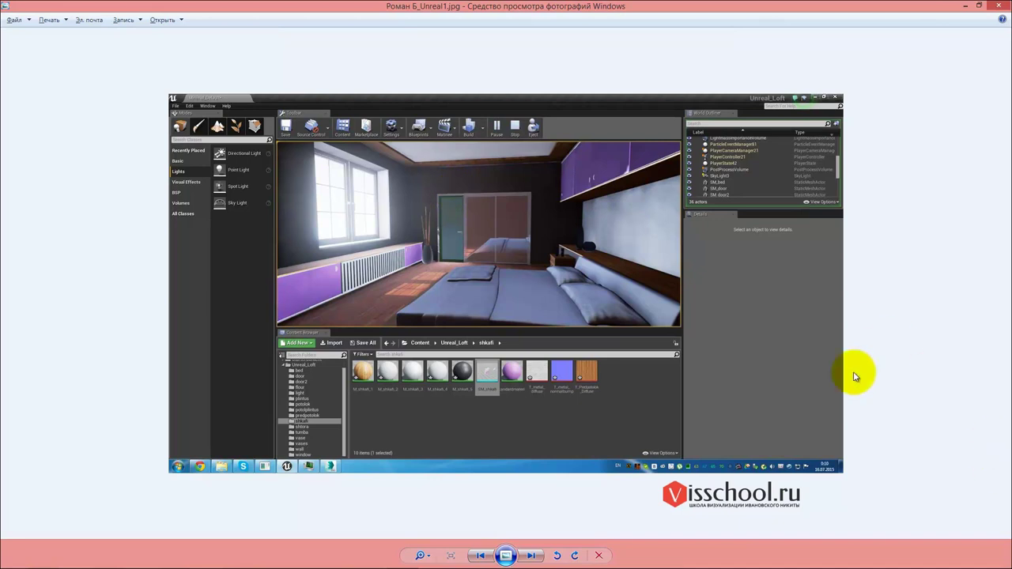
- Page through more Unreal bedroom shots, the blue armchair and kitchen counter renders to the Unreal kitchen
mouse_move(599, 557)
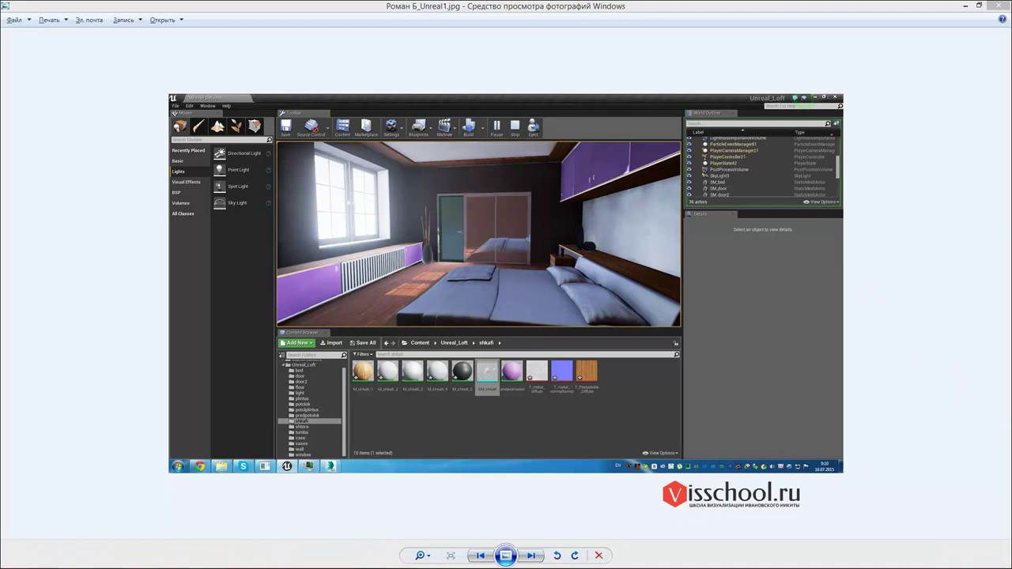
left_click(535, 557)
left_click(535, 556)
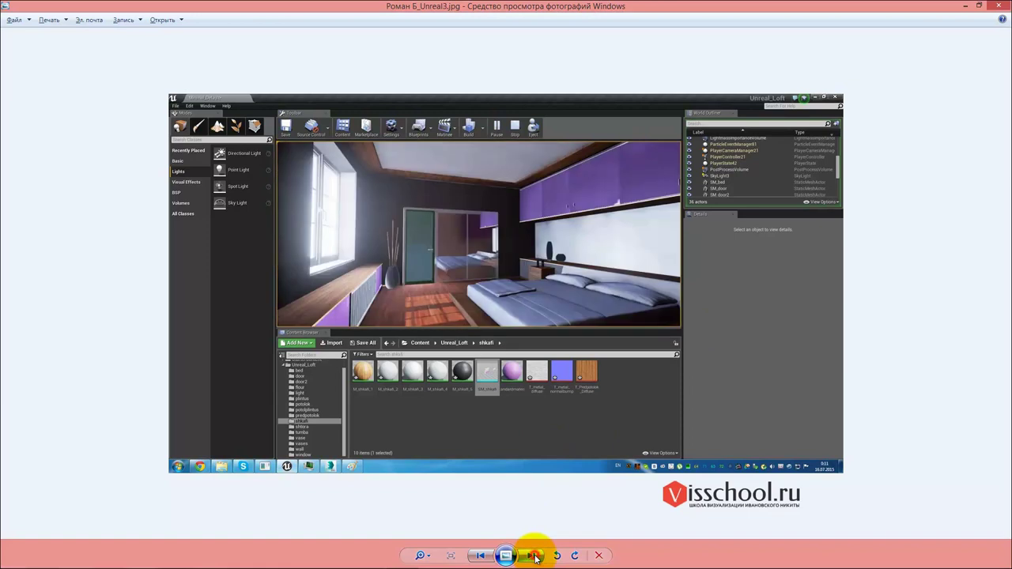
left_click(535, 557)
left_click(535, 556)
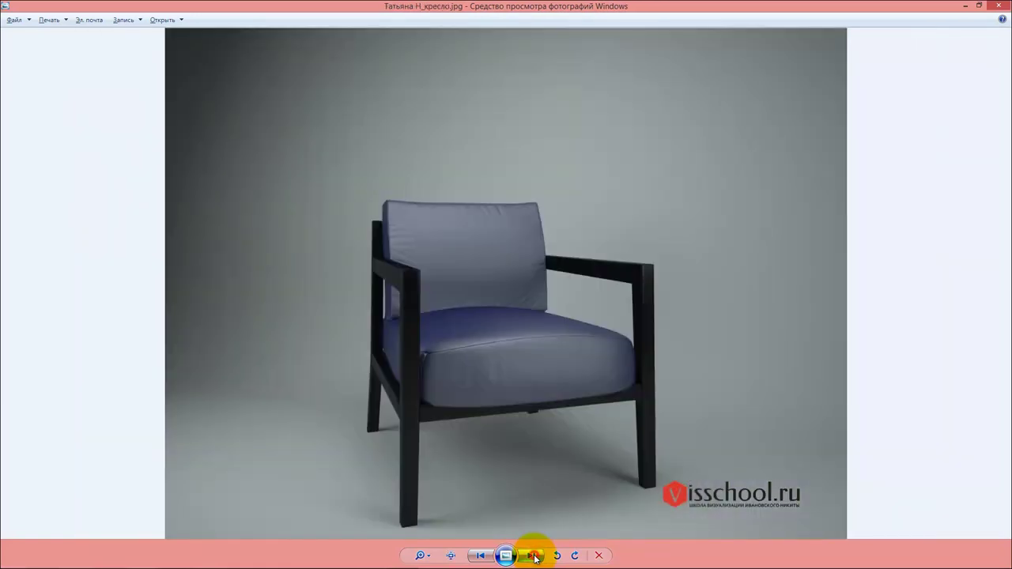
left_click(534, 556)
left_click(534, 557)
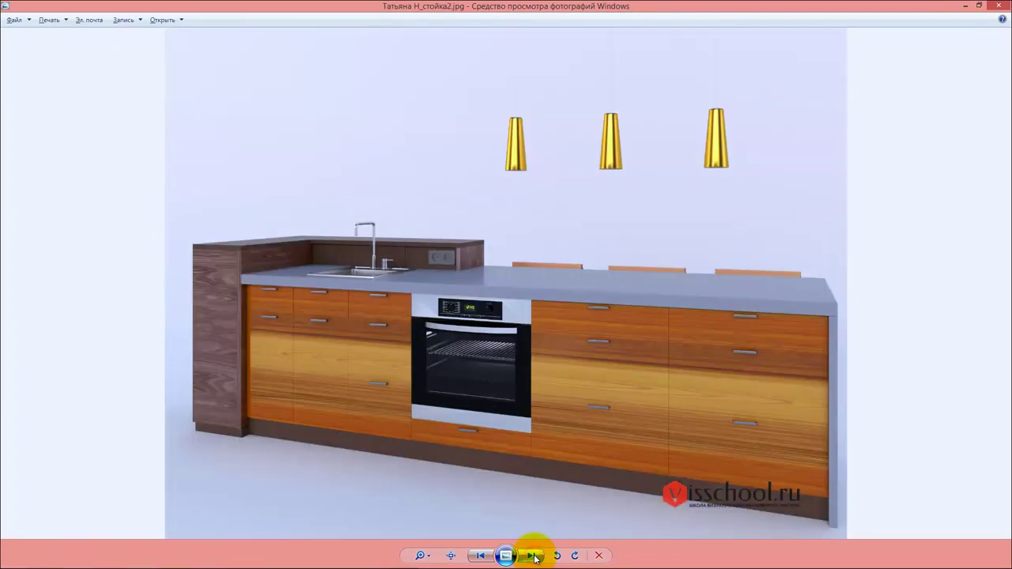
left_click(534, 557)
left_click(535, 556)
left_click(535, 557)
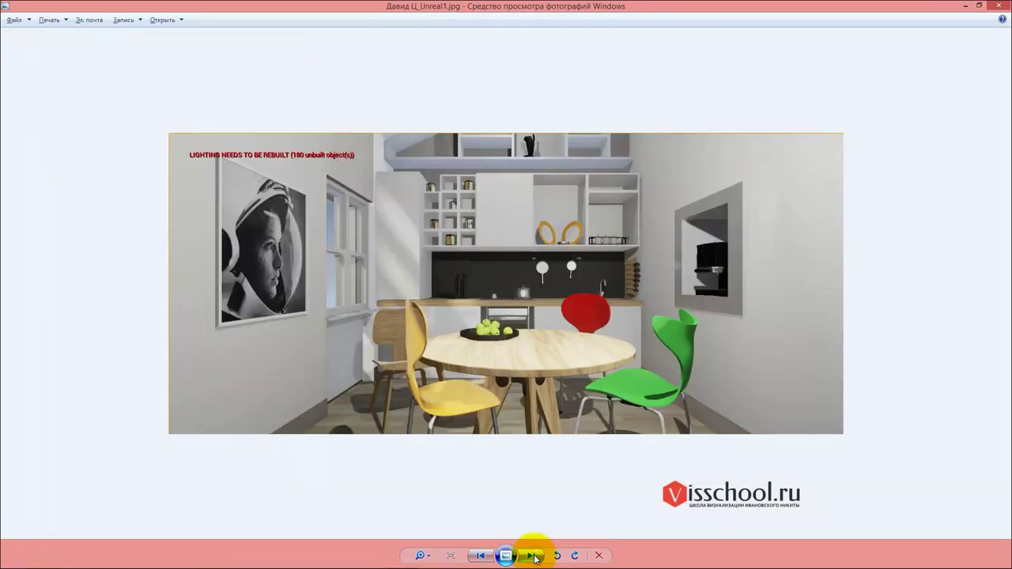
- Continue past the Unreal stairwell screenshot to the floral bed render
left_click(535, 557)
left_click(535, 556)
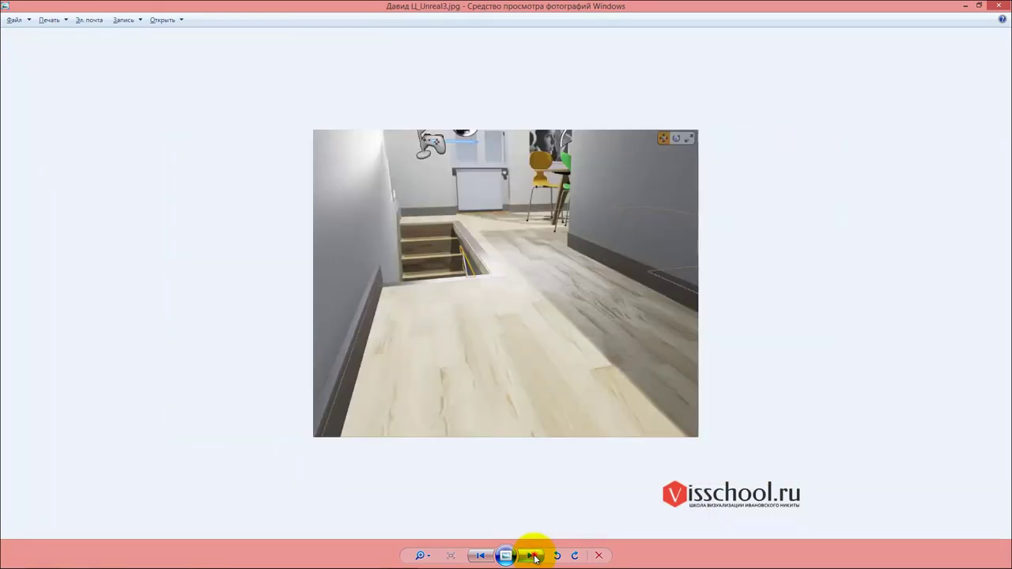
left_click(535, 556)
left_click(535, 556)
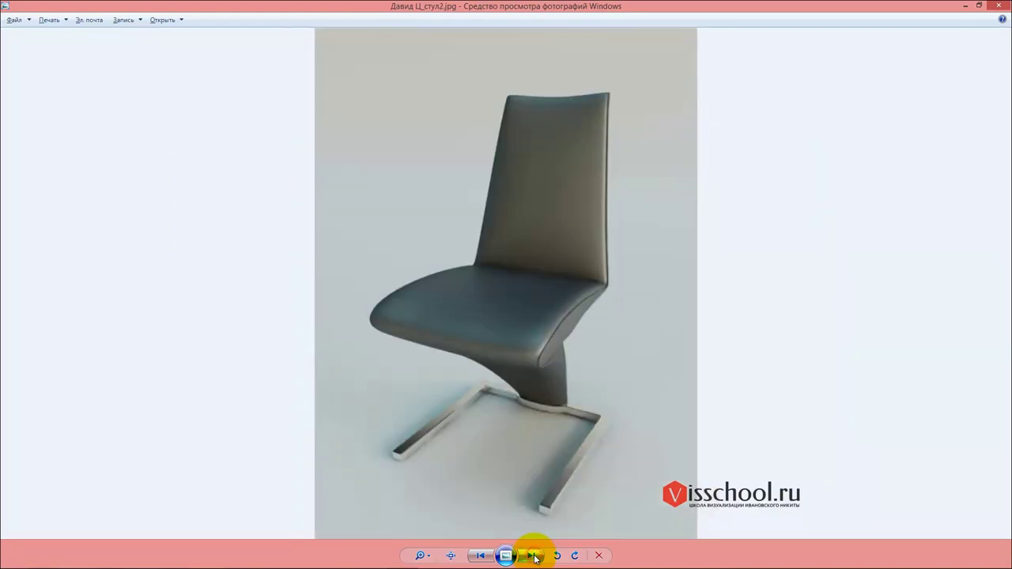
left_click(535, 557)
left_click(532, 556)
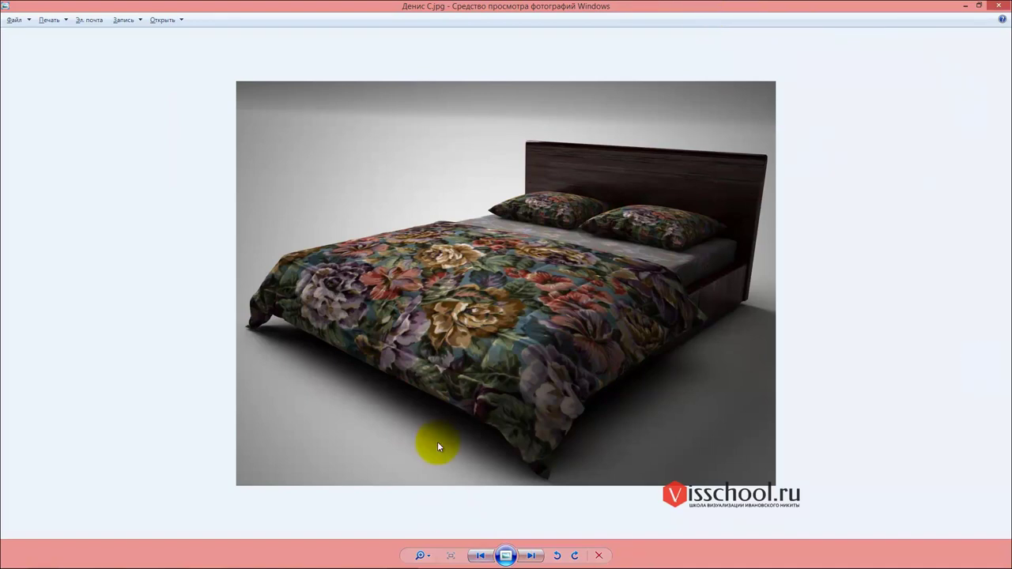
- Return to the Unreal editor and select the black armchair by the stairs
mouse_move(438, 563)
left_click(303, 558)
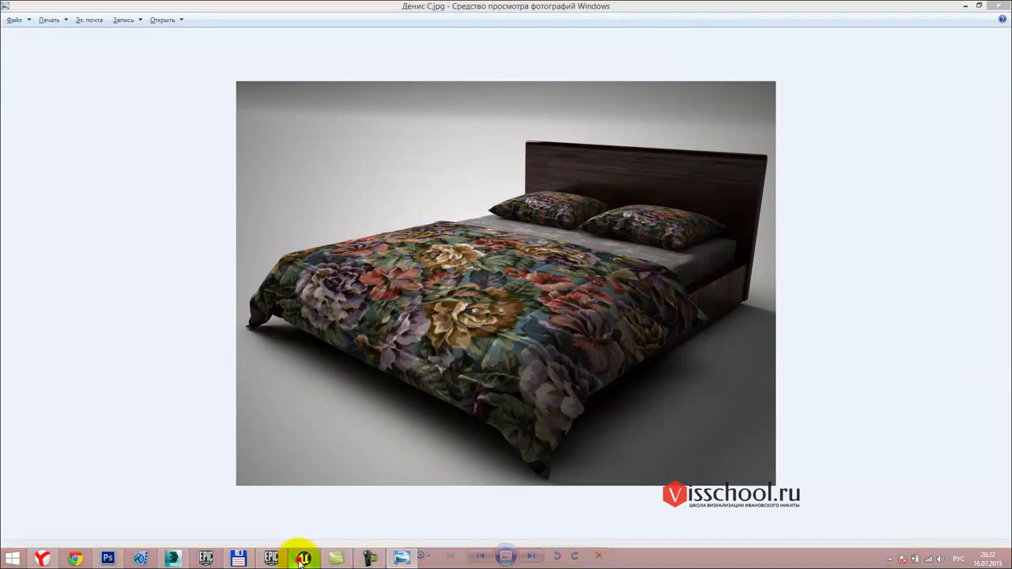
mouse_move(434, 237)
right_mouse_down()
mouse_move(418, 201)
mouse_move(304, 346)
right_mouse_up()
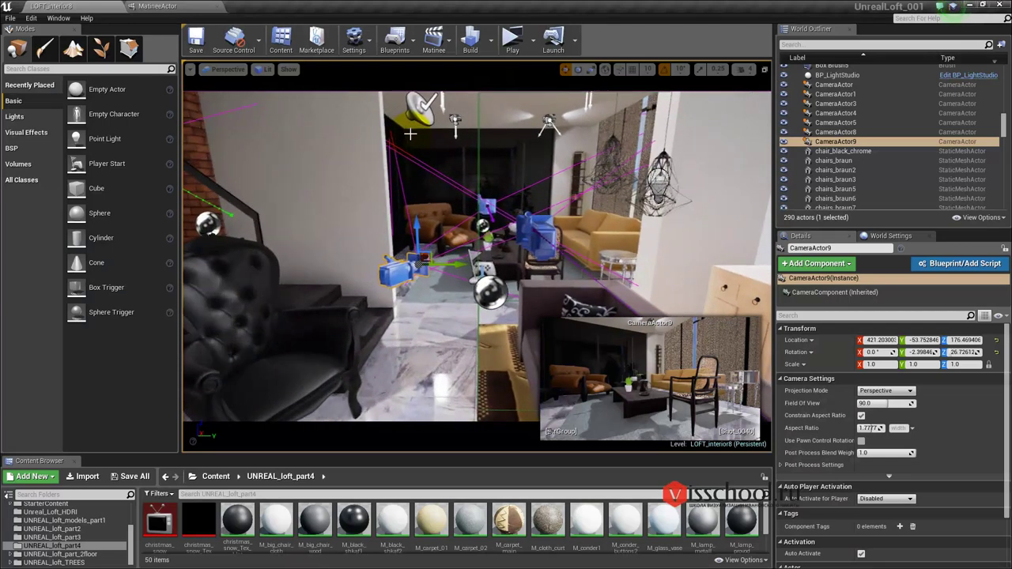
left_click(303, 346)
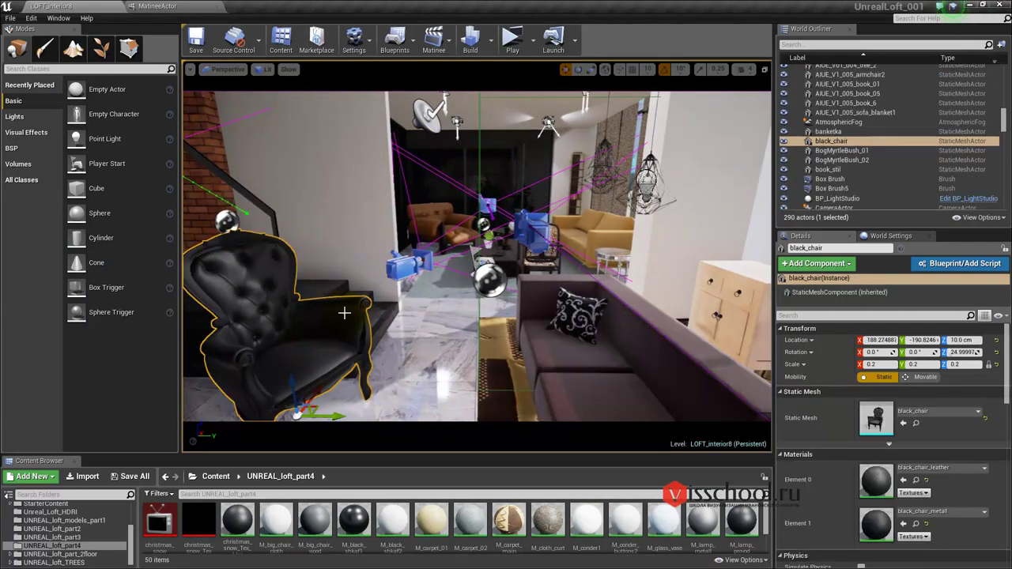
- Select the SM_carpet3 rug and fly the view toward the yellow sofa
left_click_drag(484, 269, 397, 292)
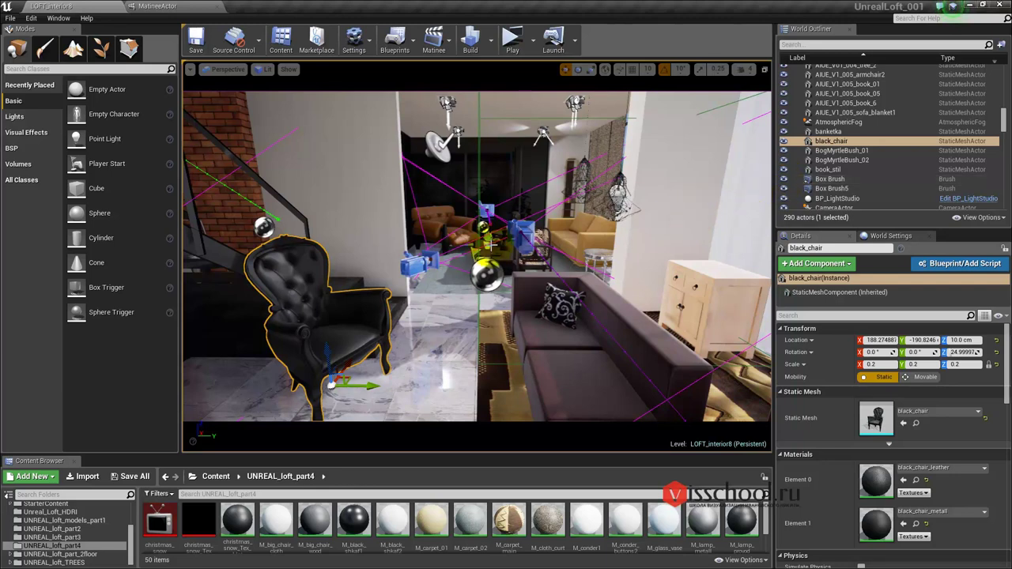
left_click(491, 317)
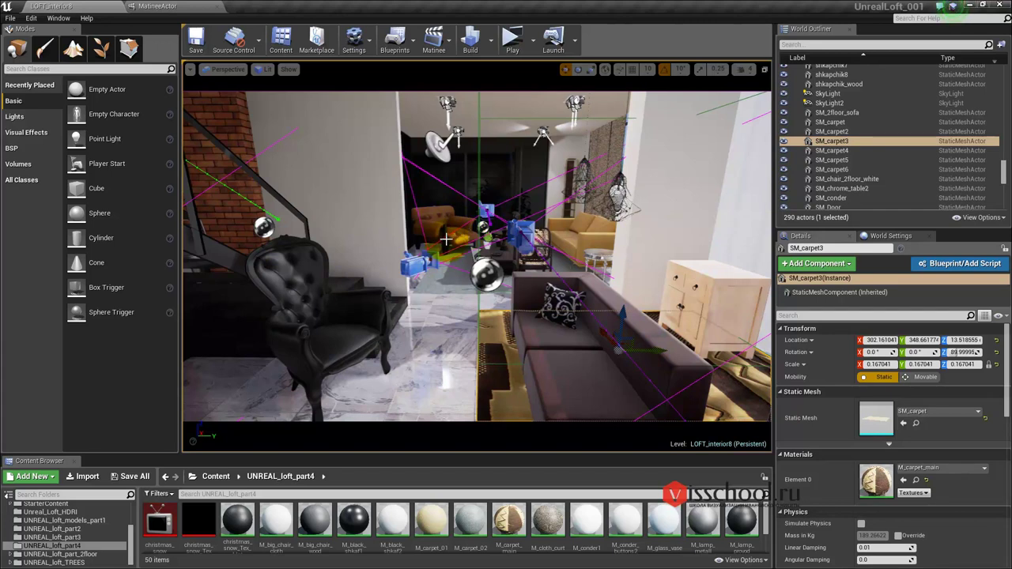
mouse_move(449, 223)
left_mouse_down()
mouse_move(422, 193)
mouse_move(472, 55)
mouse_move(468, 27)
left_mouse_up()
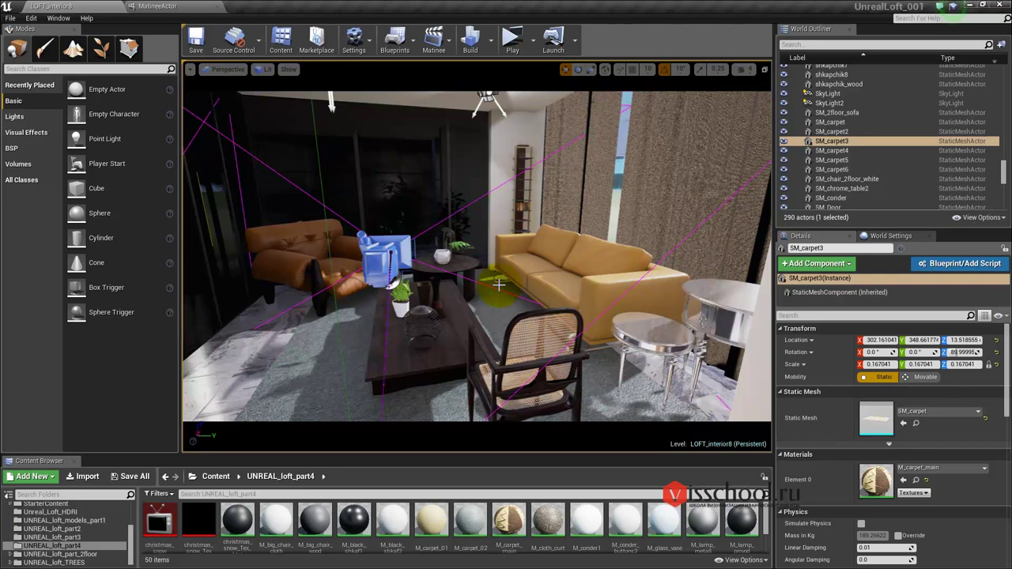
mouse_move(456, 233)
left_mouse_down()
mouse_move(459, 182)
mouse_move(437, 170)
mouse_move(471, 166)
mouse_move(444, 226)
mouse_move(455, 271)
mouse_move(425, 314)
mouse_move(324, 387)
left_mouse_up()
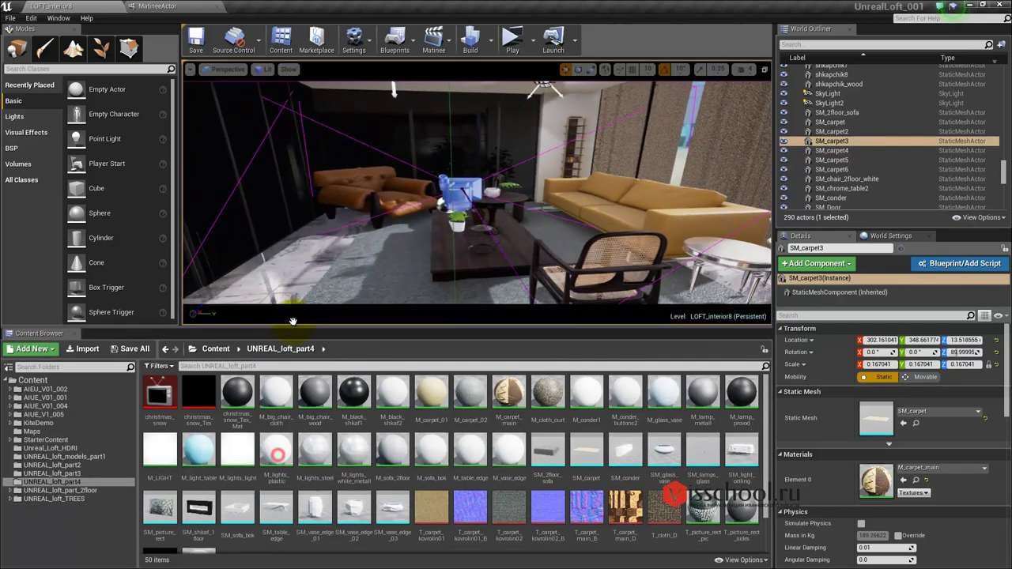
- Enlarge the Content Browser panel showing the UNREAL_loft_part4 folder's 50 assets
left_click_drag(277, 456, 278, 323)
scroll(569, 466, "down", 1)
scroll(514, 465, "up", 1)
- Shrink the Content Browser, then fly past the yellow sofa and dining table toward the stairs and plant
mouse_move(542, 391)
left_mouse_down()
mouse_move(388, 336)
mouse_move(389, 393)
left_mouse_up()
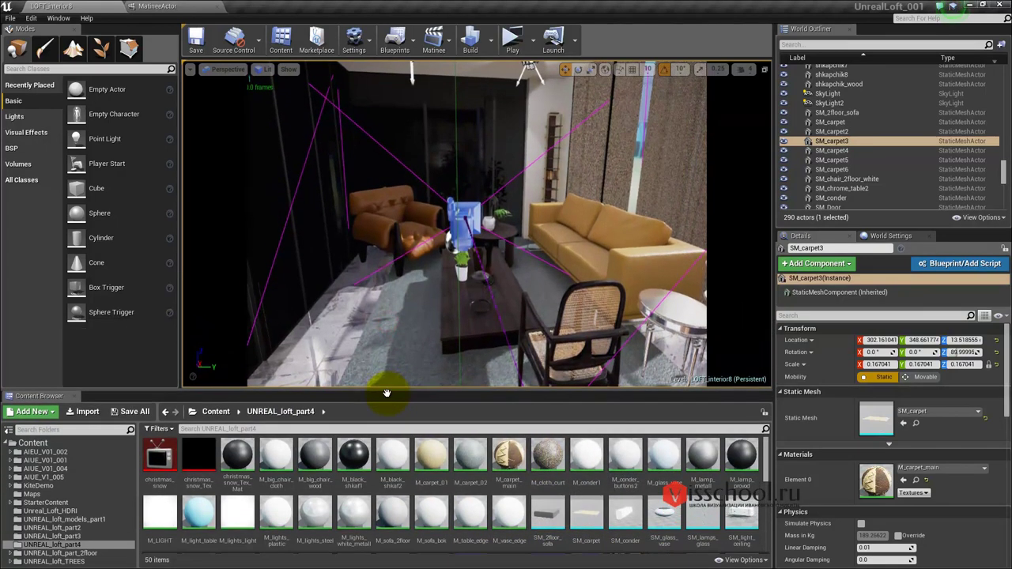
left_click_drag(704, 467, 519, 295)
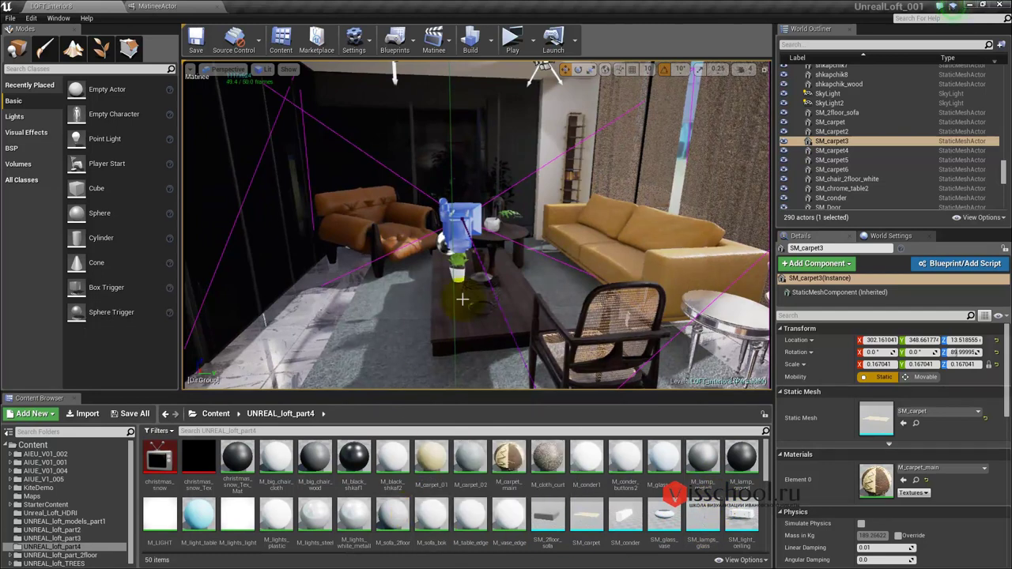
left_click_drag(519, 295, 571, 182)
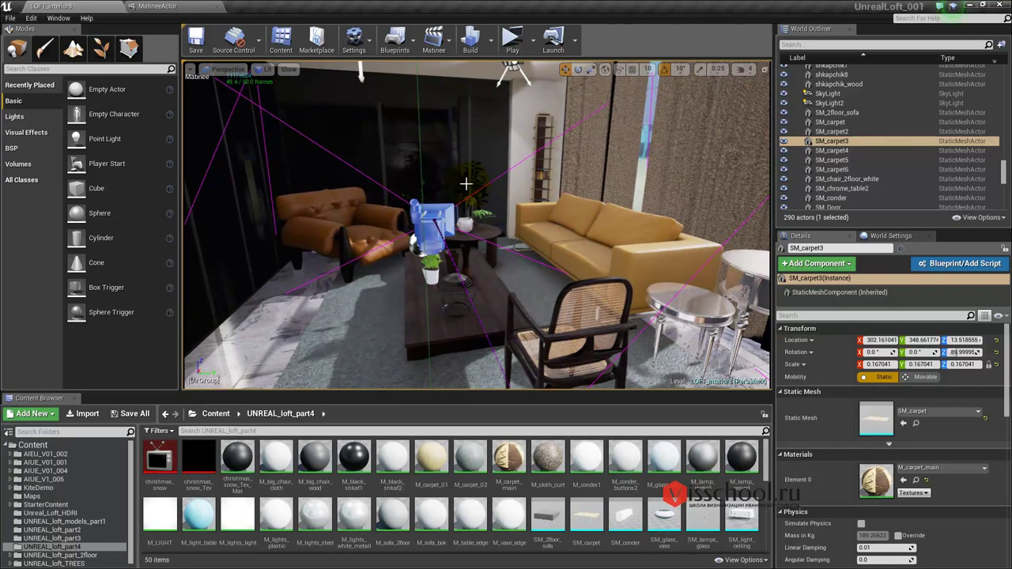
mouse_move(372, 246)
left_mouse_down()
mouse_move(411, 215)
mouse_move(343, 232)
left_mouse_up()
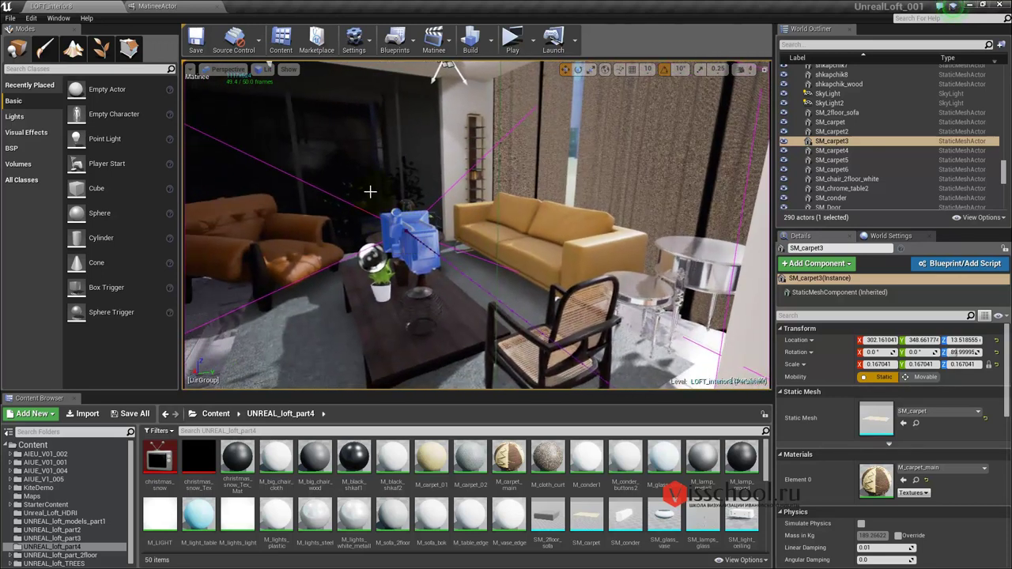
left_click_drag(370, 191, 778, 183)
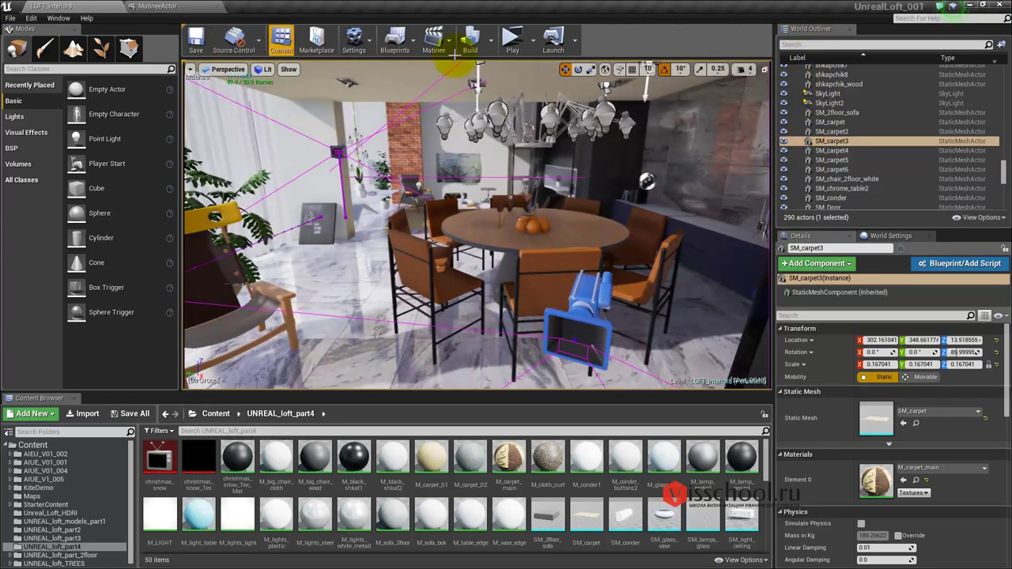
mouse_move(473, 276)
left_mouse_down()
mouse_move(329, 87)
mouse_move(110, 6)
mouse_move(8, 28)
mouse_move(379, 229)
left_mouse_up()
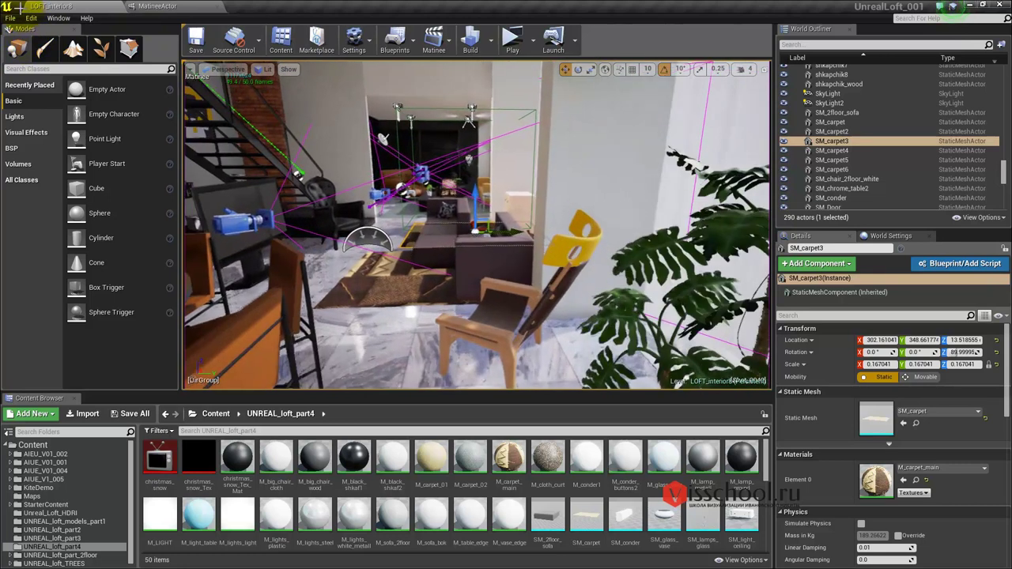
- Select CameraActor4 and adjust the viewport so its camera preview shows the loft living room
left_click(379, 229)
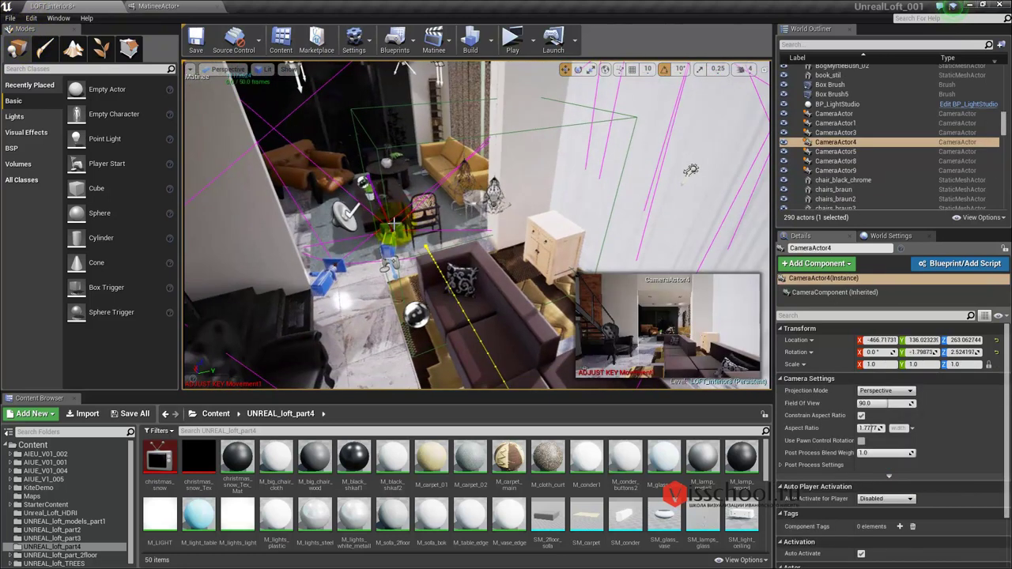
mouse_move(437, 261)
left_mouse_down()
mouse_move(478, 237)
mouse_move(469, 251)
left_mouse_up()
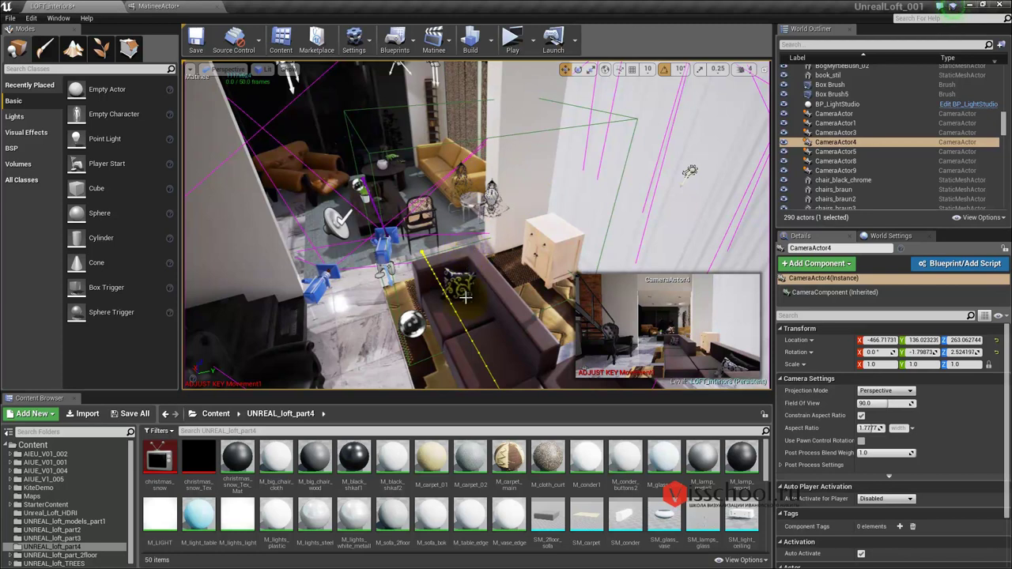
mouse_move(470, 251)
left_mouse_down()
mouse_move(518, 196)
mouse_move(479, 160)
left_mouse_up()
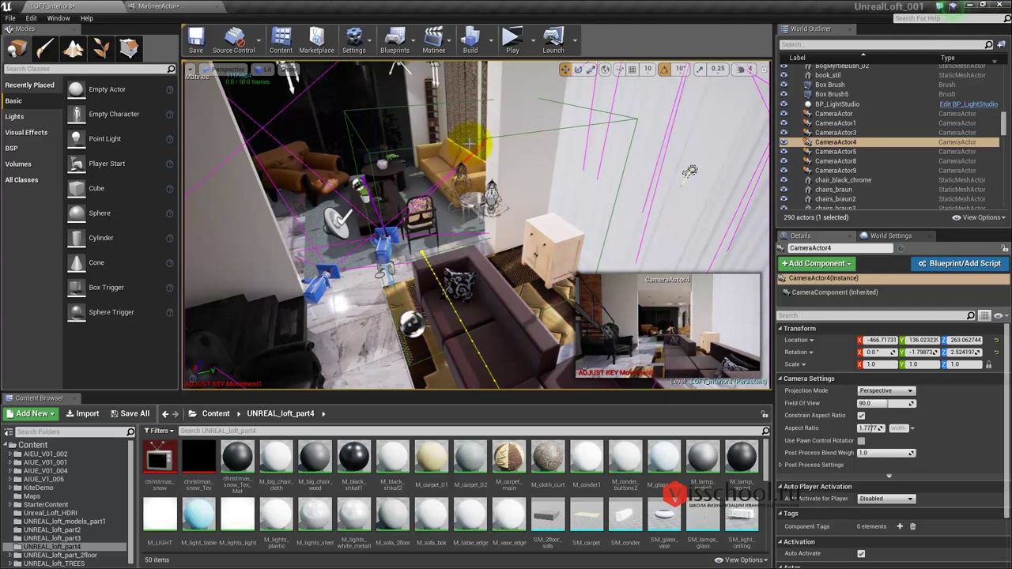
left_click_drag(468, 232, 433, 242)
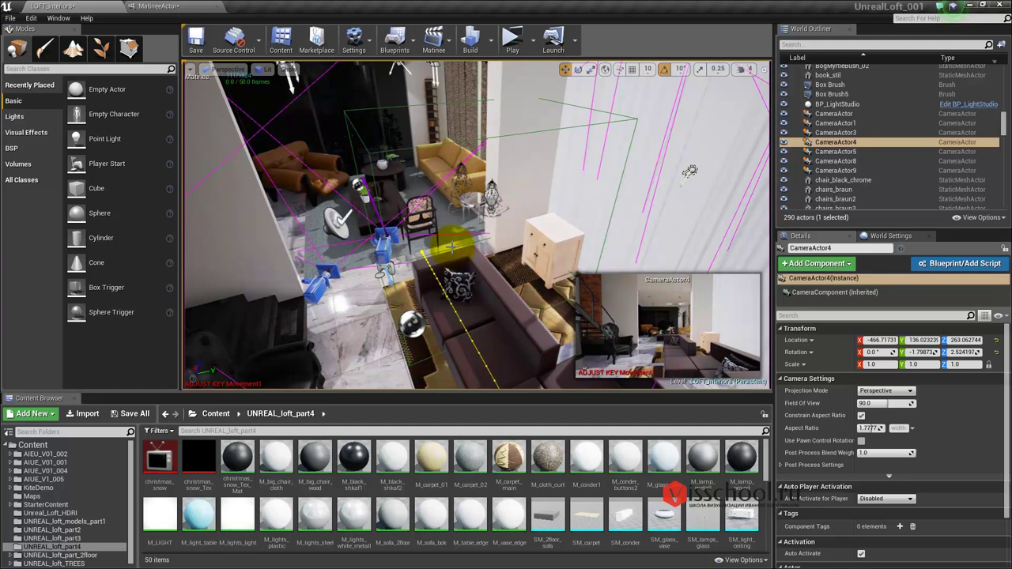
- Select the patterned sofa pillow AIUE_V01_001_Pilow2 and orbit to an overhead living-room view
left_click(454, 280)
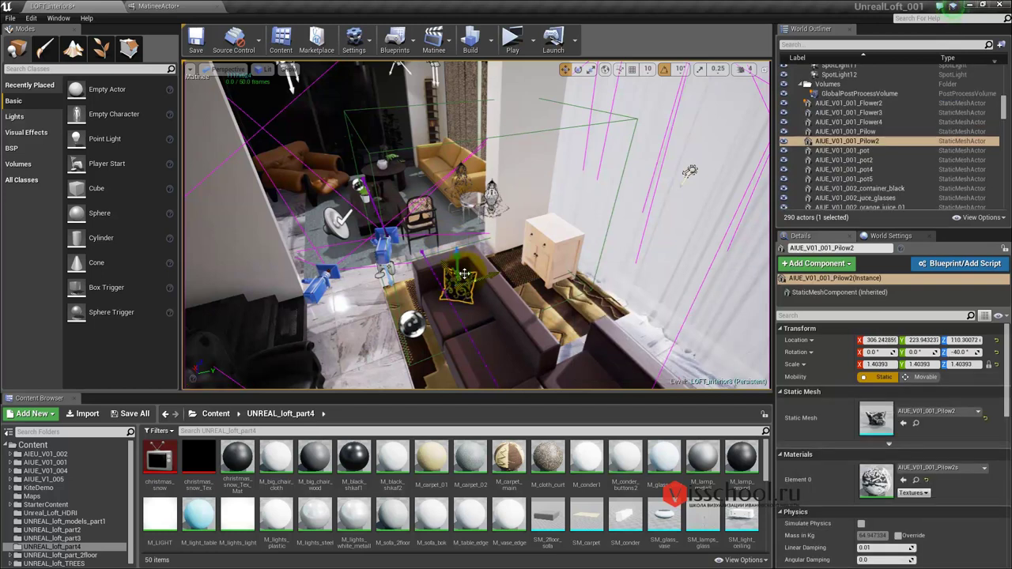
left_click(462, 277)
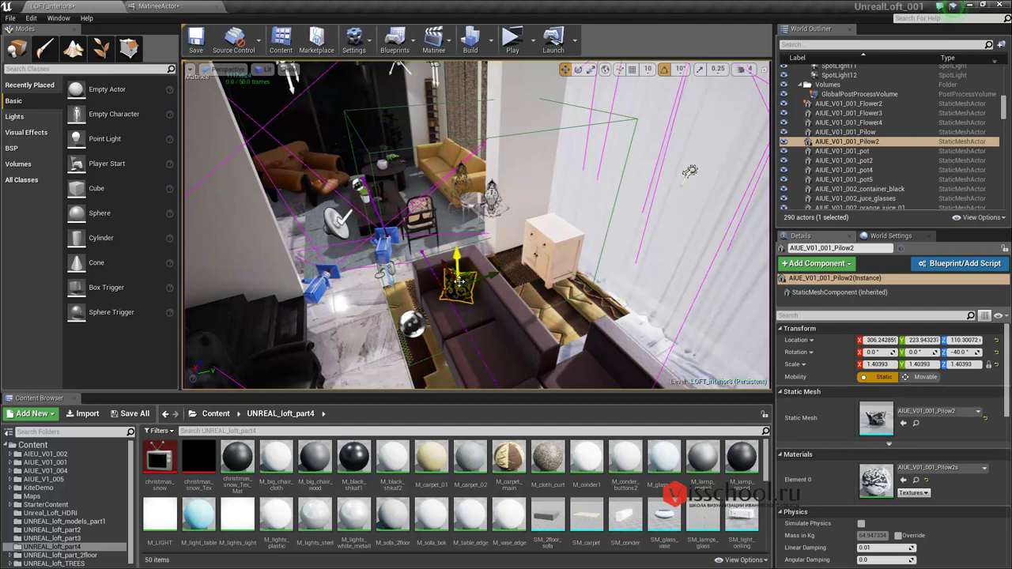
mouse_move(491, 297)
left_mouse_down("alt")
mouse_move(278, 229)
mouse_move(471, 210)
mouse_move(607, 227)
mouse_move(450, 187)
mouse_move(624, 191)
mouse_move(583, 279)
left_mouse_up("alt")
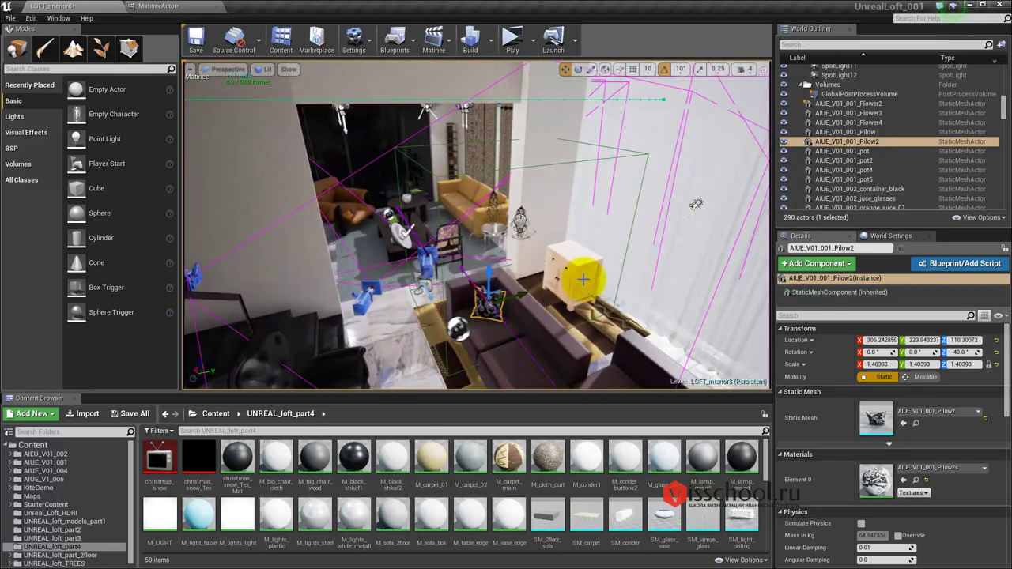
left_click_drag(582, 279, 511, 219)
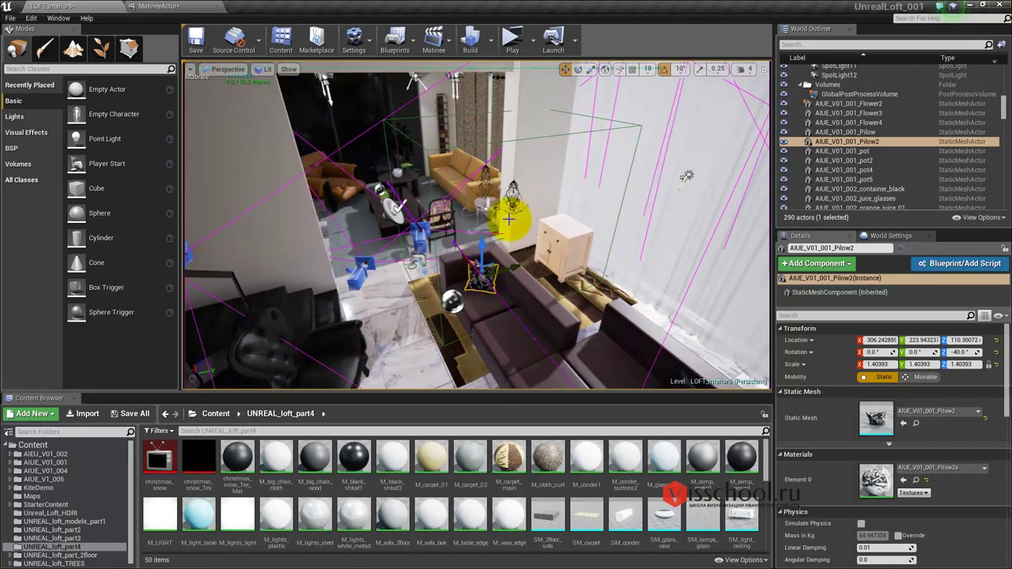
left_click_drag(483, 229, 672, 164)
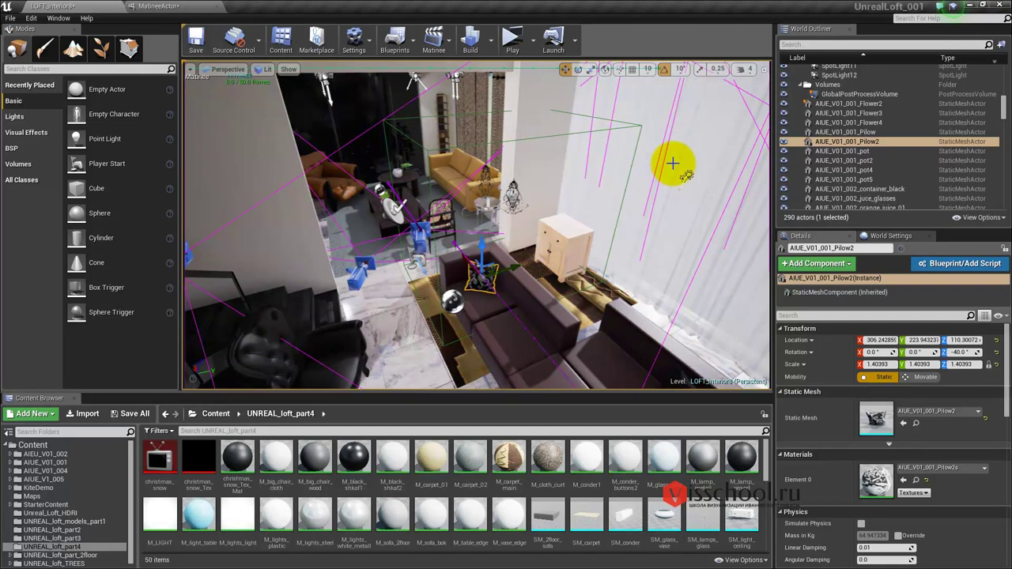
left_click_drag(672, 163, 614, 140)
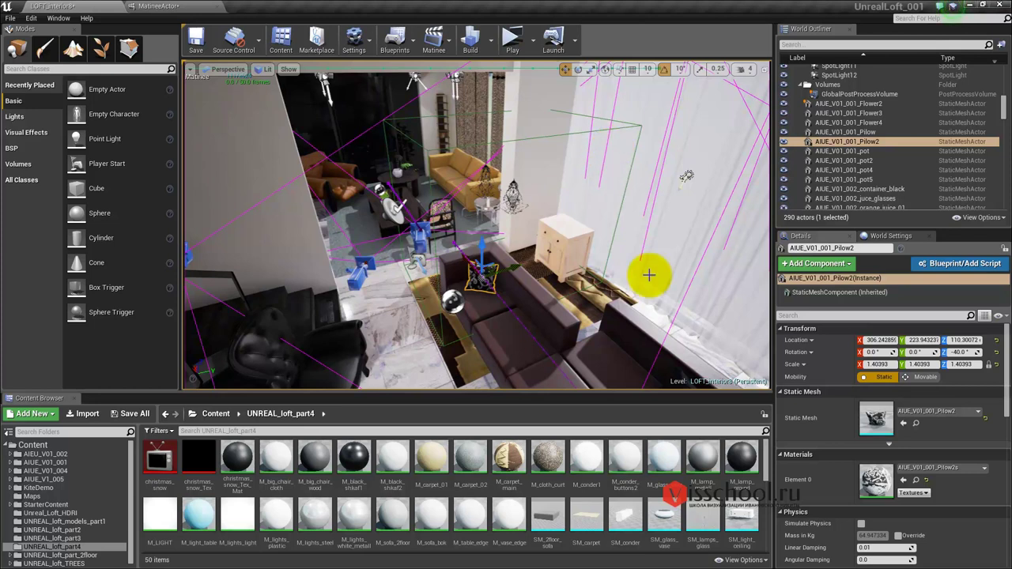
- Lift the pillow from Z 110.30 to about 125.88 and zoom in around it
mouse_move(479, 247)
left_mouse_down()
mouse_move(502, 225)
mouse_move(479, 254)
left_mouse_up()
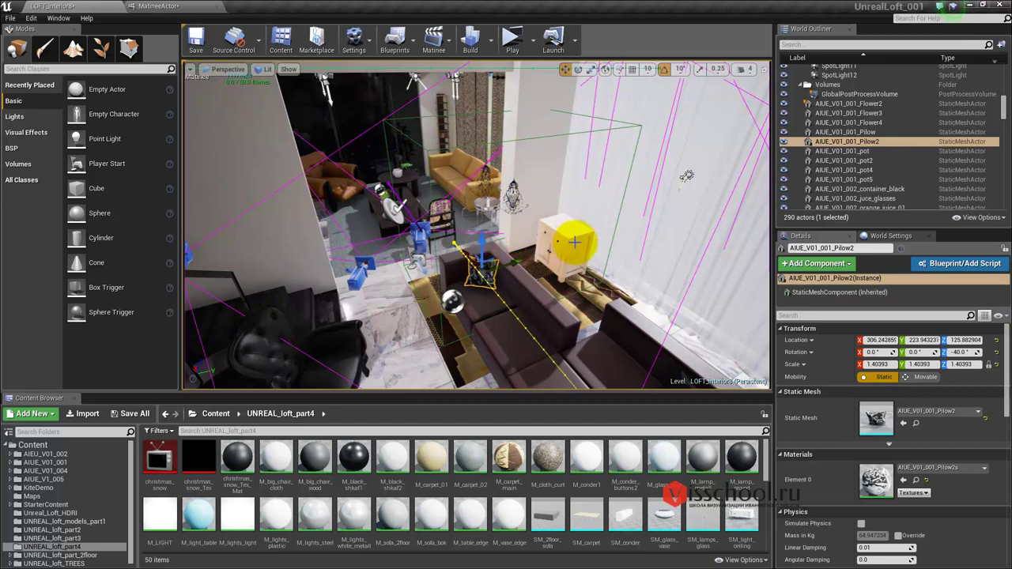
scroll(564, 237, "up", 1)
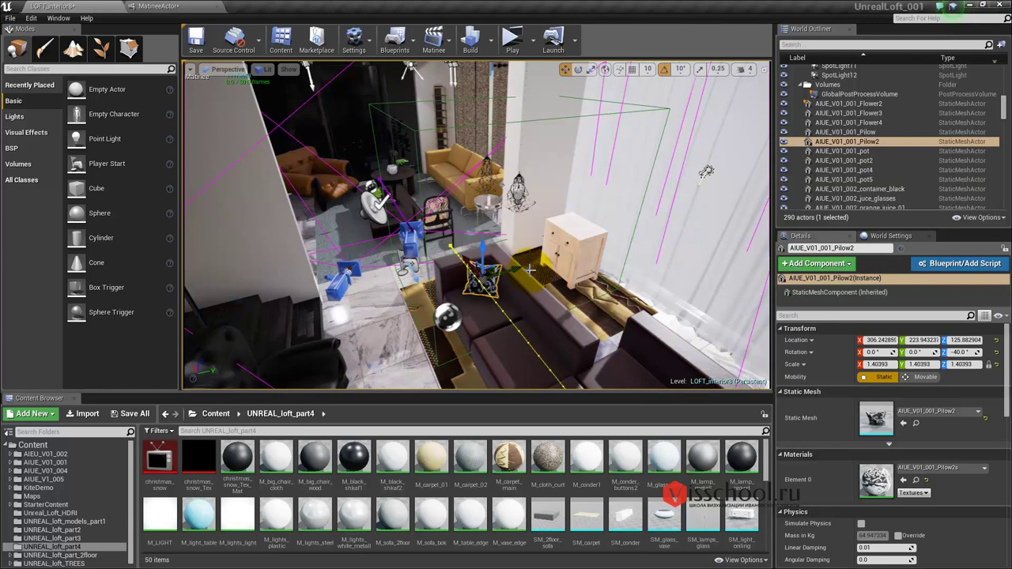
scroll(475, 283, "up", 2)
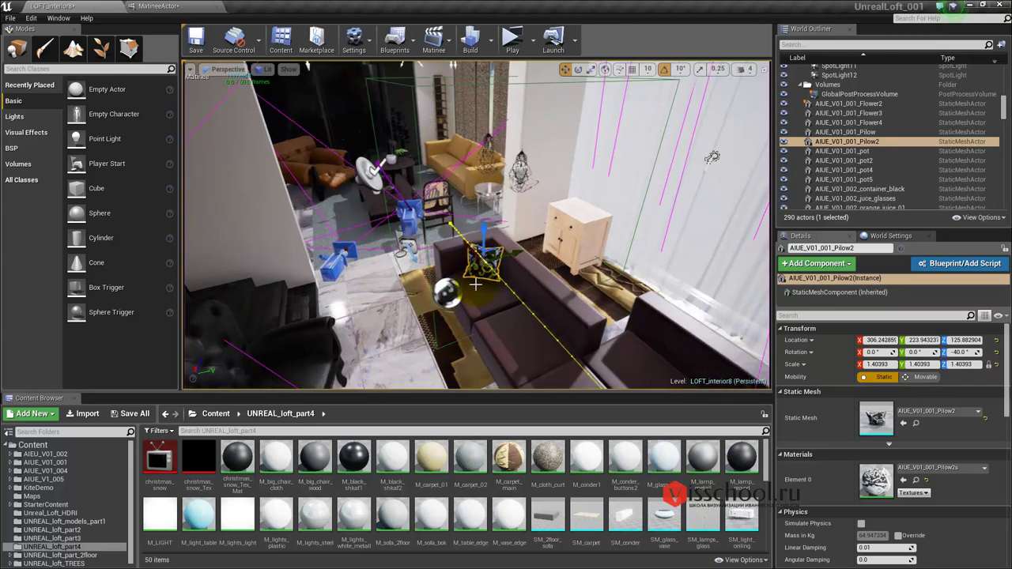
mouse_move(475, 284)
left_mouse_down("alt")
mouse_move(467, 294)
mouse_move(750, 278)
mouse_move(759, 25)
left_mouse_up("alt")
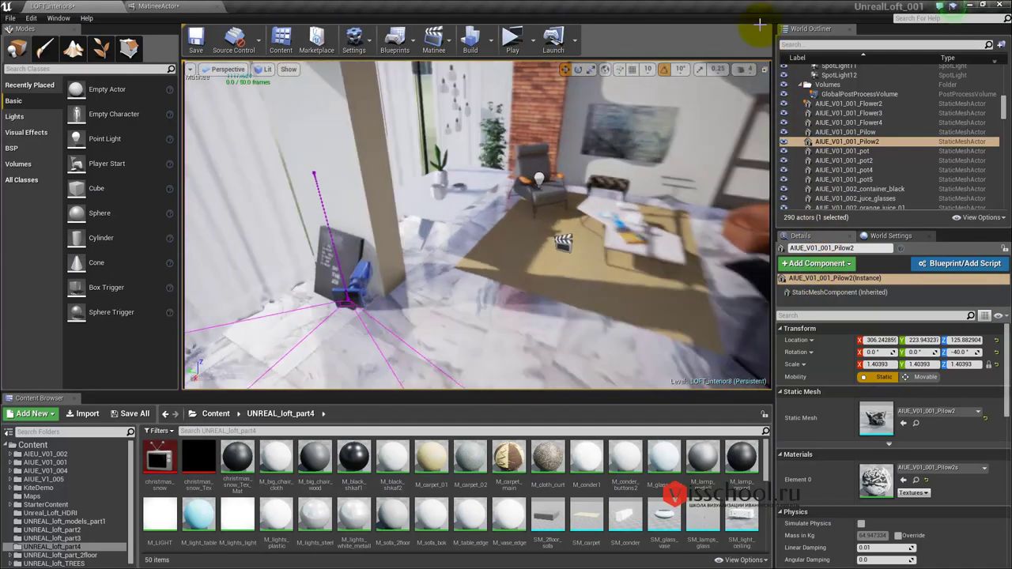
- Select the marble coffee table, close the MatineeActor editor, and fly to the dining area TV
left_click(519, 271)
left_click_drag(519, 271, 537, 237, "alt")
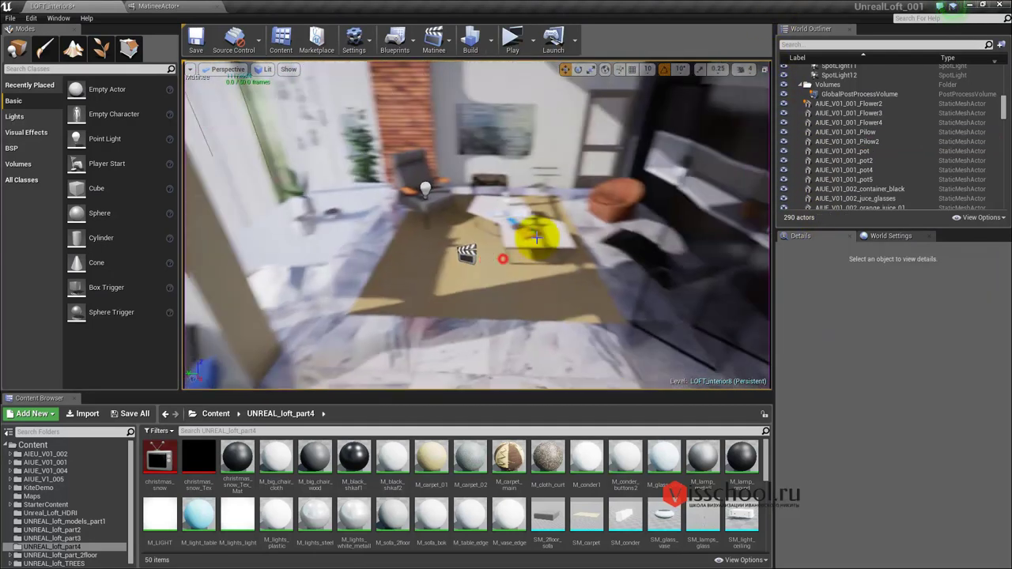
left_click(508, 245)
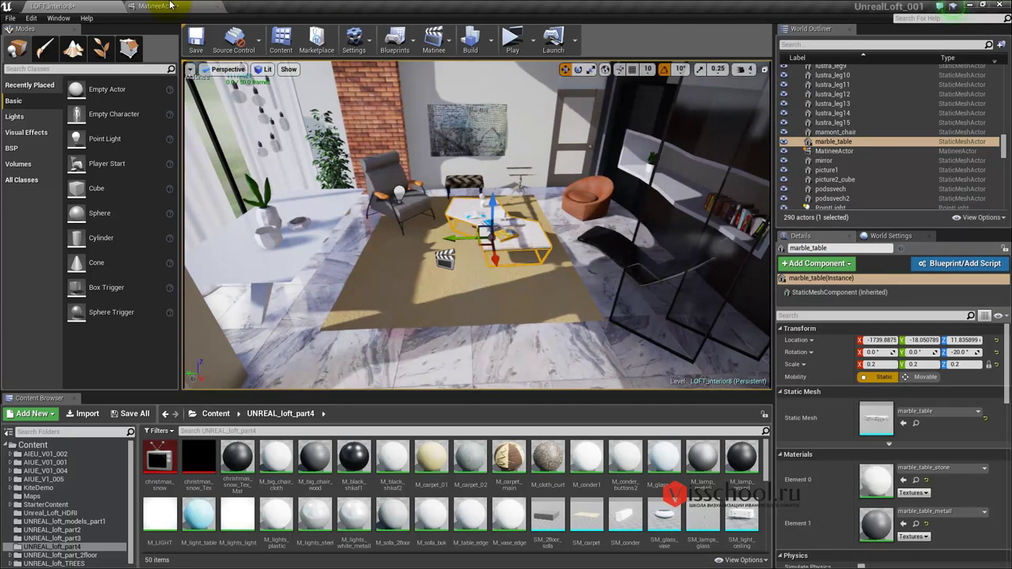
left_click(220, 6)
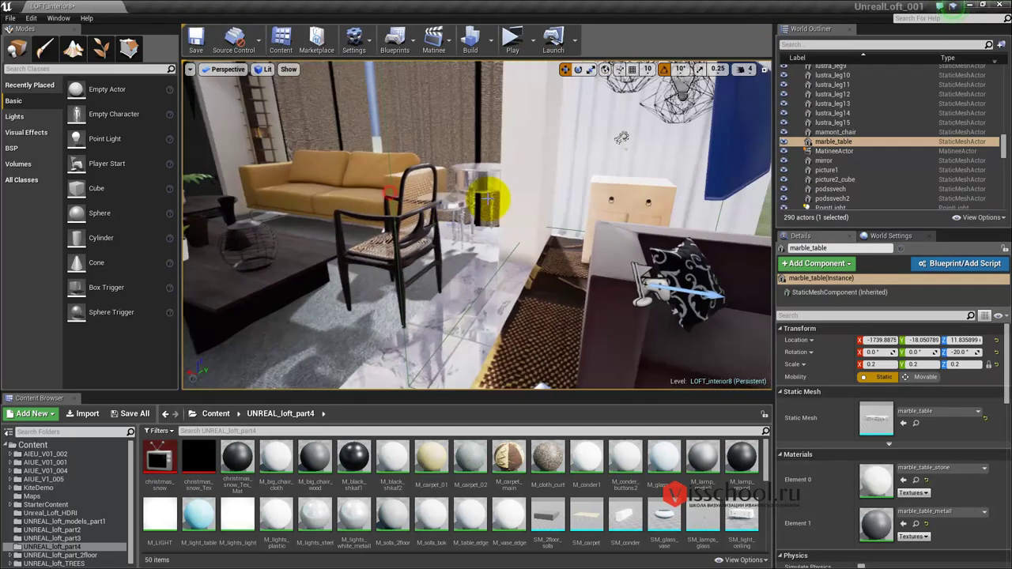
right_click_drag(487, 198, 390, 190)
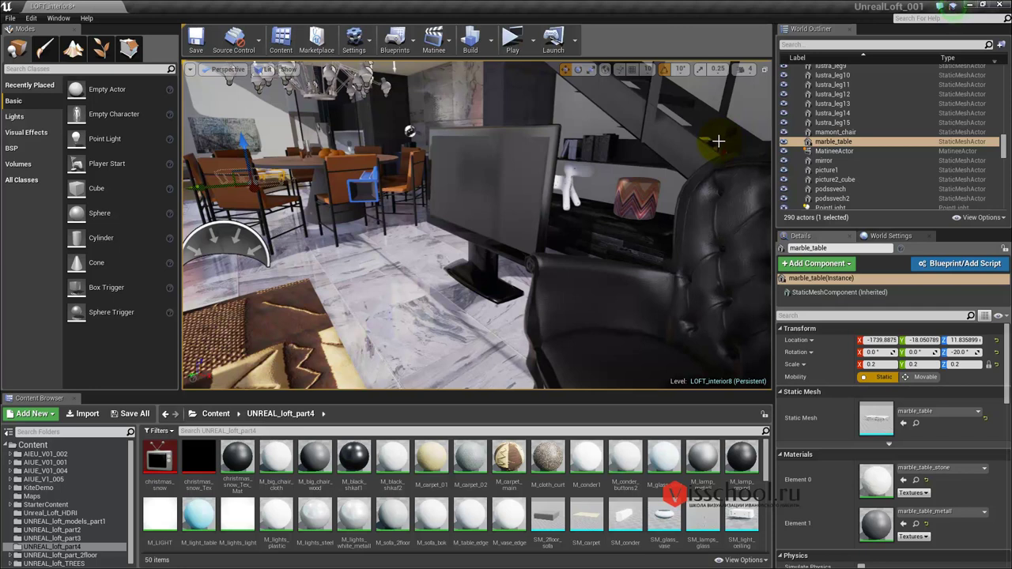
- Select the TV and find its TV_main static mesh in the UNREAL_loft_part3 Content Browser folder
left_click(484, 162)
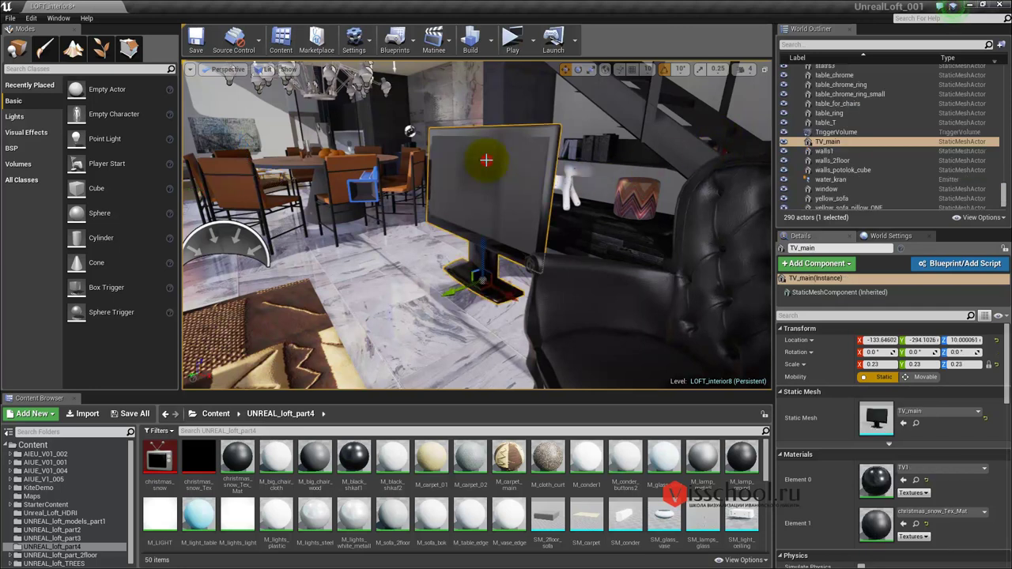
right_click(486, 160)
left_click(447, 124)
left_click(916, 423)
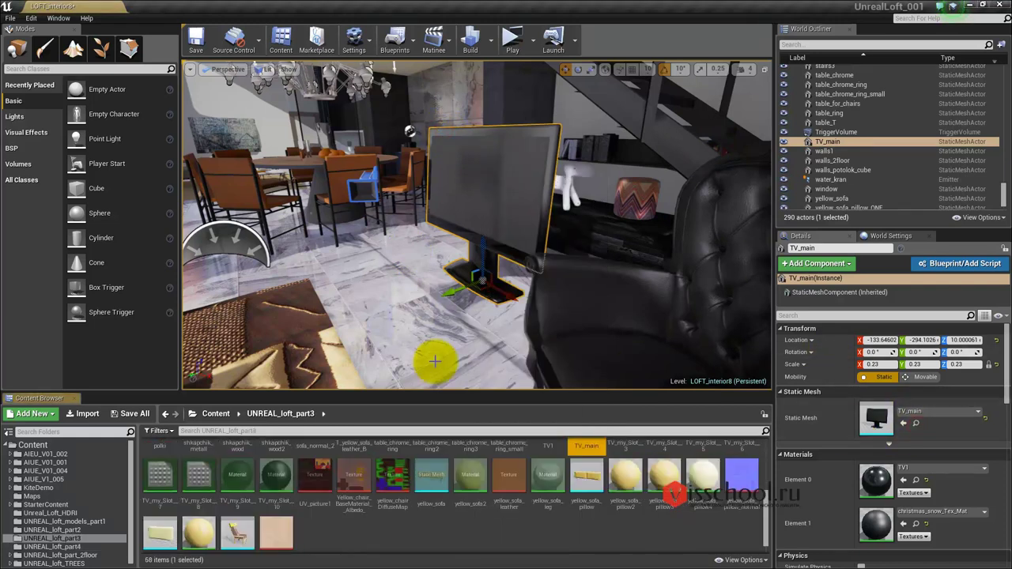
scroll(593, 482, "up", 2)
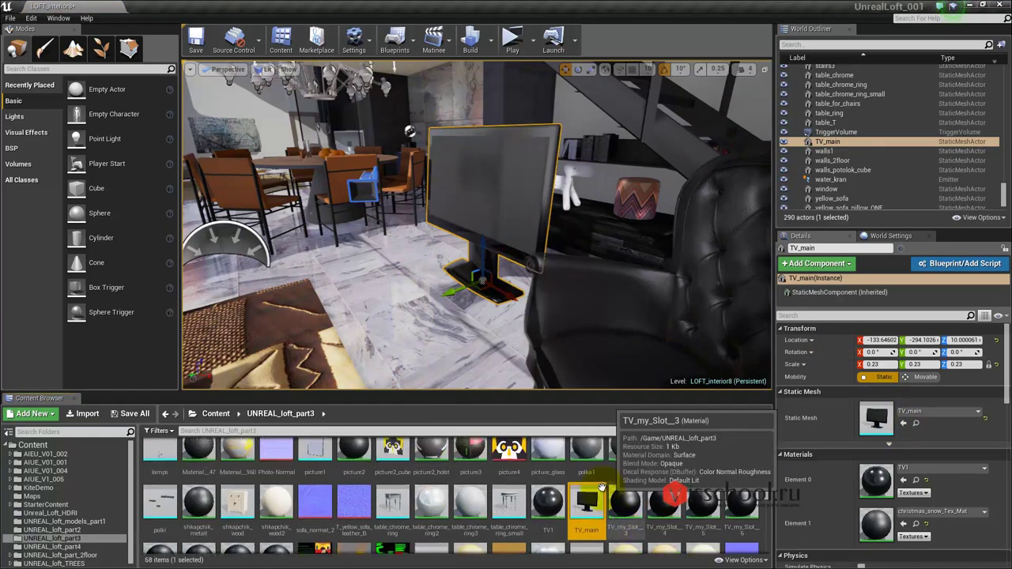
right_click(585, 500)
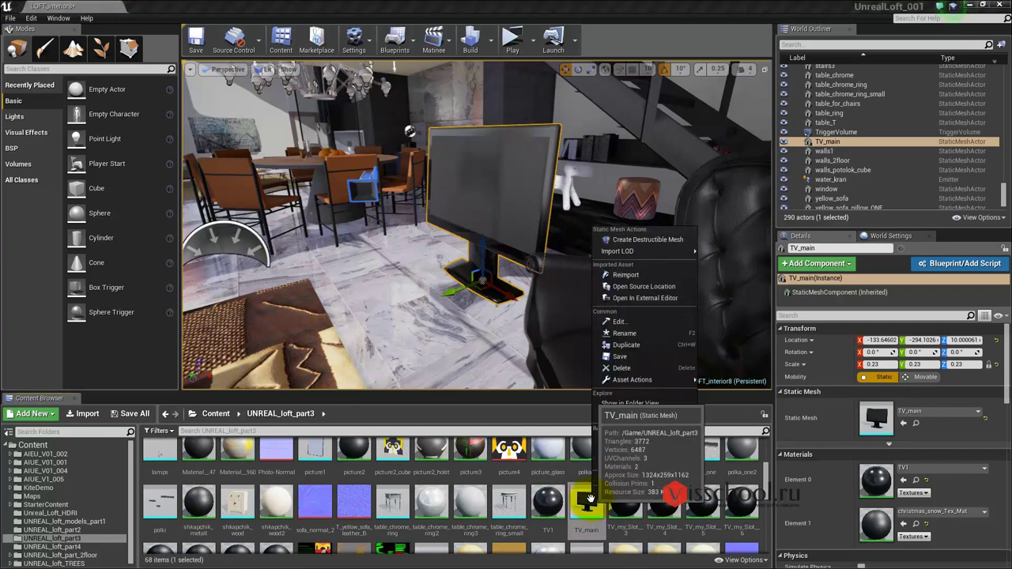
mouse_move(637, 381)
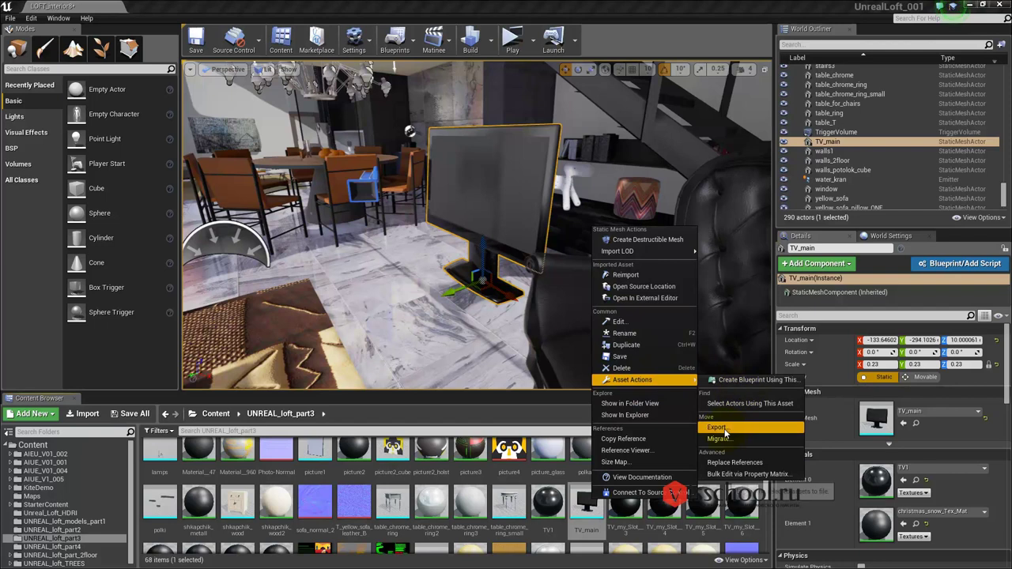
left_click(484, 265)
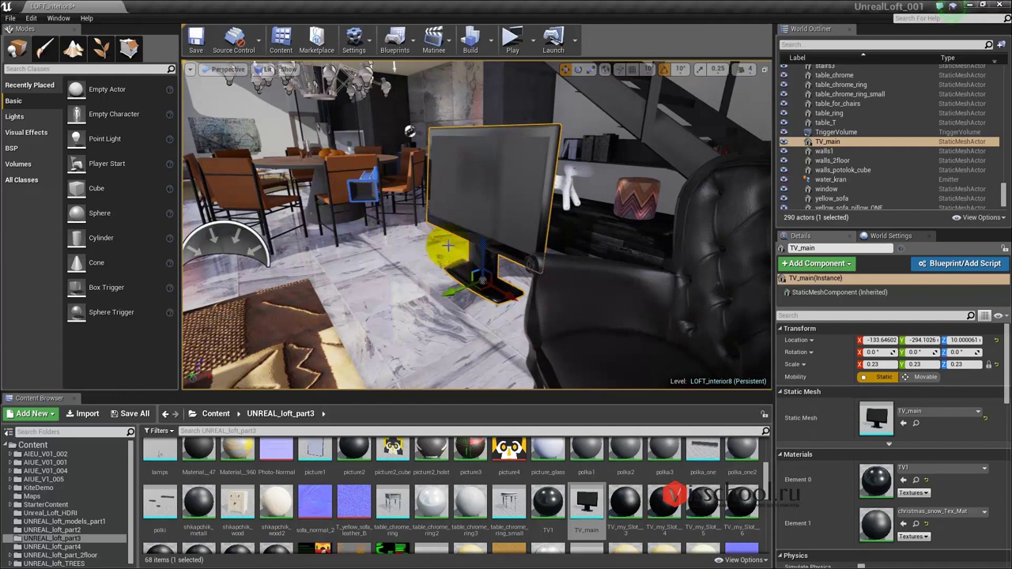
mouse_move(447, 246)
right_mouse_down()
mouse_move(252, 35)
mouse_move(16, 47)
right_mouse_up()
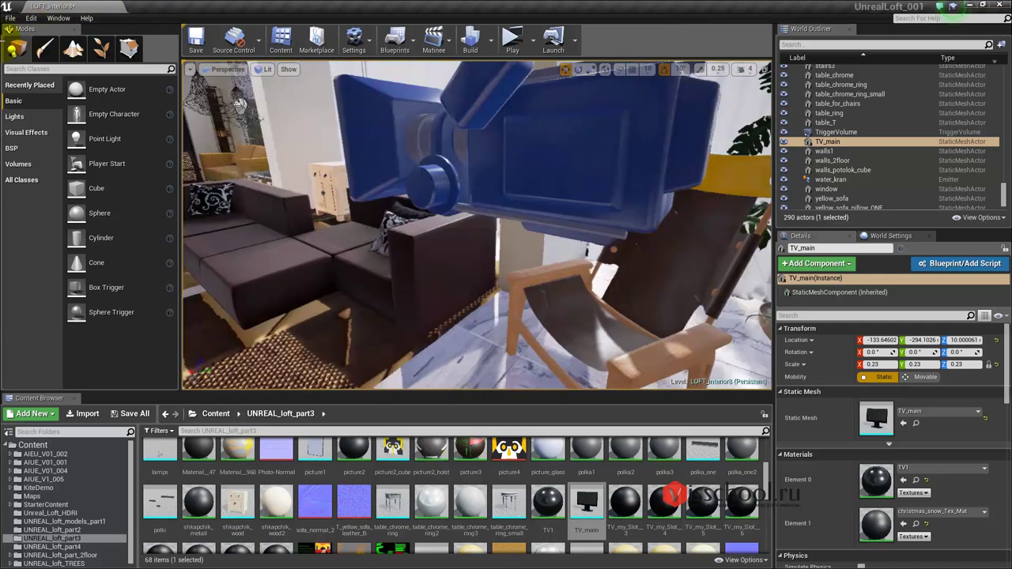
right_click_drag(457, 231, 457, 231)
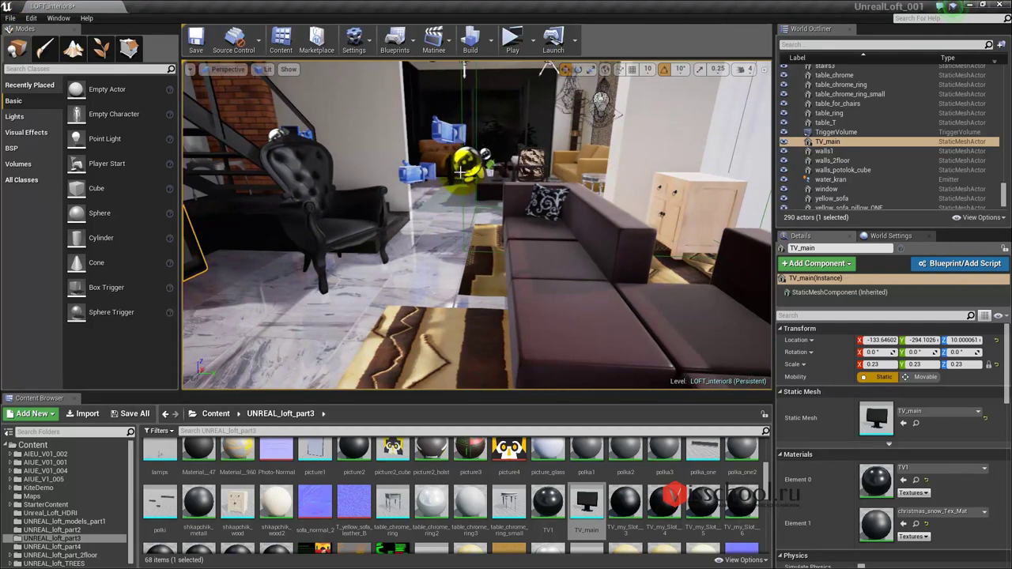
mouse_move(460, 171)
right_mouse_down()
mouse_move(359, 123)
mouse_move(612, 217)
mouse_move(578, 190)
right_mouse_up()
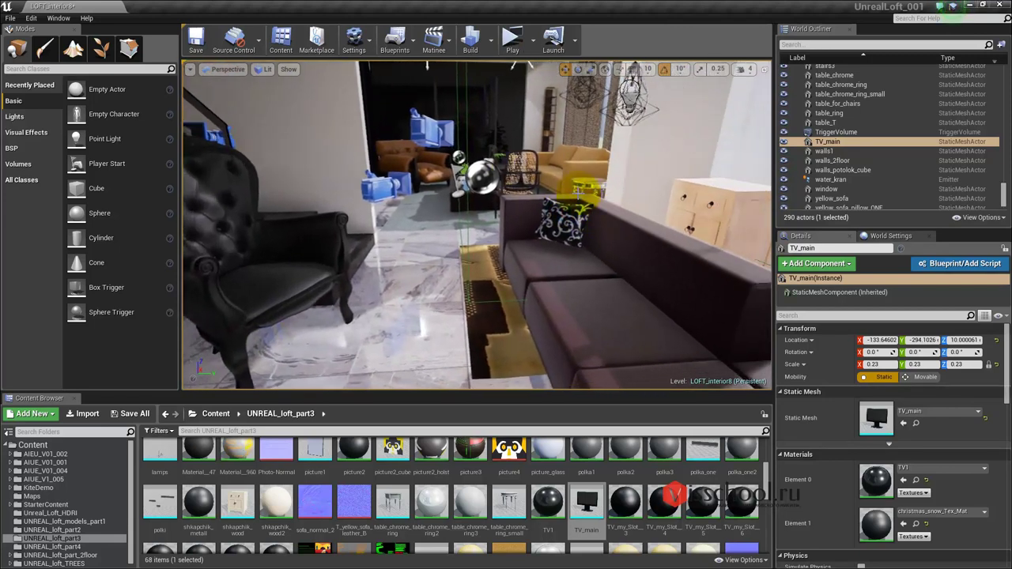
right_click_drag(492, 163, 486, 160)
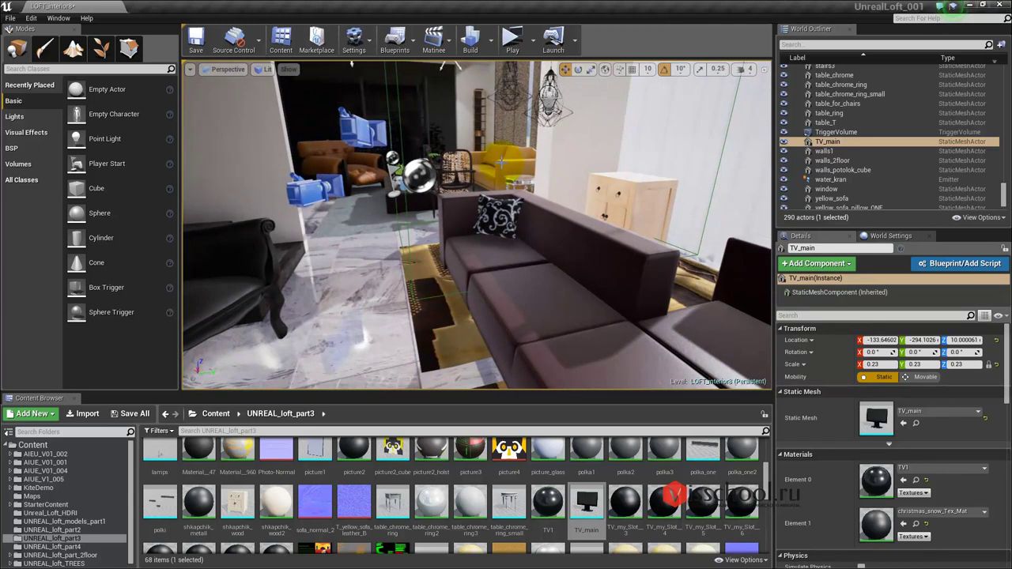
mouse_move(502, 162)
right_mouse_down()
mouse_move(467, 186)
mouse_move(593, 256)
right_mouse_up()
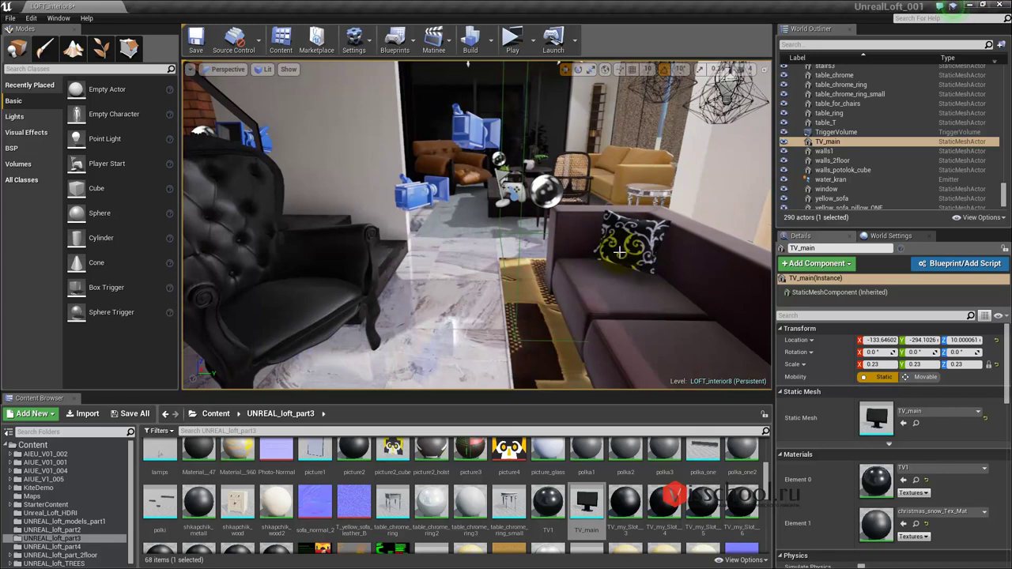
- Look around the living room toward the dining table and armchair, selecting the SM_Door door
left_click(636, 235)
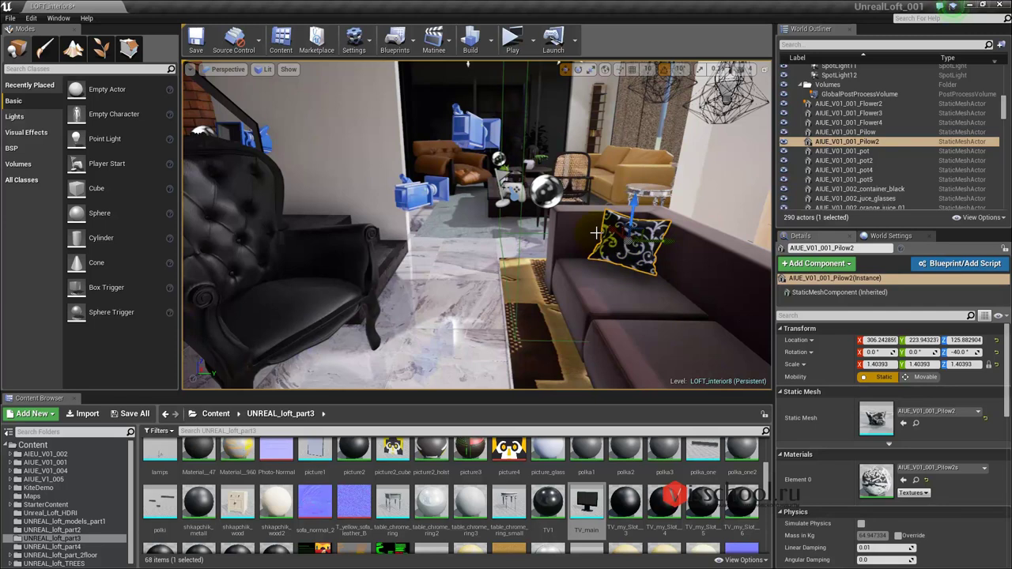
mouse_move(621, 285)
left_mouse_down()
mouse_move(651, 287)
mouse_move(615, 21)
mouse_move(665, 3)
left_mouse_up()
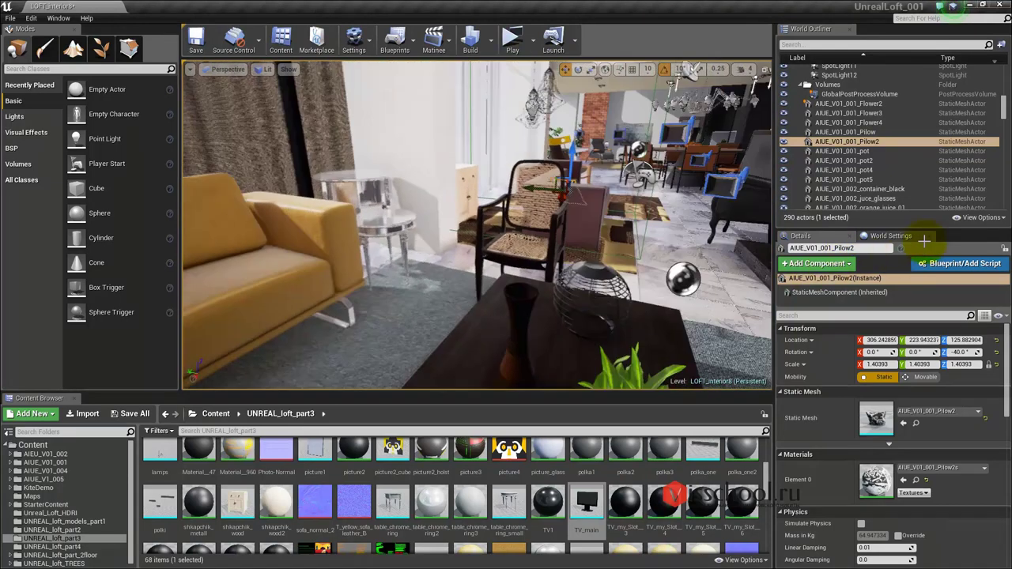
mouse_move(656, 258)
left_mouse_down()
mouse_move(999, 199)
mouse_move(954, 6)
mouse_move(665, 262)
left_mouse_up()
mouse_move(557, 206)
left_mouse_down()
mouse_move(514, 150)
mouse_move(495, 1)
mouse_move(546, 2)
left_mouse_up()
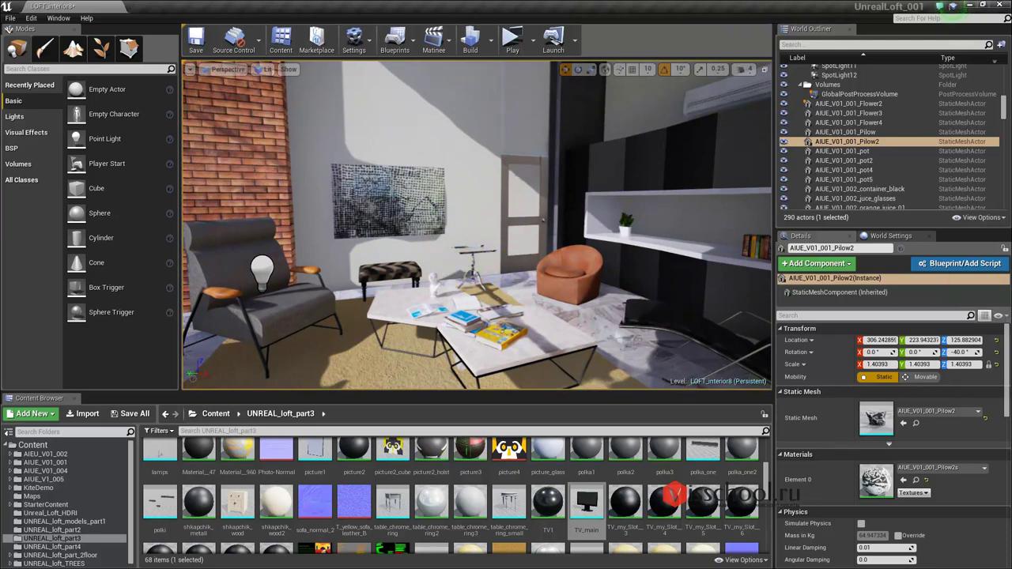
left_click_drag(489, 275, 486, 272)
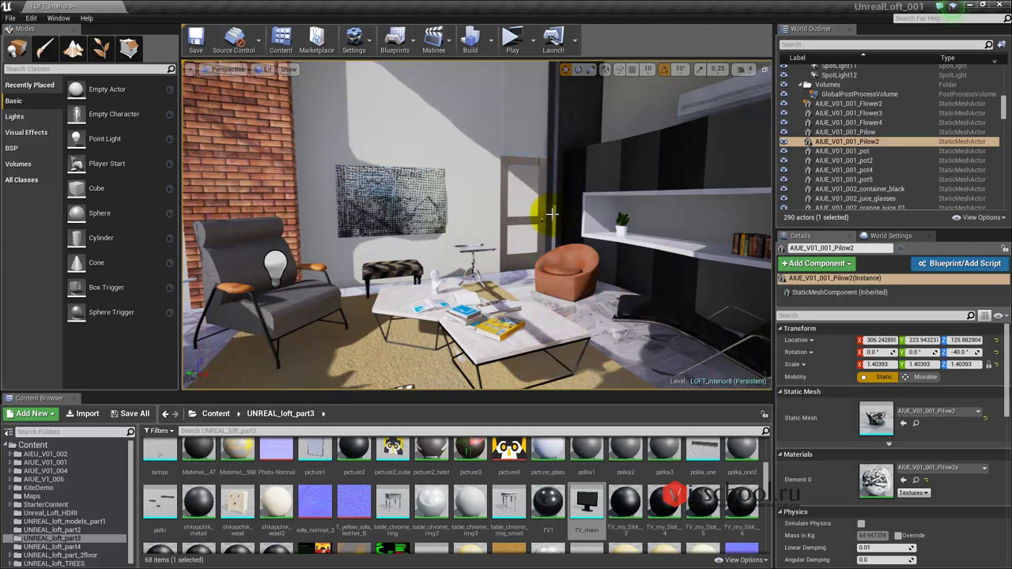
left_click_drag(509, 214, 514, 226)
left_click(515, 231)
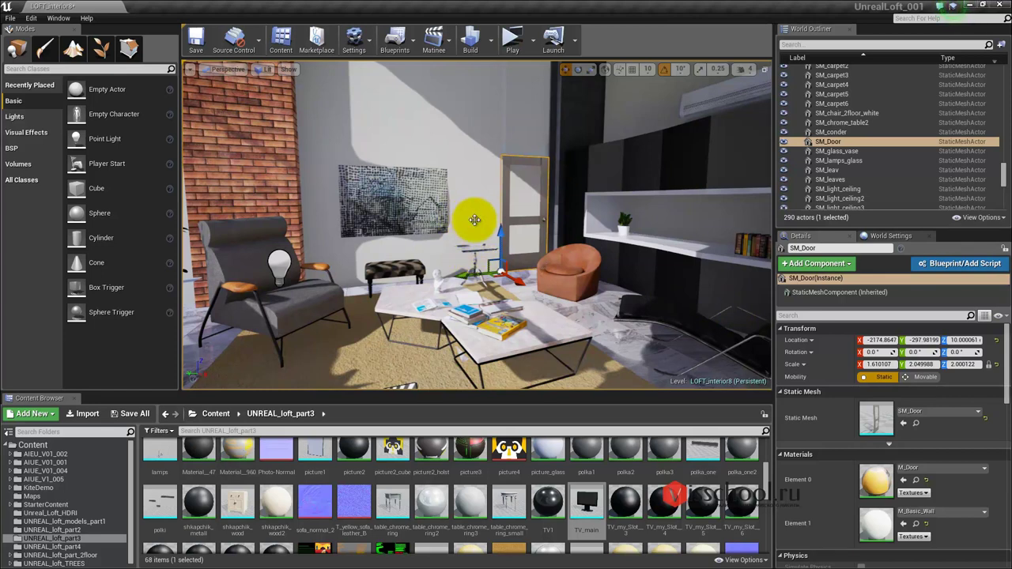
key("Left")
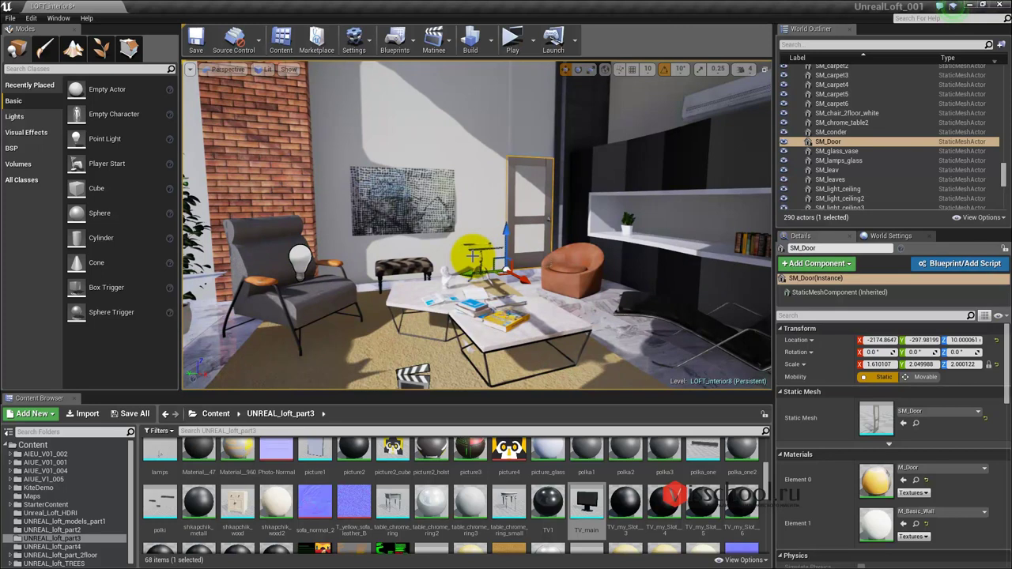
- Select grey_chair, open its grey_chair_fabric material, and rearrange the result and Multiply nodes
left_click(329, 280)
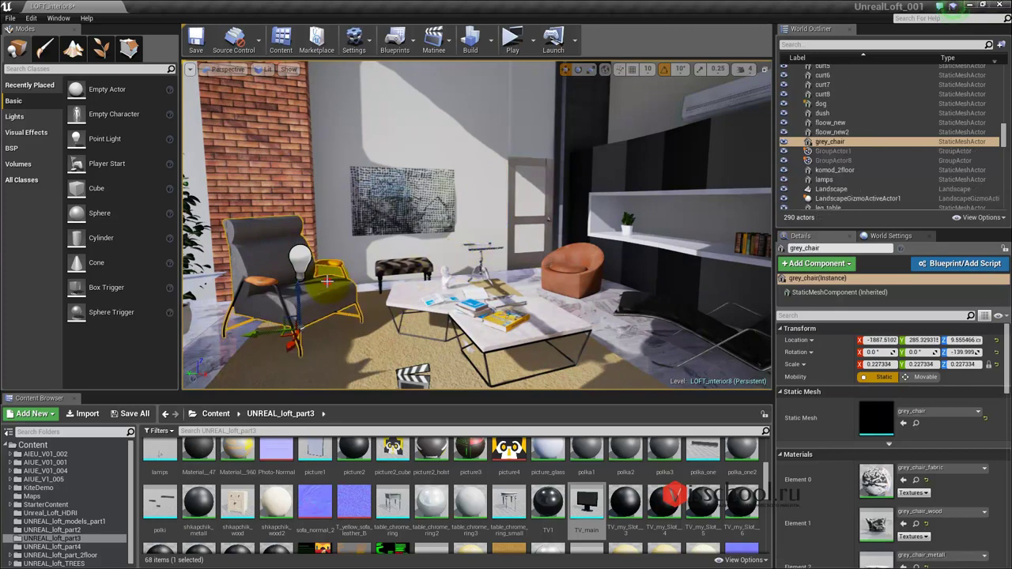
double_click(872, 479)
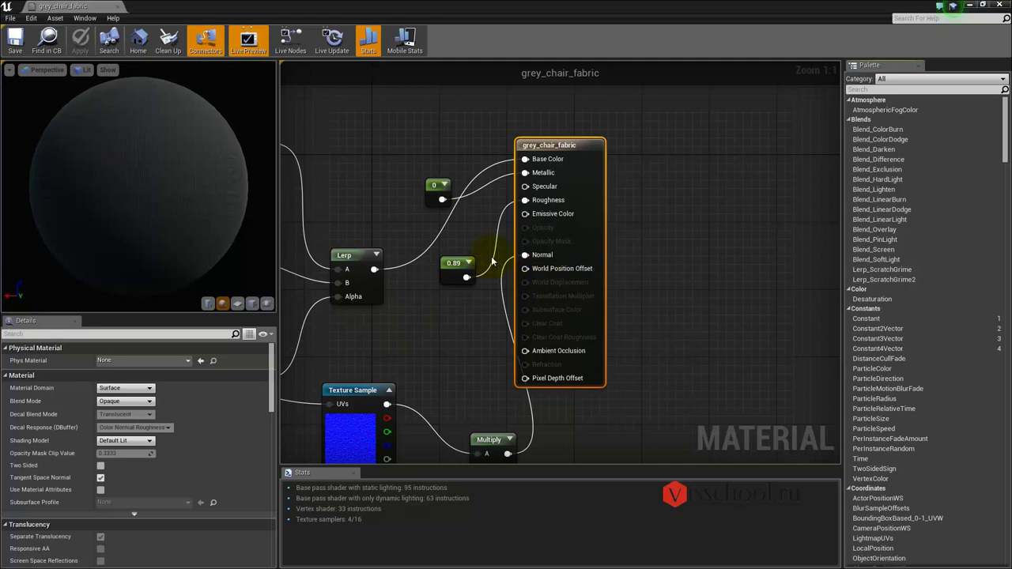
left_click_drag(580, 145, 597, 145)
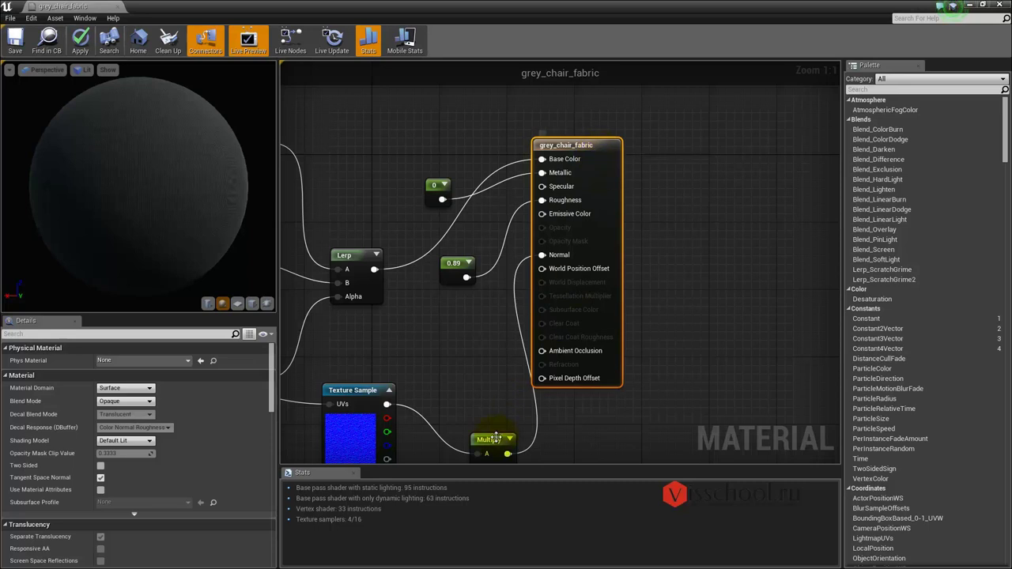
left_click_drag(491, 439, 459, 415)
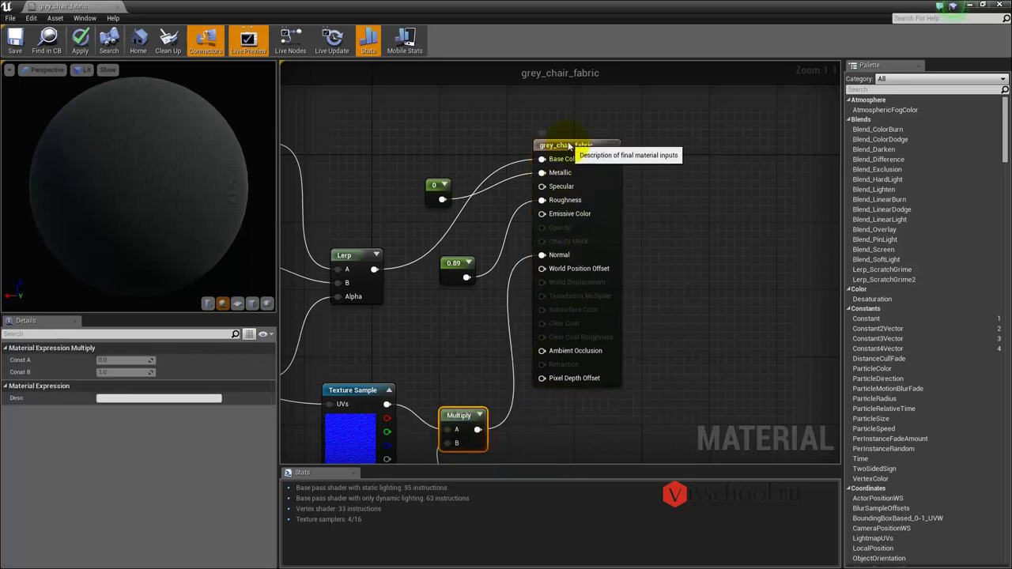
left_click_drag(542, 146, 551, 146)
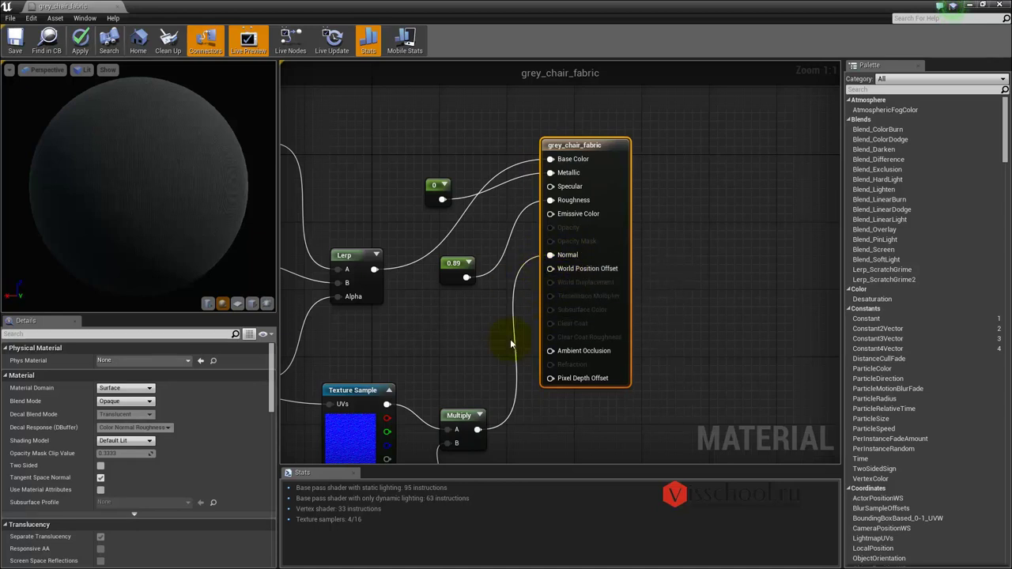
- Pan and zoom through the texture, Lerp, Fresnel and Multiply nodes, then close the material
right_click_drag(454, 344, 631, 338)
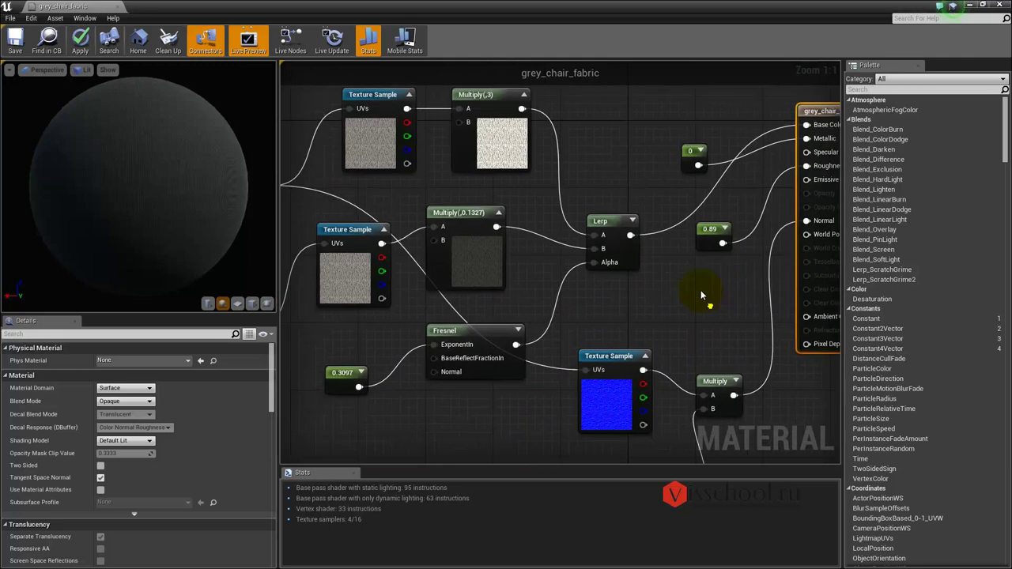
scroll(631, 333, "down", 2)
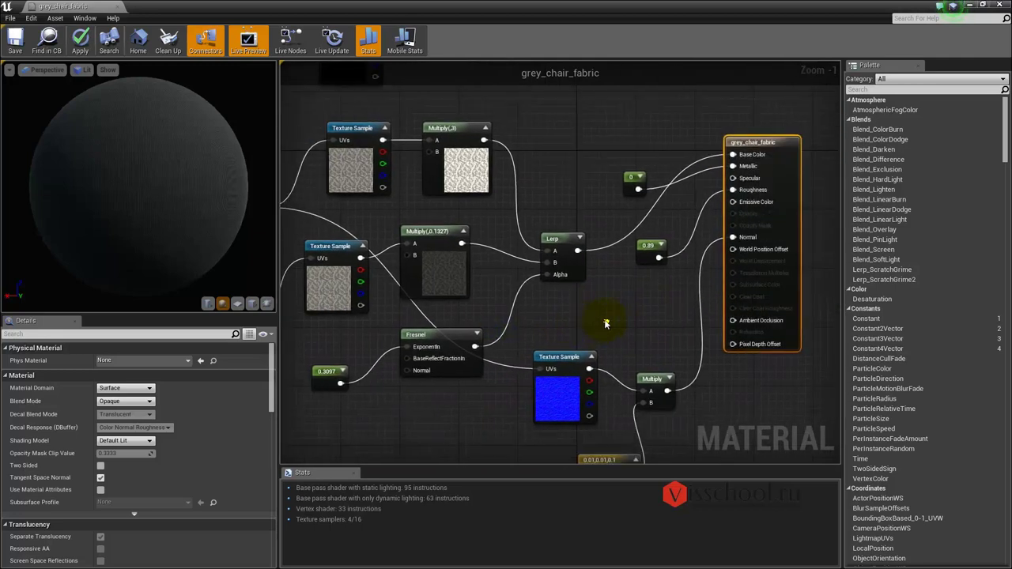
right_click_drag(605, 320, 608, 294)
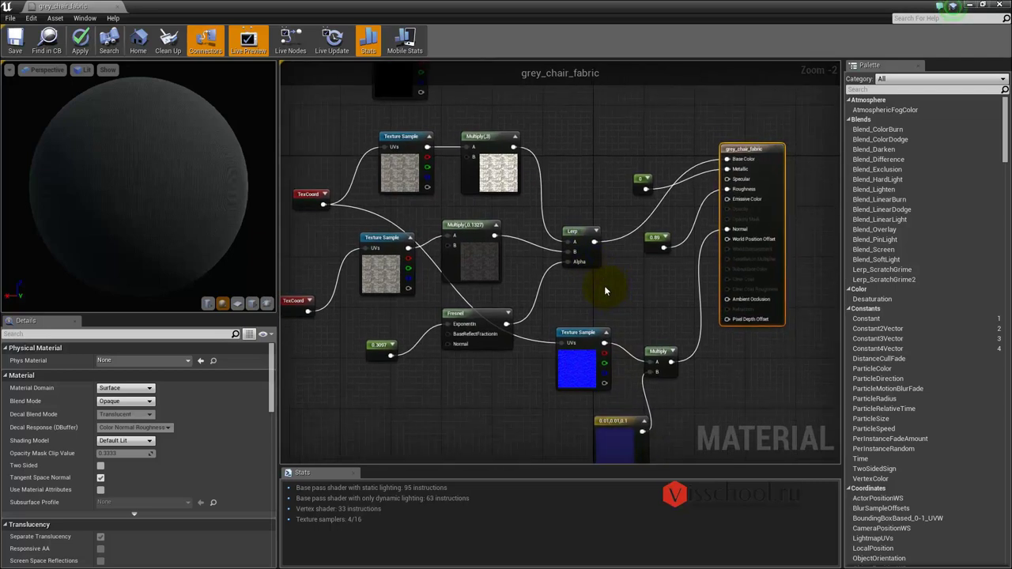
scroll(604, 289, "up", 1)
mouse_move(602, 284)
right_mouse_down()
mouse_move(597, 301)
mouse_move(630, 276)
mouse_move(615, 283)
right_mouse_up()
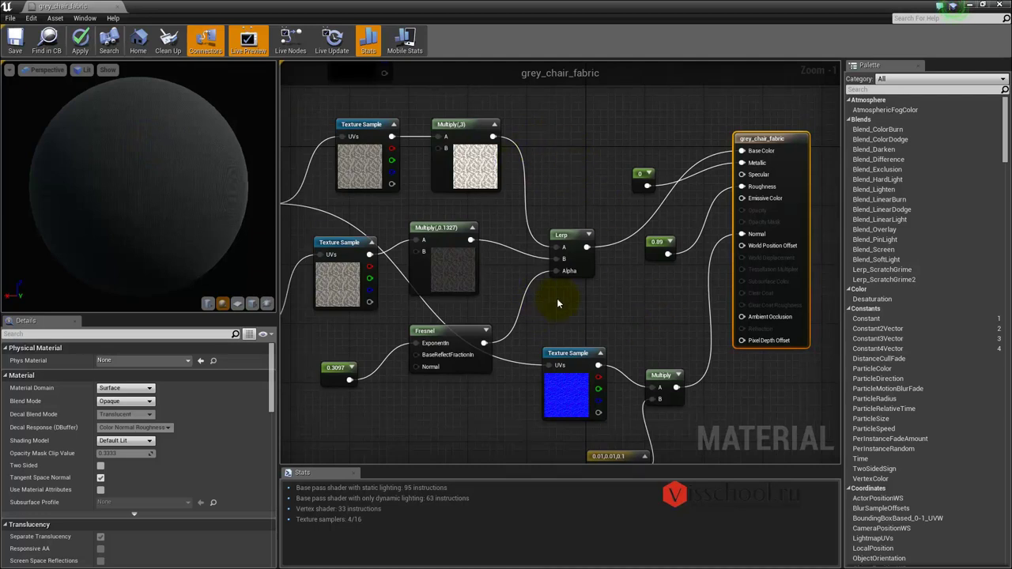
right_click_drag(555, 319, 571, 315)
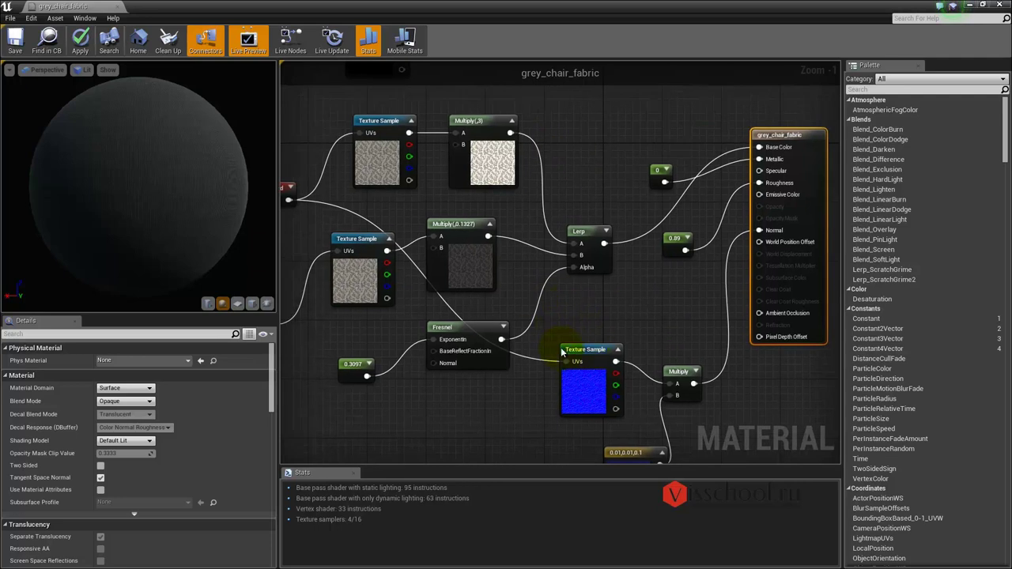
right_click_drag(647, 369, 639, 366)
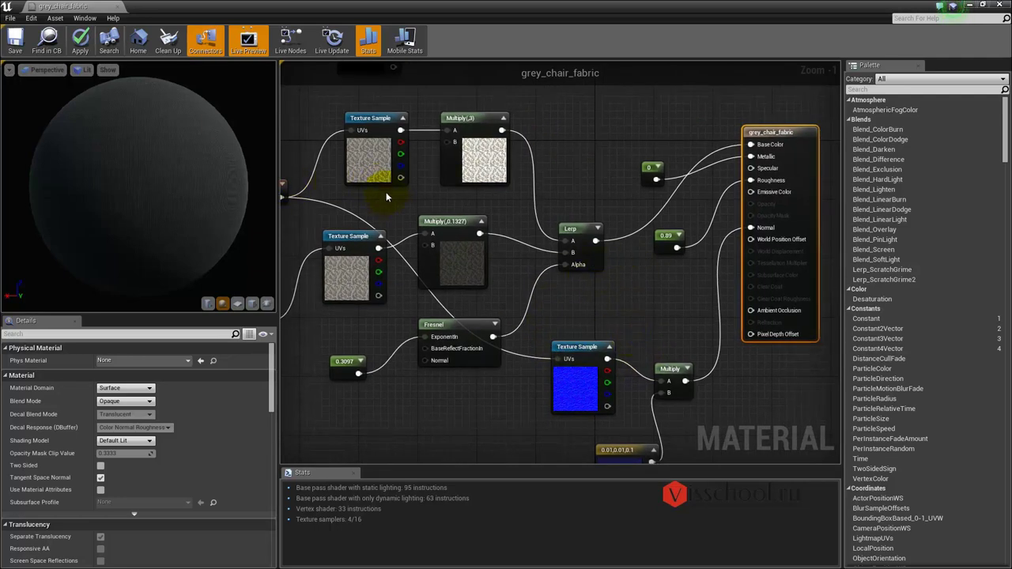
left_click(117, 7)
- Discard the material changes, then focus on the coffee-table books and orbit toward the staircase
left_click(563, 307)
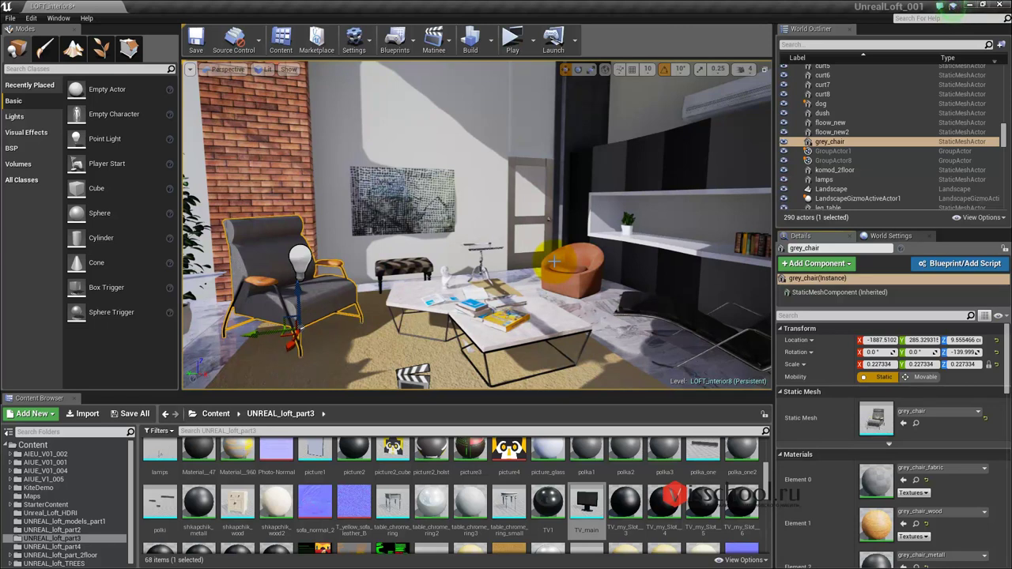
left_click(526, 315)
key("f")
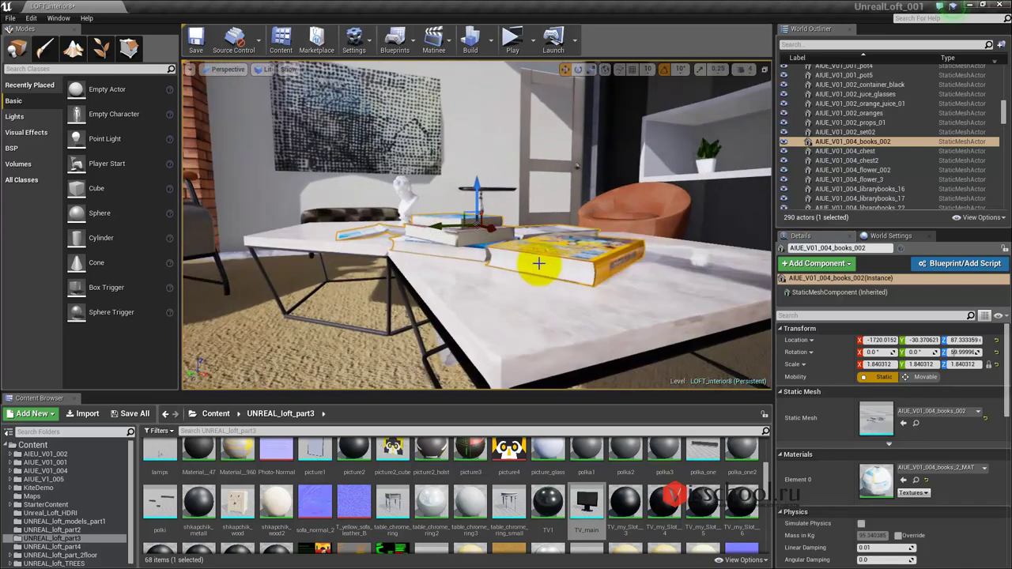
mouse_move(650, 268)
left_mouse_down("alt")
mouse_move(534, 281)
mouse_move(463, 239)
left_mouse_up("alt")
mouse_move(510, 203)
left_mouse_down("alt")
mouse_move(514, 219)
mouse_move(288, 126)
mouse_move(509, 196)
left_mouse_up("alt")
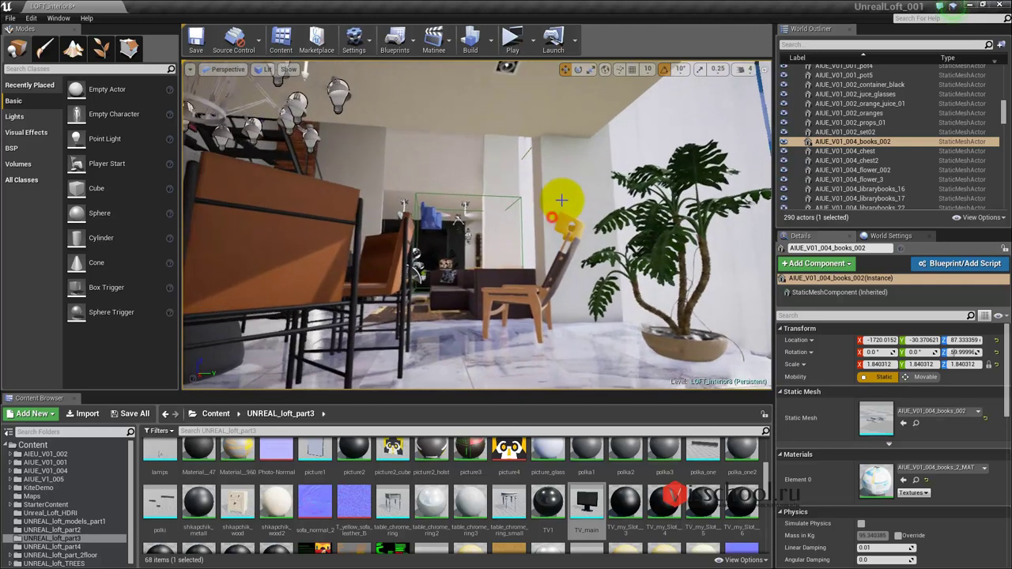
- Orbit closer to frame the staircase and room
left_click_drag(508, 197, 552, 212, "alt")
right_click(524, 214)
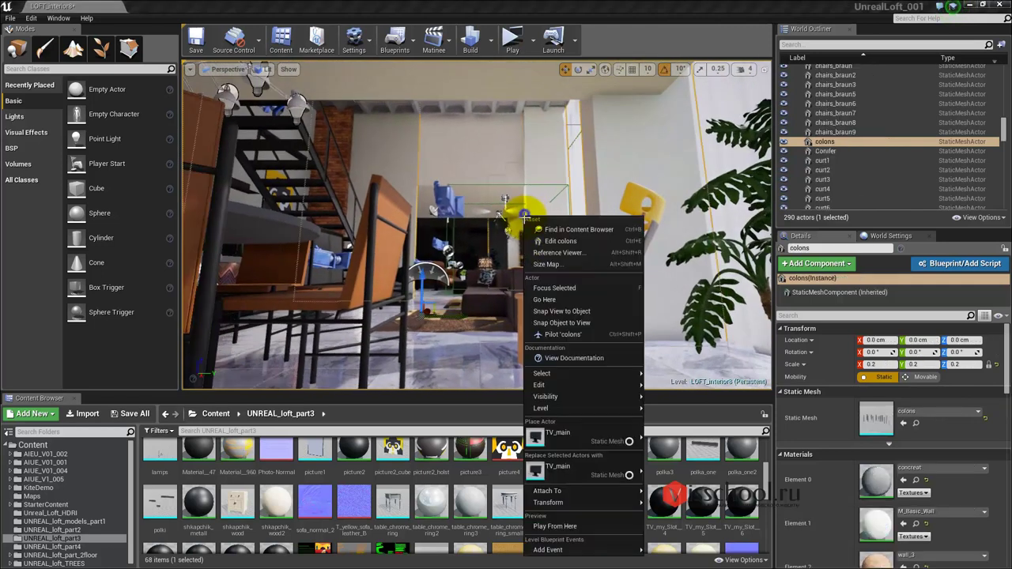
left_click(470, 231)
mouse_move(470, 231)
left_mouse_down("alt")
mouse_move(467, 204)
mouse_move(473, 215)
left_mouse_up("alt")
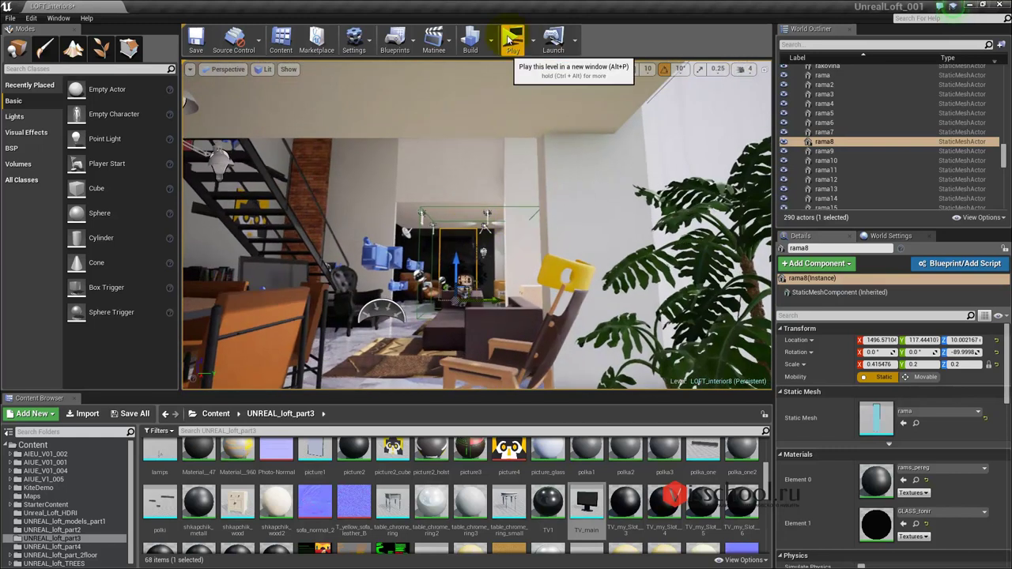
- Filter the World Outliner by 'mat', select MatineeActor, and turn off Play on Level Load
left_click(802, 46)
type("ыф")
key("BackSpace")
key("BackSpace")
key("BackSpace")
type("фе")
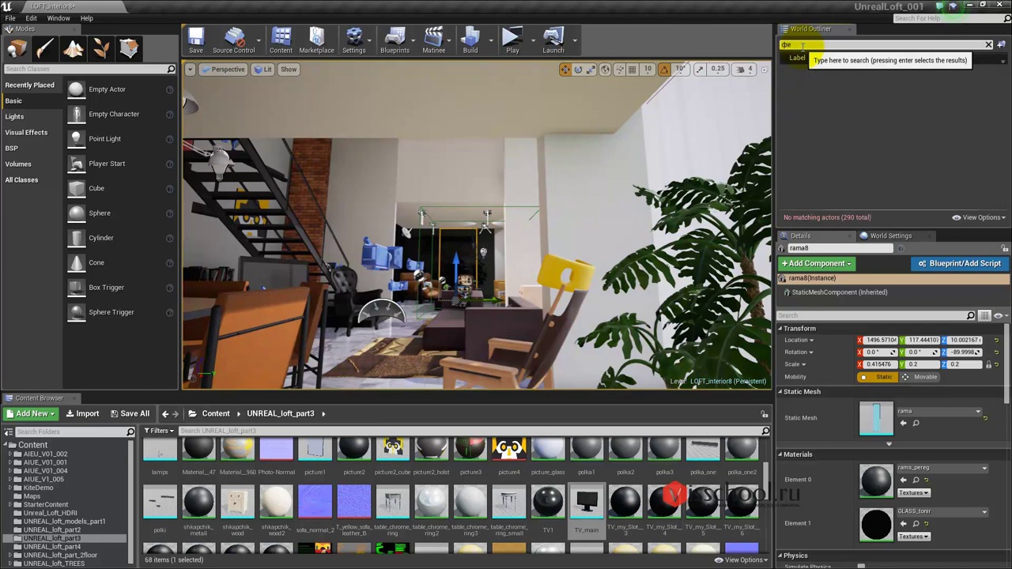
key("BackSpace")
key("BackSpace")
type("ma")
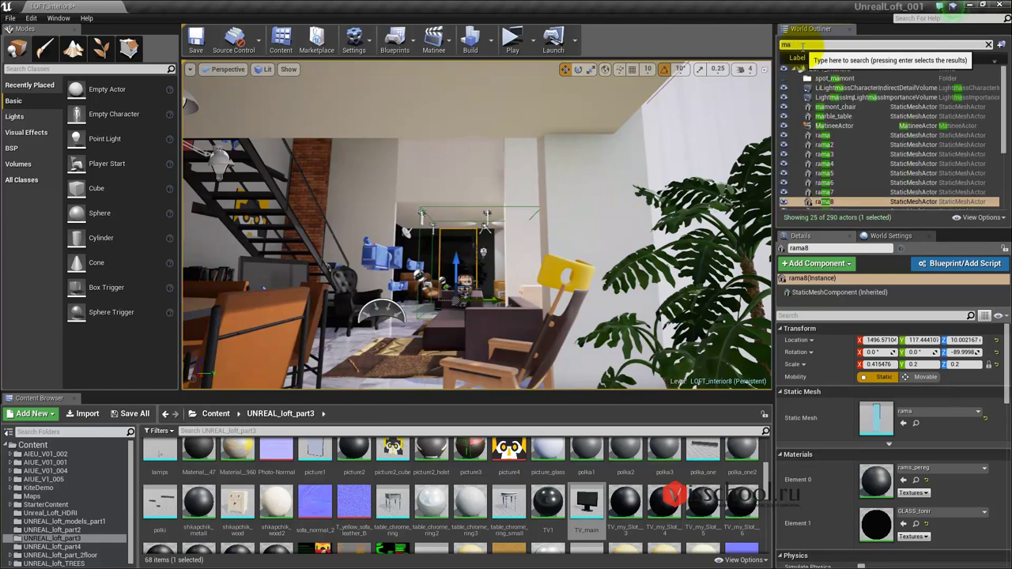
type("t")
left_click(837, 80)
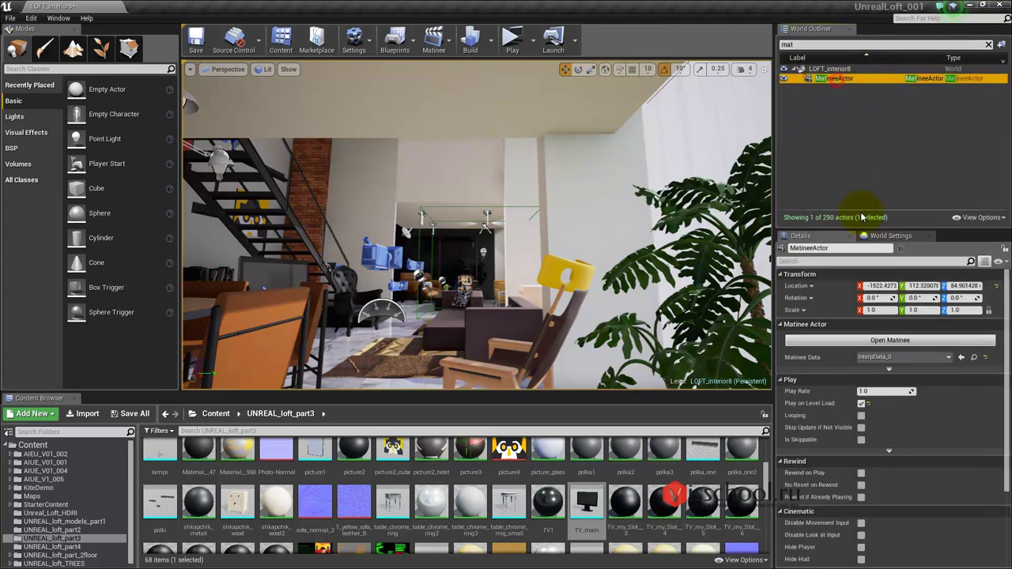
scroll(857, 474, "down", 2)
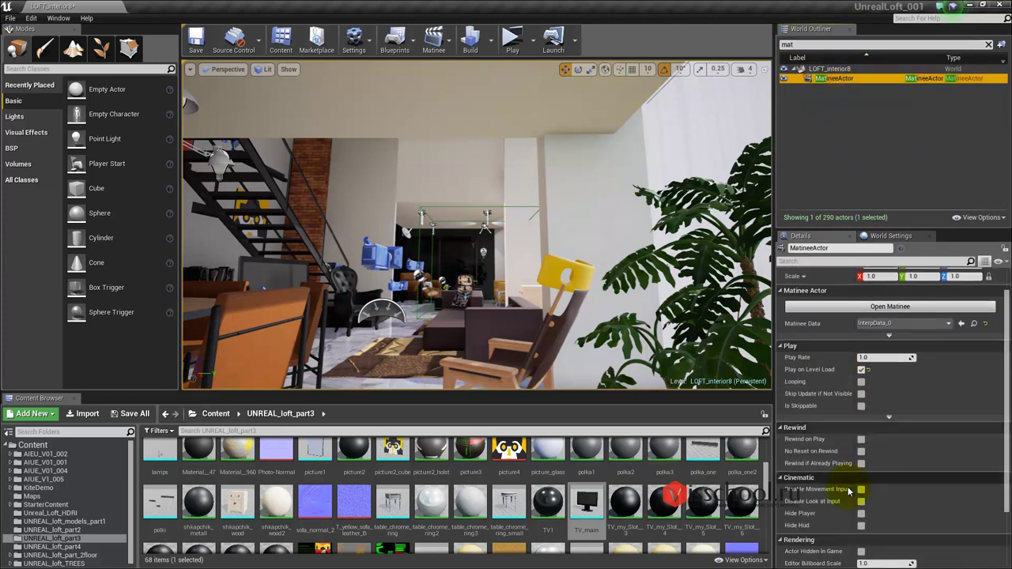
scroll(859, 427, "up", 1)
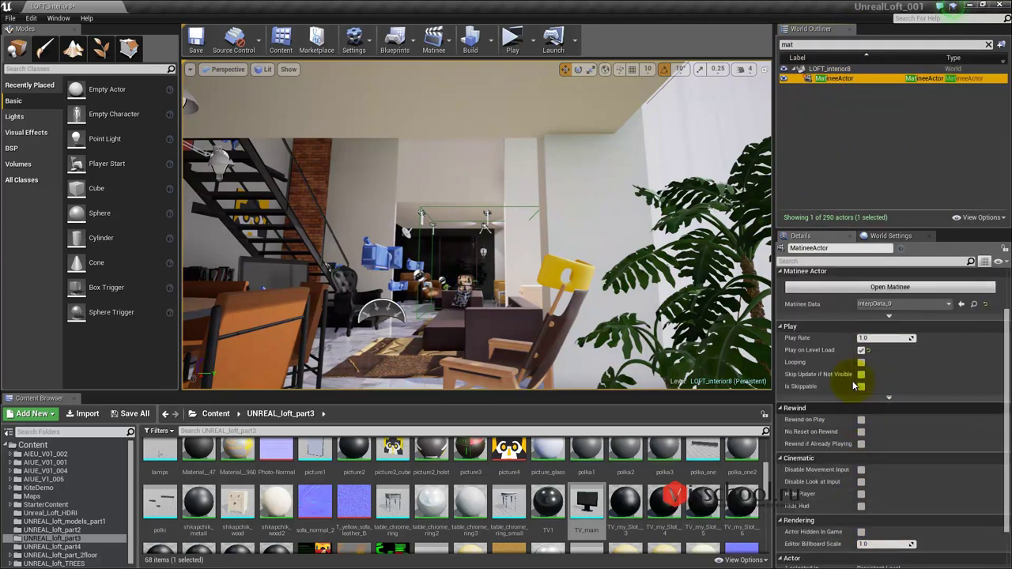
left_click(861, 350)
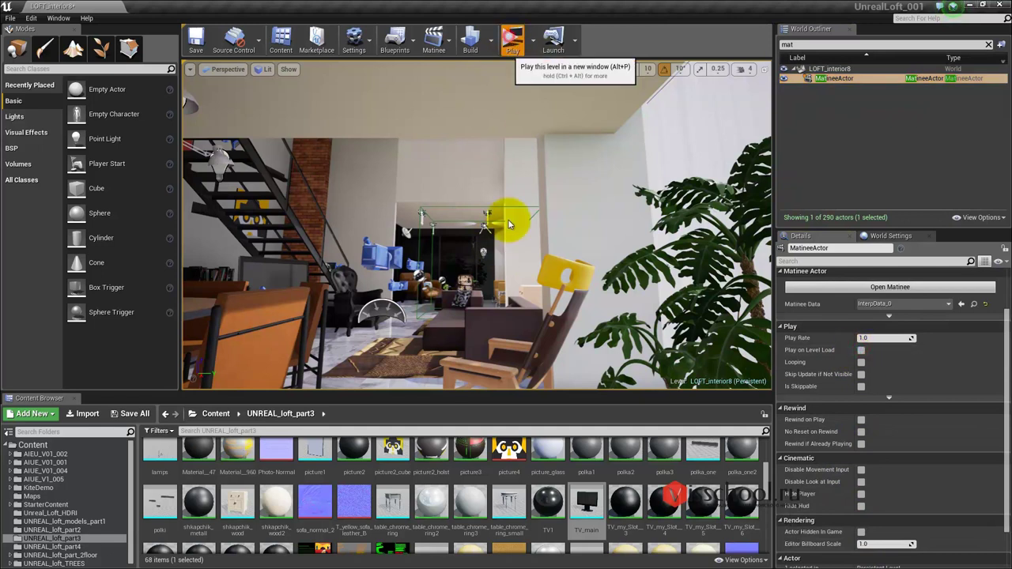
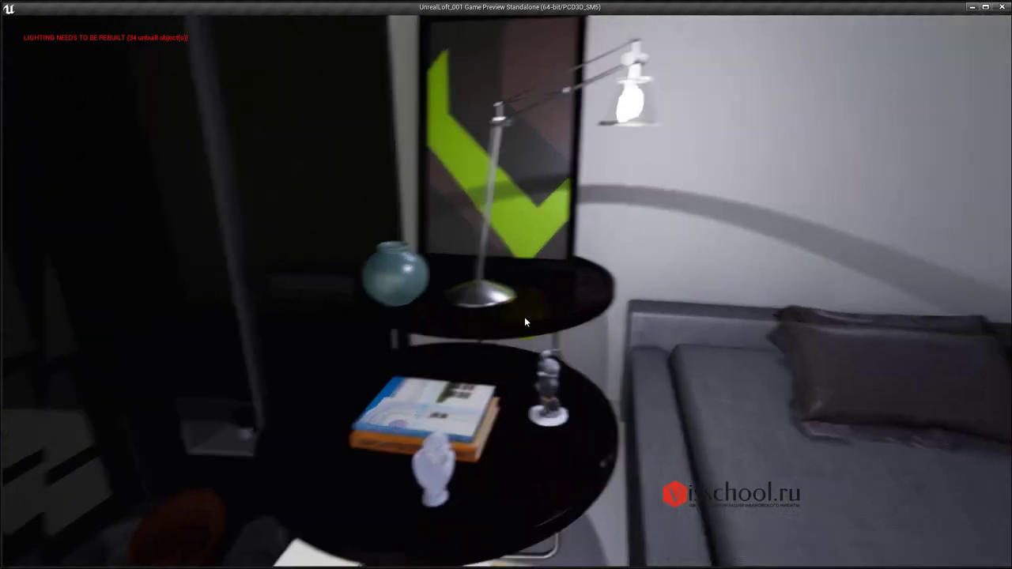
- Look toward the bed, doorway, chair and brick wall in the game preview, then exit it
mouse_move(524, 321)
left_mouse_down()
mouse_move(769, 344)
mouse_move(535, 279)
left_mouse_up()
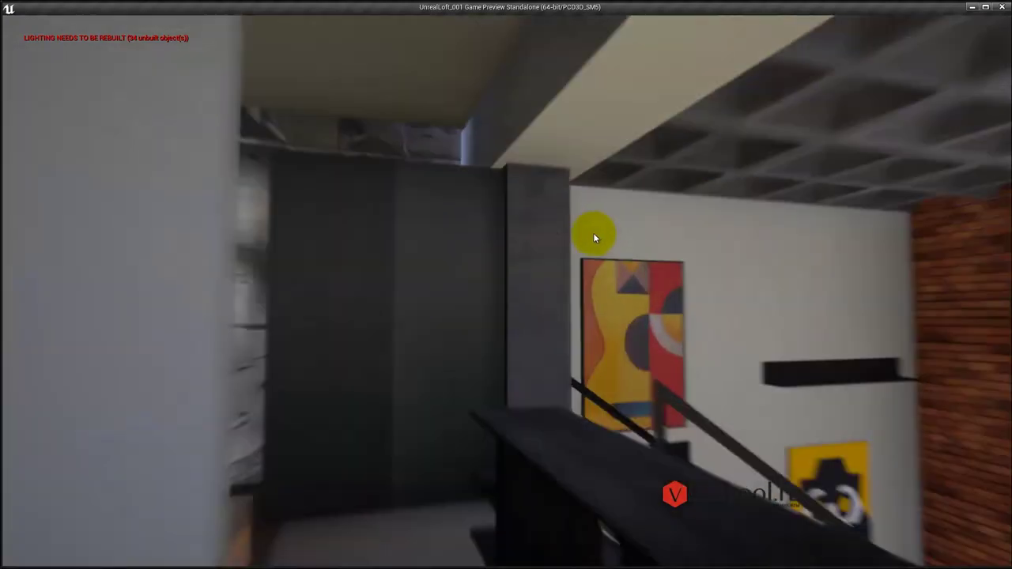
mouse_move(535, 278)
left_mouse_down()
mouse_move(457, 262)
mouse_move(929, 409)
mouse_move(685, 371)
left_mouse_up()
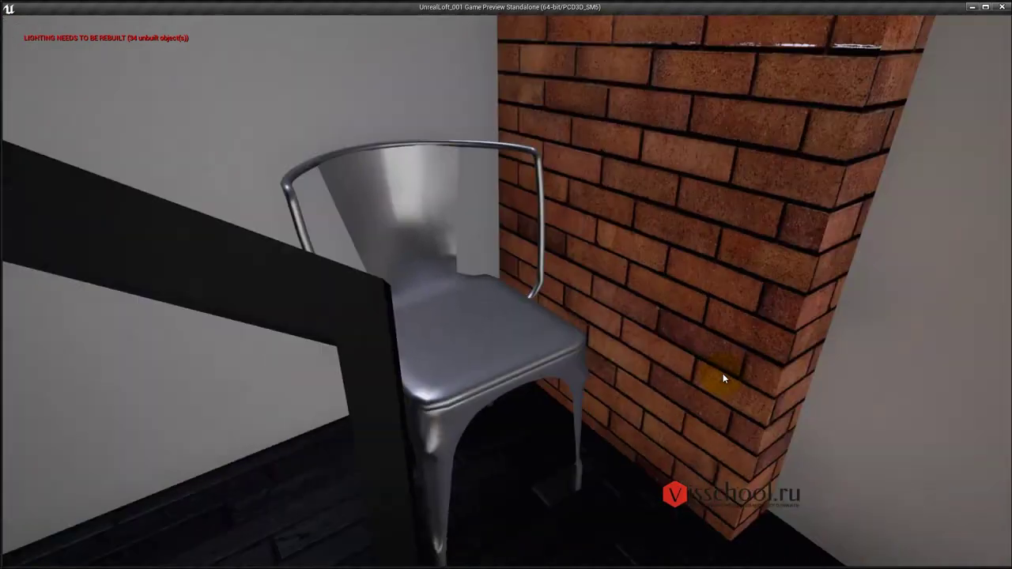
mouse_move(684, 370)
left_mouse_down()
mouse_move(933, 364)
mouse_move(920, 356)
mouse_move(895, 385)
mouse_move(751, 325)
mouse_move(860, 244)
mouse_move(1001, 264)
mouse_move(966, 324)
mouse_move(884, 362)
mouse_move(1007, 312)
left_mouse_up()
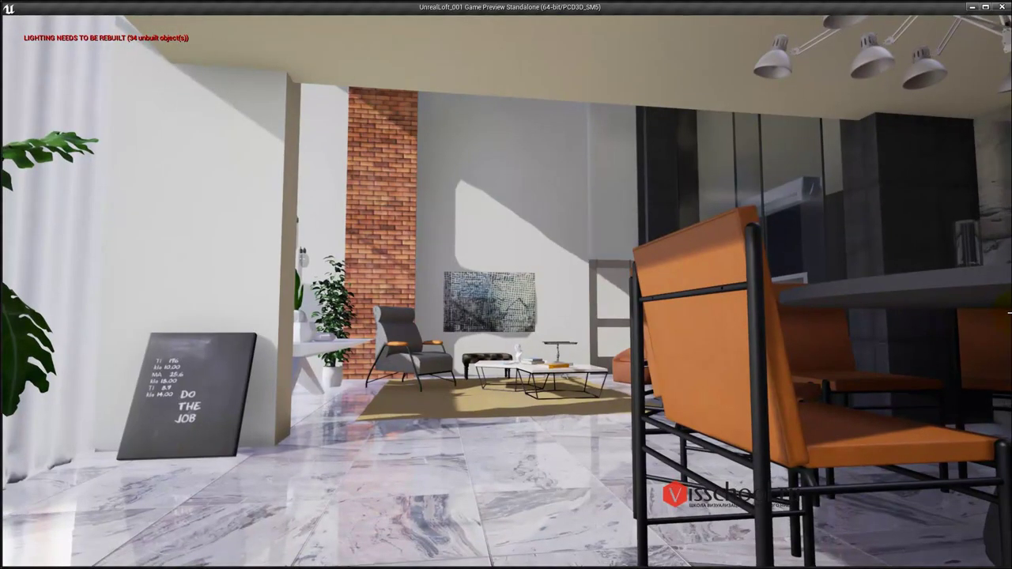
key("Escape")
- Fly the viewport past the staircase and camera props toward the sofas
left_click_drag(466, 302, 379, 311)
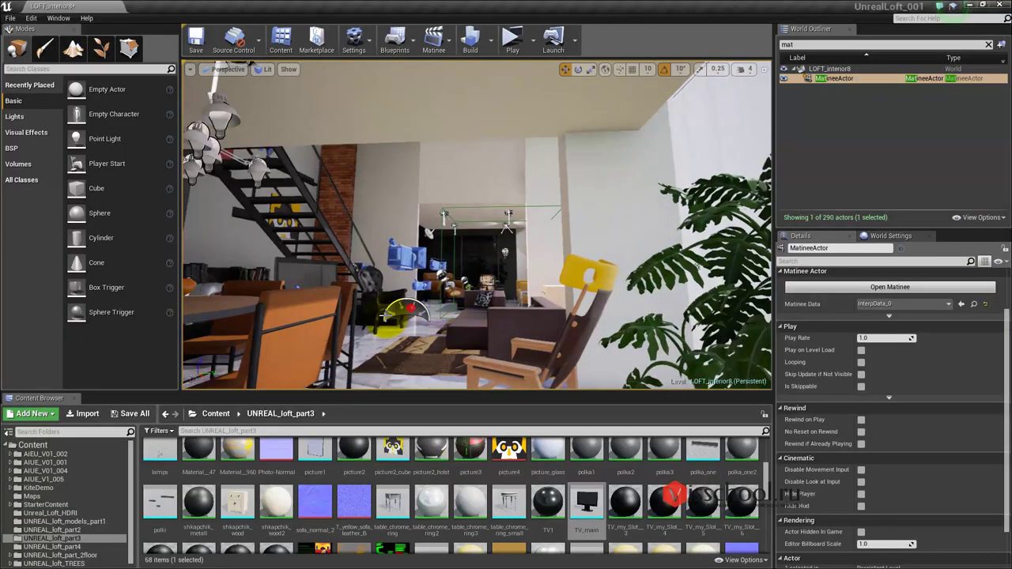
mouse_move(479, 308)
left_mouse_down()
mouse_move(474, 339)
mouse_move(472, 324)
left_mouse_up()
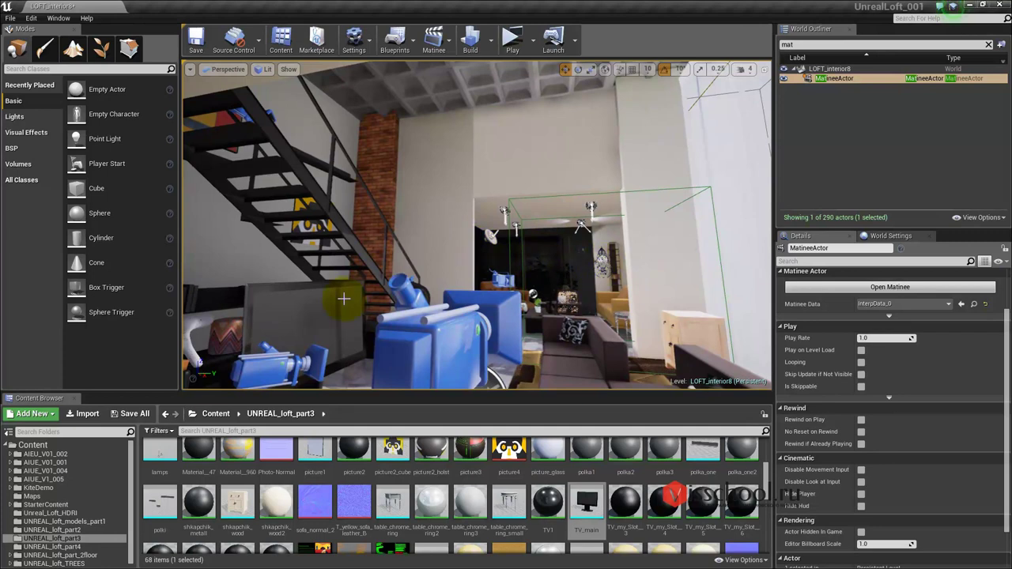
left_click_drag(499, 301, 492, 294)
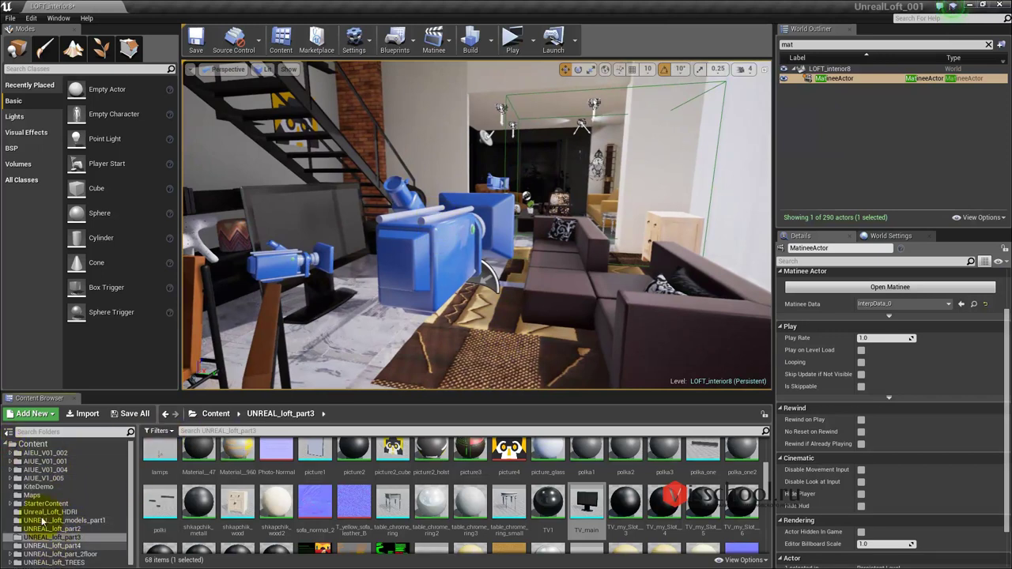
- Browse StarterContent's Blueprints folder, then its Particles folder, in the Content Browser
left_click(8, 505)
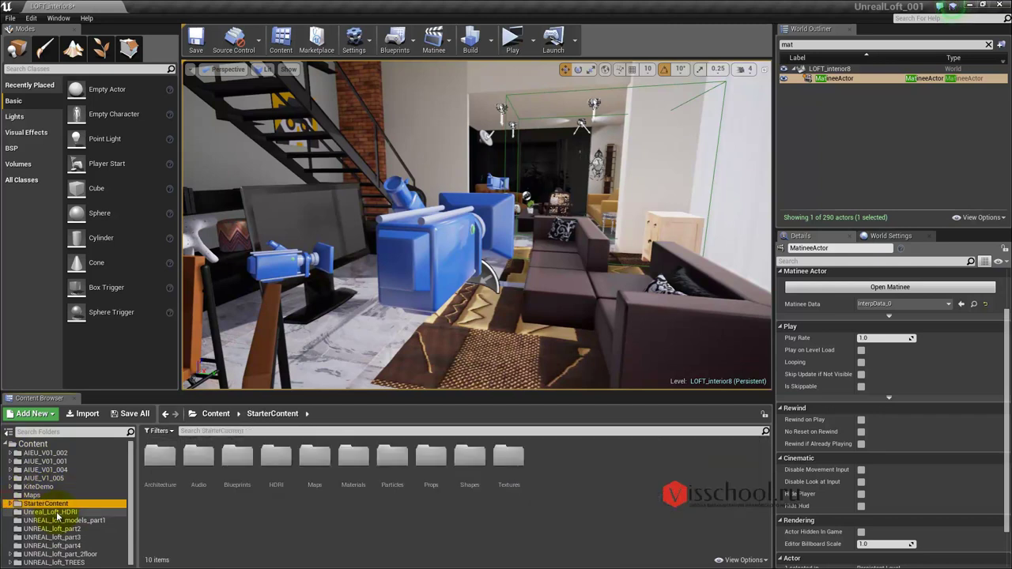
scroll(85, 506, "down", 2)
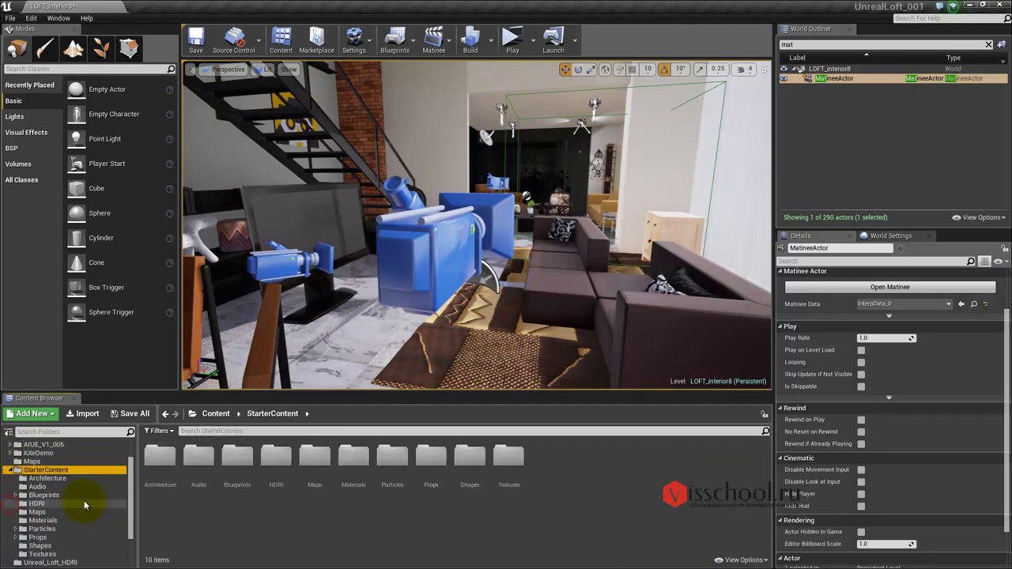
left_click(43, 494)
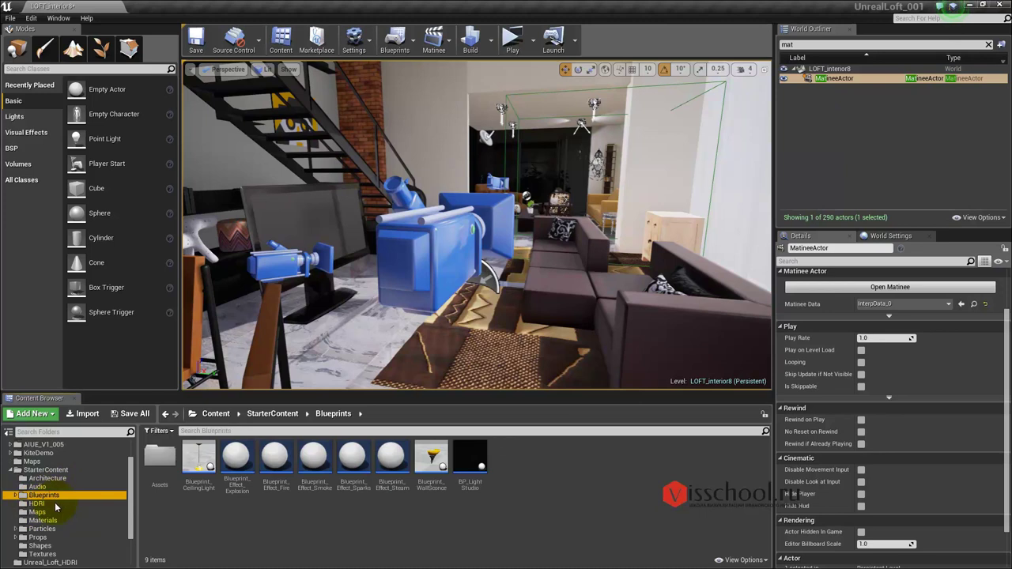
left_click(43, 529)
left_click_drag(271, 461, 381, 320)
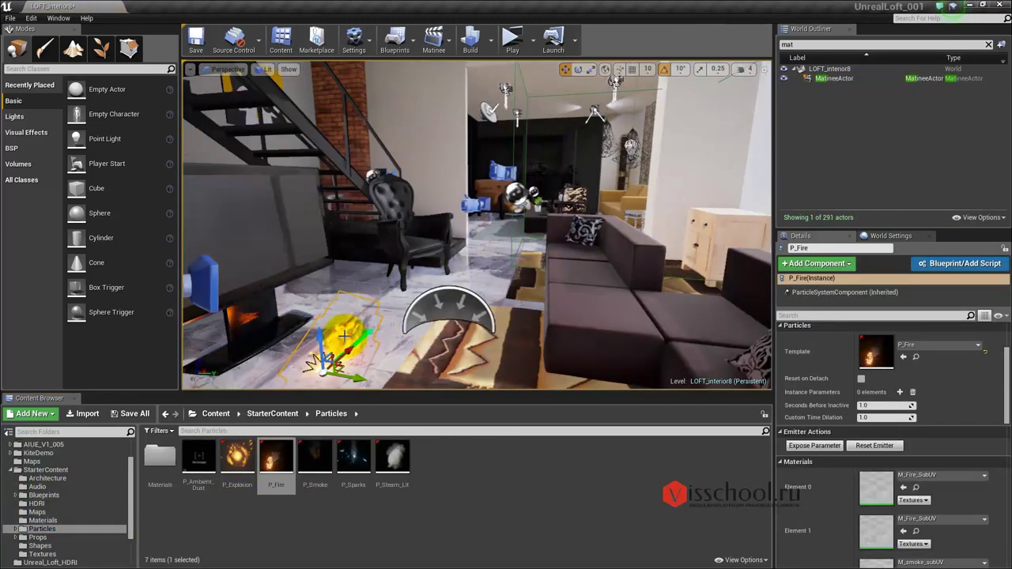
key("f")
left_click_drag(557, 70, 538, 73, "alt")
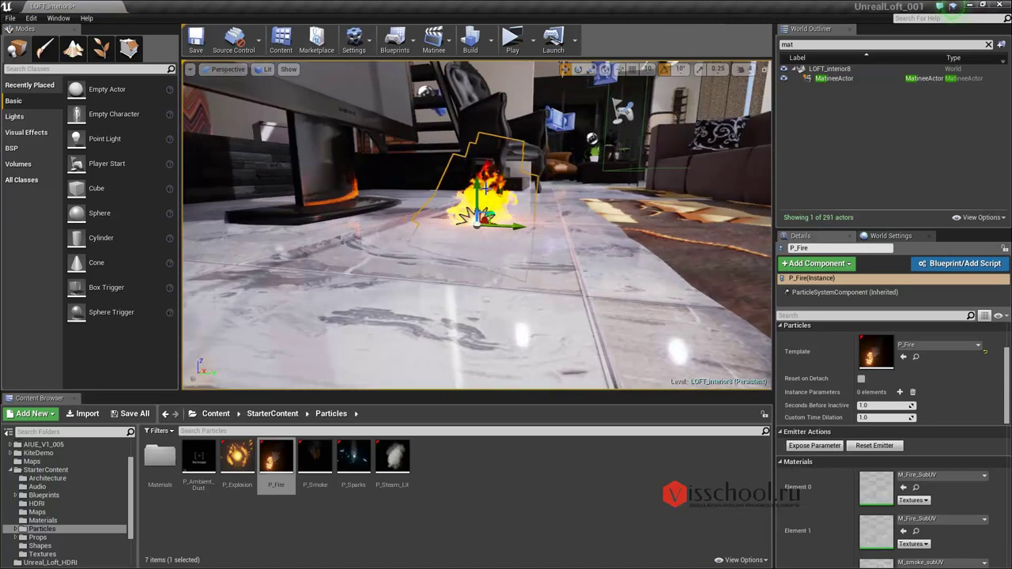
mouse_move(503, 155)
left_mouse_down("alt")
mouse_move(601, 236)
mouse_move(433, 173)
mouse_move(475, 183)
left_mouse_up("alt")
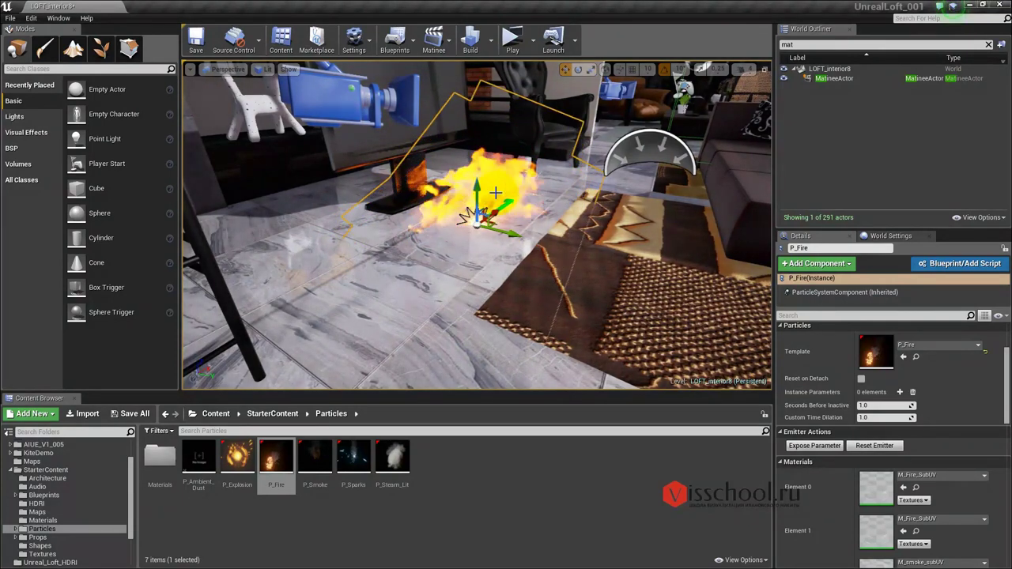
key("Delete")
mouse_move(496, 192)
left_mouse_down()
mouse_move(624, 172)
mouse_move(567, 150)
left_mouse_up()
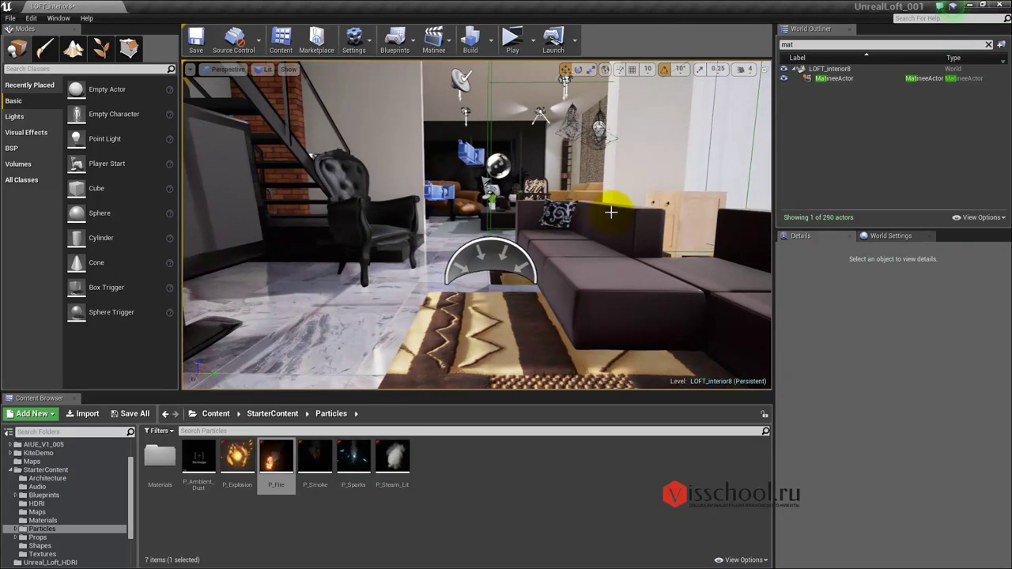
left_click(562, 211)
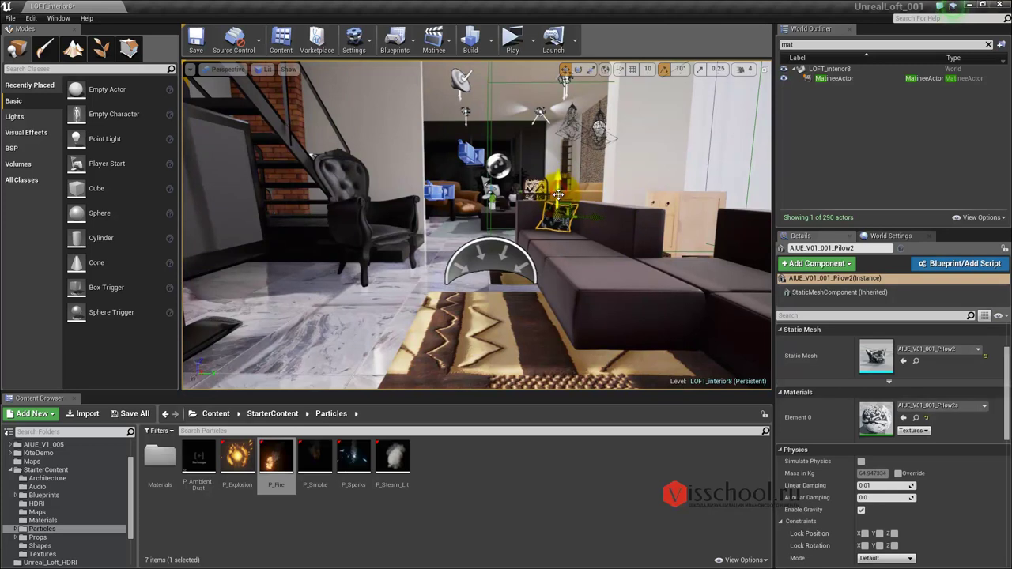
mouse_move(412, 173)
left_mouse_down()
mouse_move(416, 2)
mouse_move(412, 152)
left_mouse_up()
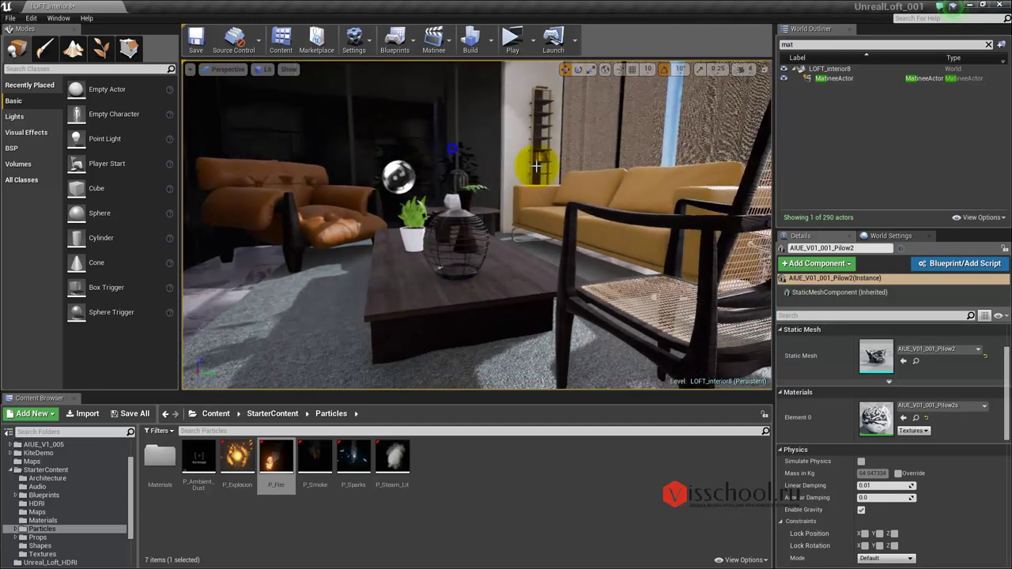
left_click_drag(480, 207, 627, 172)
mouse_move(462, 138)
left_mouse_down()
mouse_move(685, 109)
mouse_move(436, 154)
left_mouse_up()
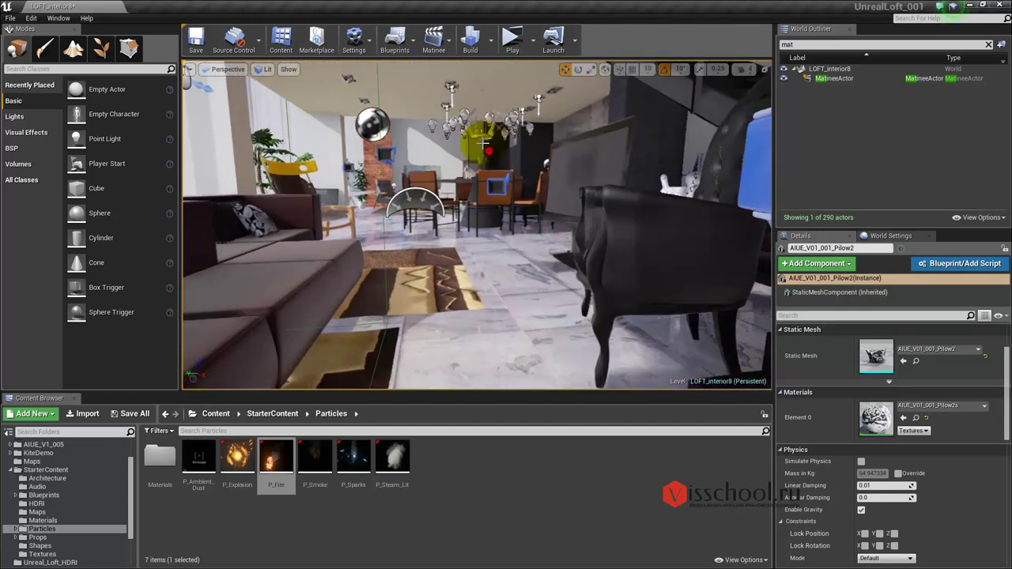
left_click(436, 154)
key("f")
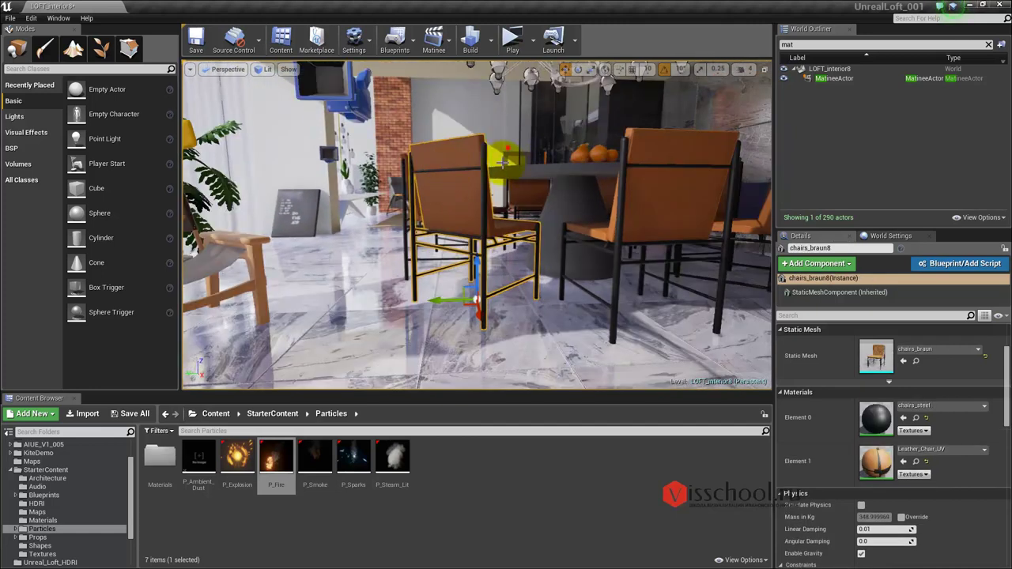
left_click_drag(503, 162, 400, 119, "alt")
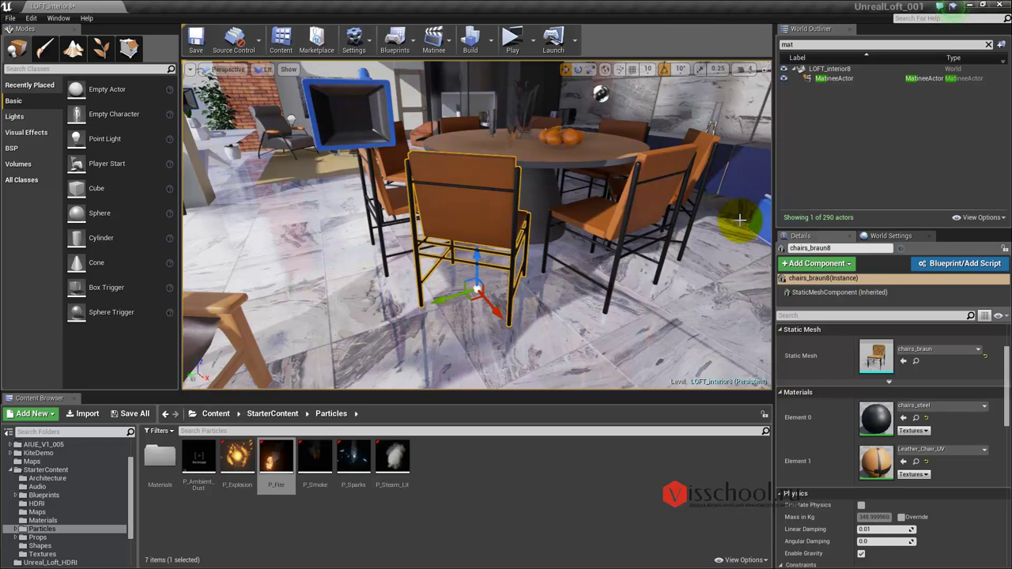
left_click(529, 114)
key("f")
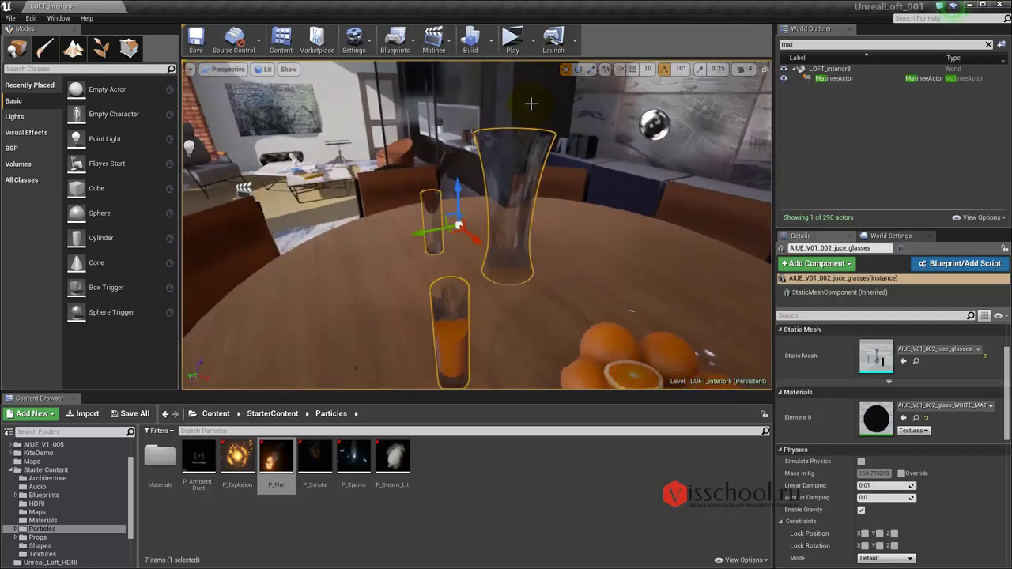
left_click_drag(374, 221, 418, 135, "alt")
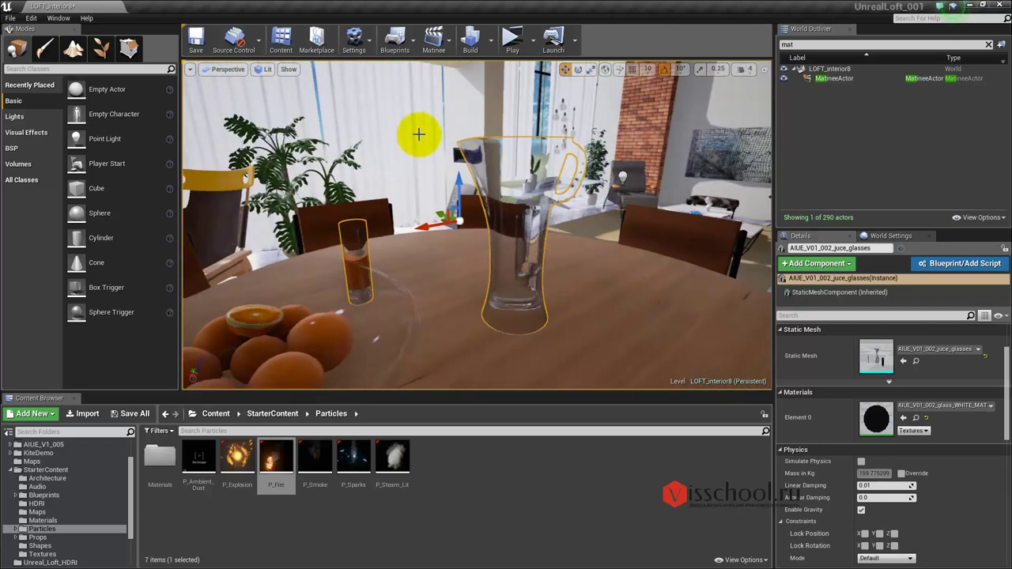
left_click(402, 124)
key("f")
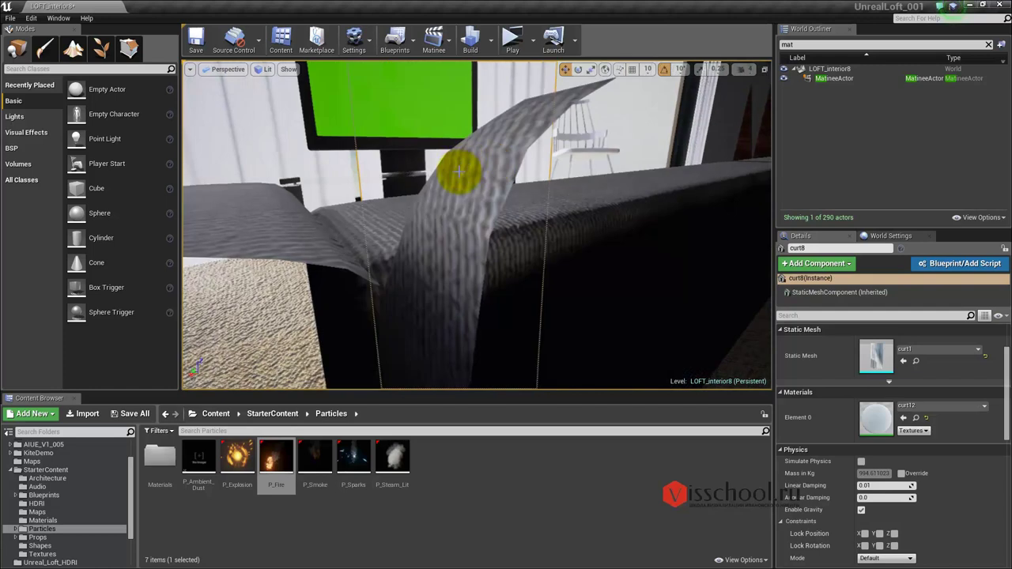
left_click_drag(341, 269, 434, 303, "alt")
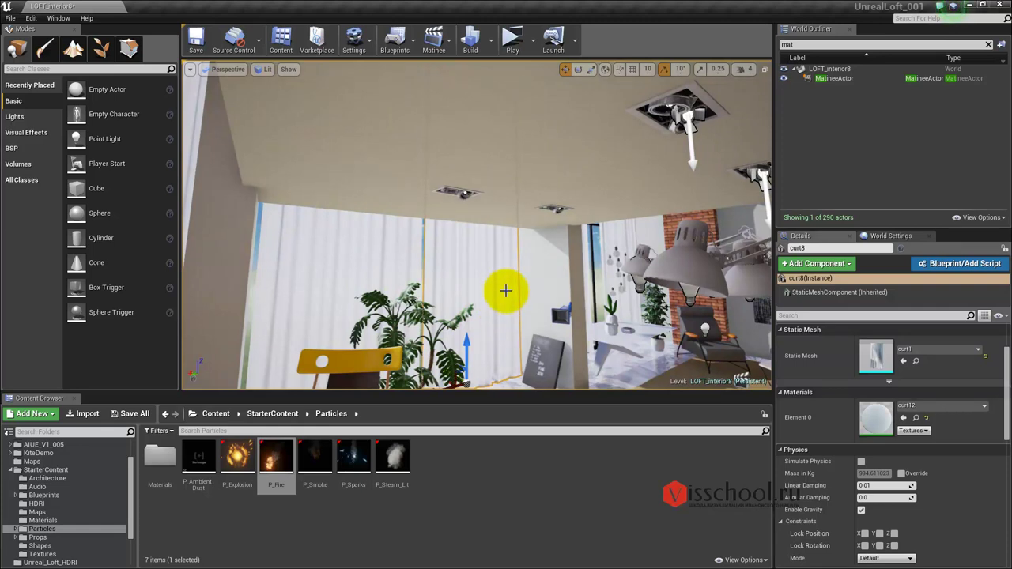
mouse_move(505, 291)
left_mouse_down("alt")
mouse_move(499, 272)
mouse_move(590, 94)
mouse_move(492, 283)
mouse_move(718, 295)
left_mouse_up("alt")
mouse_move(743, 249)
right_mouse_down()
mouse_move(759, 244)
mouse_move(644, 278)
right_mouse_up()
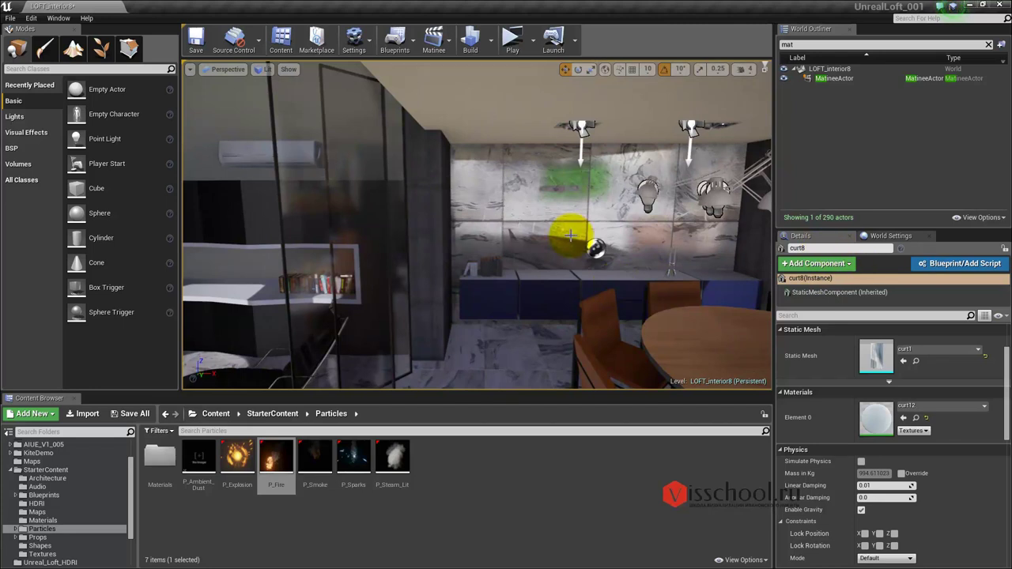
right_click_drag(596, 248, 507, 269)
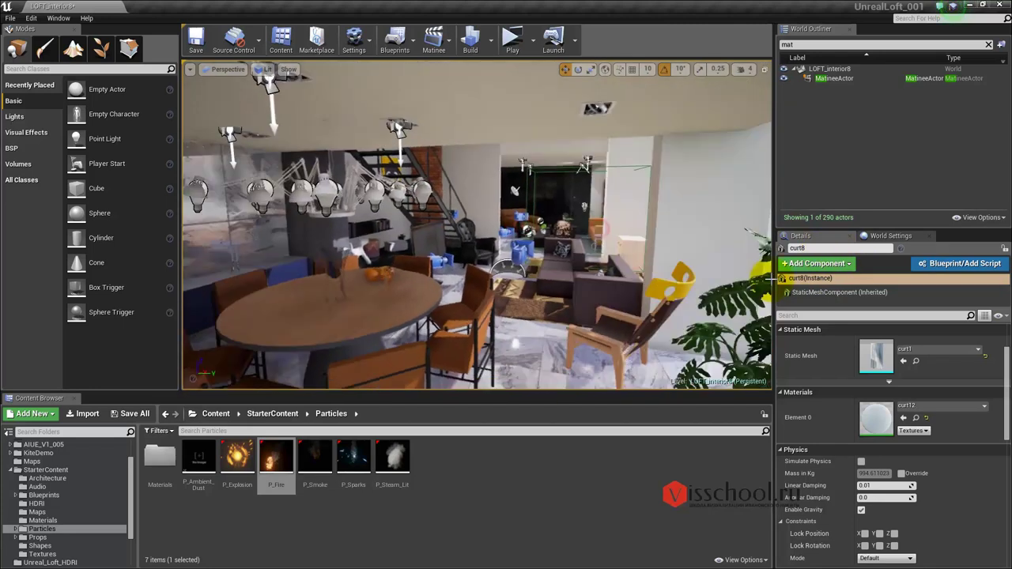
right_click_drag(764, 278, 779, 112)
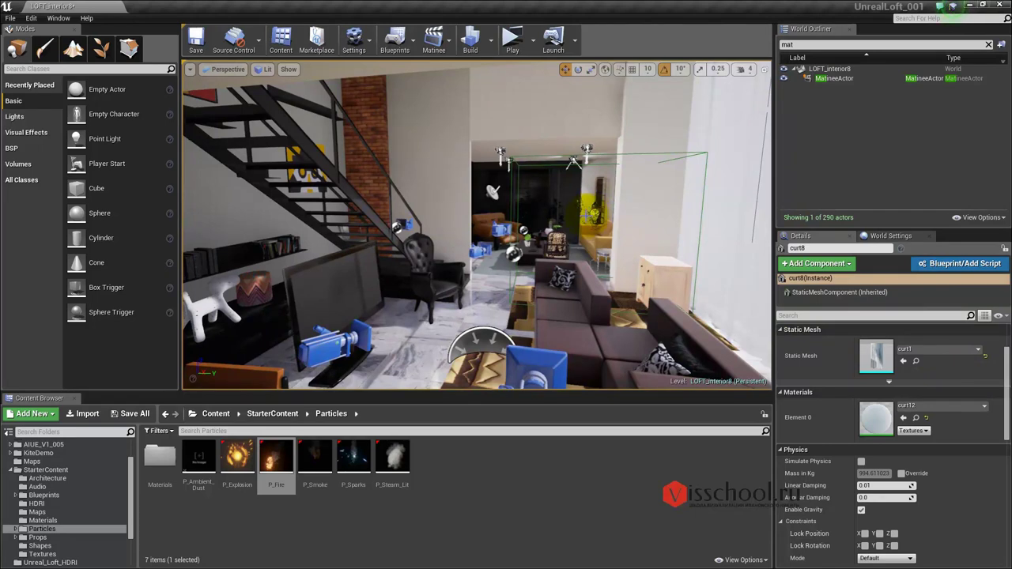
scroll(506, 252, "up", 4)
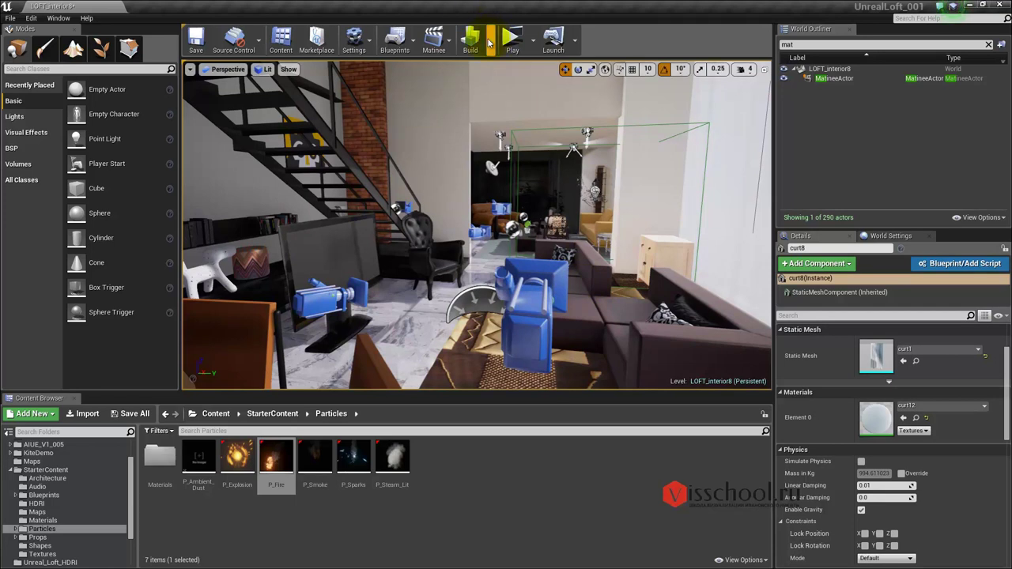
left_click(395, 39)
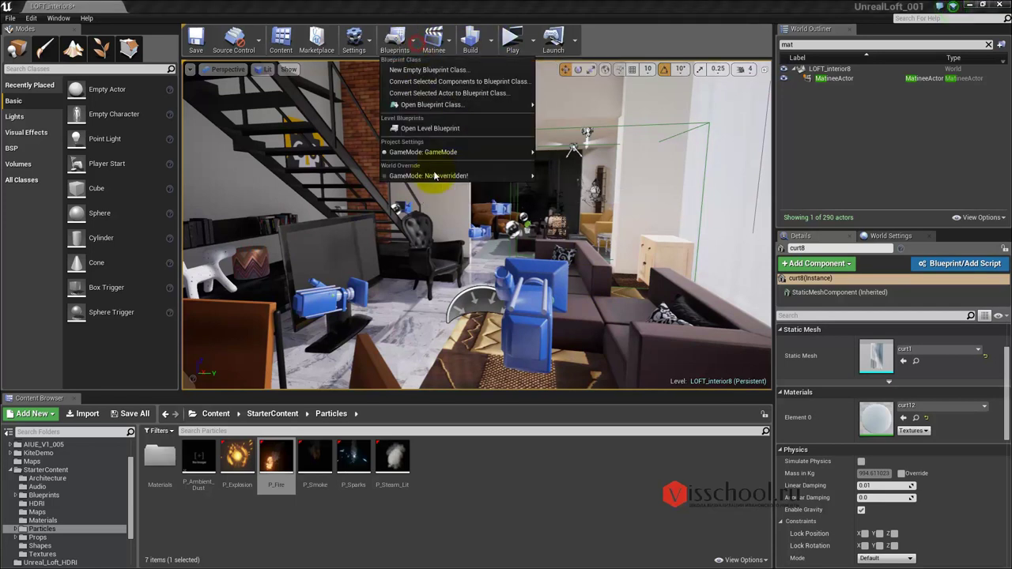
left_click(424, 129)
mouse_move(593, 205)
right_mouse_down()
mouse_move(479, 177)
mouse_move(534, 242)
right_mouse_up()
scroll(479, 176, "down", 4)
scroll(452, 203, "up", 3)
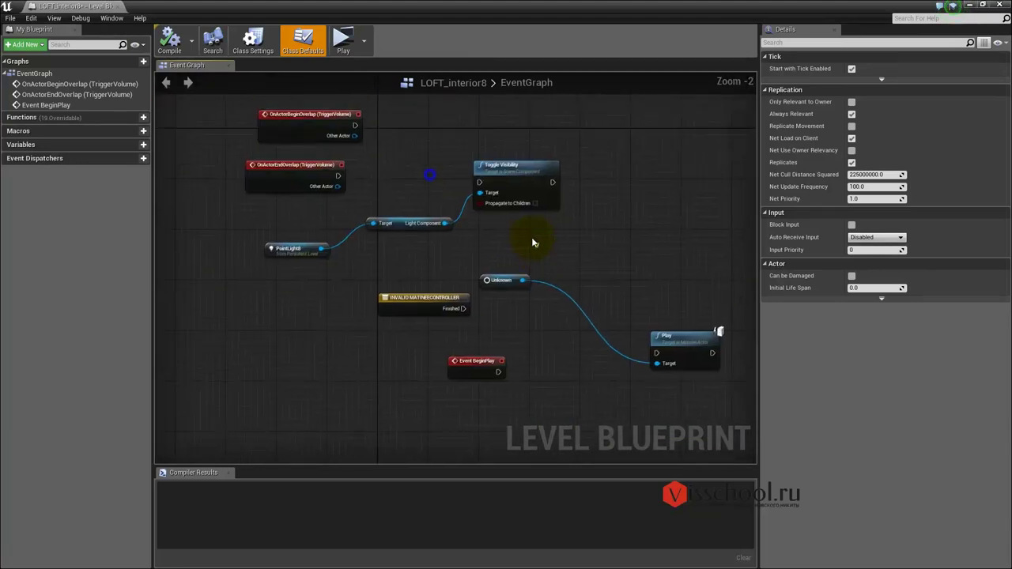
left_click(116, 6)
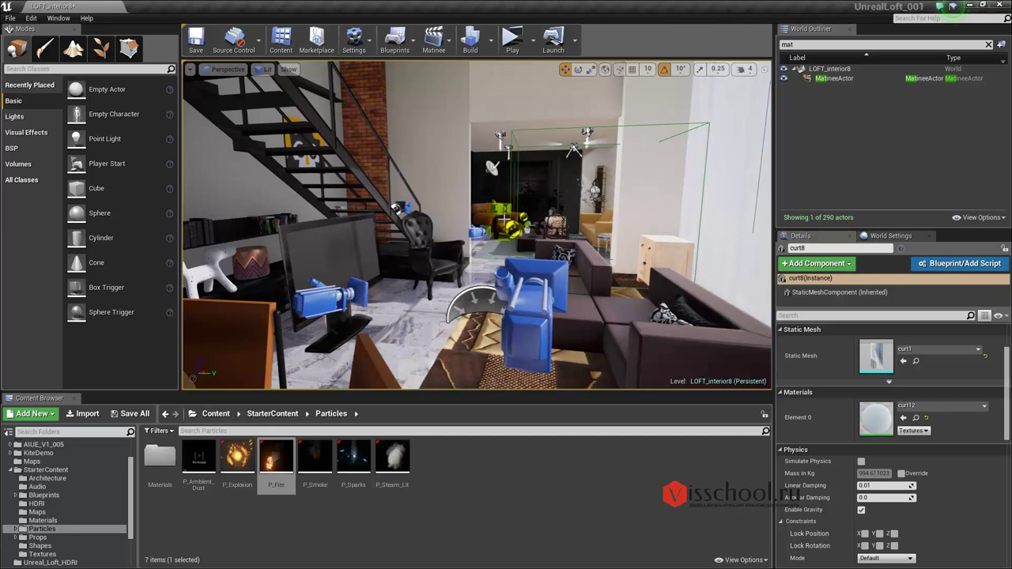
left_click(622, 239)
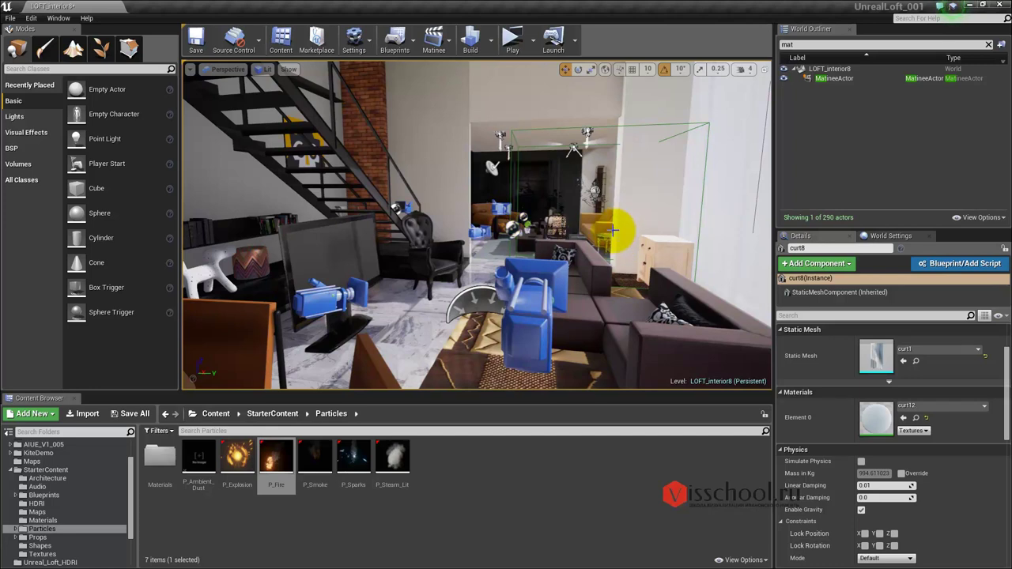
left_click(444, 243)
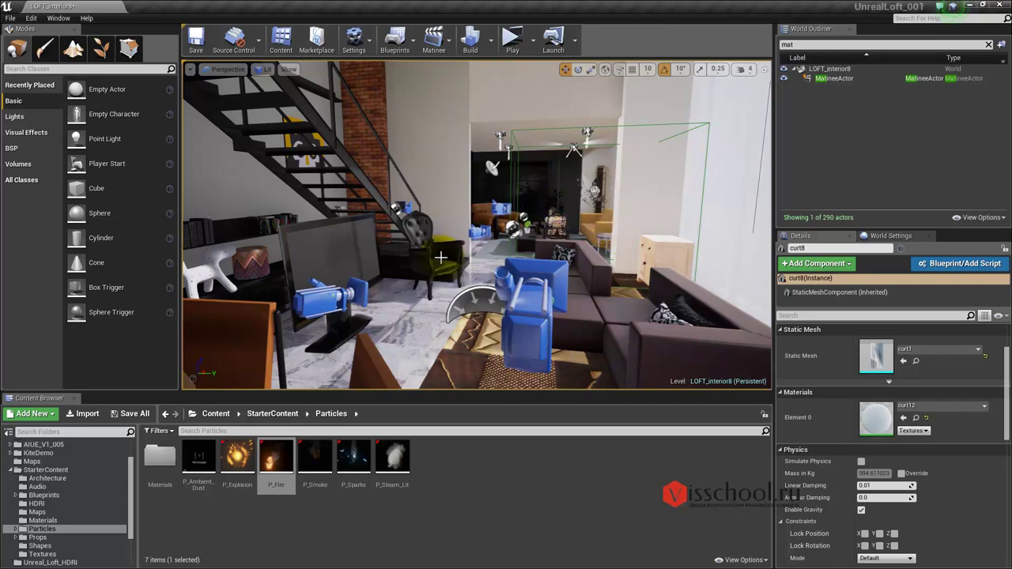
right_click(424, 230)
mouse_move(506, 411)
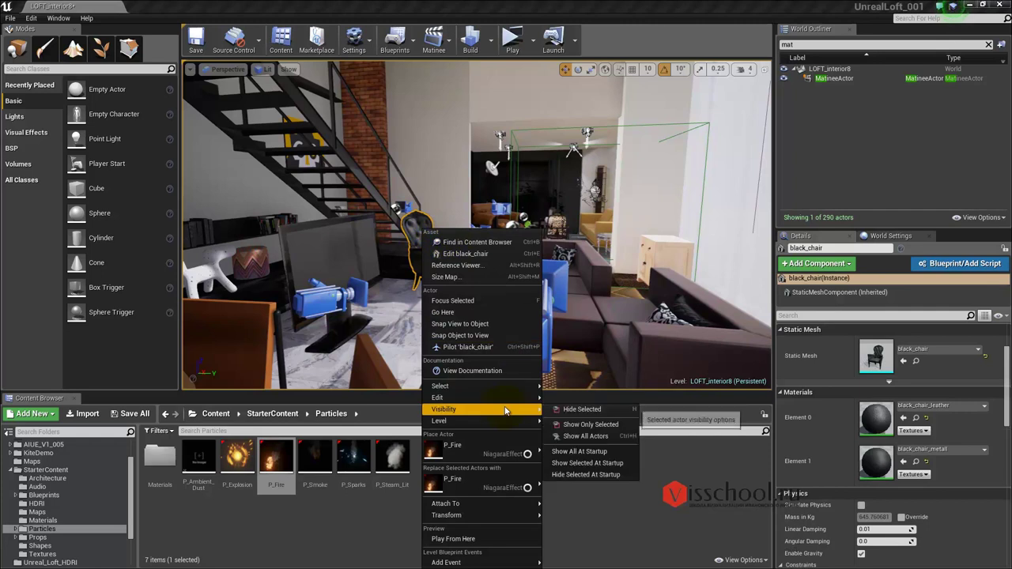
mouse_move(482, 388)
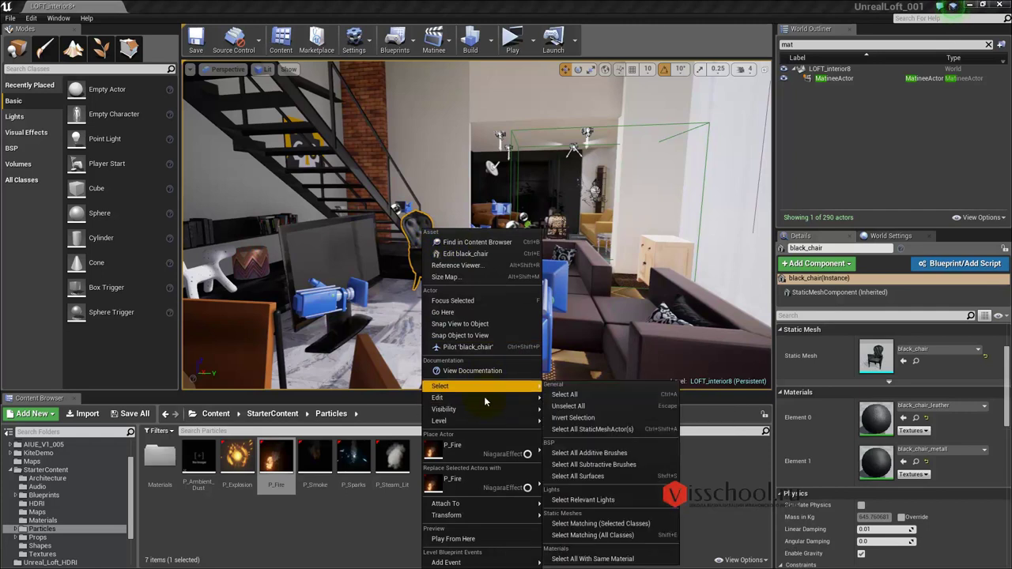
mouse_move(467, 515)
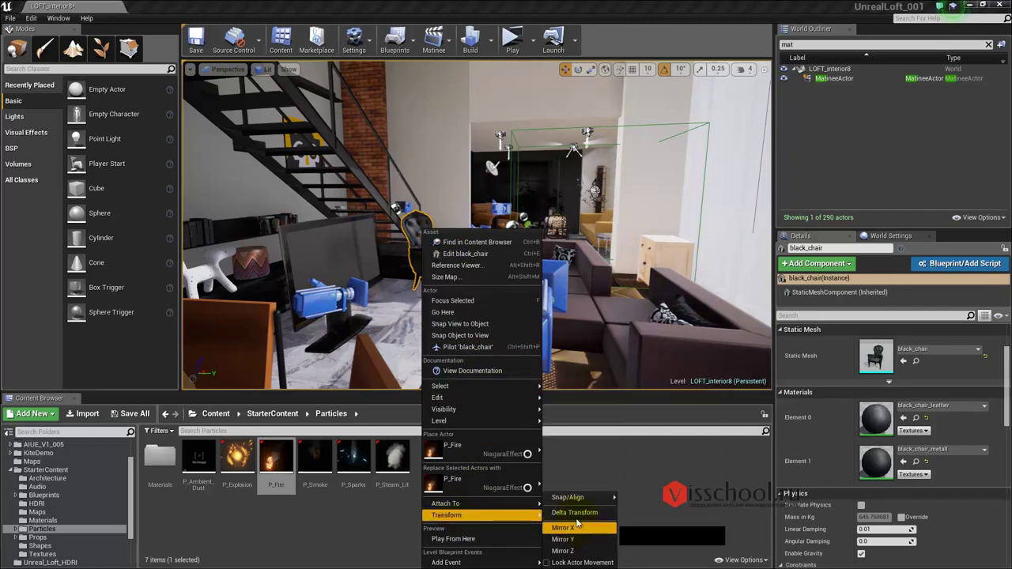
mouse_move(566, 500)
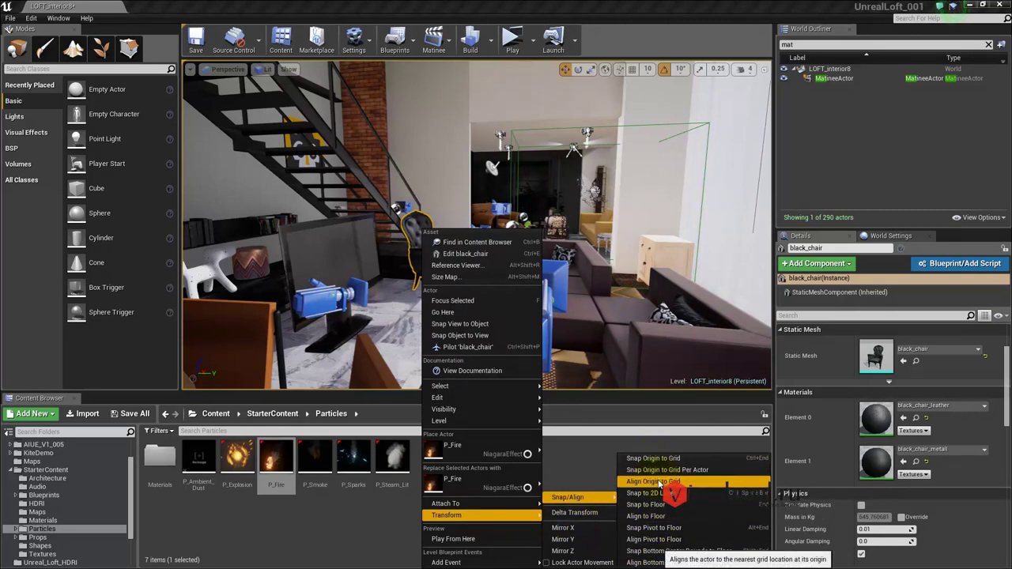
left_click(621, 315)
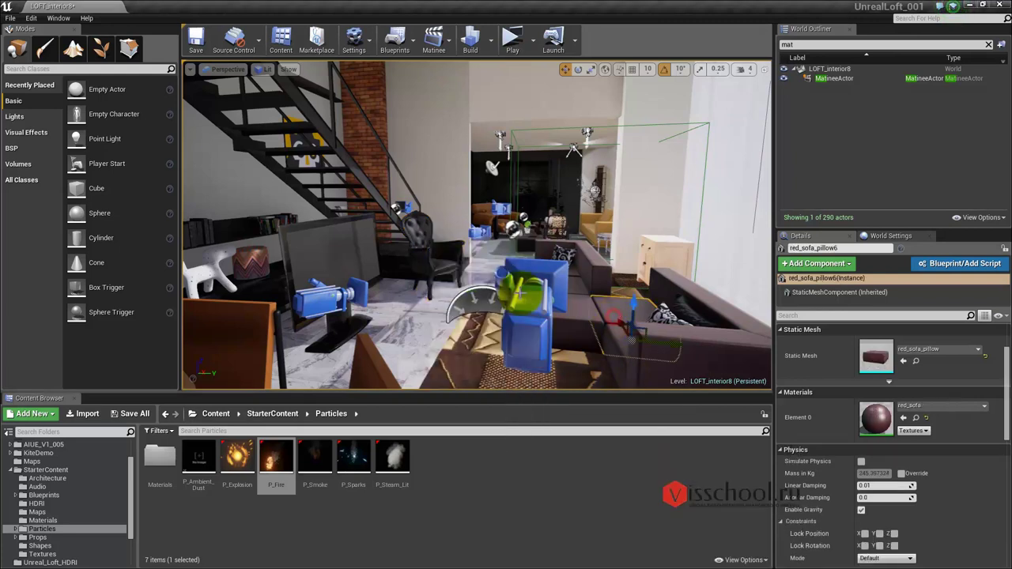
left_click(436, 260)
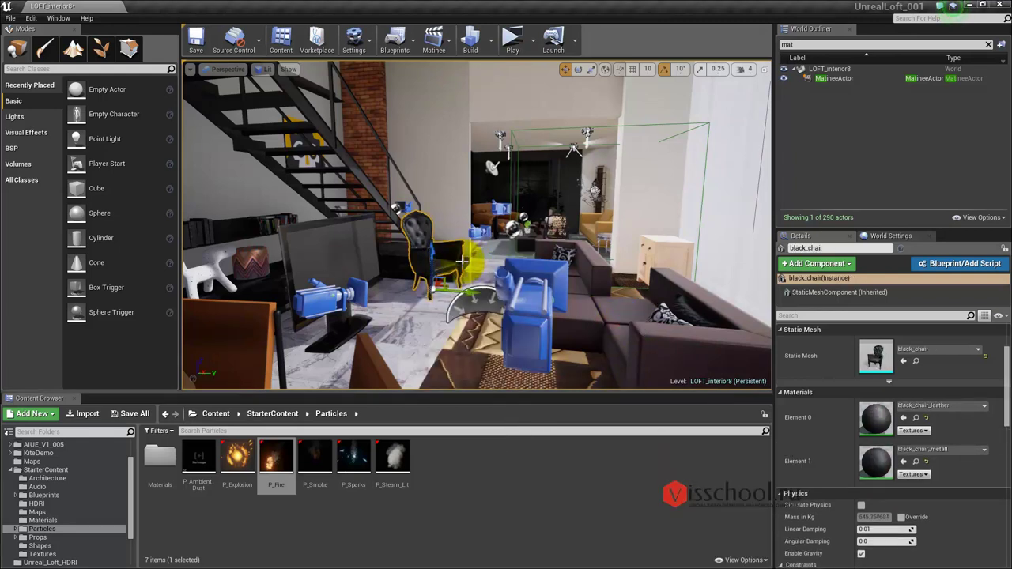
- Frame black_chair and fly in close, tilting up around the leather armchair
key("f")
mouse_move(656, 238)
left_mouse_down()
mouse_move(701, 191)
mouse_move(656, 187)
mouse_move(673, 221)
left_mouse_up()
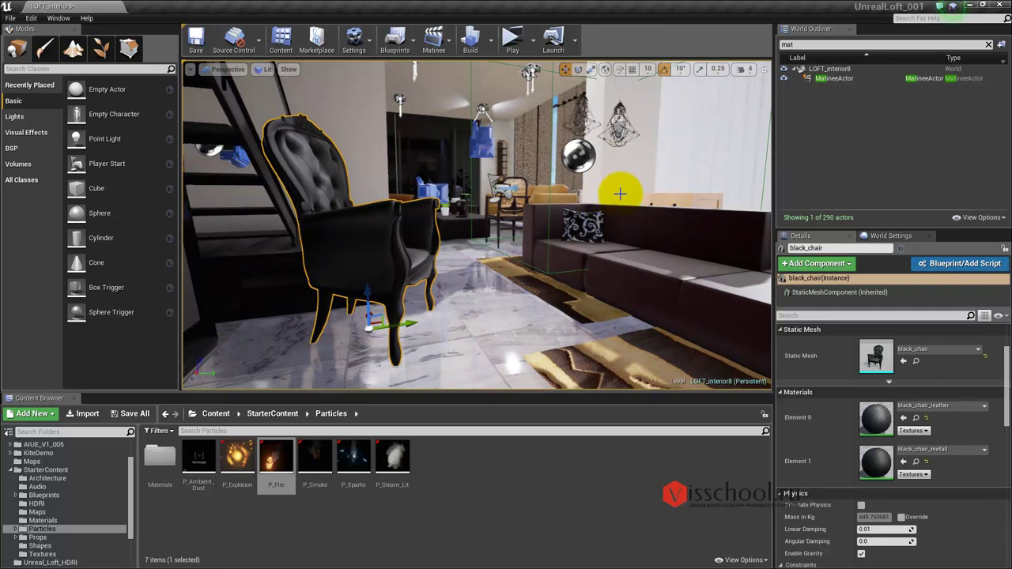
left_click_drag(564, 224, 620, 221)
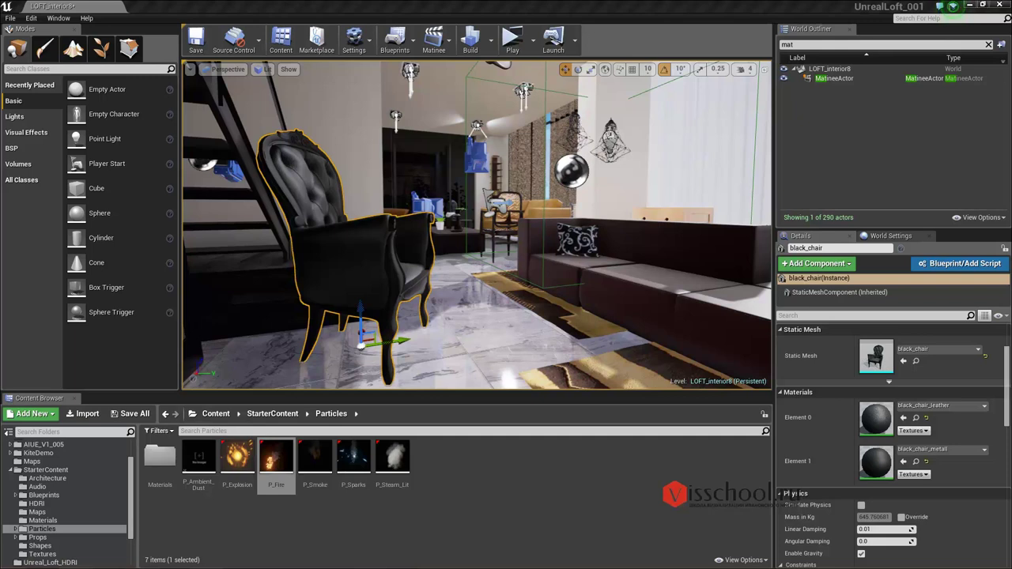
- Fly out to the courtyard and back in, ending on the coffee table, orange sofa and cane chair
left_click_drag(621, 218, 769, 7)
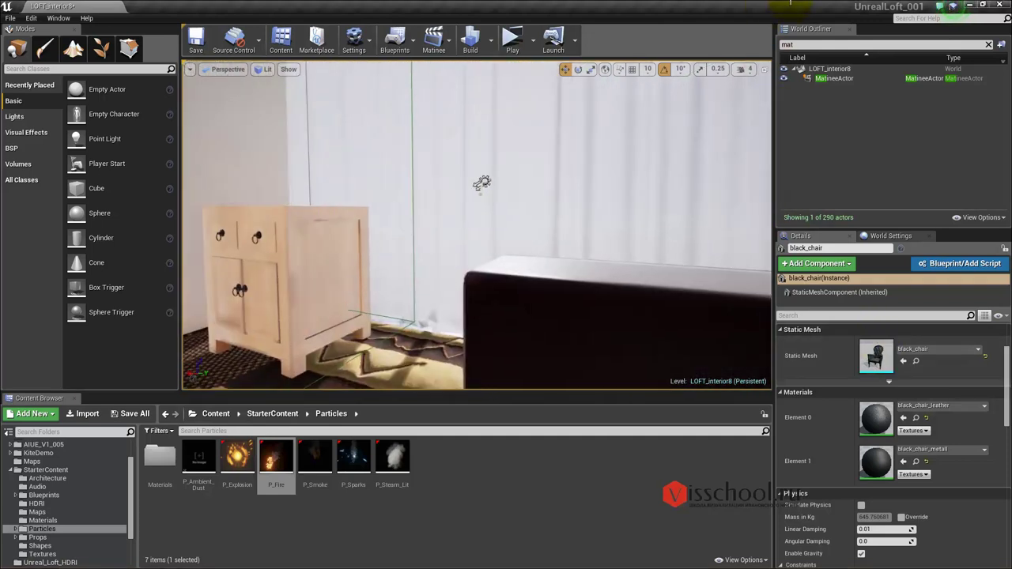
mouse_move(769, 7)
left_mouse_down()
mouse_move(839, 6)
mouse_move(641, 5)
left_mouse_up()
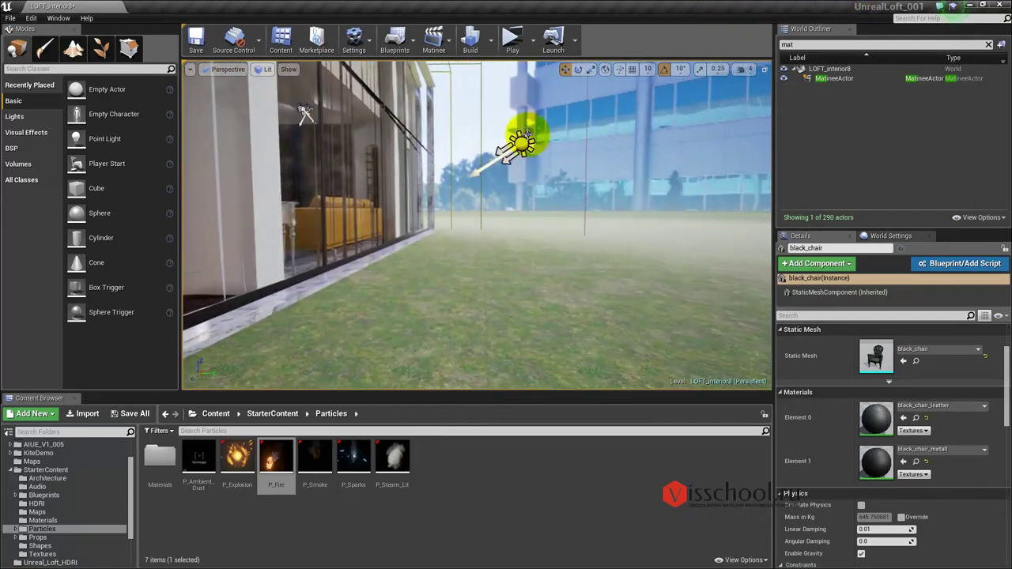
mouse_move(641, 6)
left_mouse_down()
mouse_move(196, 37)
mouse_move(196, 4)
mouse_move(310, 3)
mouse_move(490, 183)
mouse_move(375, 222)
left_mouse_up()
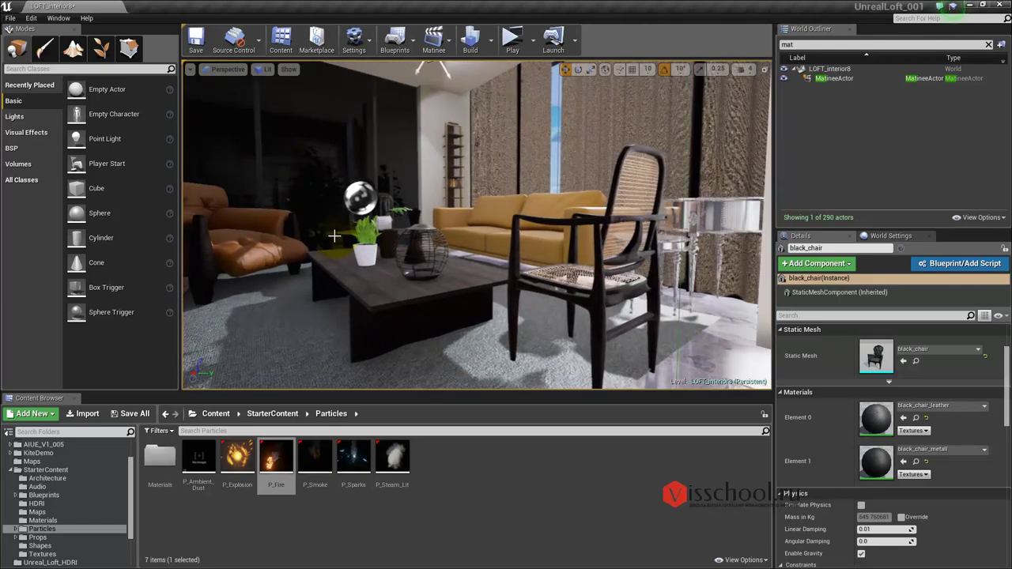
left_click_drag(376, 221, 318, 233)
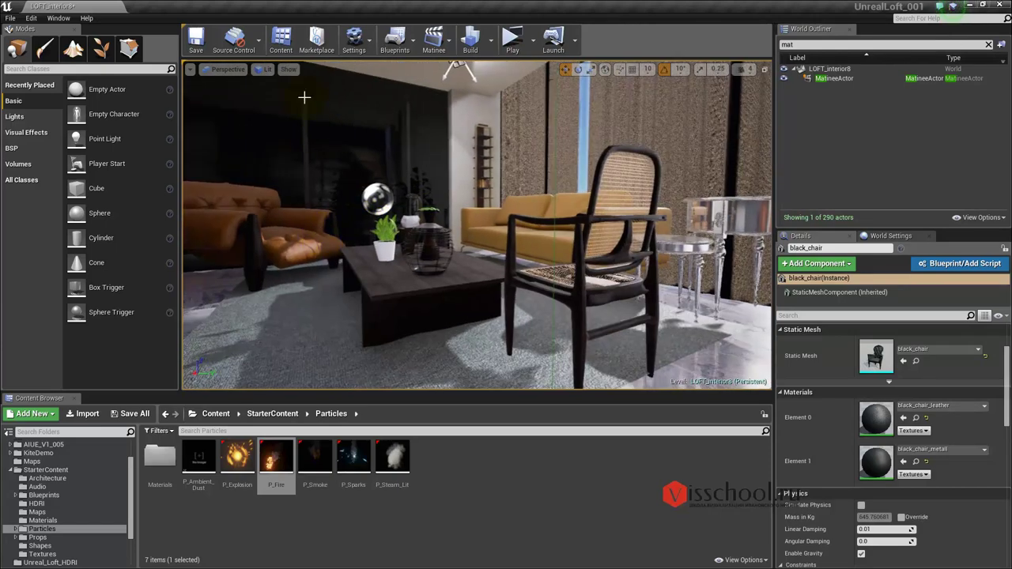
- Run the level as a Standalone Game, look around the loft, then exit
left_click(533, 40)
left_click(537, 170)
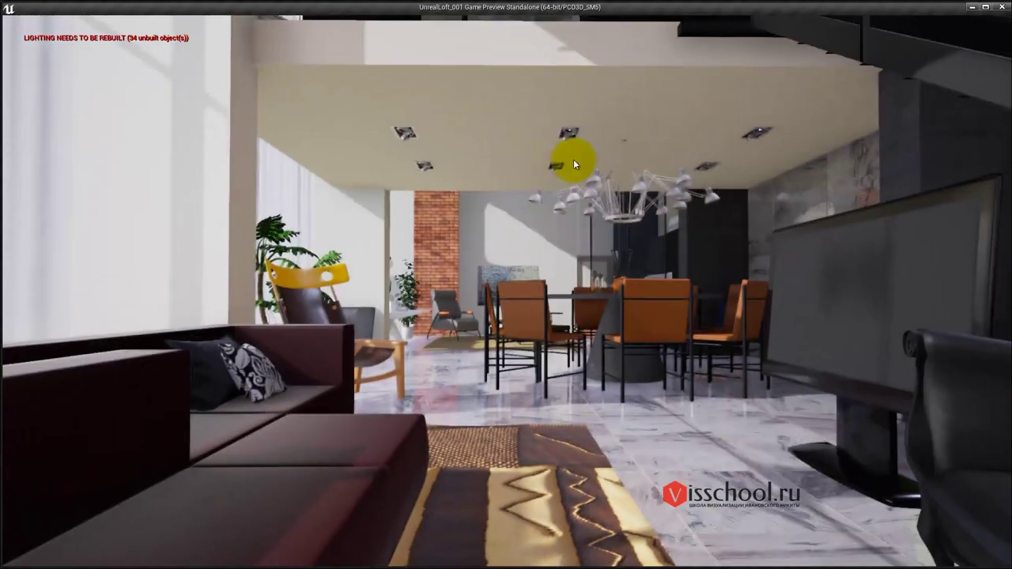
mouse_move(538, 169)
left_mouse_down()
mouse_move(710, 130)
mouse_move(987, 200)
left_mouse_up()
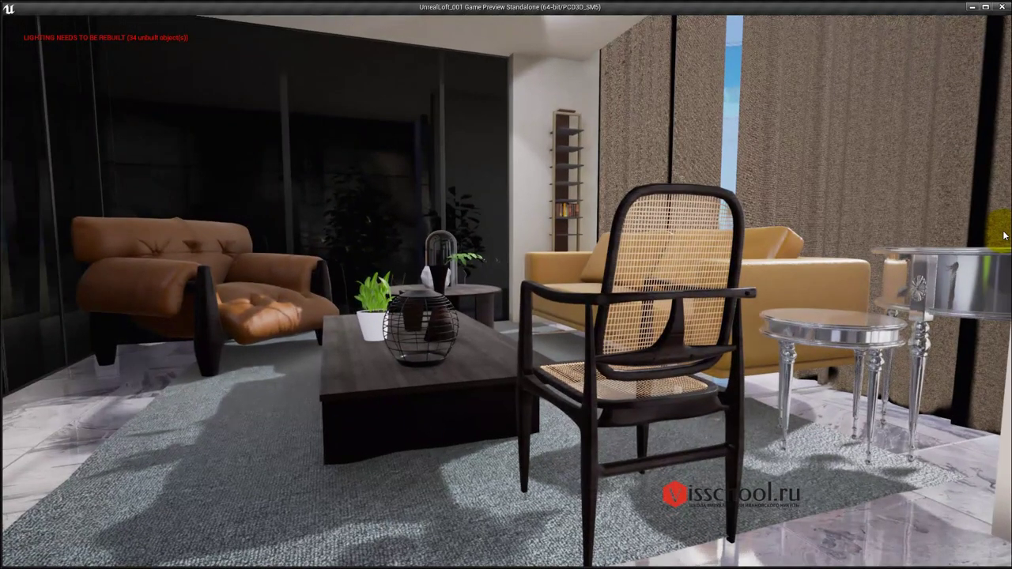
key("Escape")
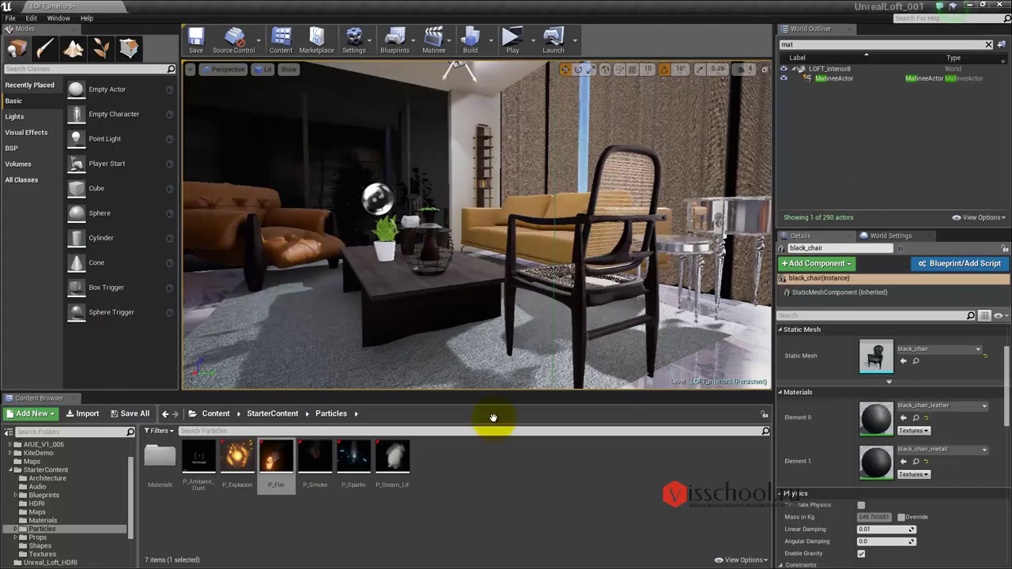
- Switch over to Photoshop showing the webinar25_unreal.jpg banner
key("alt+Tab")
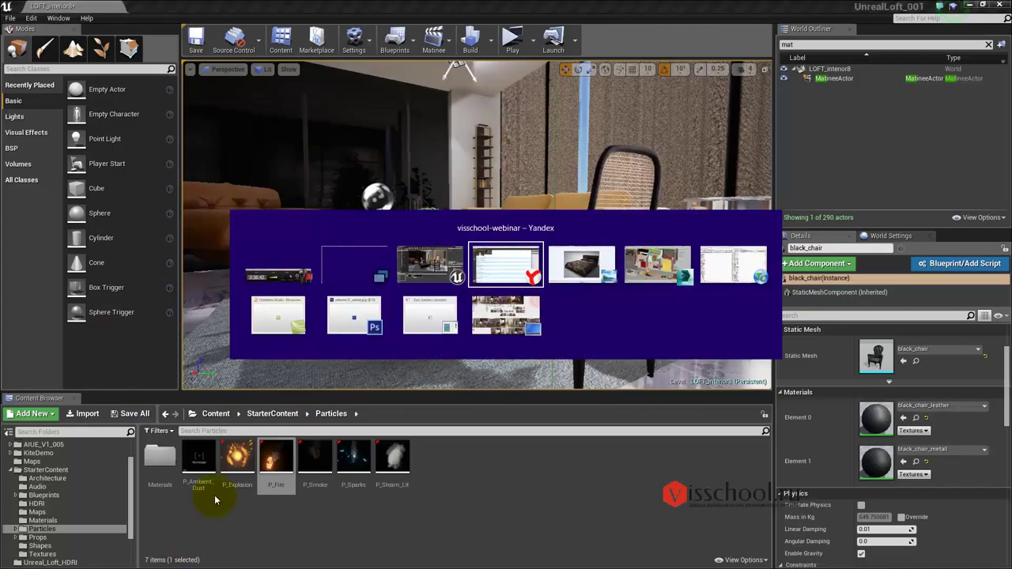
key("alt+Tab")
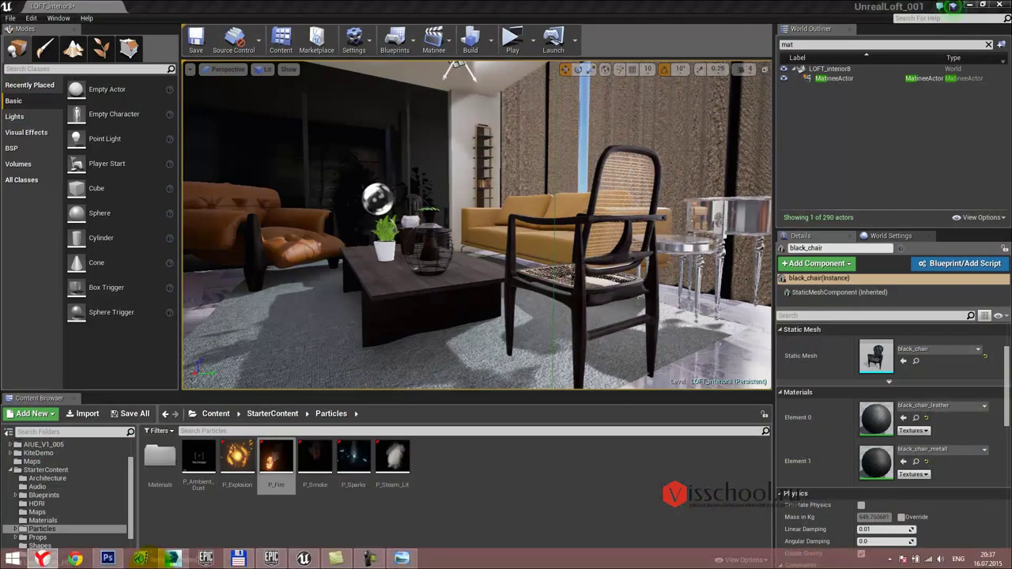
left_click(107, 559)
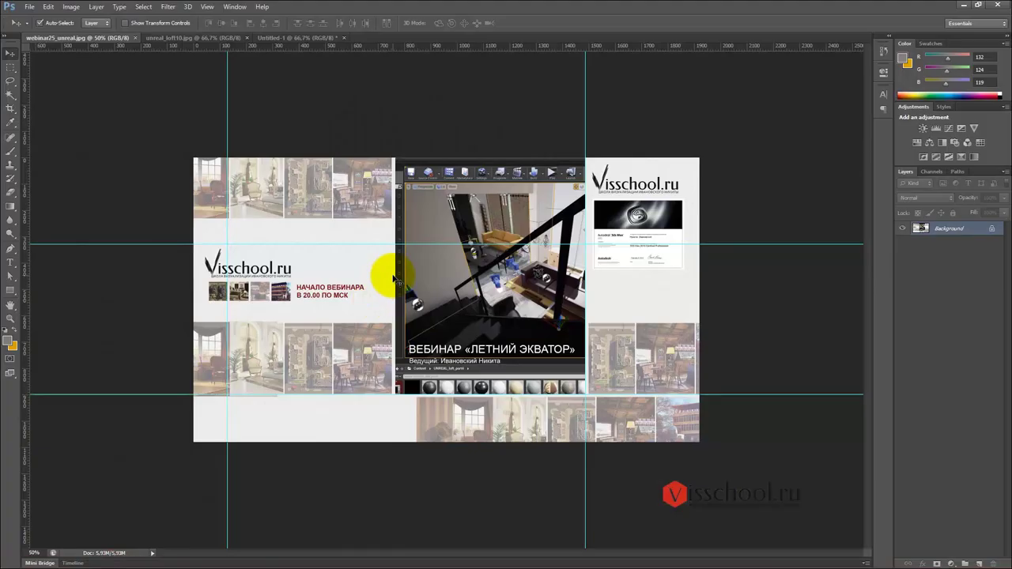
- Create a new document and paste the captured loft screenshot into it
key("ctrl+n")
key("Return")
key("ctrl+v")
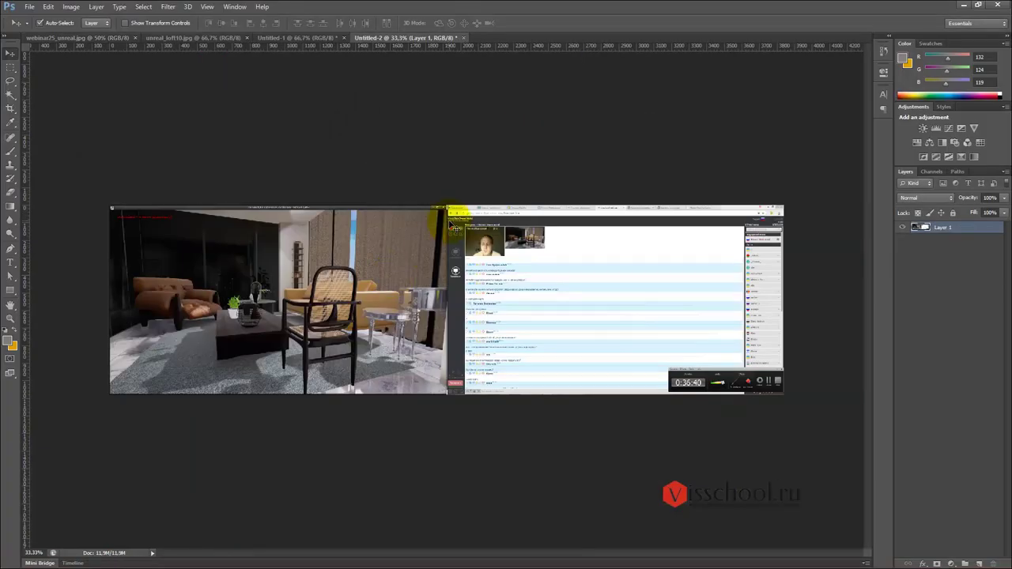
- Crop off the chat panel on the right and the title strip at the top
key("c")
left_click_drag(779, 304, 609, 310)
key("Return")
key("ctrl+plus")
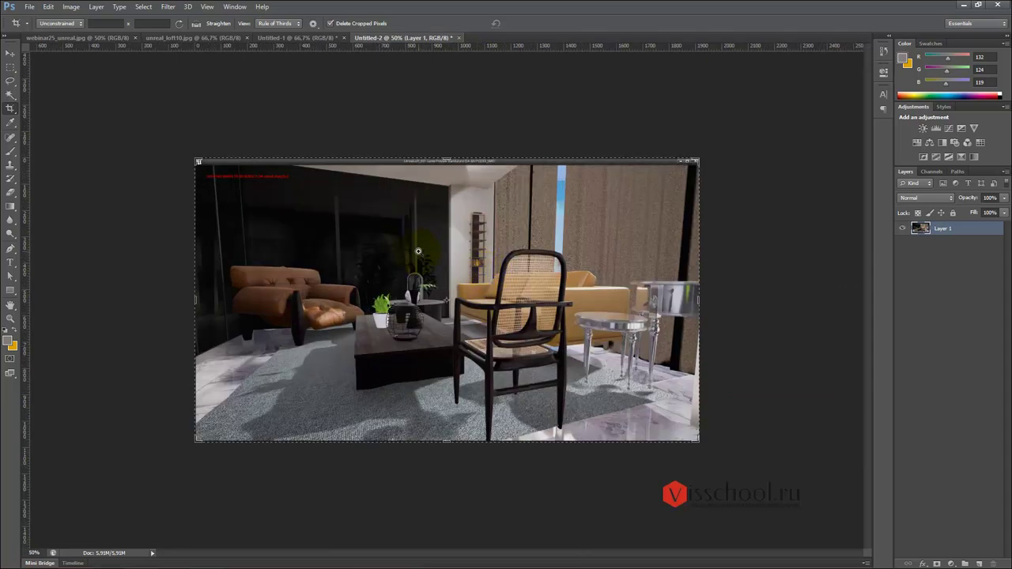
key("ctrl+plus")
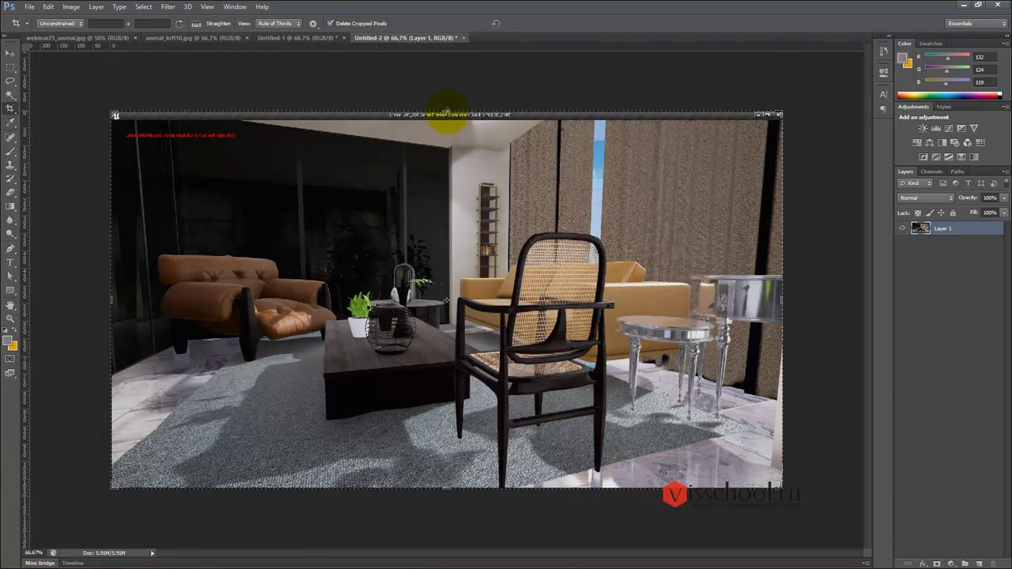
left_click_drag(447, 113, 447, 115)
key("Return")
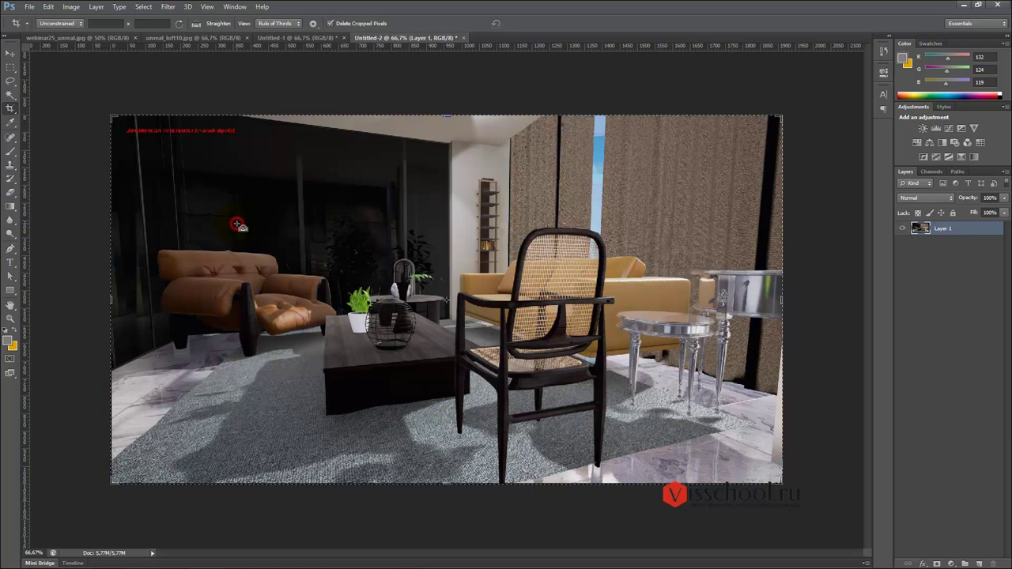
key("ctrl+l")
- Brighten the image in Levels by moving the white input slider left
left_click_drag(733, 240, 706, 253)
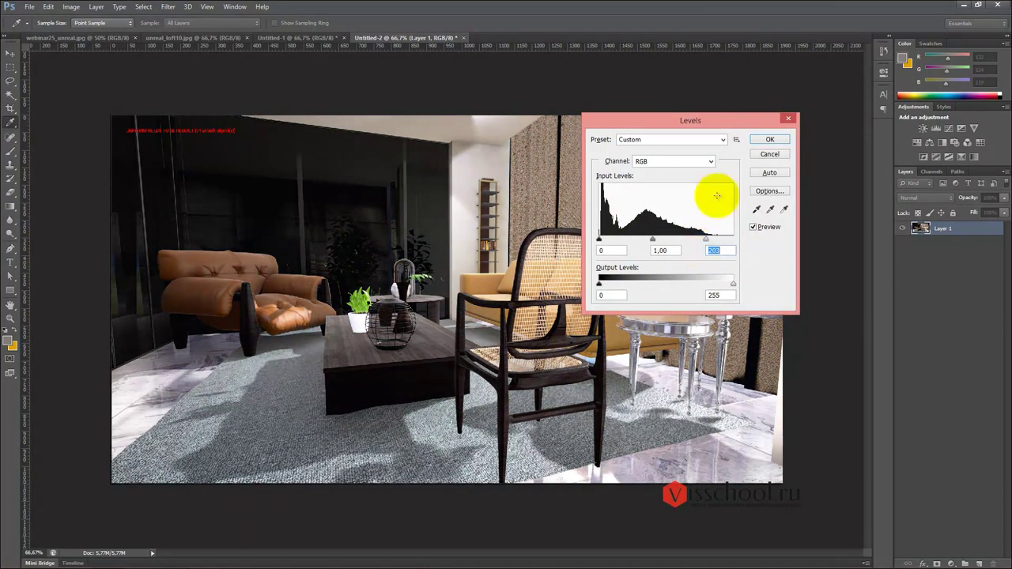
left_click(762, 138)
key("c")
key("i")
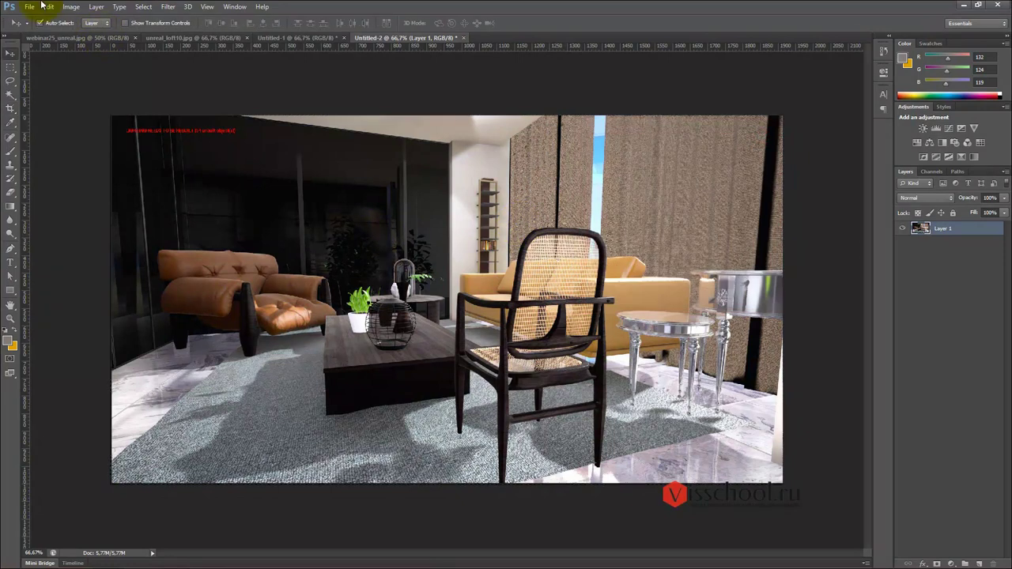
- Set Brightness/Contrast contrast to 43, then return to Unreal Engine
left_click(70, 7)
mouse_move(87, 31)
left_click(219, 31)
mouse_move(515, 208)
left_mouse_down()
mouse_move(496, 222)
mouse_move(484, 193)
mouse_move(504, 212)
left_mouse_up()
left_click_drag(504, 164, 485, 224)
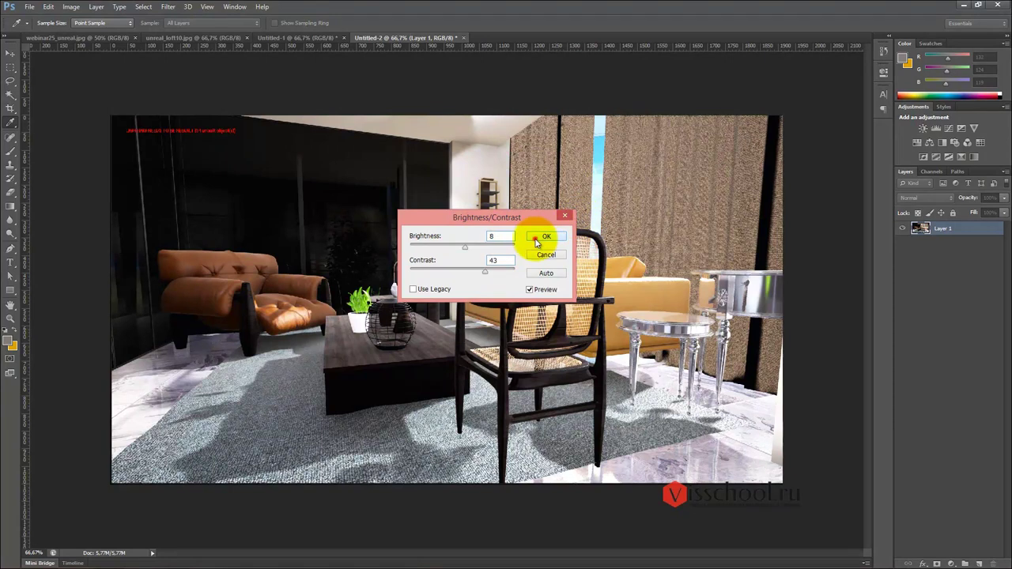
left_click(540, 237)
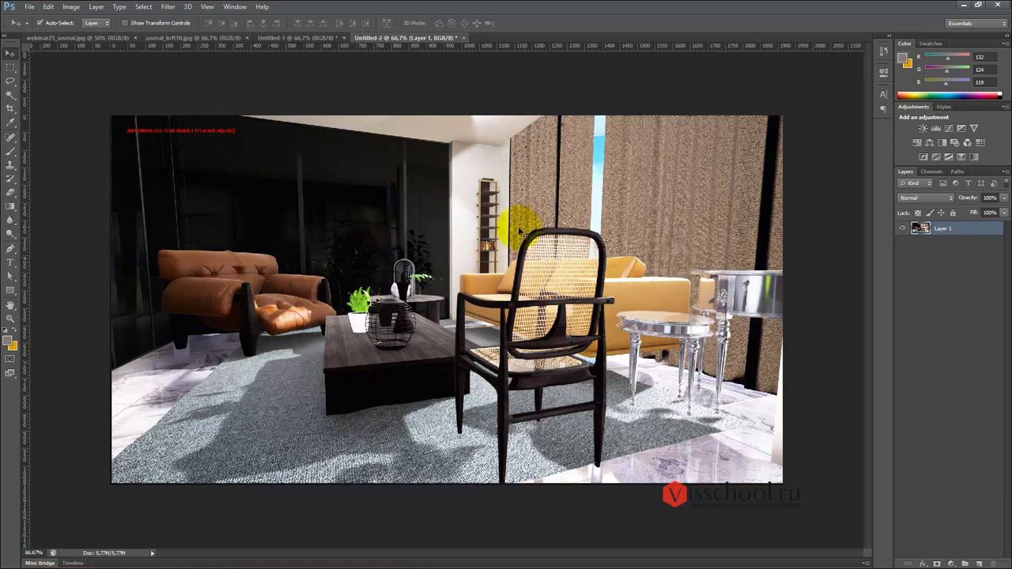
key("alt+Tab")
key("alt+Tab")
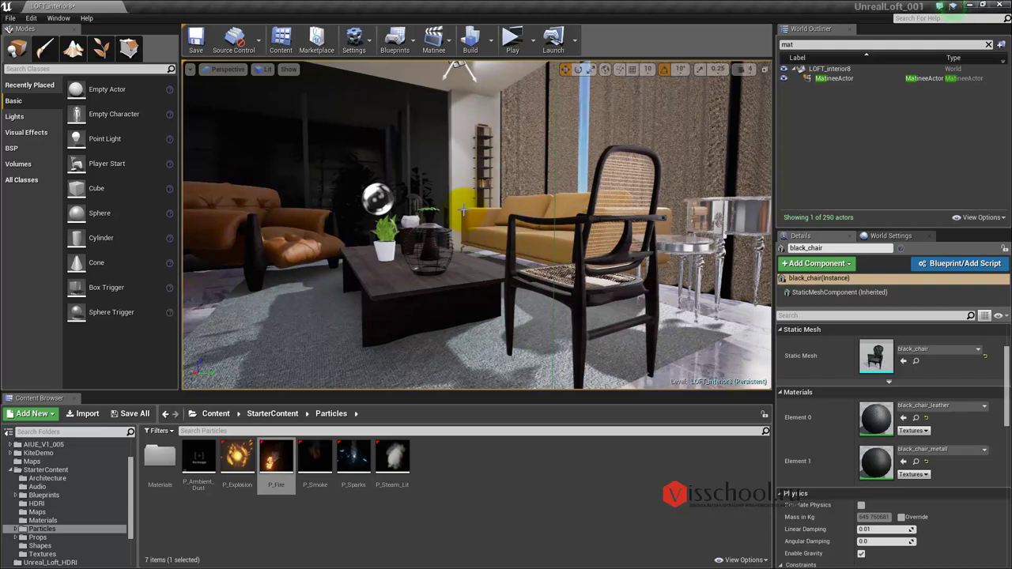
mouse_move(463, 210)
left_mouse_down()
mouse_move(772, 214)
mouse_move(761, 166)
left_mouse_up()
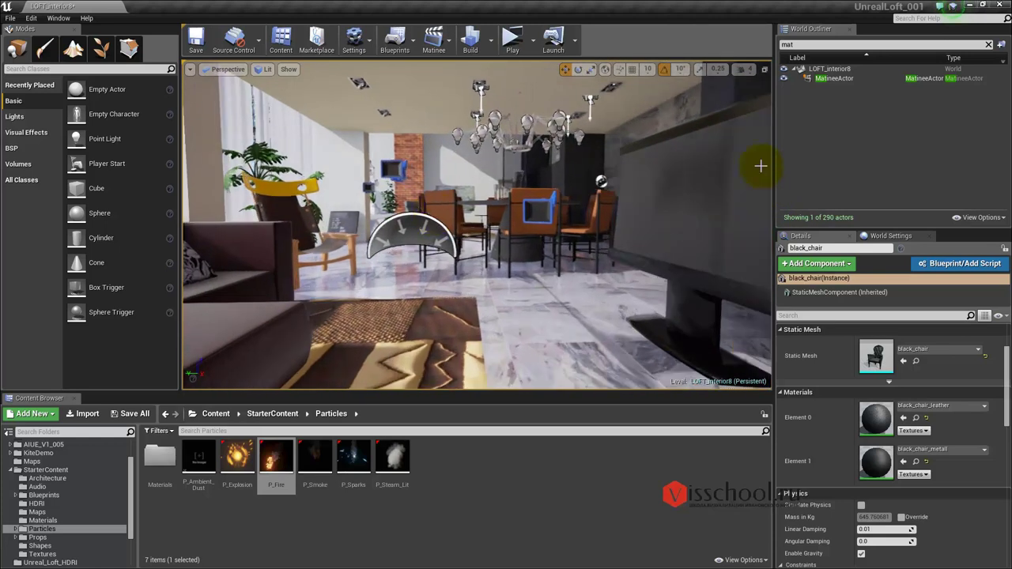
mouse_move(431, 213)
left_mouse_down()
mouse_move(433, 187)
mouse_move(494, 176)
left_mouse_up()
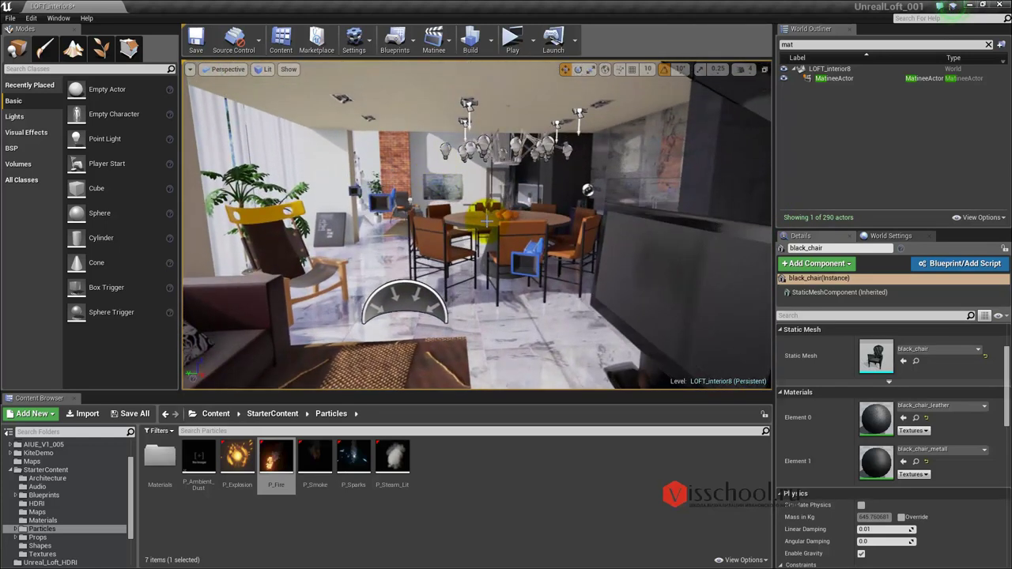
mouse_move(493, 175)
left_mouse_down()
mouse_move(266, 22)
mouse_move(180, 3)
mouse_move(616, 204)
left_mouse_up()
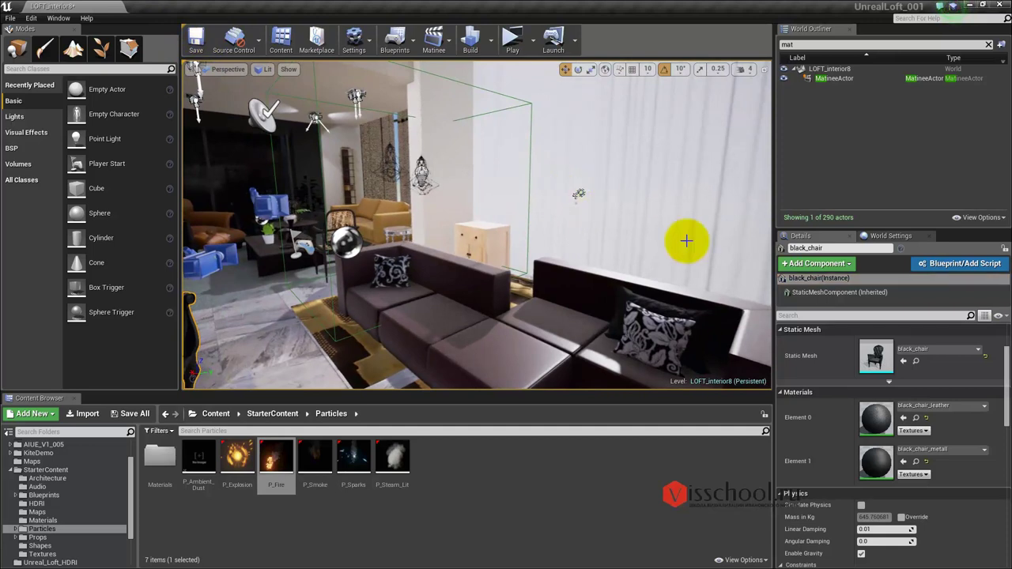
left_click_drag(417, 239, 425, 173)
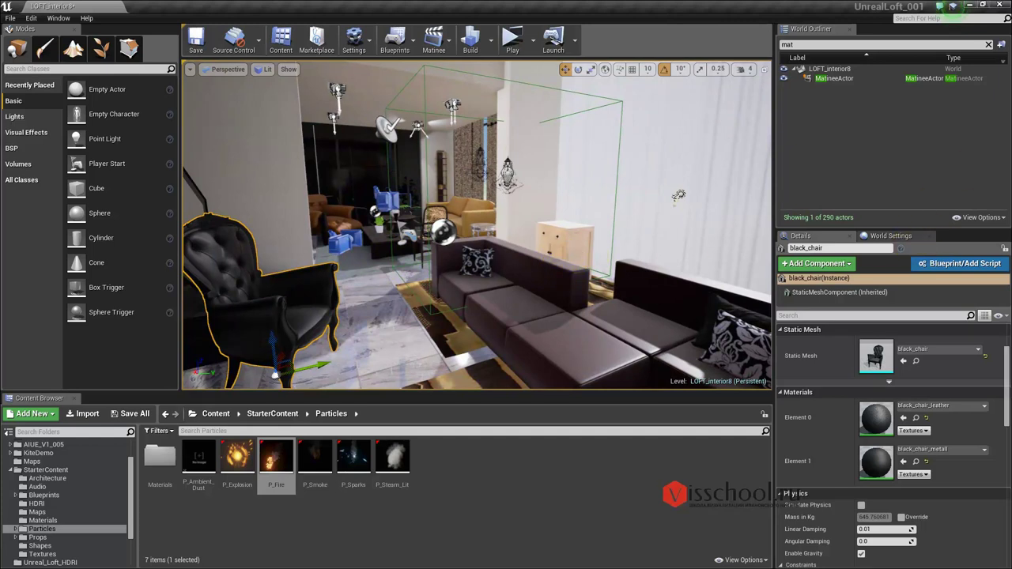
mouse_move(514, 327)
left_mouse_down()
mouse_move(695, 296)
mouse_move(567, 318)
mouse_move(558, 216)
mouse_move(475, 225)
mouse_move(626, 210)
mouse_move(490, 201)
left_mouse_up()
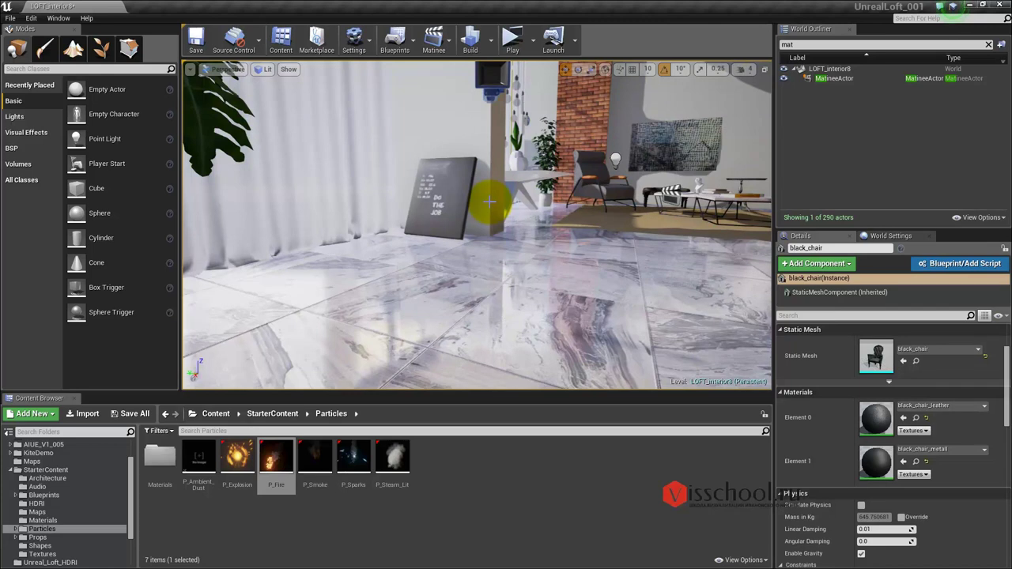
mouse_move(524, 195)
left_mouse_down()
mouse_move(530, 3)
mouse_move(384, 158)
mouse_move(506, 296)
mouse_move(390, 283)
mouse_move(259, 99)
mouse_move(53, 6)
left_mouse_up()
left_click(348, 133)
key("f")
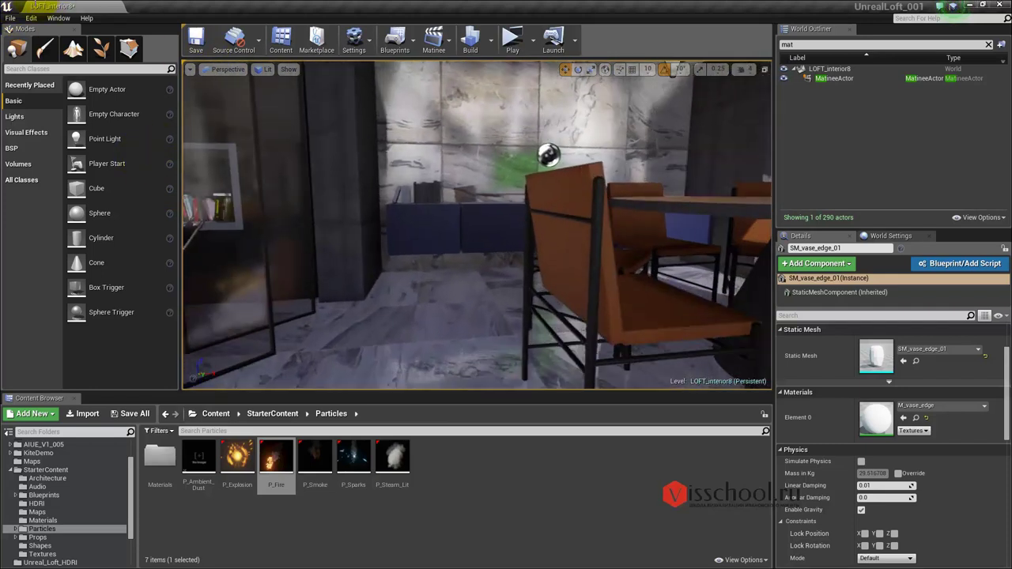
left_click_drag(357, 270, 377, 270)
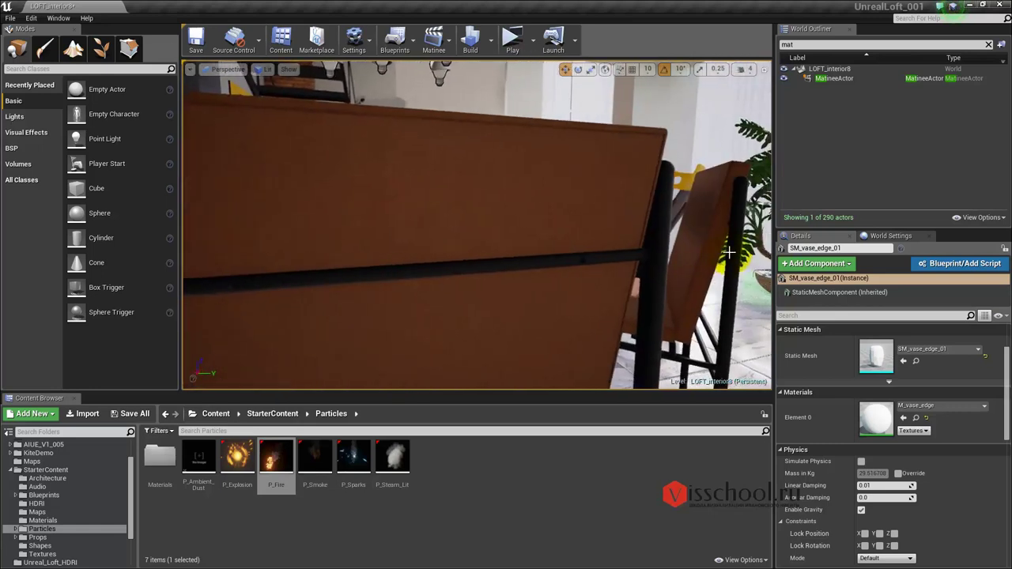
mouse_move(749, 256)
left_mouse_down()
mouse_move(747, 104)
mouse_move(577, 234)
left_mouse_up()
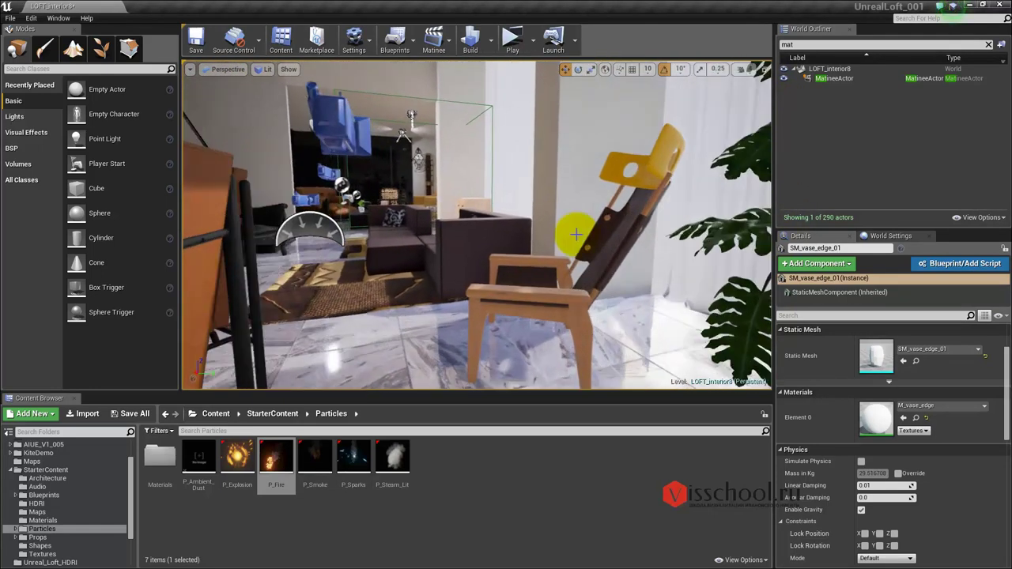
mouse_move(457, 253)
left_mouse_down()
mouse_move(382, 102)
mouse_move(449, 246)
mouse_move(425, 115)
mouse_move(511, 130)
mouse_move(535, 185)
mouse_move(556, 170)
mouse_move(502, 148)
mouse_move(501, 126)
left_mouse_up()
left_click_drag(436, 239, 437, 241)
left_click_drag(581, 237, 582, 237)
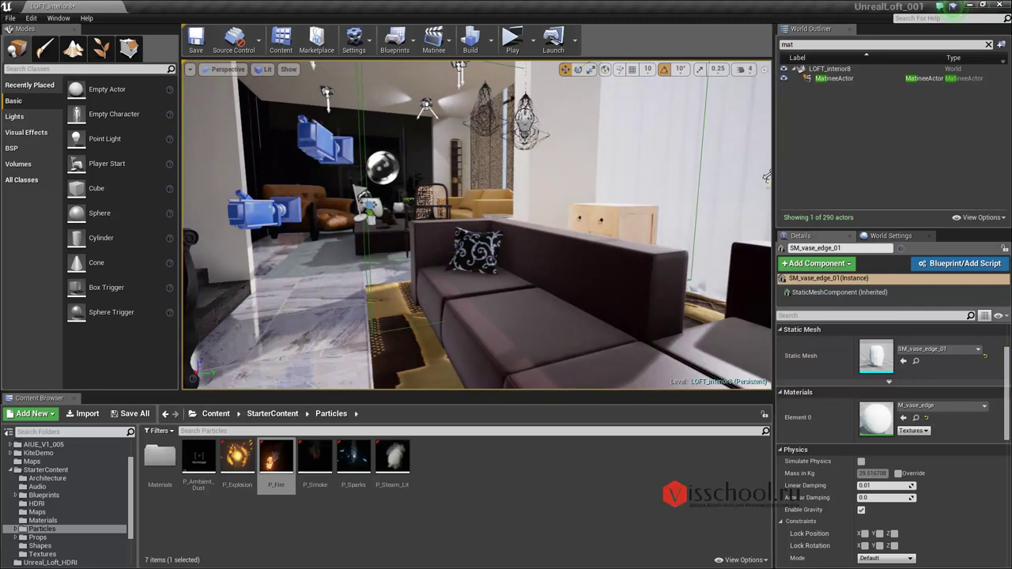
left_click_drag(463, 221, 446, 149)
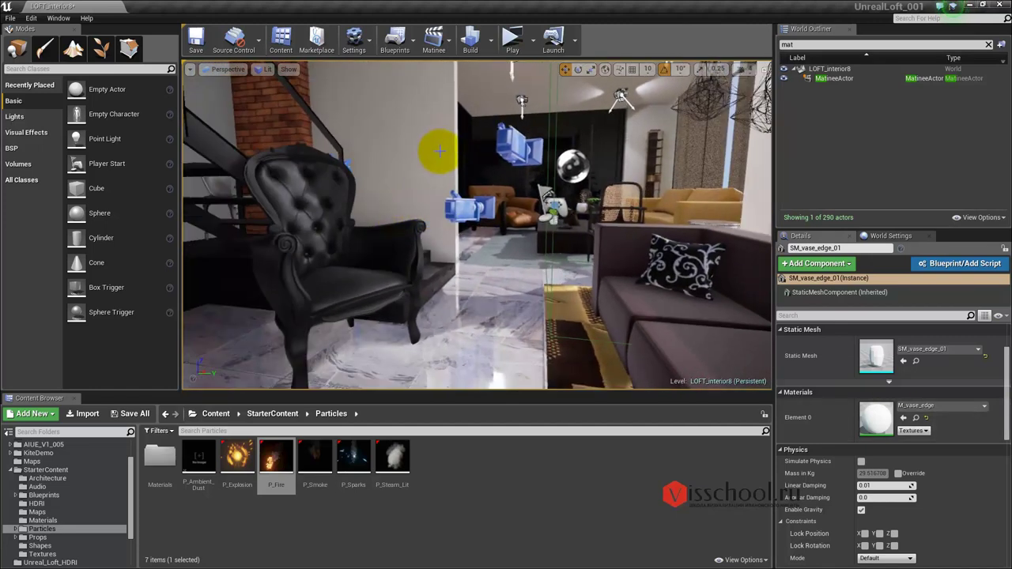
left_click_drag(446, 149, 446, 169)
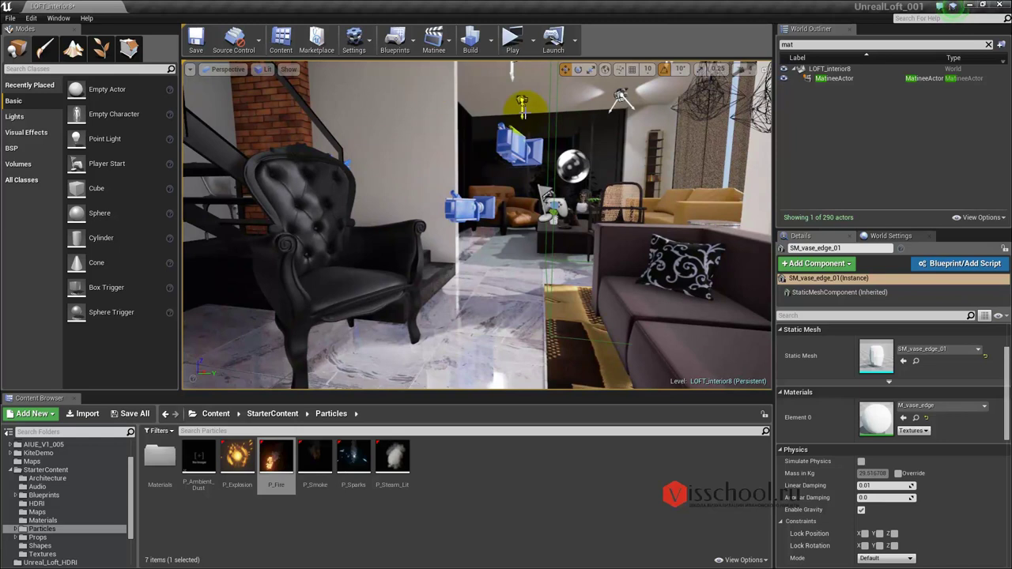
mouse_move(395, 169)
right_mouse_down()
mouse_move(374, 172)
mouse_move(383, 130)
right_mouse_up()
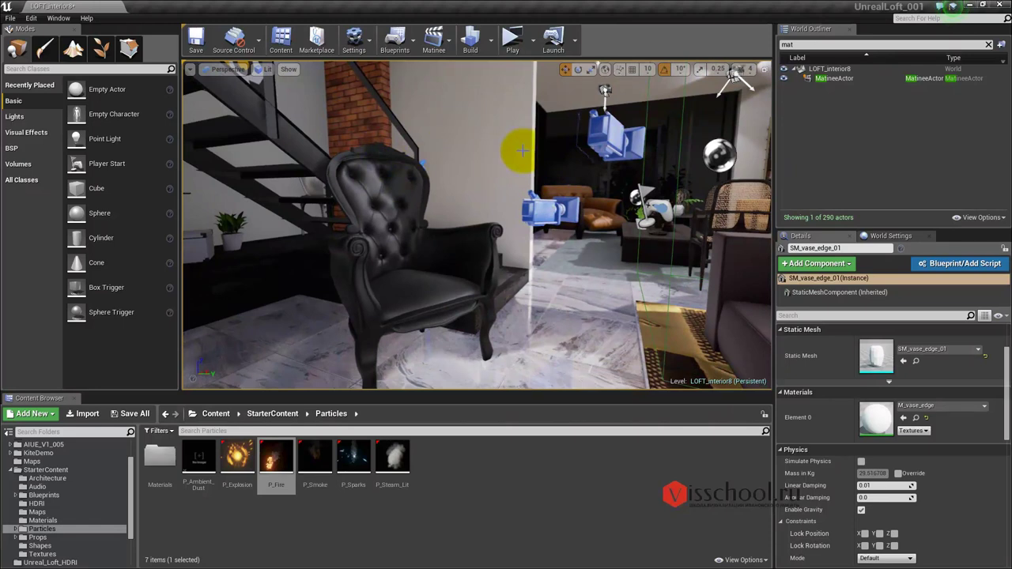
mouse_move(610, 172)
left_mouse_down()
mouse_move(645, 147)
mouse_move(644, 160)
left_mouse_up()
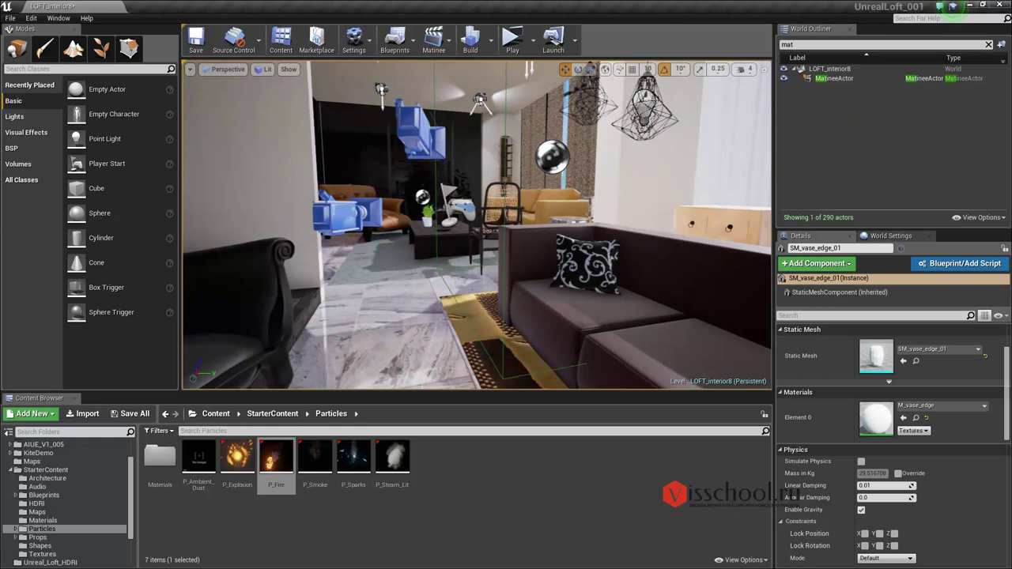
mouse_move(513, 222)
left_mouse_down()
mouse_move(161, 134)
mouse_move(124, 4)
mouse_move(71, 6)
mouse_move(509, 221)
mouse_move(463, 283)
mouse_move(470, 372)
mouse_move(441, 289)
mouse_move(439, 317)
mouse_move(463, 294)
mouse_move(460, 279)
left_mouse_up()
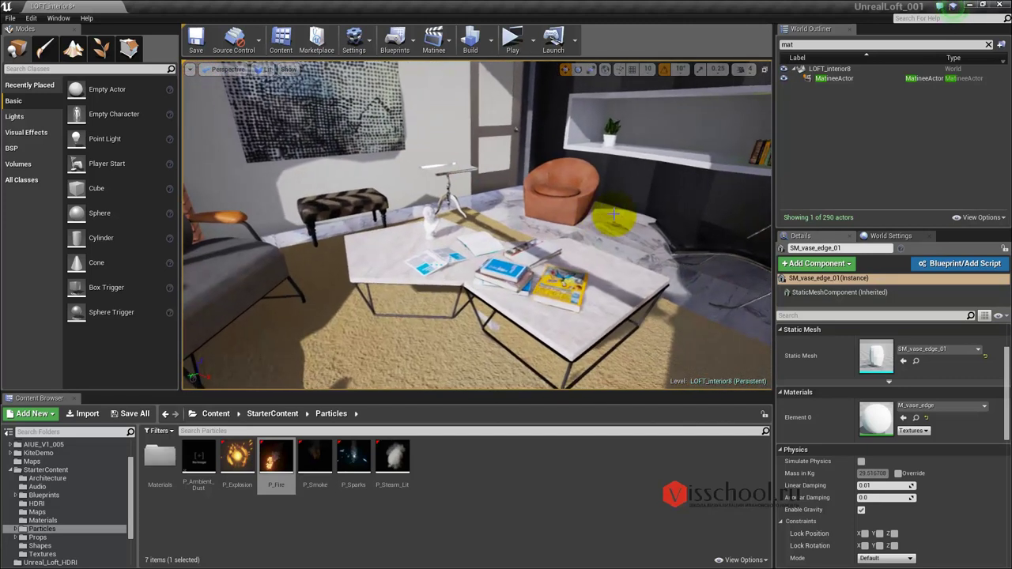
left_click(420, 220)
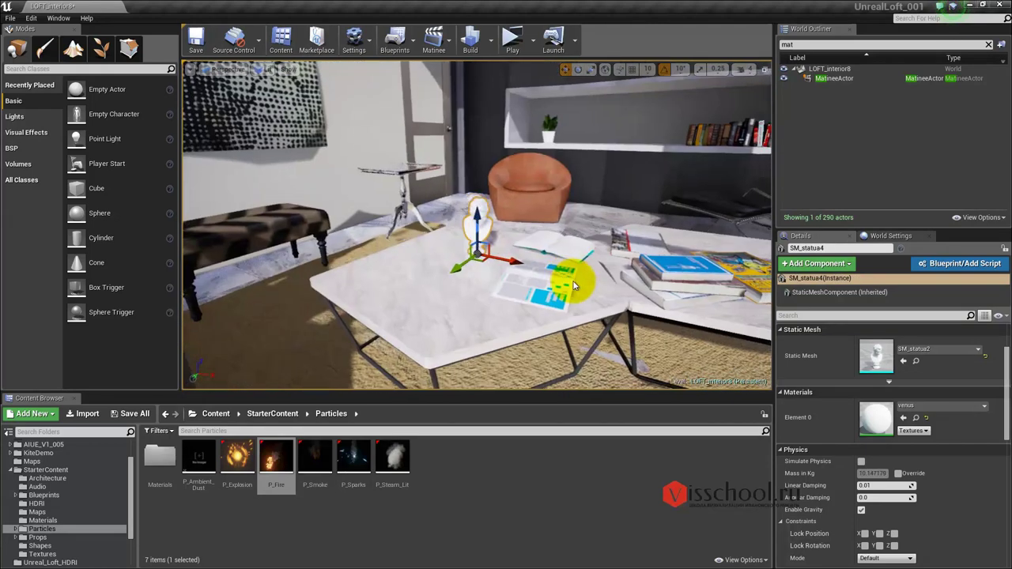
left_click_drag(551, 238, 780, 32)
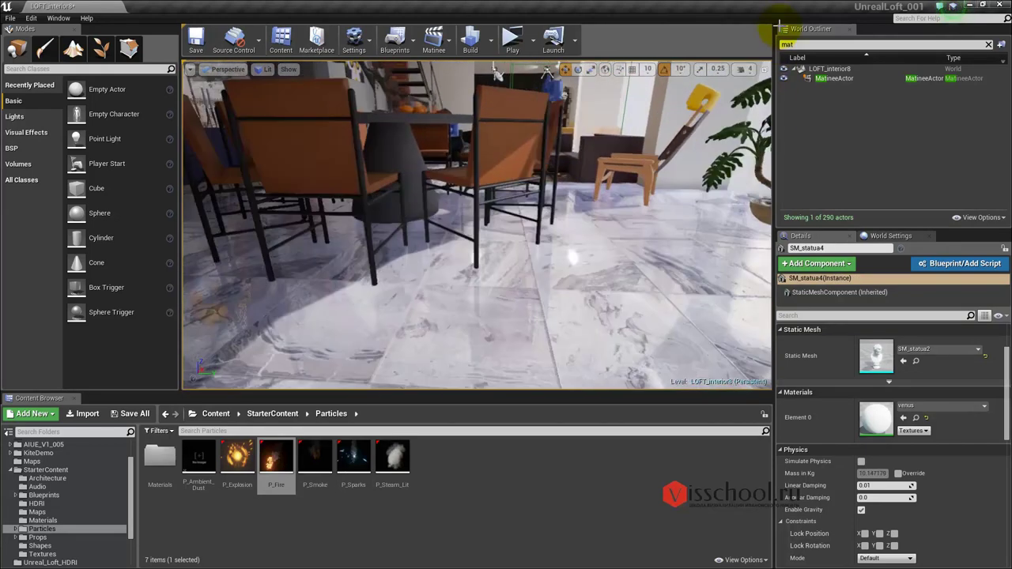
left_click_drag(840, 7, 777, 24)
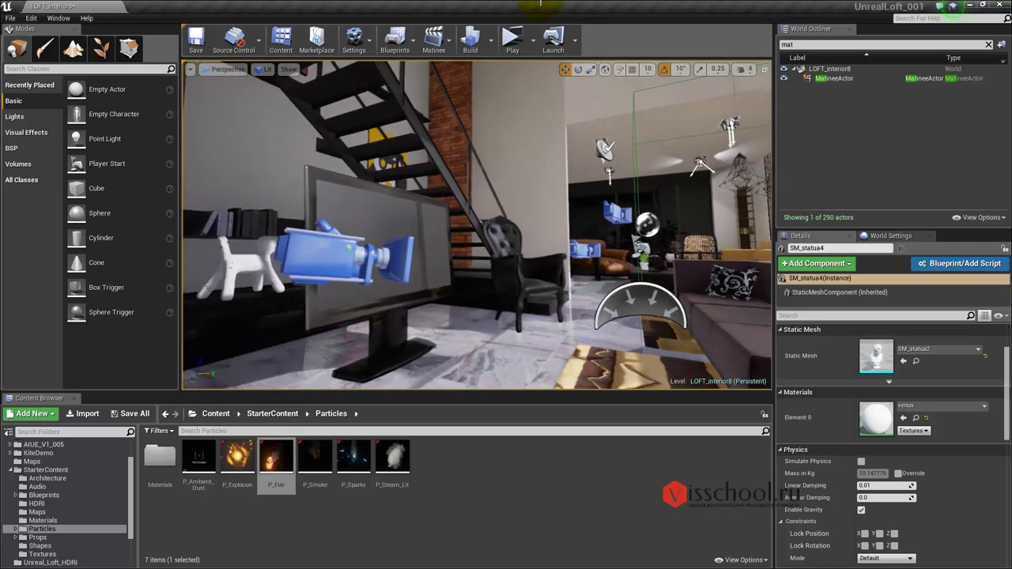
left_click(397, 309)
key("f")
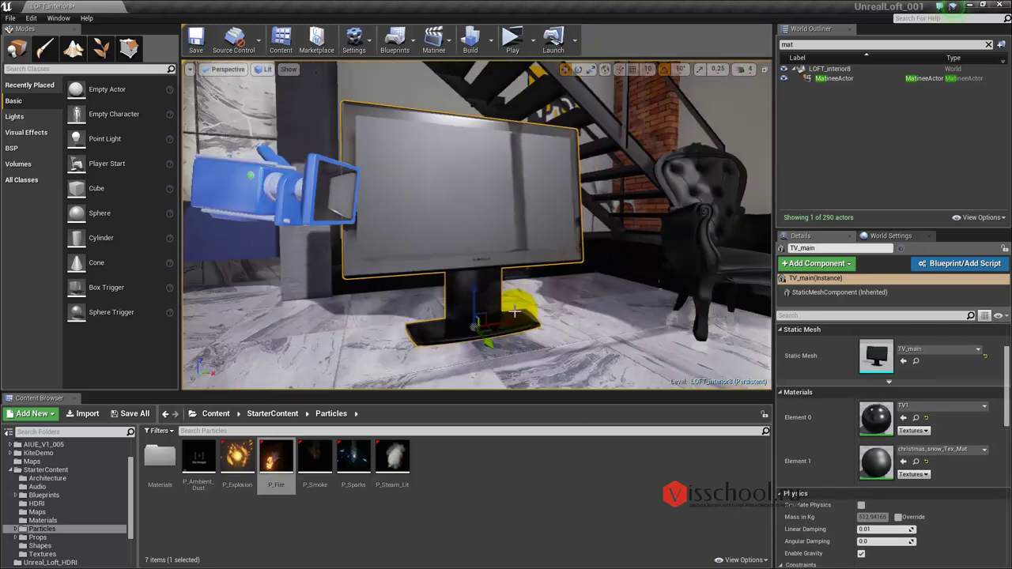
left_click_drag(496, 342, 482, 375)
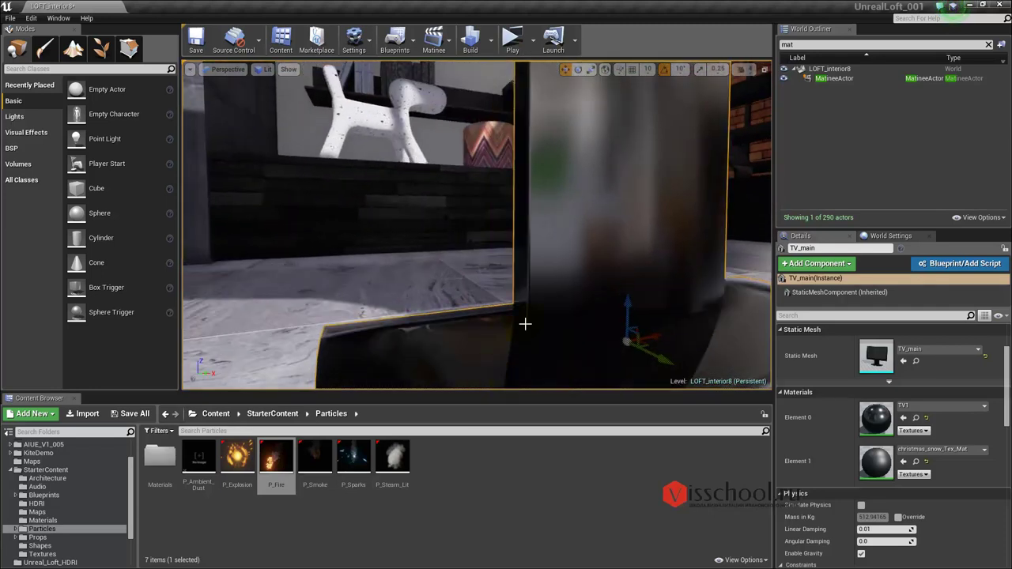
left_click_drag(525, 323, 551, 306)
left_click_drag(617, 241, 794, 188)
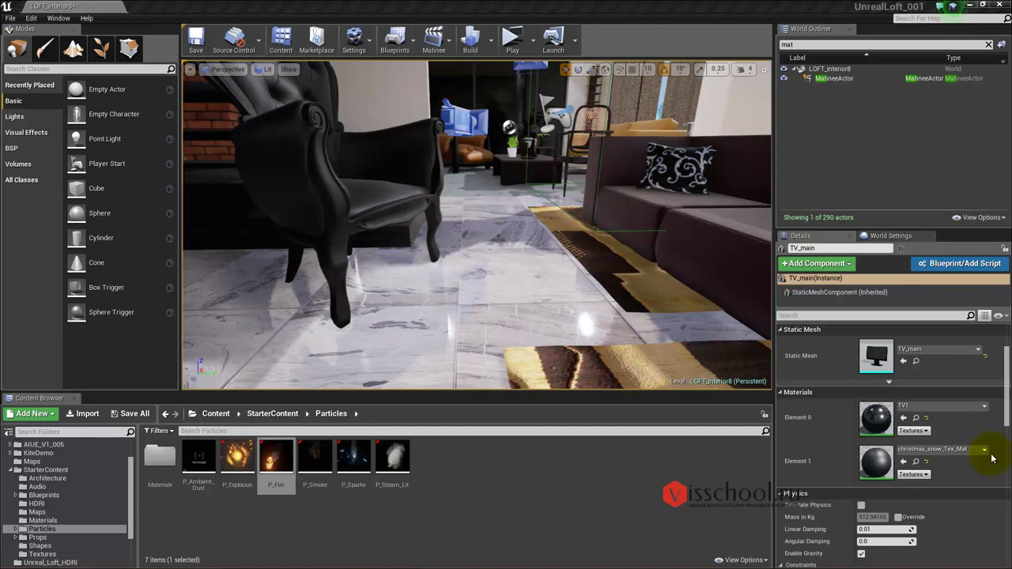
mouse_move(542, 214)
left_mouse_down()
mouse_move(569, 113)
mouse_move(558, 14)
left_mouse_up()
left_click_drag(500, 162, 497, 207)
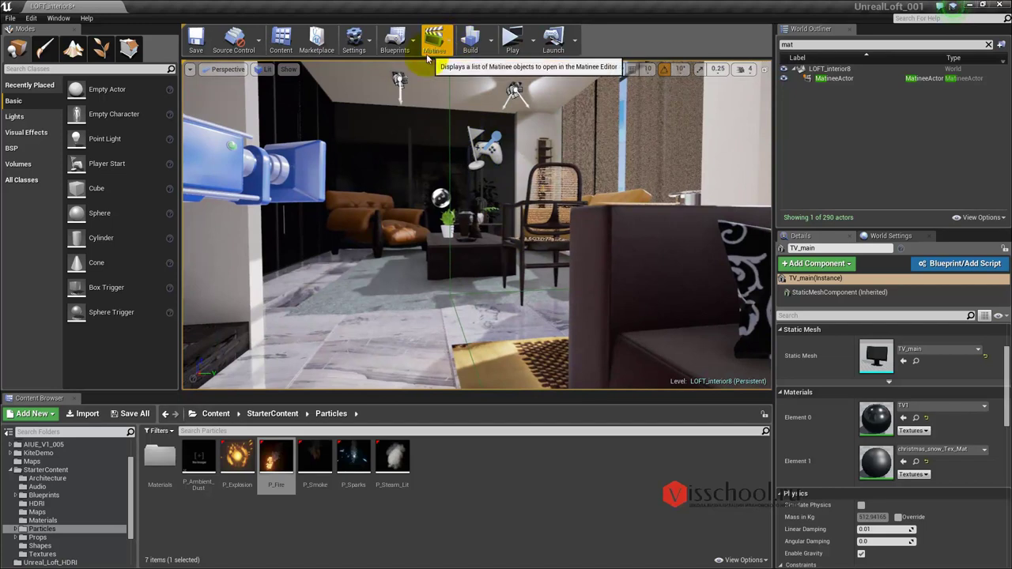
- Move toward the cinematic camera and check the Matinee dropdown listing MatineeActor
left_click_drag(459, 196, 458, 102)
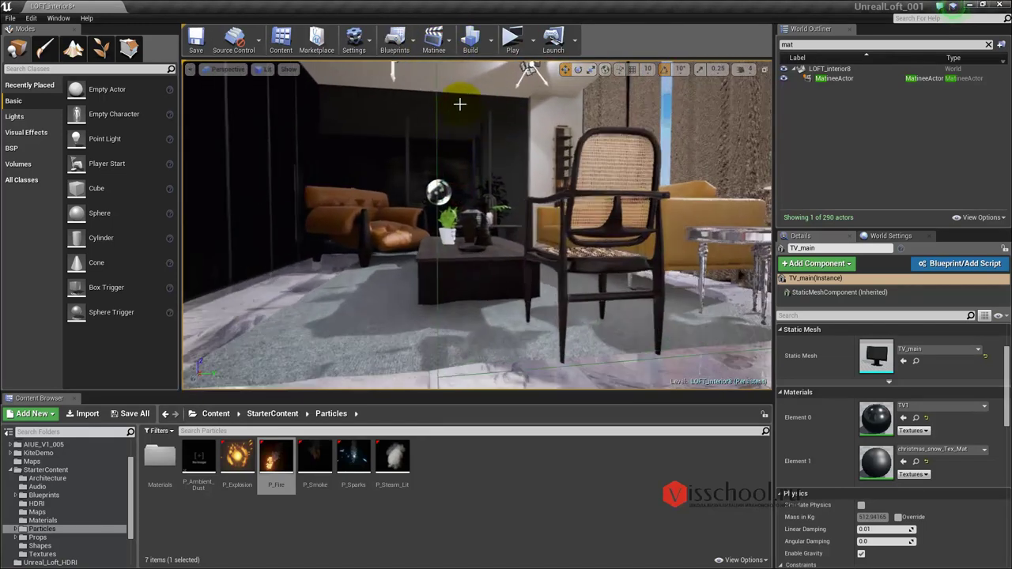
left_click(446, 38)
left_click(451, 15)
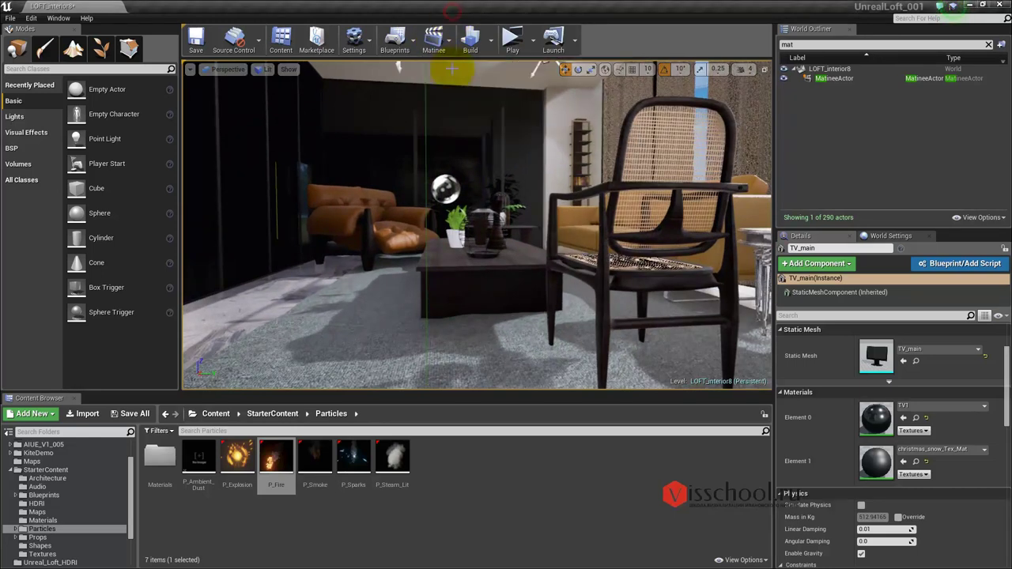
- Back the view up to the sofa and switch to the 3ds Max loft scene
mouse_move(540, 200)
left_mouse_down()
mouse_move(474, 240)
mouse_move(506, 237)
left_mouse_up()
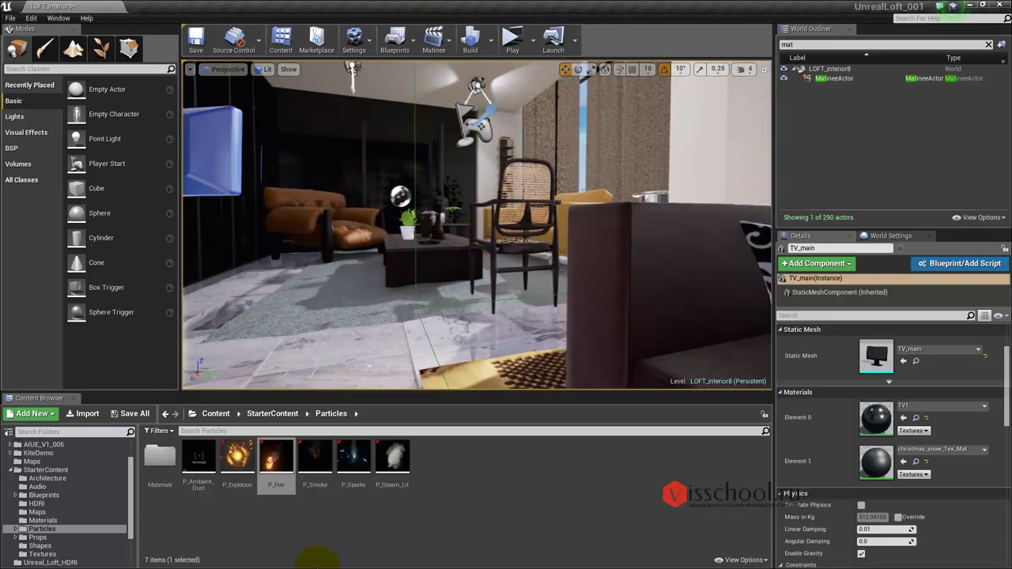
key("alt+Tab")
key("alt+Tab")
key("alt+Tab")
key("alt+Tab")
key("alt+Tab")
key("alt+Tab")
key("alt+Tab")
key("alt+Tab")
key("alt+Tab")
key("alt+Tab")
key("alt+Tab")
key("alt+Tab")
key("alt+Tab")
key("alt+Tab")
key("alt+Tab")
key("alt+Tab")
key("alt+Tab")
left_click_drag(52, 514, 207, 506)
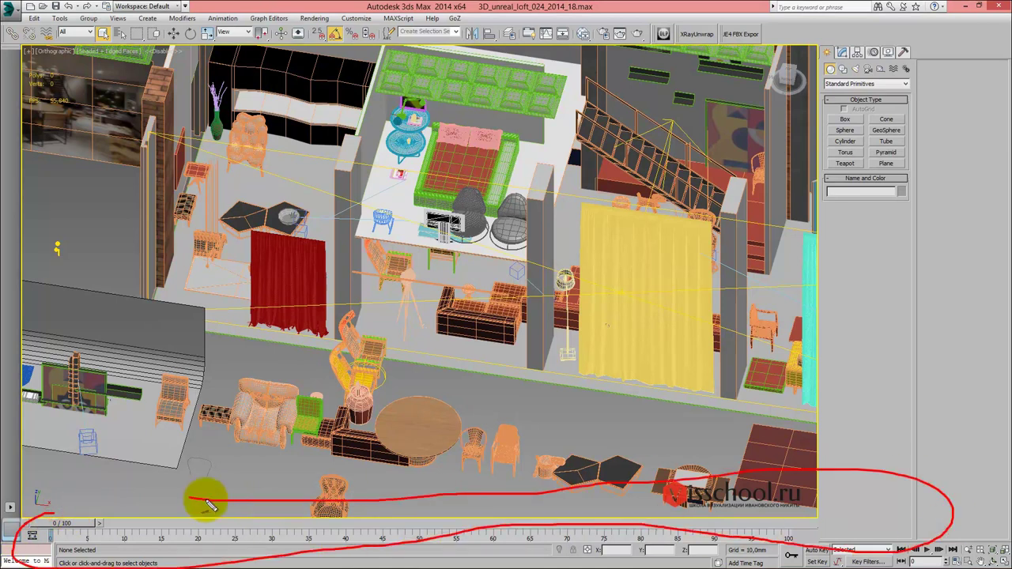
- Open Track View - Curve Editor, enlarge it to see it's empty, close it, and return to Unreal
key("Escape")
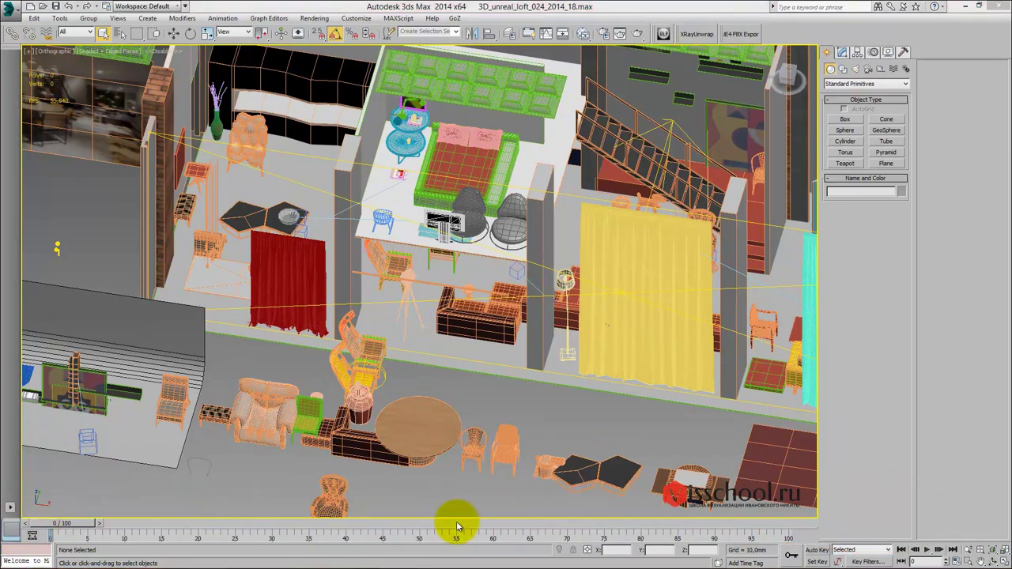
left_click(273, 18)
left_click(278, 34)
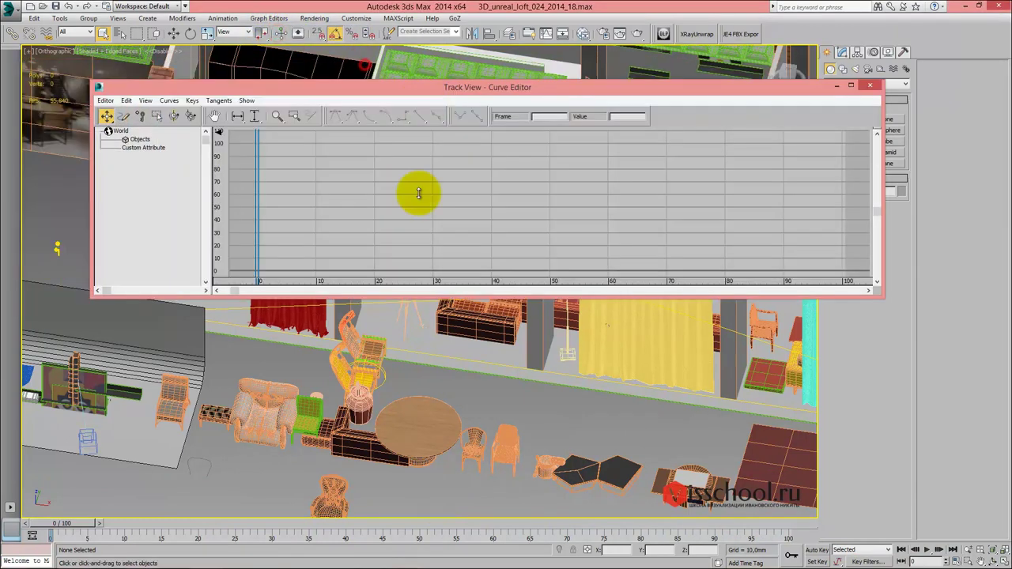
left_click_drag(414, 295, 414, 402)
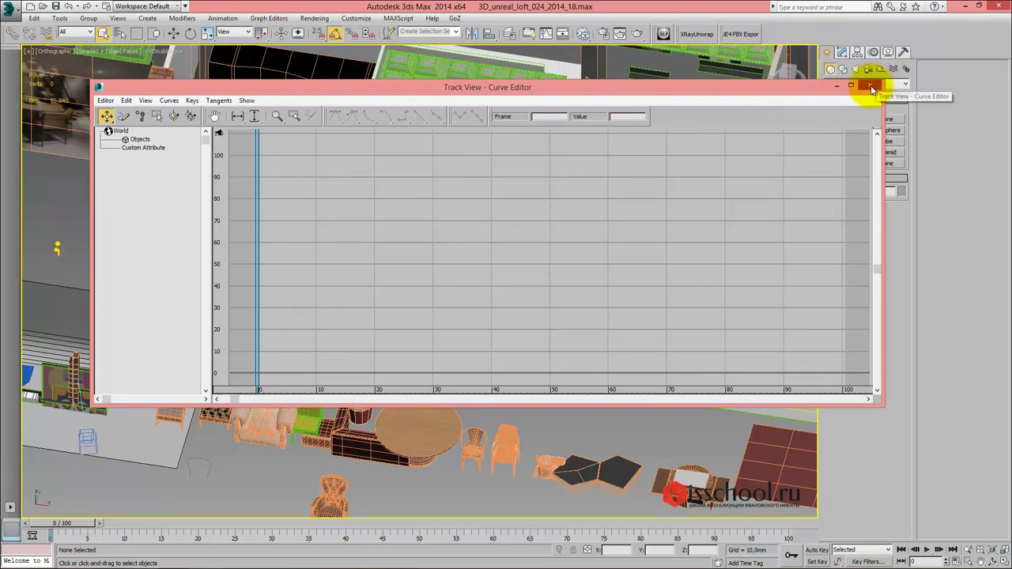
left_click(869, 85)
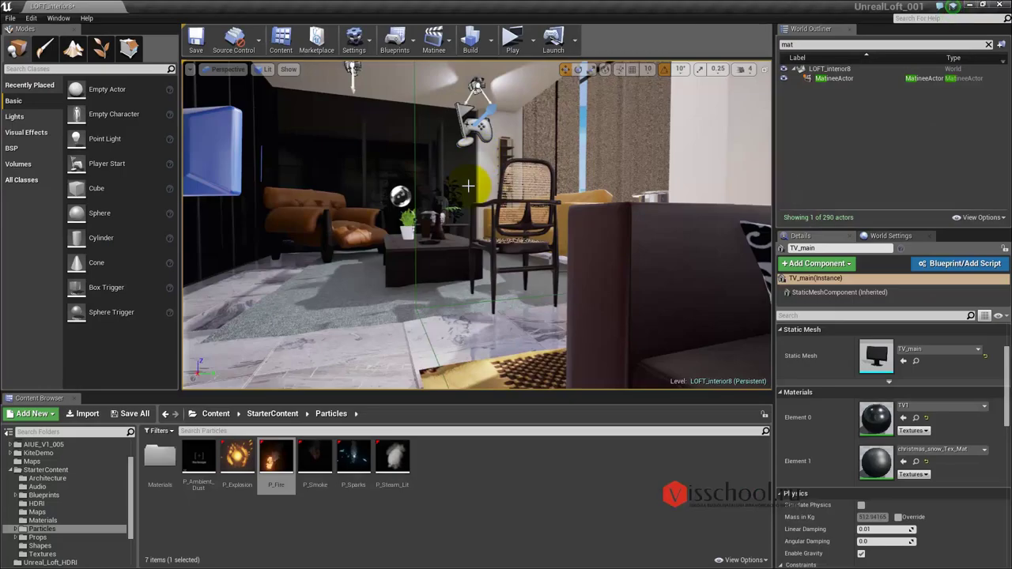
mouse_move(469, 186)
left_mouse_down()
mouse_move(620, 186)
mouse_move(500, 205)
mouse_move(710, 289)
left_mouse_up()
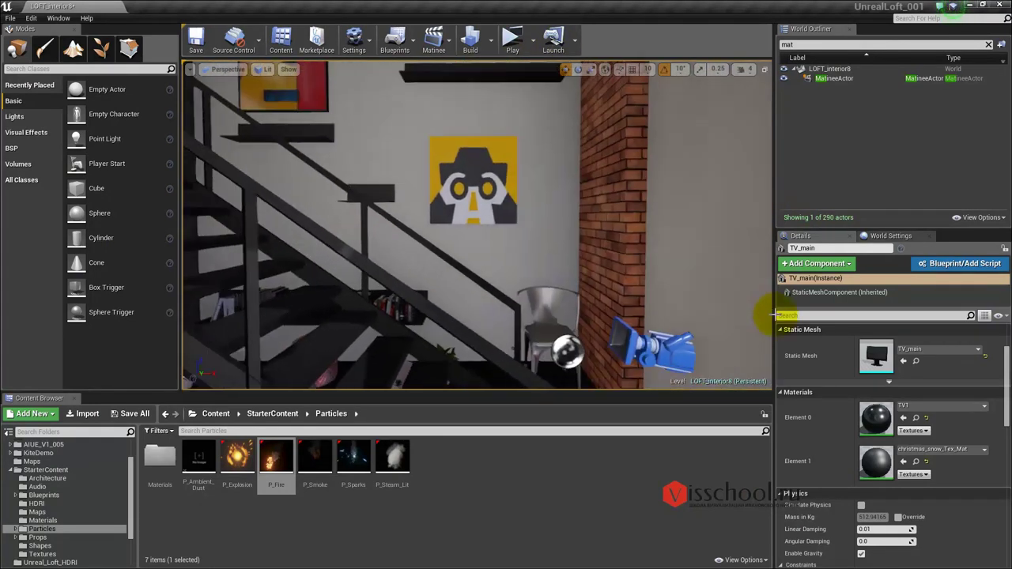
- Fly past the staircase to the dining area and TV, showing the Matinee dropdown with MatineeActor
mouse_move(710, 289)
left_mouse_down()
mouse_move(442, 174)
mouse_move(341, 180)
left_mouse_up()
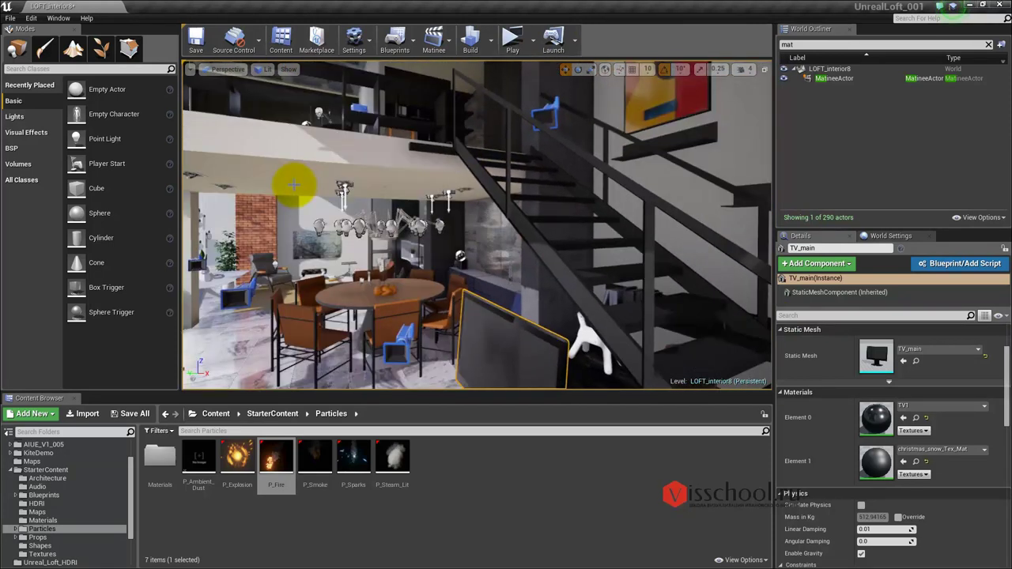
left_click_drag(341, 180, 358, 6)
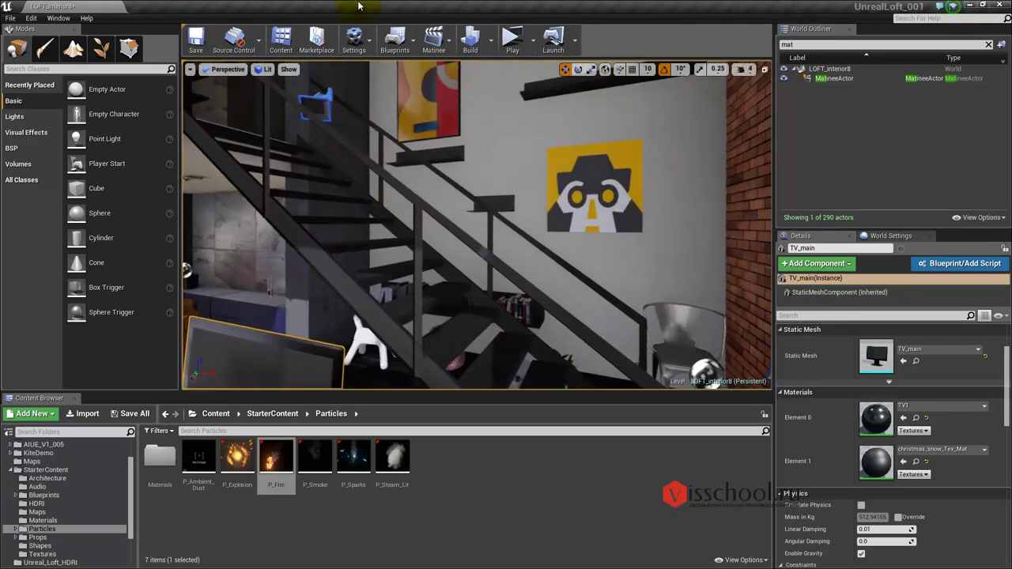
left_click(433, 40)
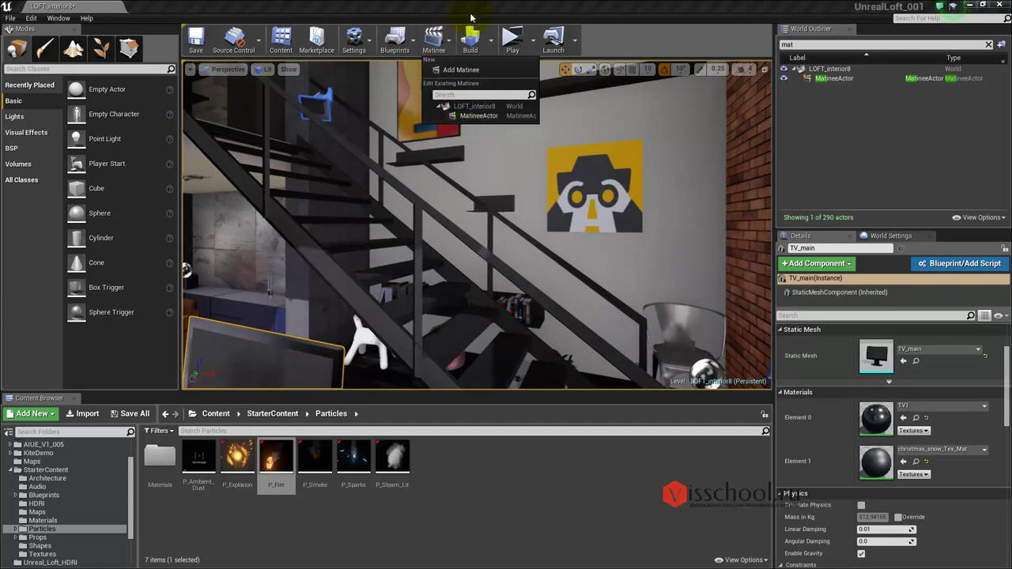
mouse_move(361, 210)
right_mouse_down()
mouse_move(287, 328)
mouse_move(266, 328)
right_mouse_up()
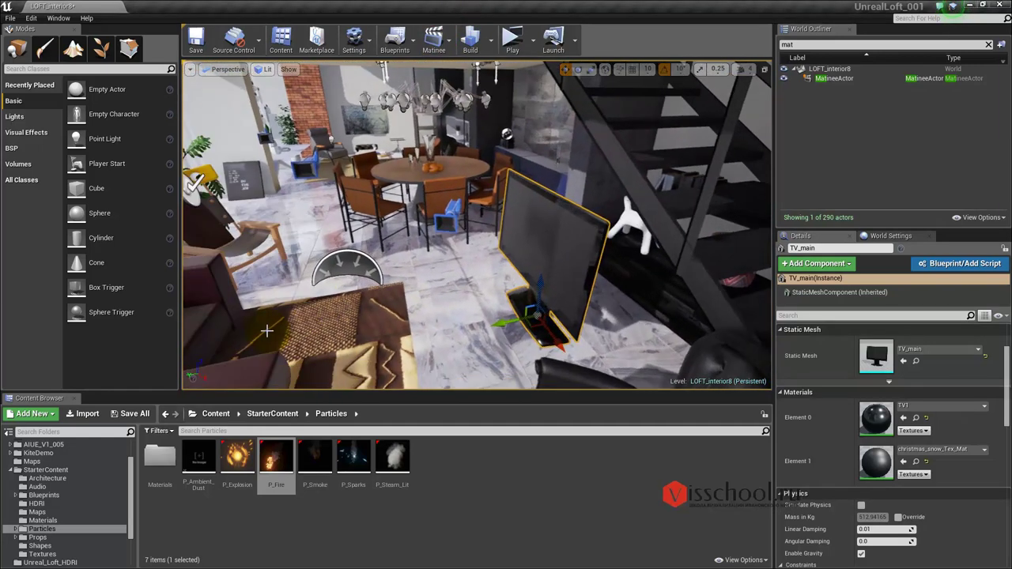
left_click(450, 43)
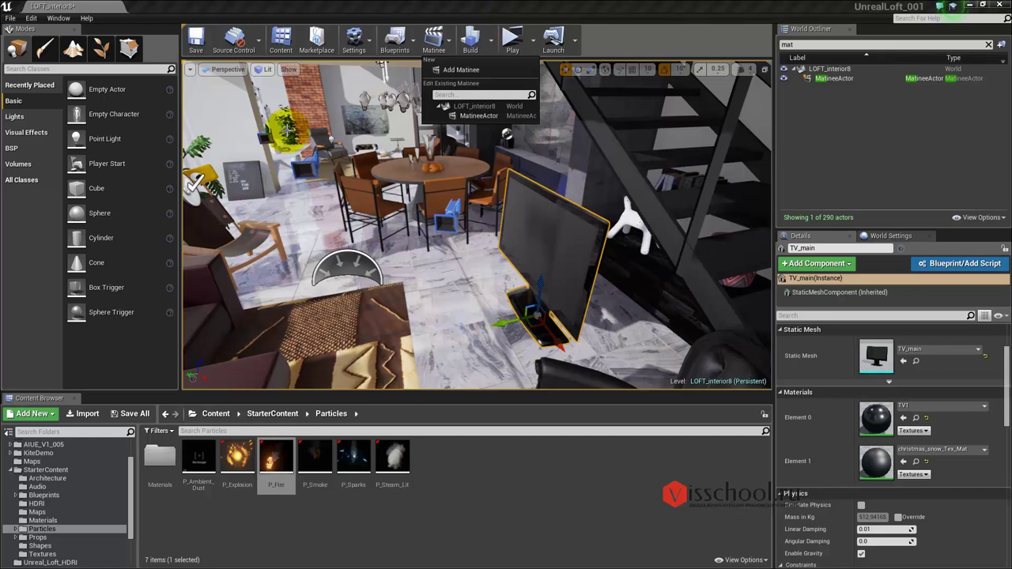
- Select the grey chair, then open the existing MatineeActor sequence for editing
left_click(439, 223)
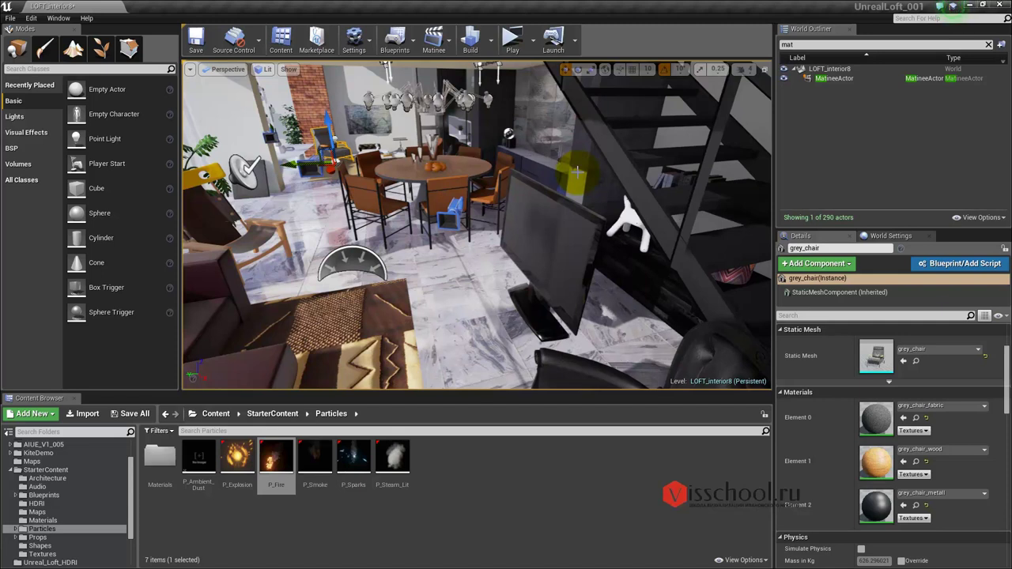
left_click(434, 38)
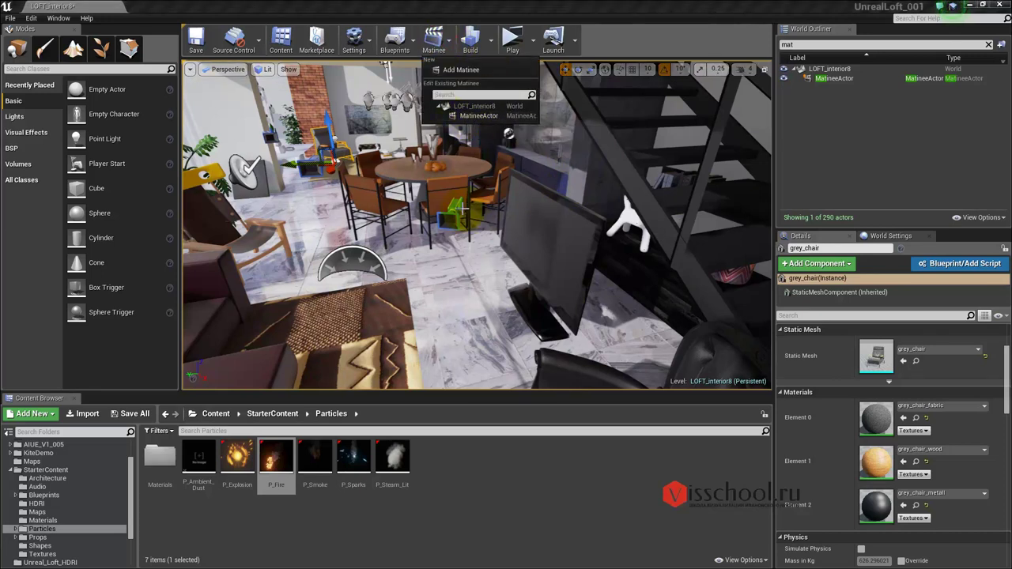
left_click(479, 116)
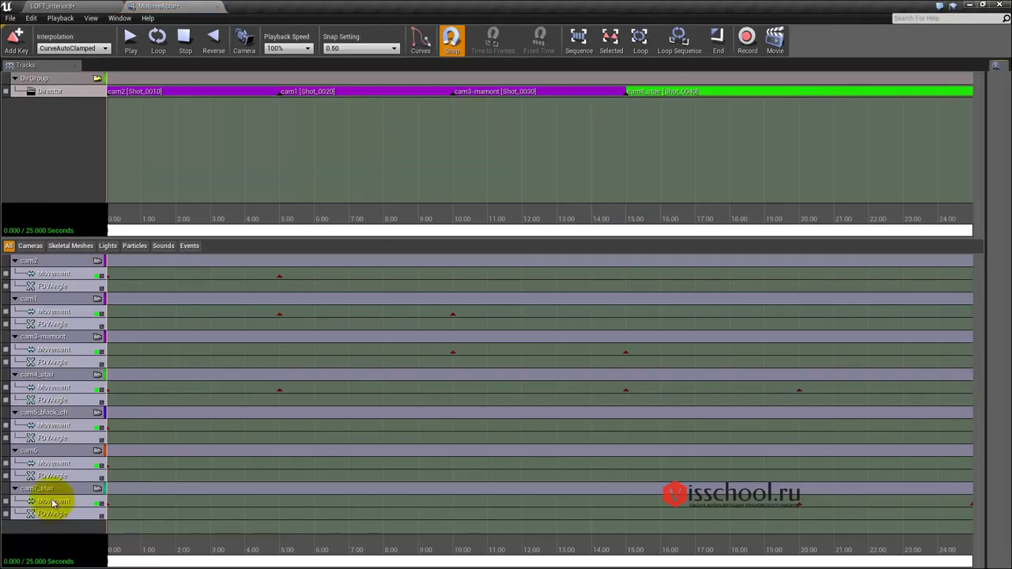
left_click(77, 10)
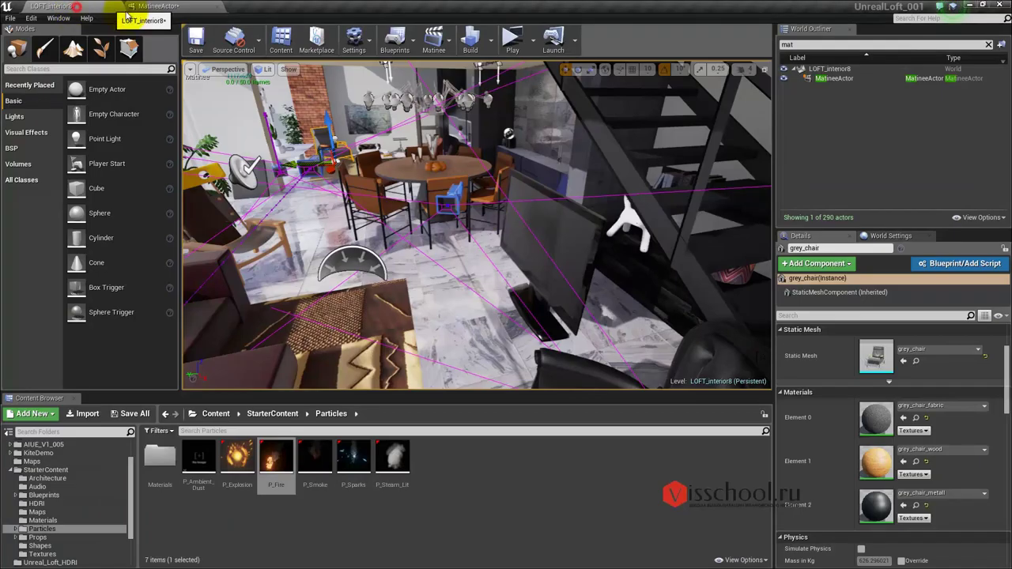
right_click_drag(462, 249, 557, 131)
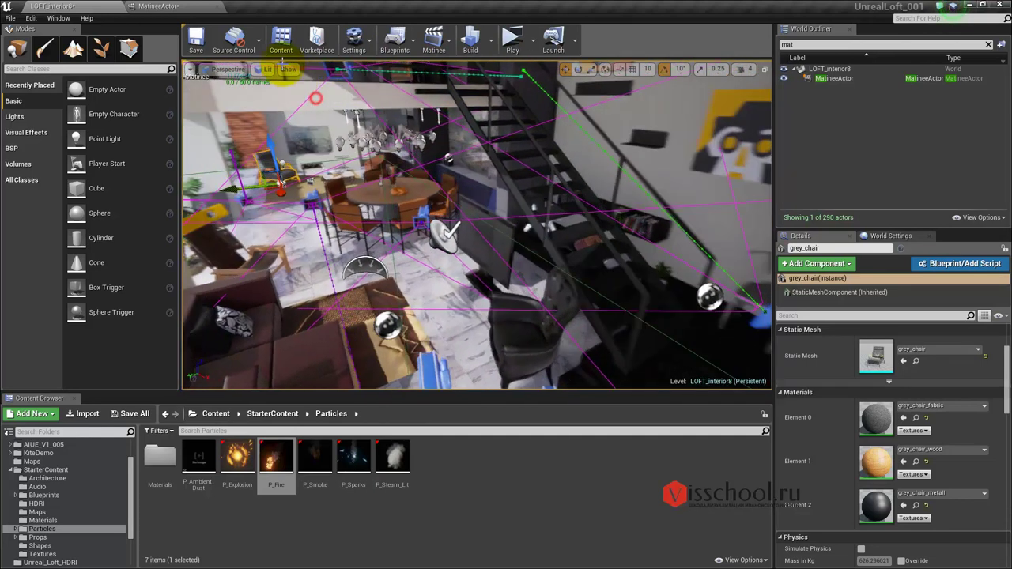
left_click(257, 142)
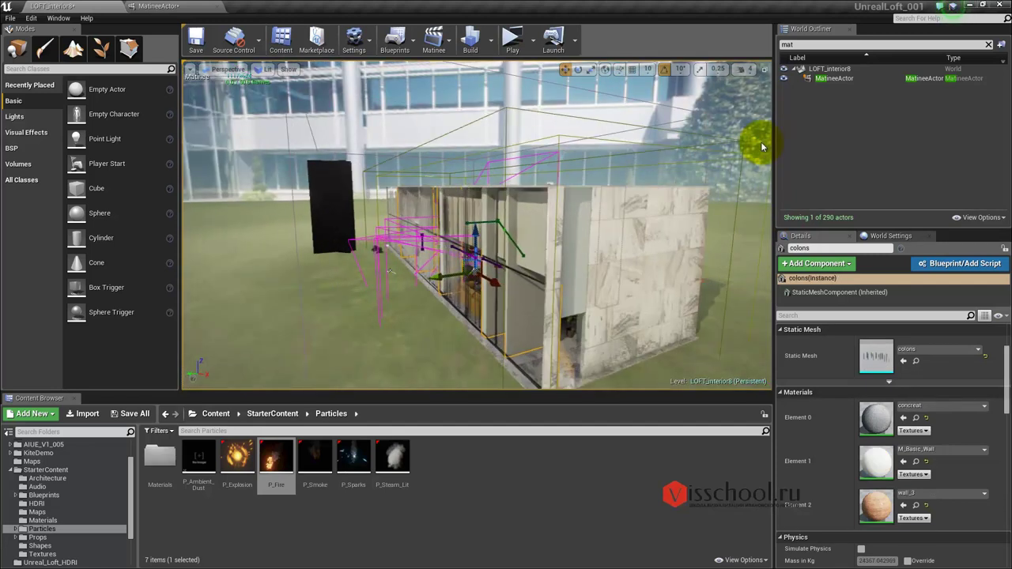
left_click(802, 44)
type("w")
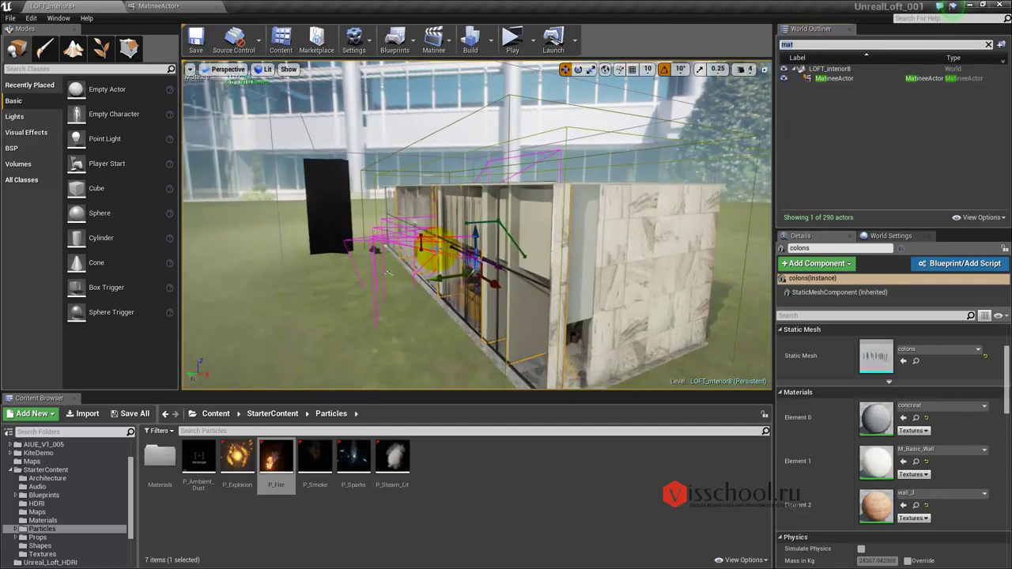
mouse_move(676, 117)
right_mouse_down()
mouse_move(412, 269)
mouse_move(351, 91)
right_mouse_up()
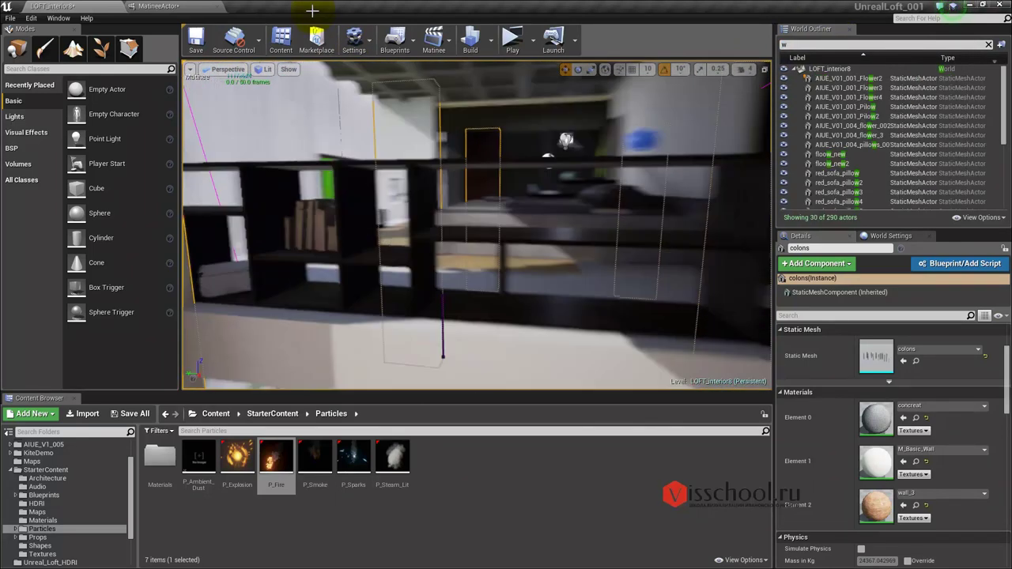
right_click_drag(352, 91, 407, 287)
left_click(561, 249)
key("f")
mouse_move(525, 234)
left_mouse_down("alt")
mouse_move(451, 229)
mouse_move(542, 232)
mouse_move(537, 218)
left_mouse_up("alt")
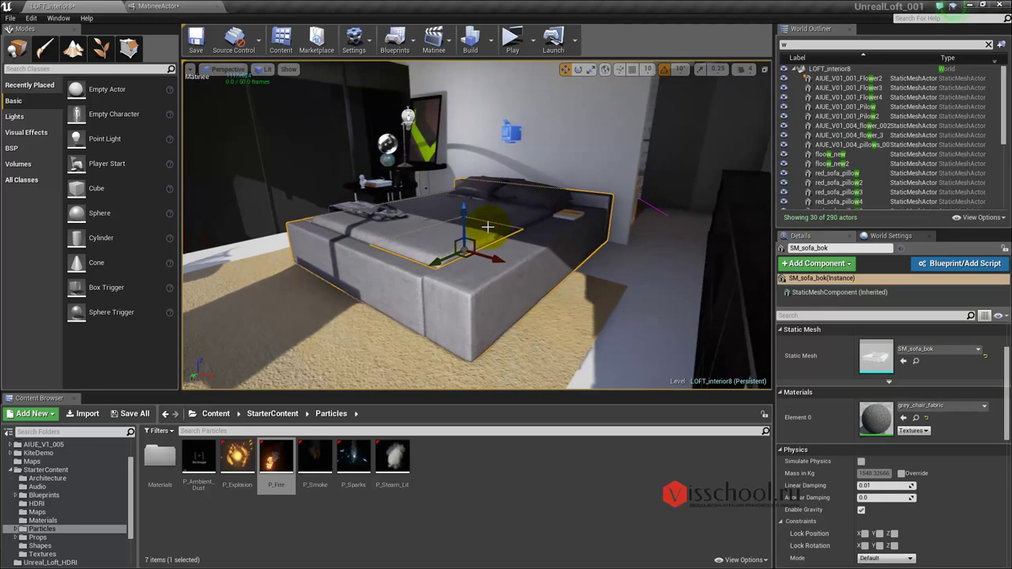
left_click_drag(485, 228, 451, 248, "alt")
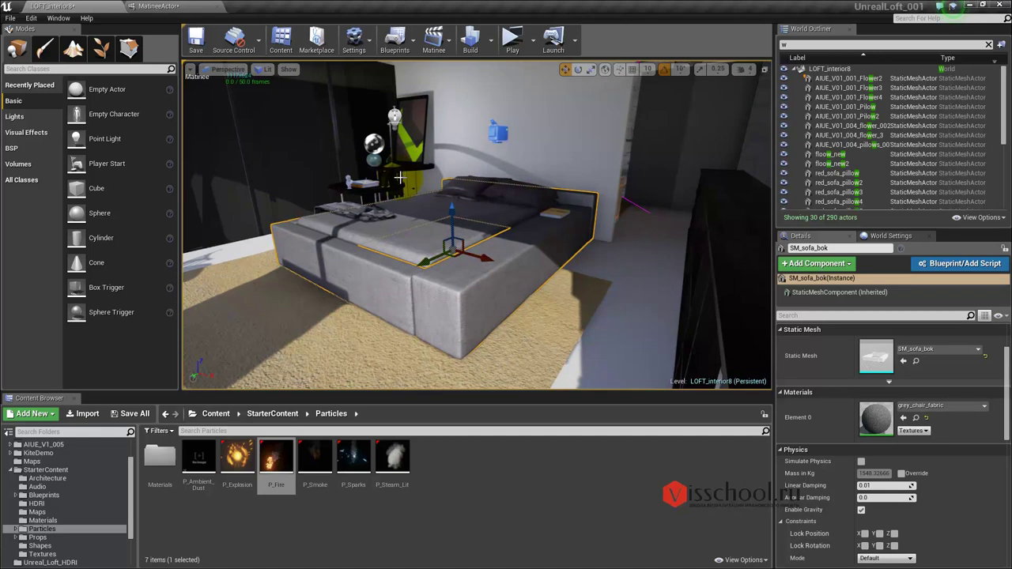
left_click(482, 134)
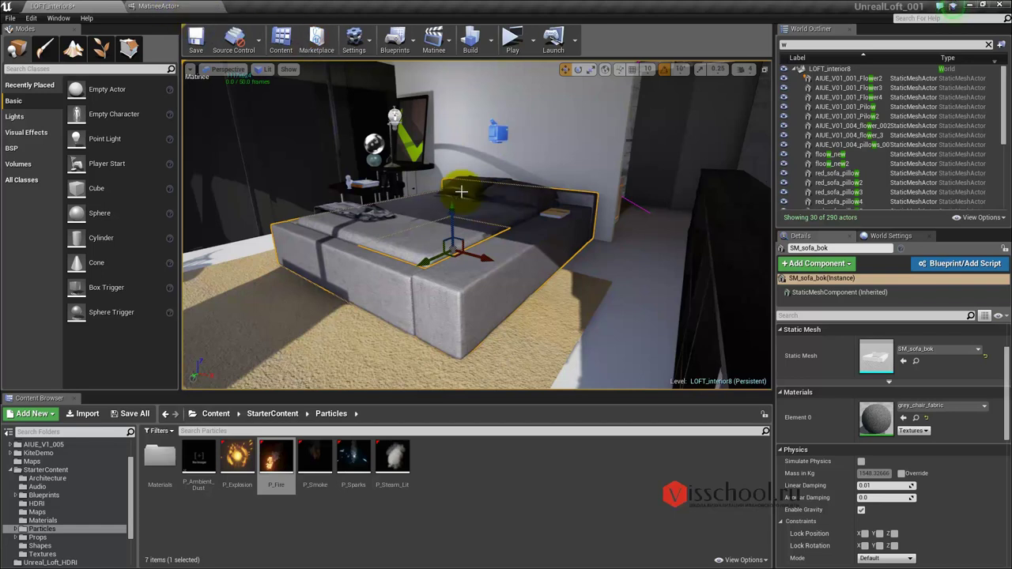
left_click(790, 44)
type("ыф")
key("BackSpace")
key("BackSpace")
type("ma")
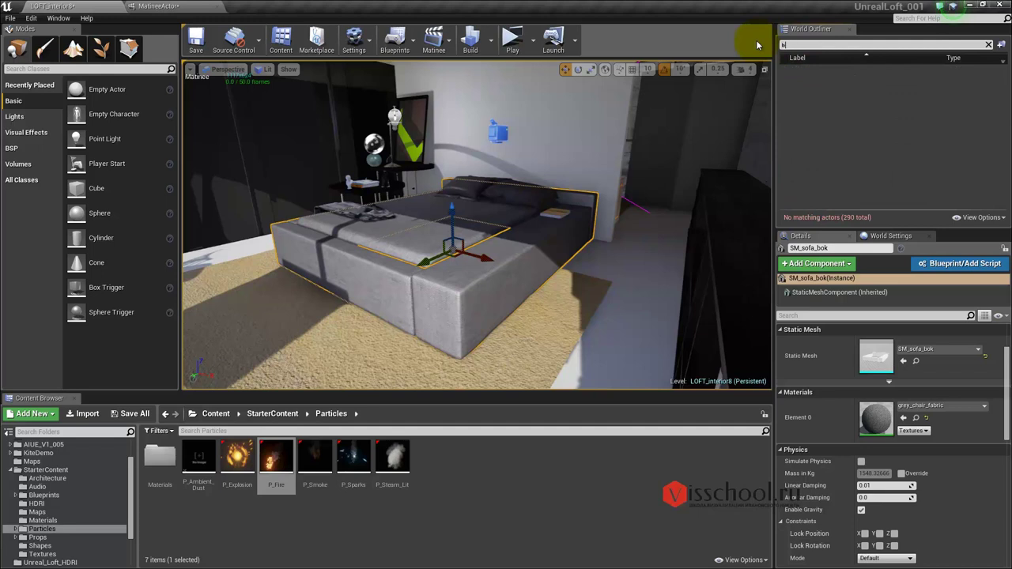
type("t")
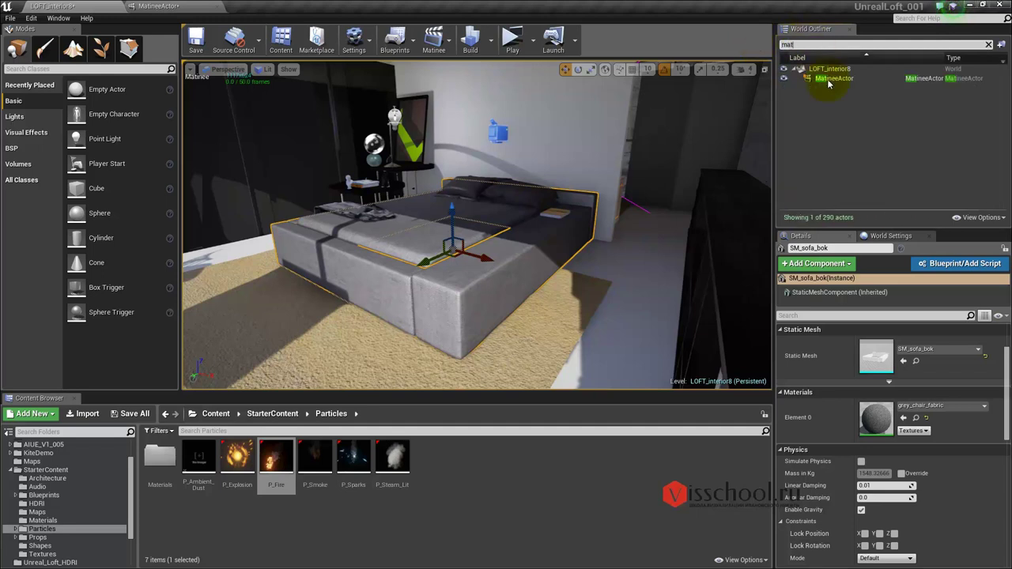
- Select MatineeActor in the World Outliner and bring its Matinee editor tab to the front
left_click(834, 78)
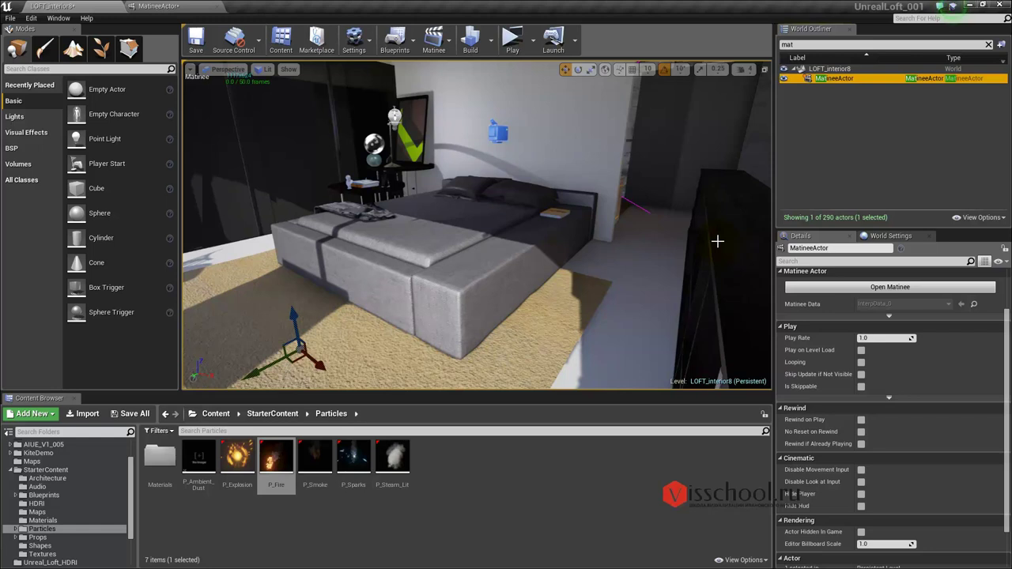
left_click(155, 7)
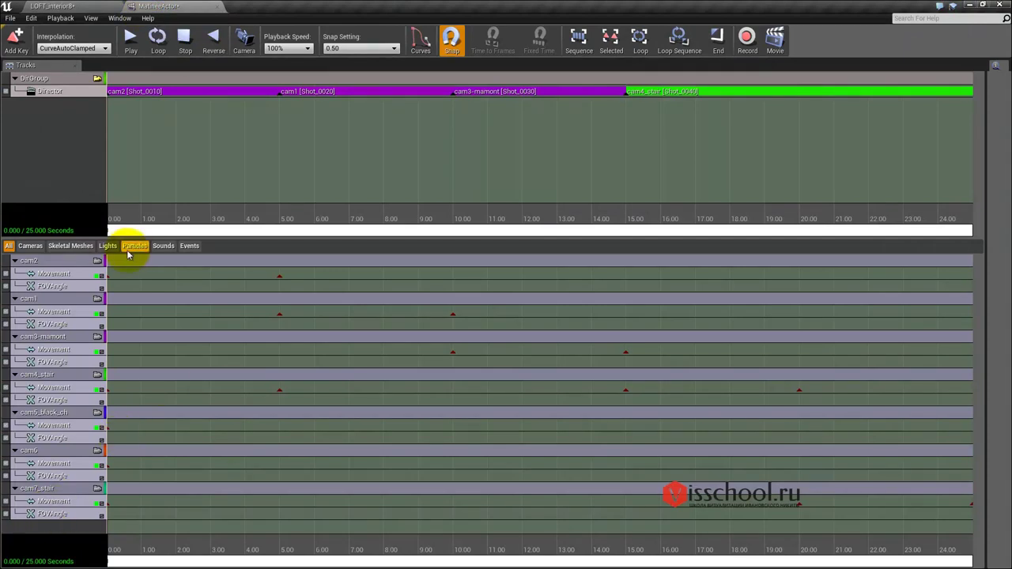
- Add a camera group named cam8_2_floor, then delete that group again
right_click(43, 526)
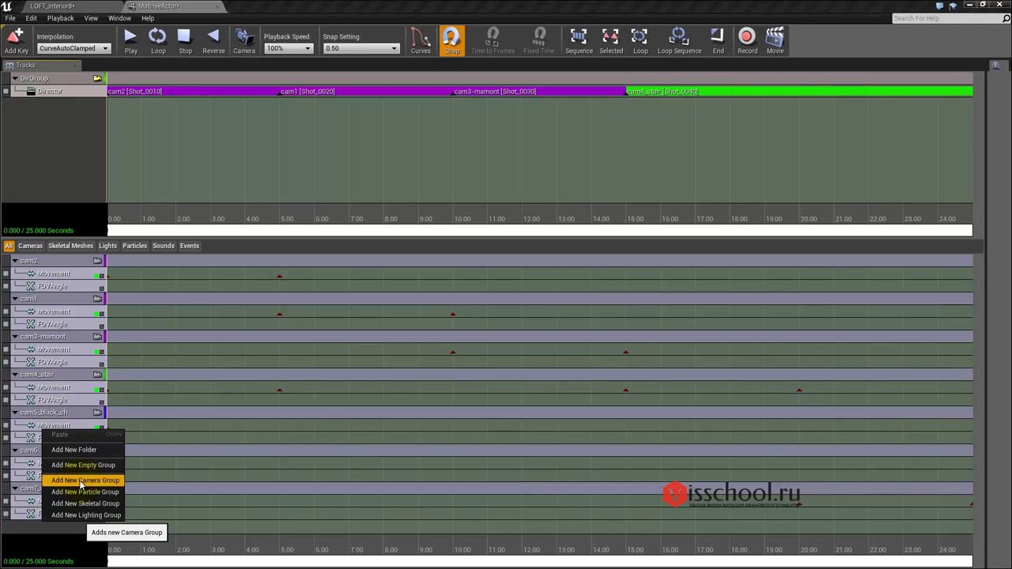
left_click(79, 481)
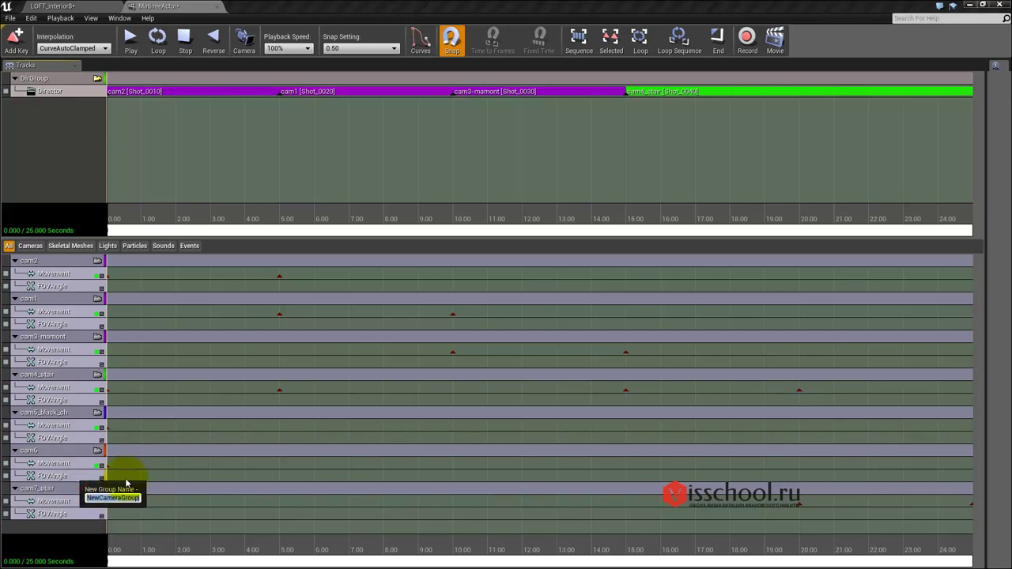
type("cam8_")
type("2 floor")
key("Left")
key("Left")
key("BackSpace")
type("_")
key("Return")
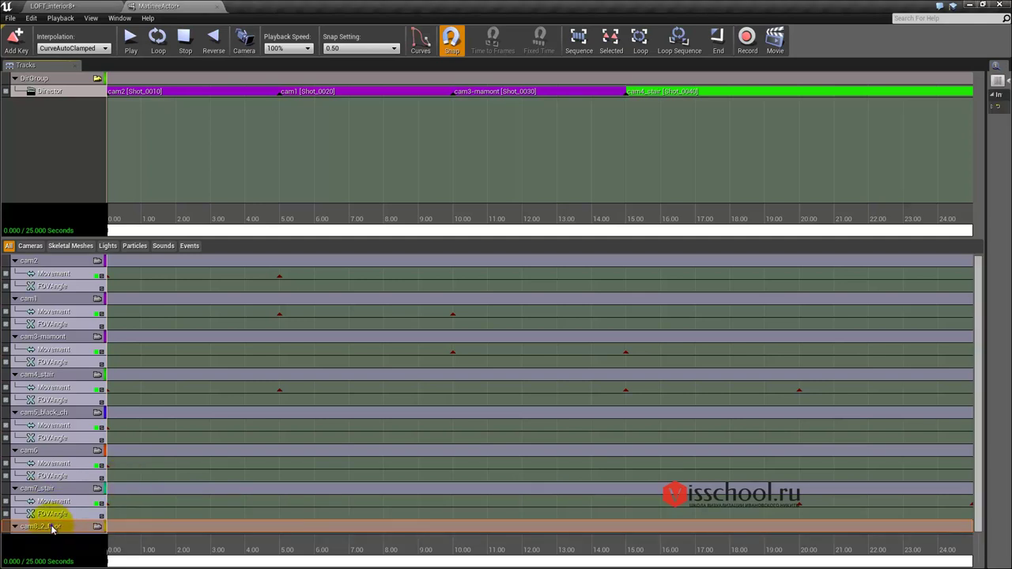
right_click(52, 526)
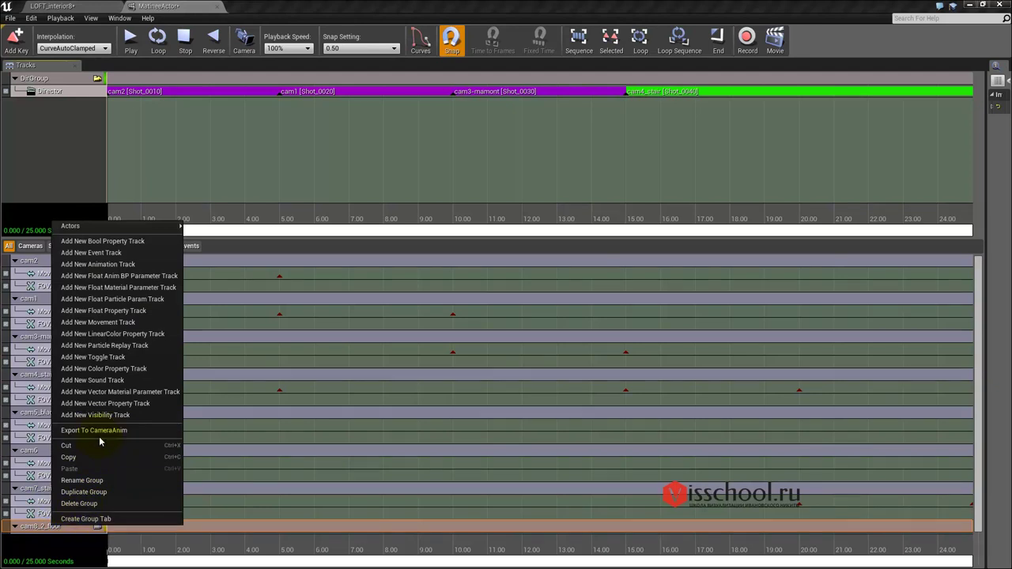
left_click(80, 504)
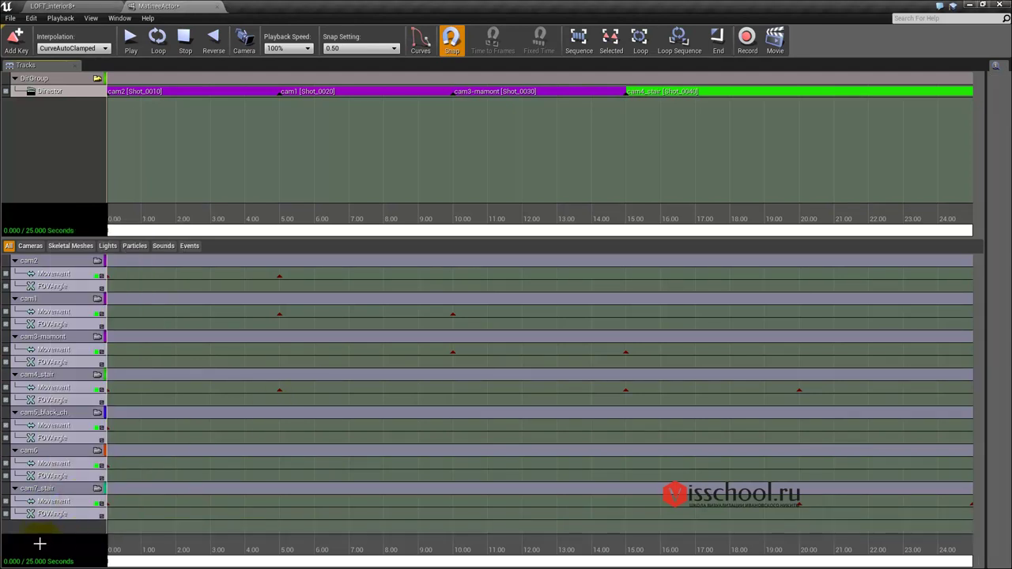
- Add a new cam8_2_floor camera group and enlarge the track list to show its tracks
right_click(45, 520)
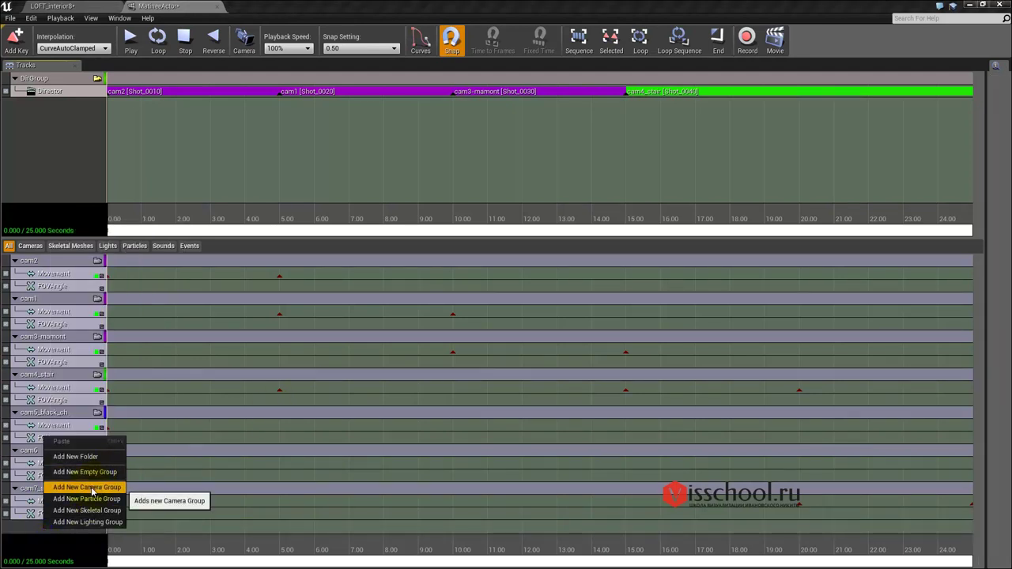
left_click(94, 489)
type("cam8_")
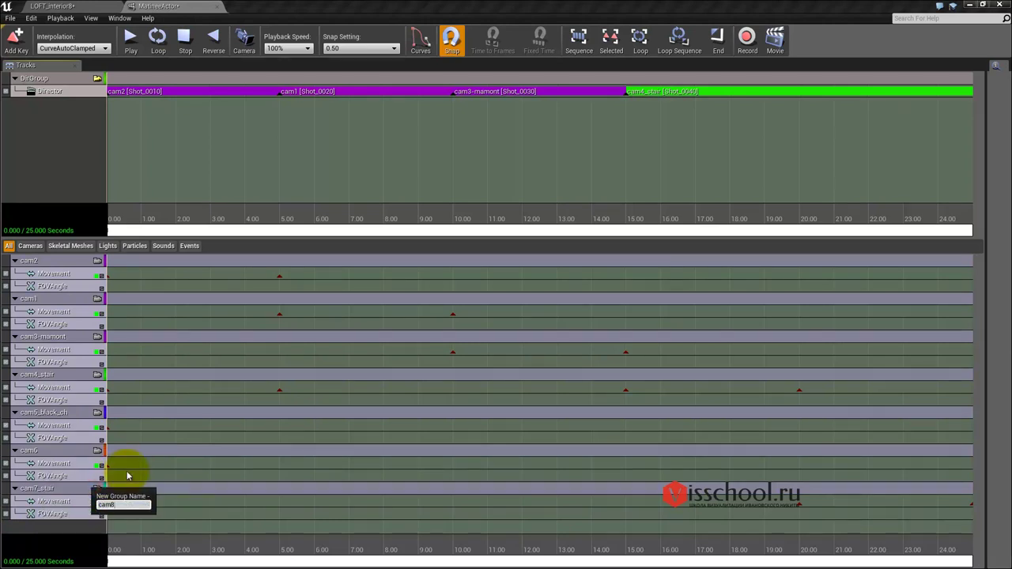
type("2_floor")
key("Return")
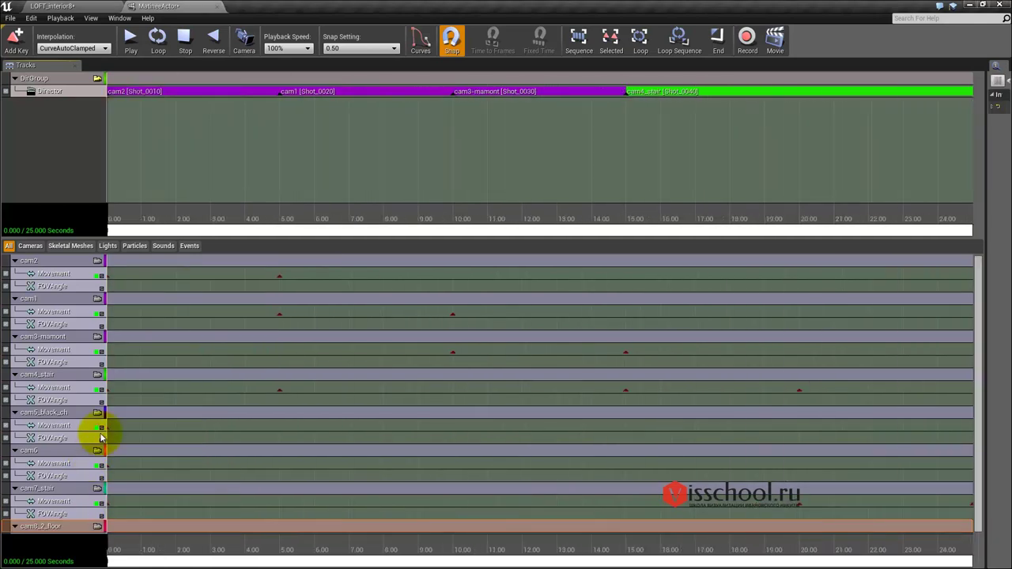
left_click_drag(75, 230, 75, 167)
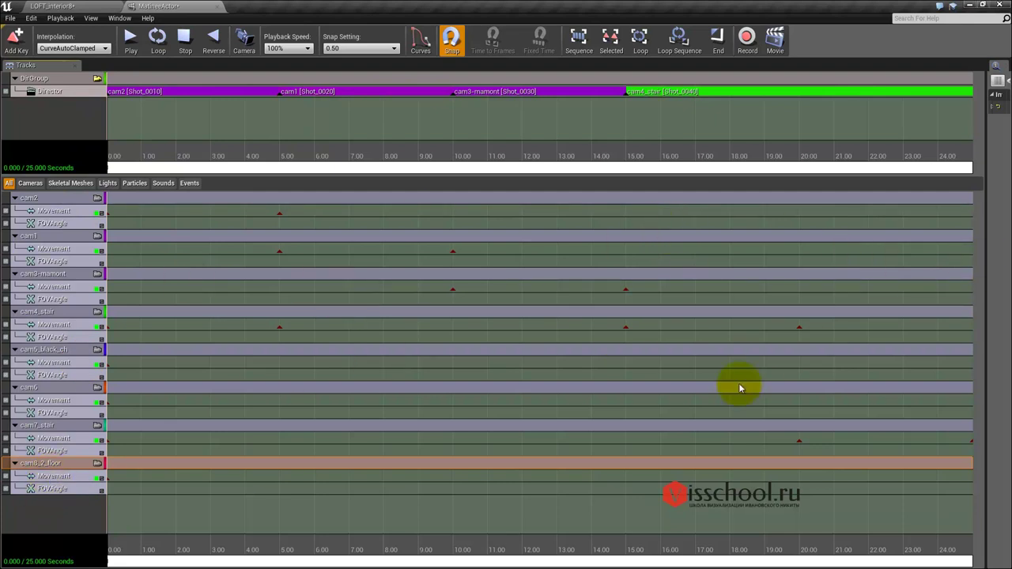
- Drag the sequence-end and loop-end markers from 25 out to 30 seconds
scroll(738, 388, "down", 1)
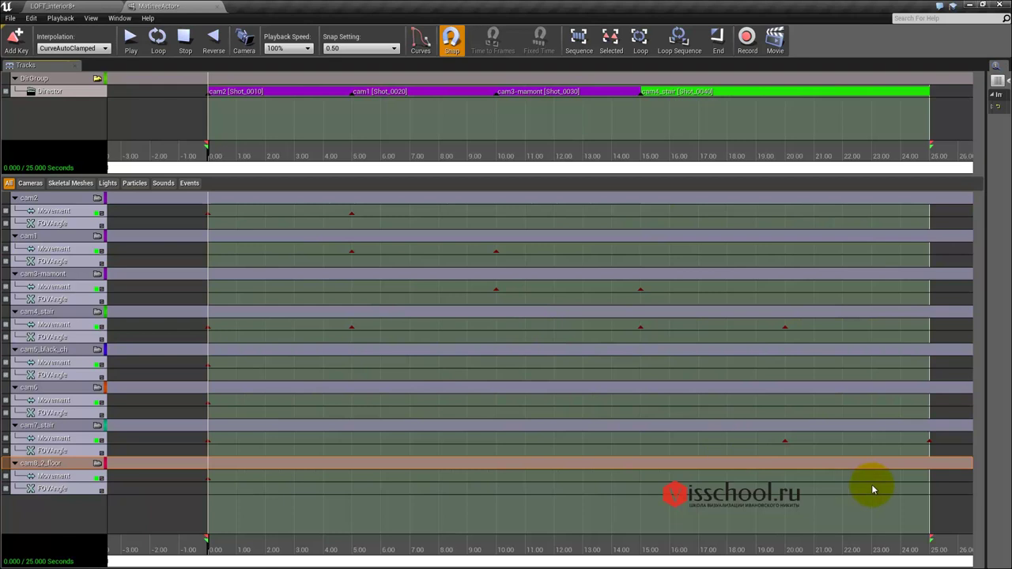
scroll(798, 408, "down", 2)
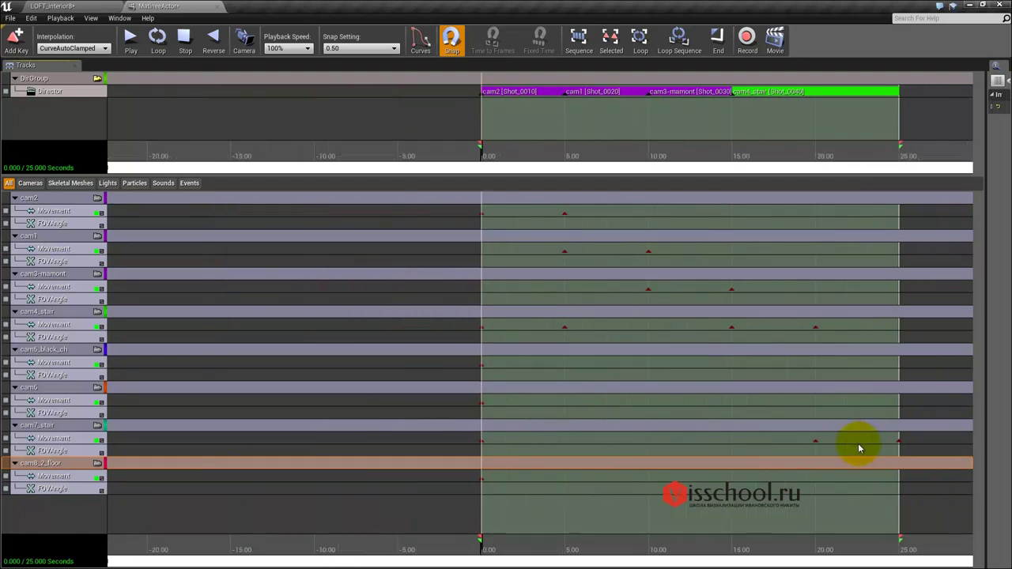
scroll(899, 529, "up", 1)
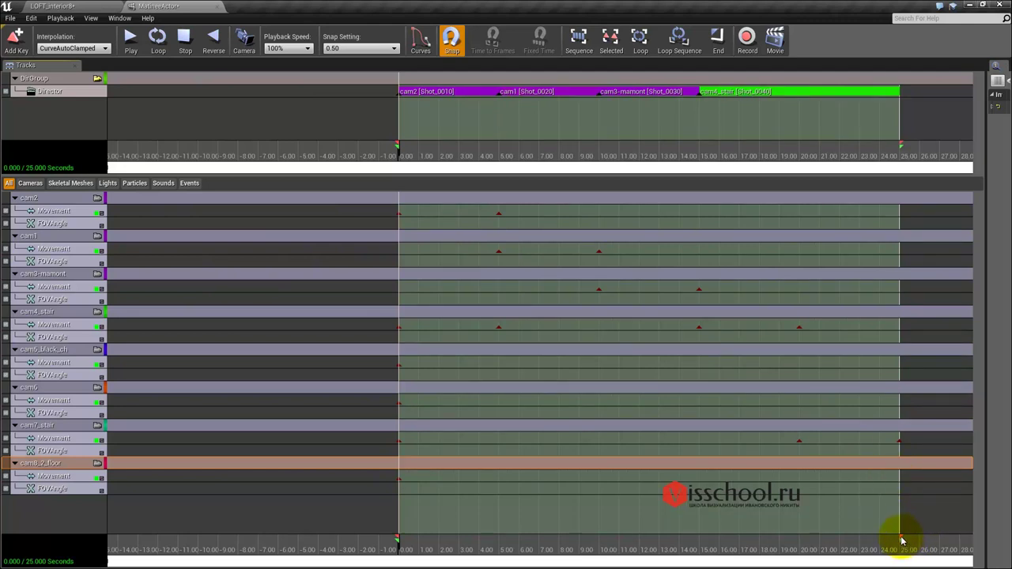
left_click(902, 542)
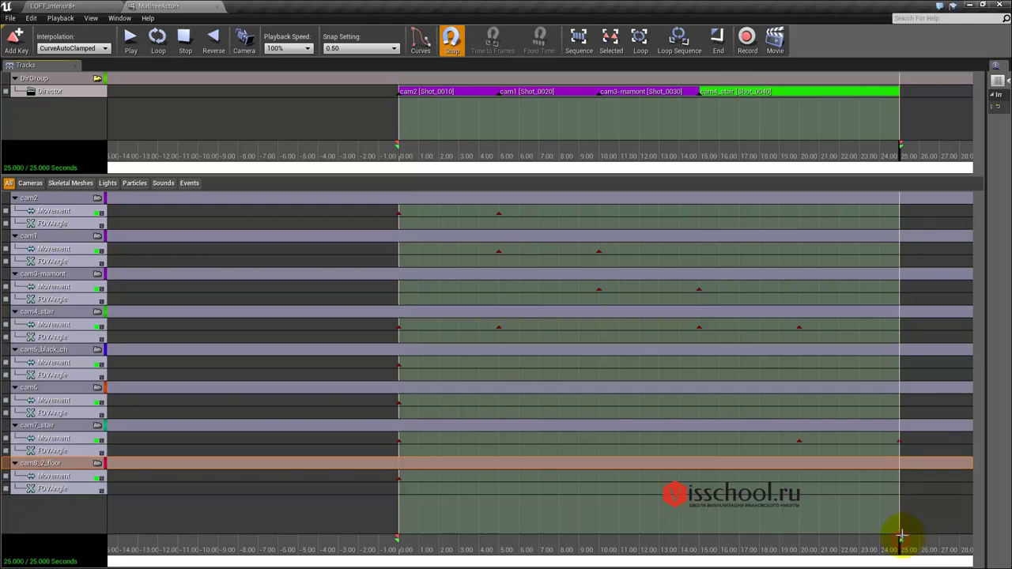
left_click_drag(903, 542, 958, 540)
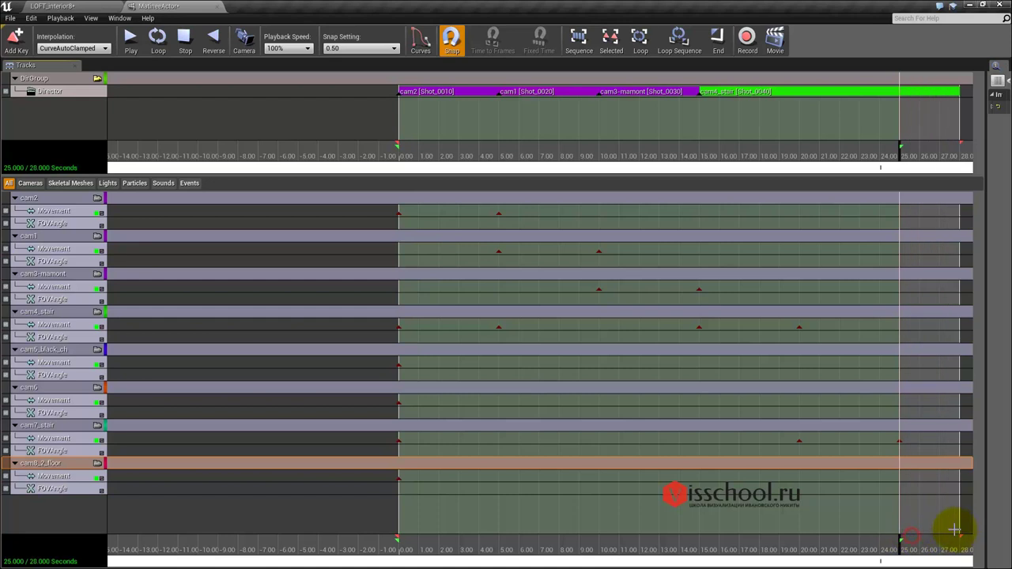
scroll(865, 481, "down", 1)
right_click(850, 473)
key("Escape")
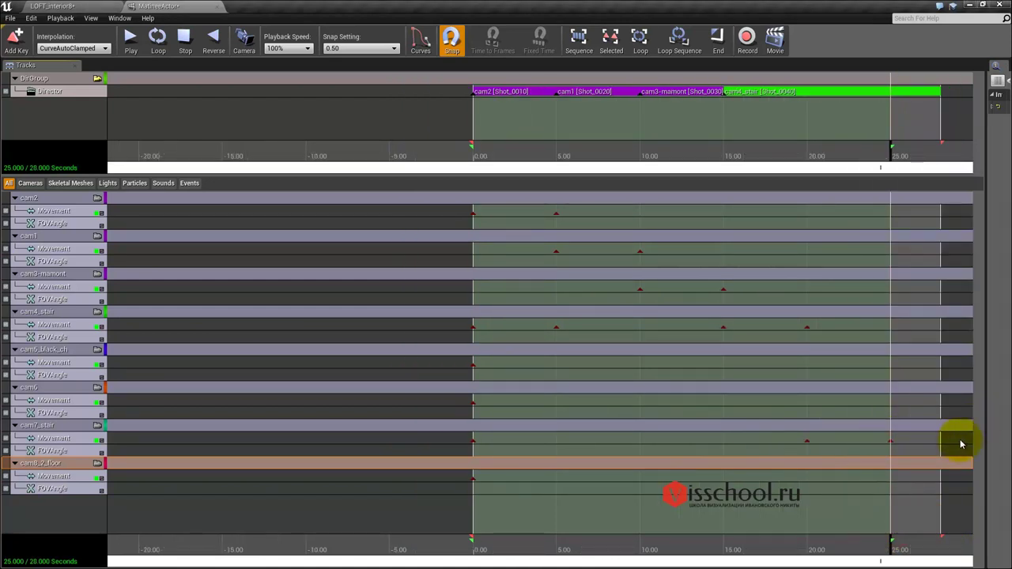
left_click_drag(949, 439, 658, 371)
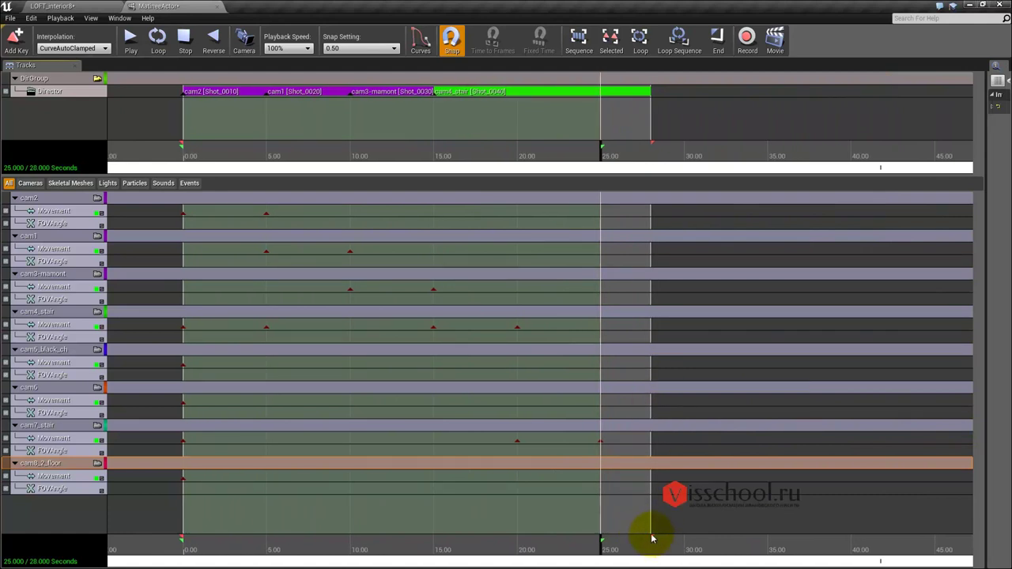
mouse_move(652, 538)
left_mouse_down()
mouse_move(712, 540)
mouse_move(685, 538)
left_mouse_up()
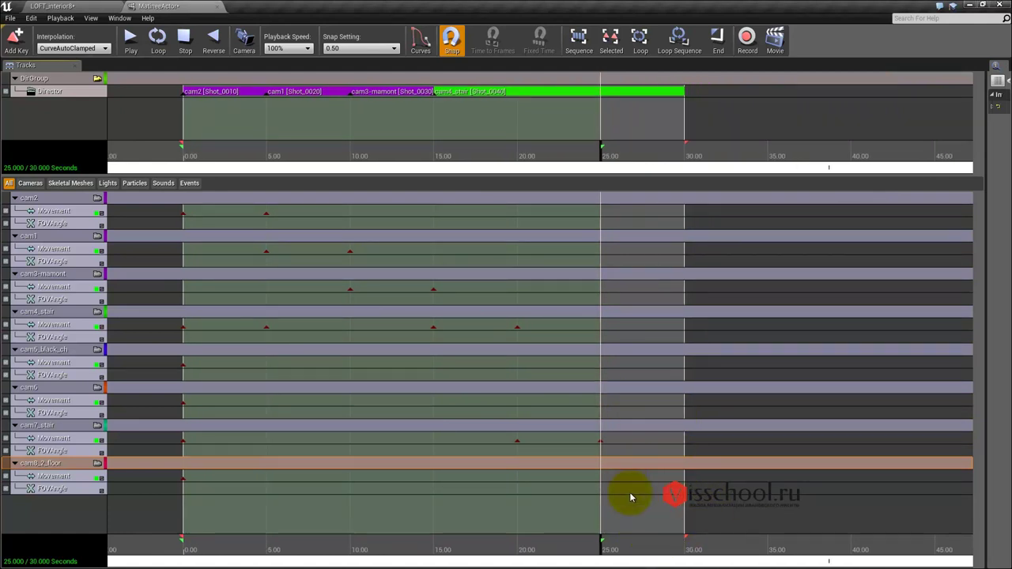
left_click_drag(601, 540, 684, 540)
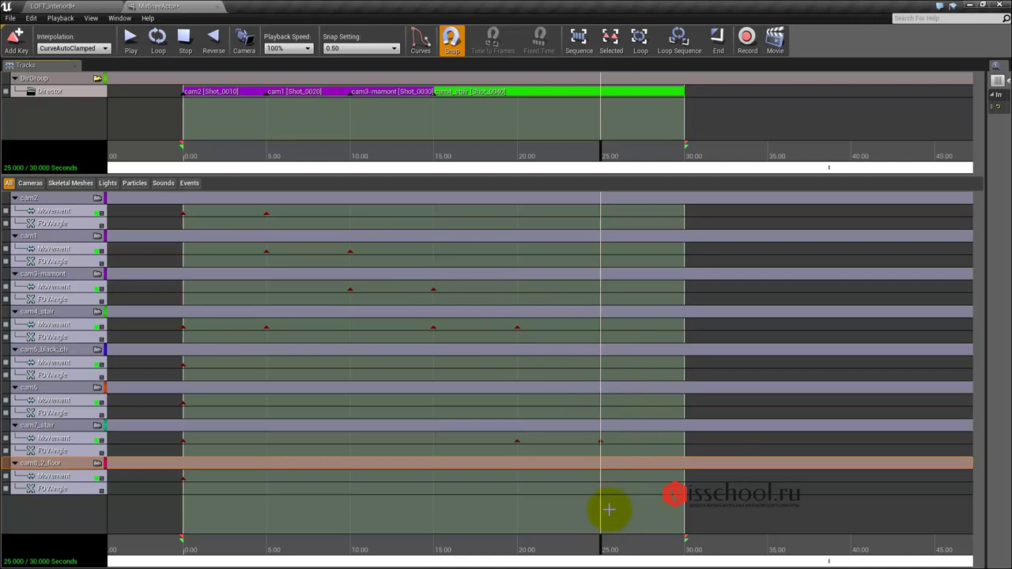
- Select the Movement track under the cam8_2_floor group
left_click(45, 476)
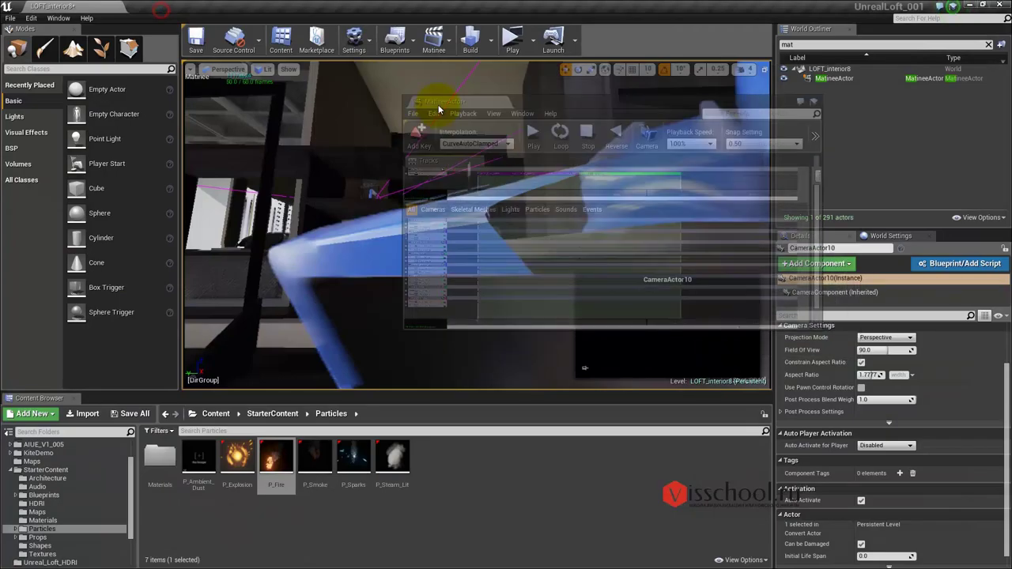
- Float the Matinee editor as an enlarged window beside the level viewport
left_click_drag(168, 10, 440, 104)
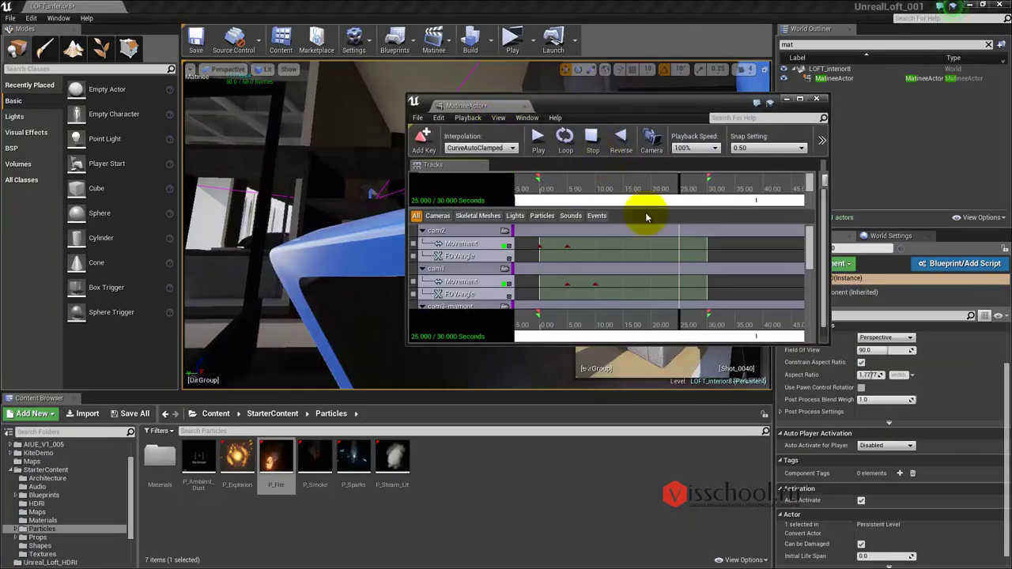
left_click_drag(826, 343, 1005, 559)
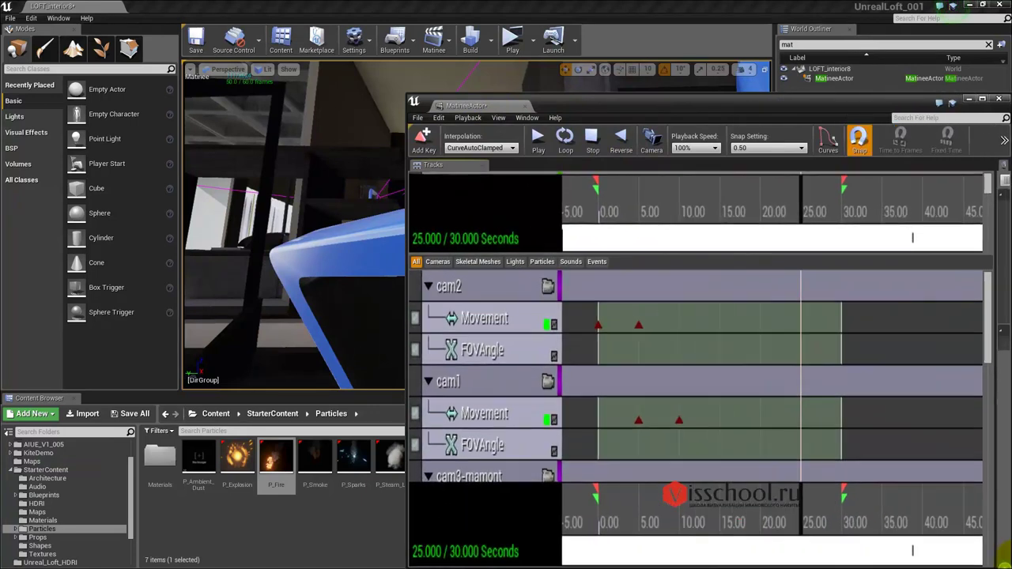
left_click_drag(695, 105, 613, 82)
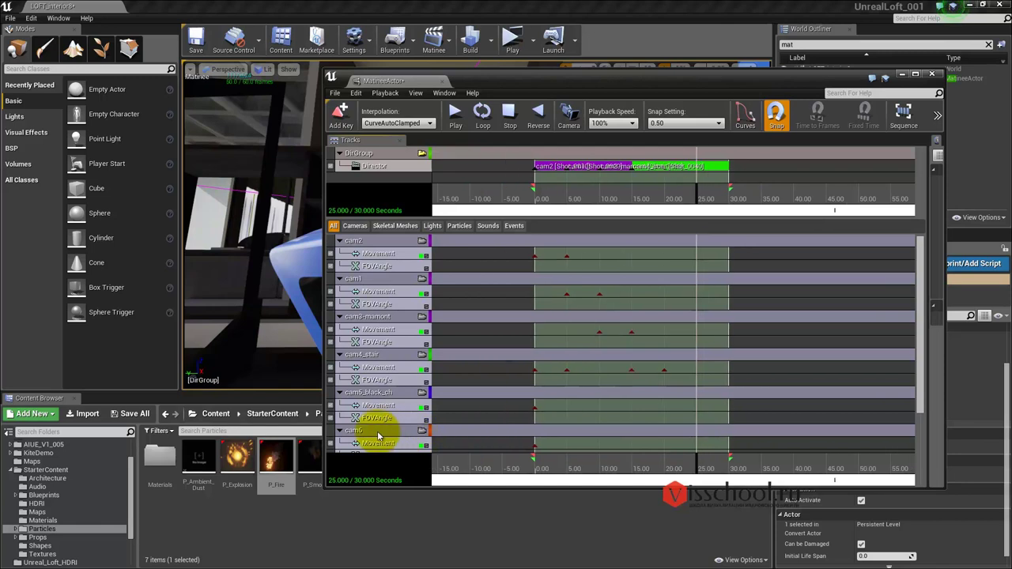
left_click_drag(921, 317, 925, 417)
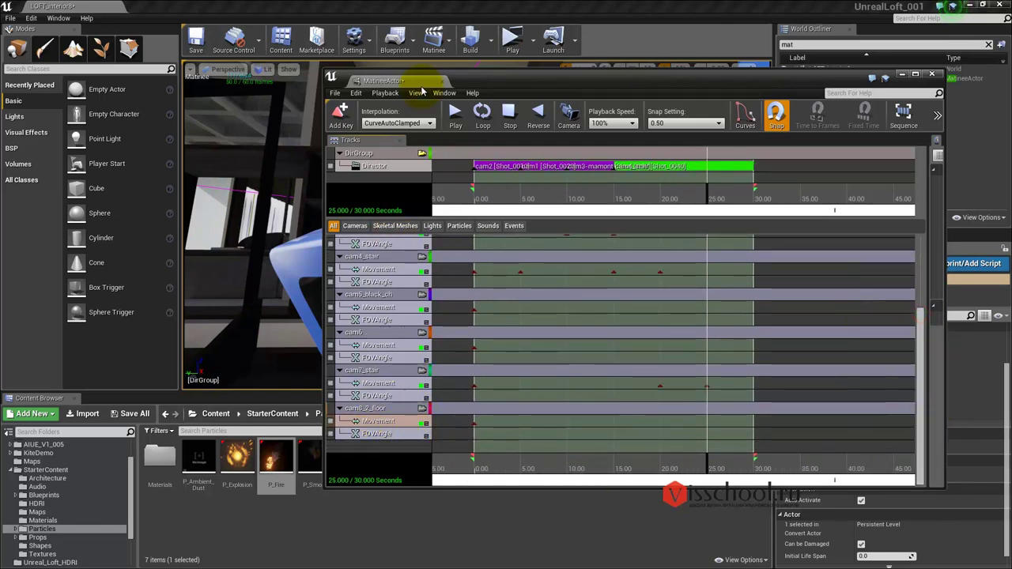
left_click_drag(414, 80, 601, 303)
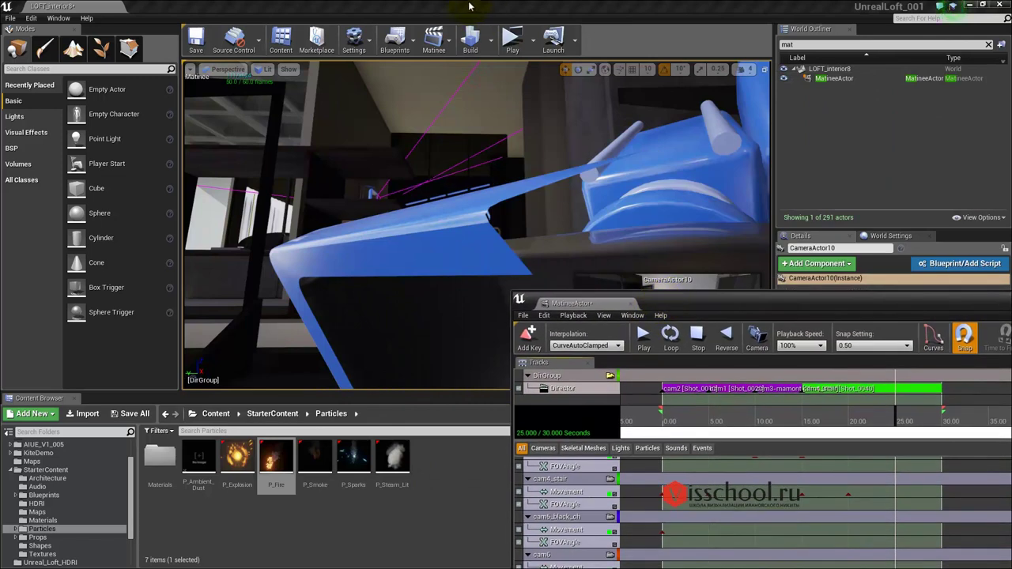
left_click(466, 7)
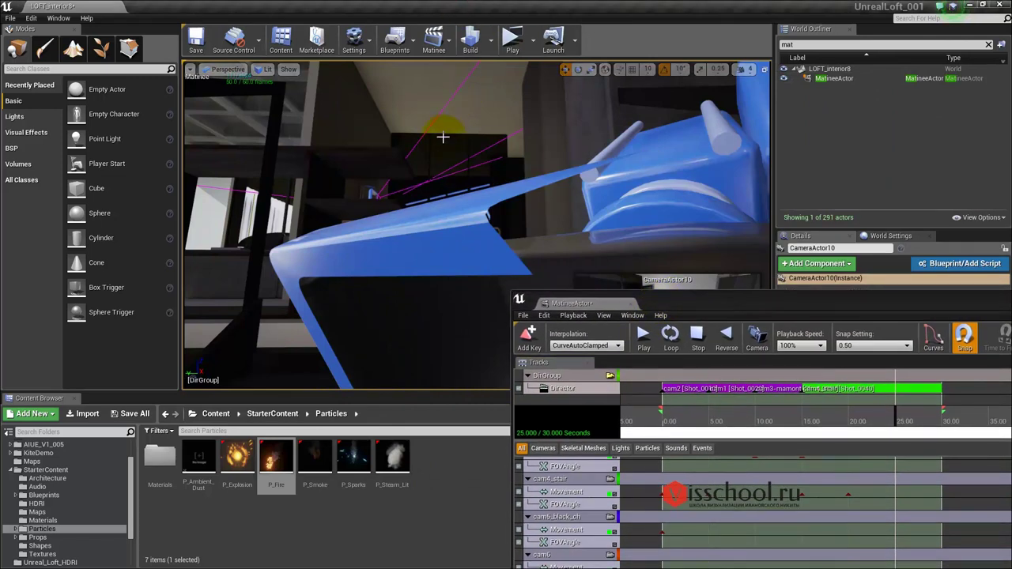
- Frame the rama16 picture frame in the viewport, then select CameraActor10
left_click(443, 137)
left_click(562, 249)
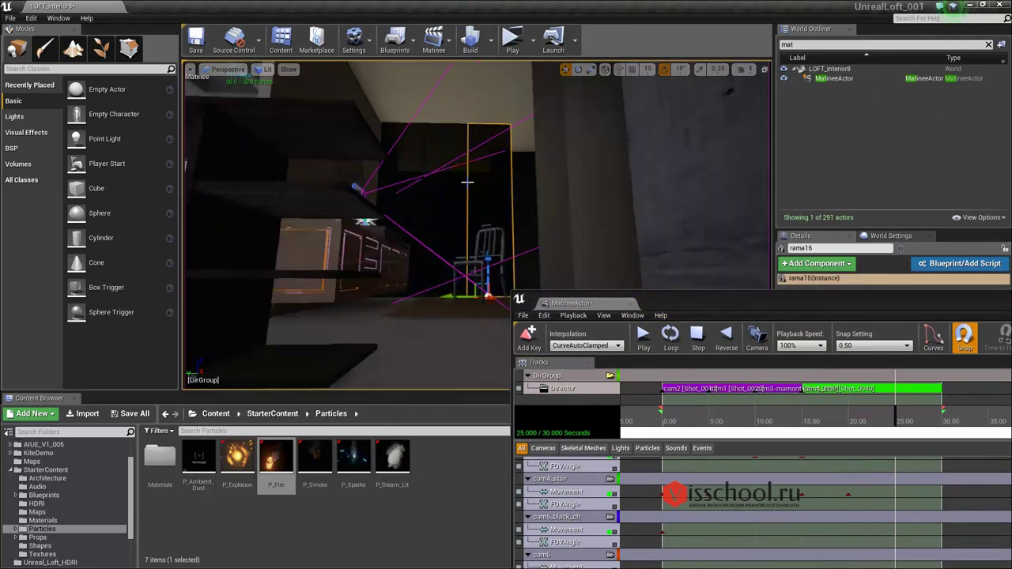
key("f")
right_click_drag(345, 204, 260, 197)
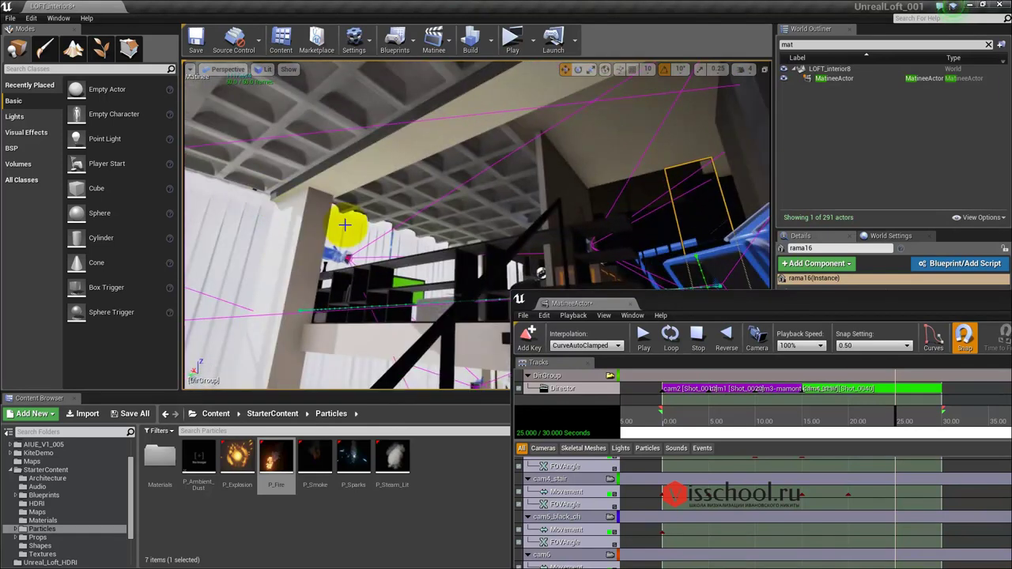
left_click(340, 246)
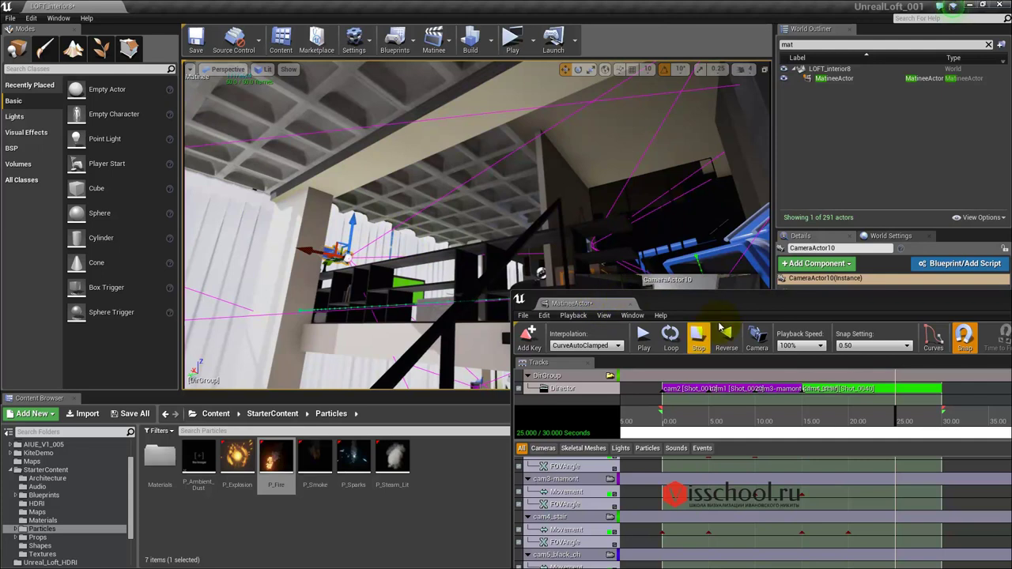
- Reposition the floating Matinee window to uncover the viewport
left_click_drag(594, 304, 564, 163)
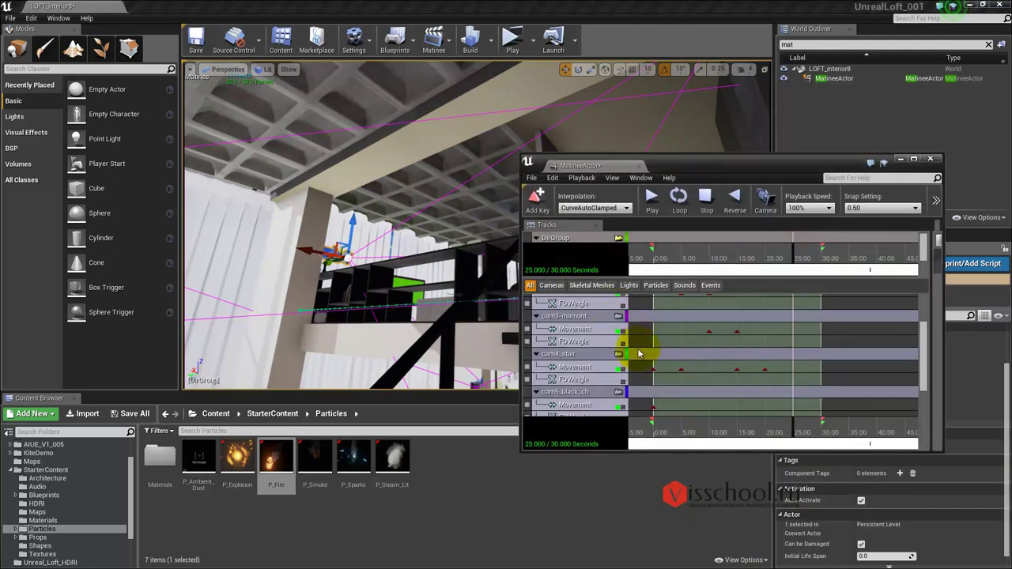
left_click_drag(924, 350, 921, 318)
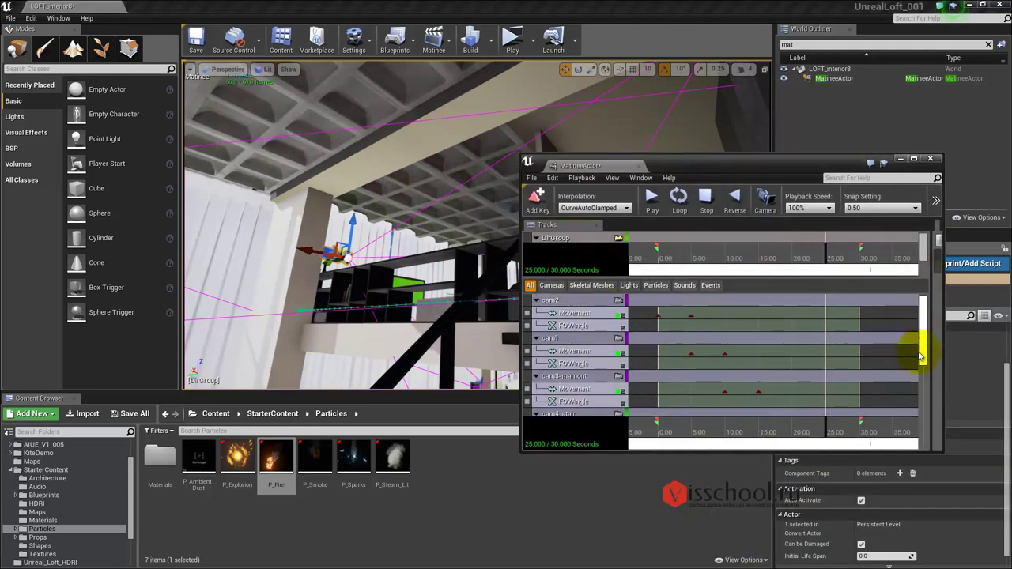
mouse_move(338, 226)
left_mouse_down()
mouse_move(368, 266)
mouse_move(192, 302)
mouse_move(238, 229)
mouse_move(332, 324)
mouse_move(389, 267)
left_mouse_up()
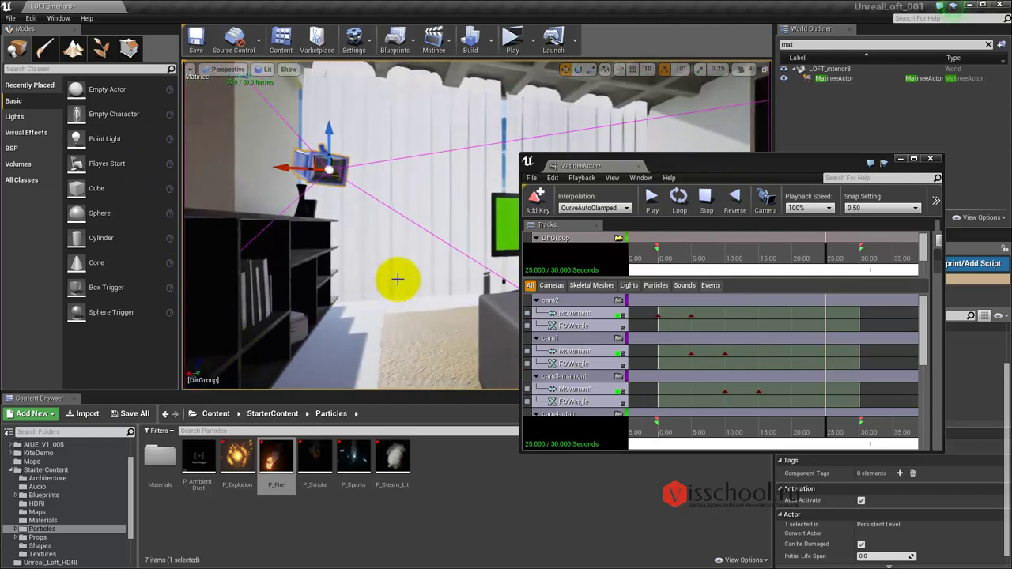
left_click_drag(609, 166, 514, 225)
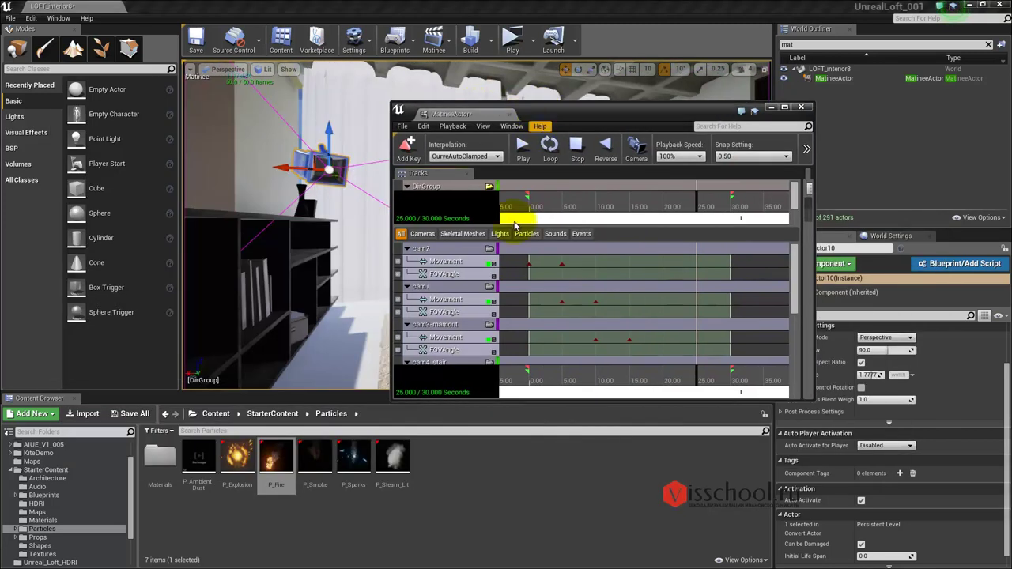
left_click_drag(792, 271, 792, 357)
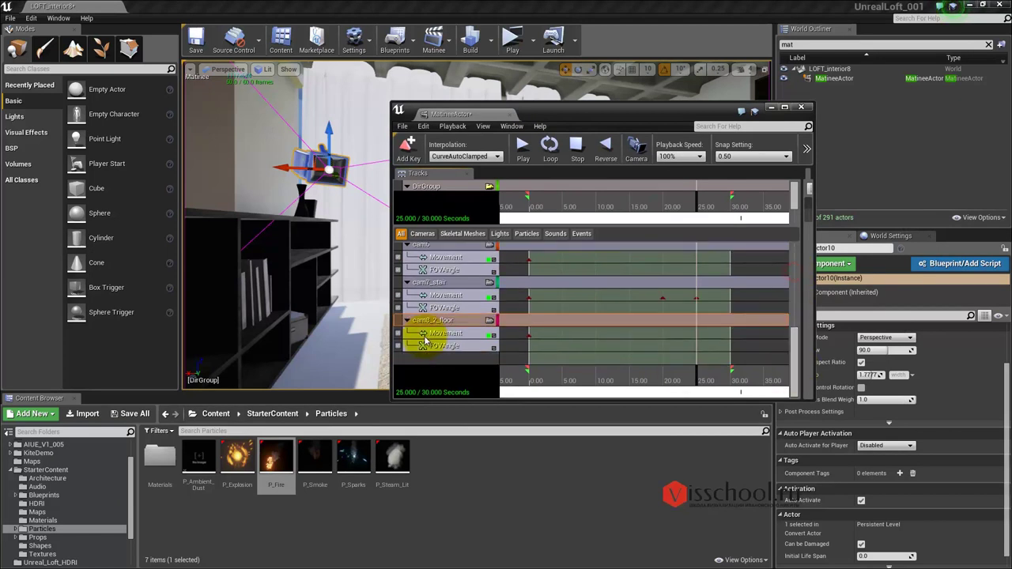
left_click_drag(539, 115, 244, 315)
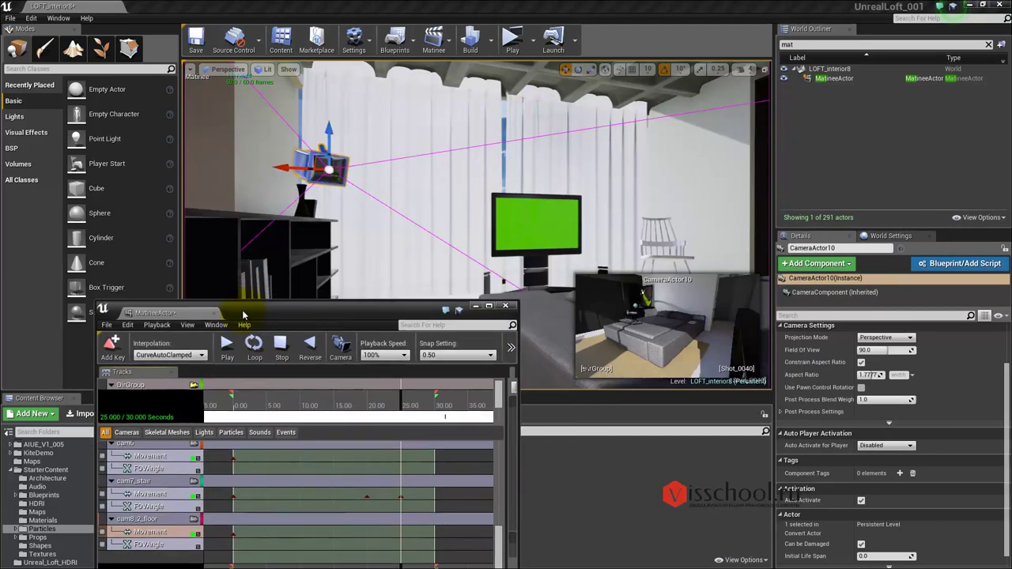
left_click(689, 332)
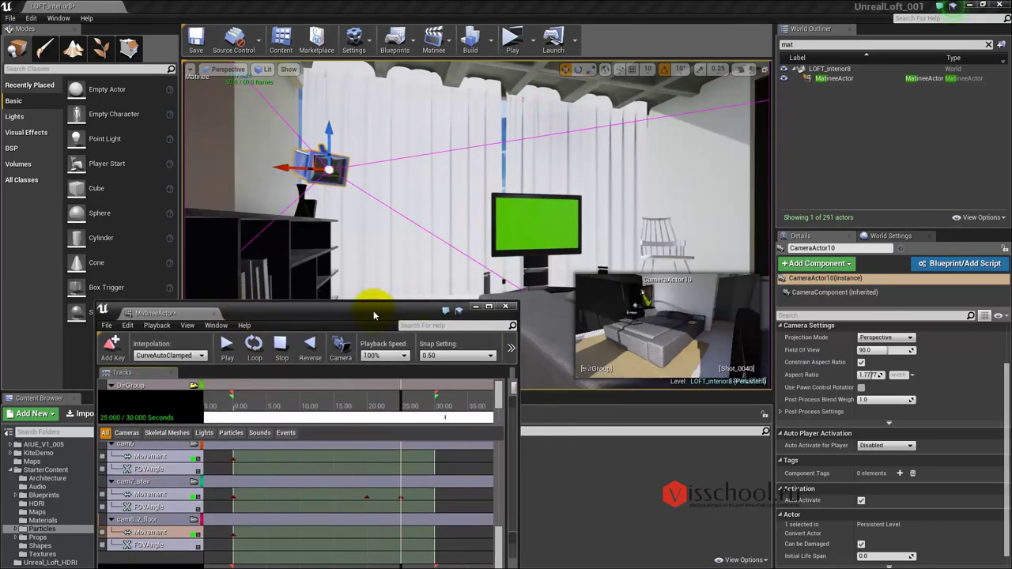
left_click_drag(372, 309, 734, 181)
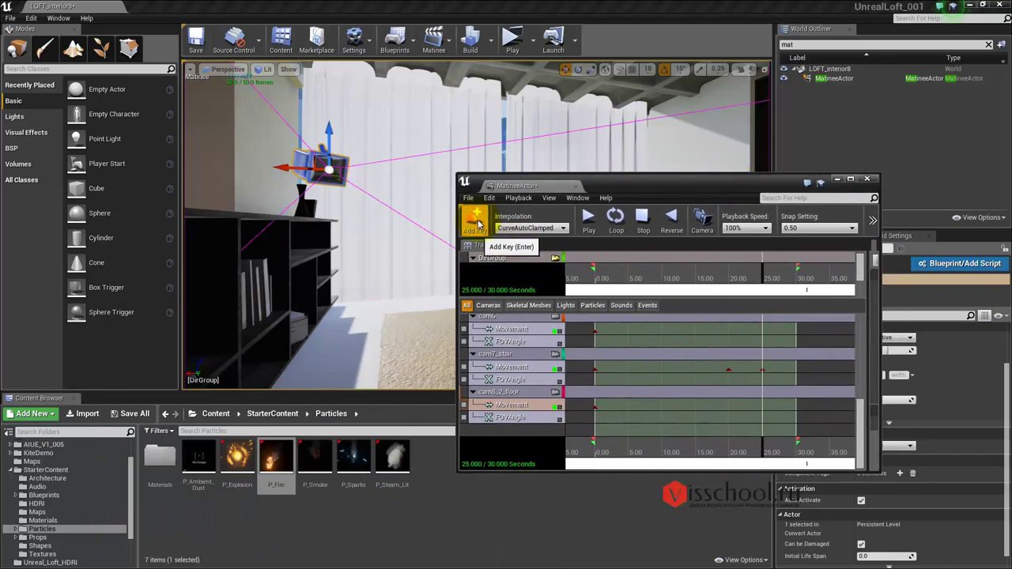
- Add a Movement keyframe at 25 seconds and scrub the cinematic to its 30-second end
left_click(765, 452)
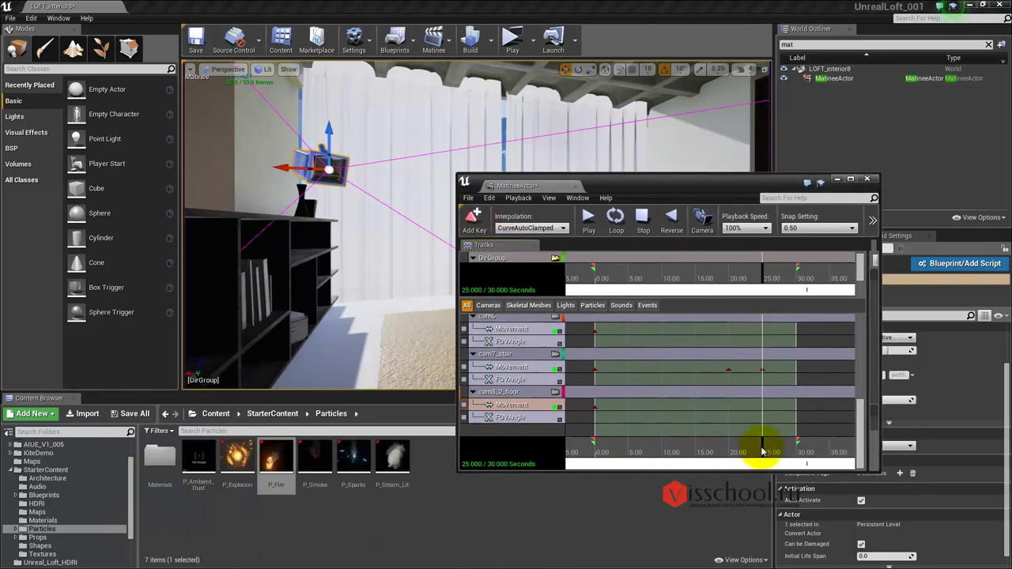
left_click(473, 218)
mouse_move(442, 207)
right_mouse_down()
mouse_move(277, 194)
mouse_move(290, 230)
mouse_move(364, 218)
mouse_move(280, 254)
right_mouse_up()
left_click_drag(608, 184, 601, 165)
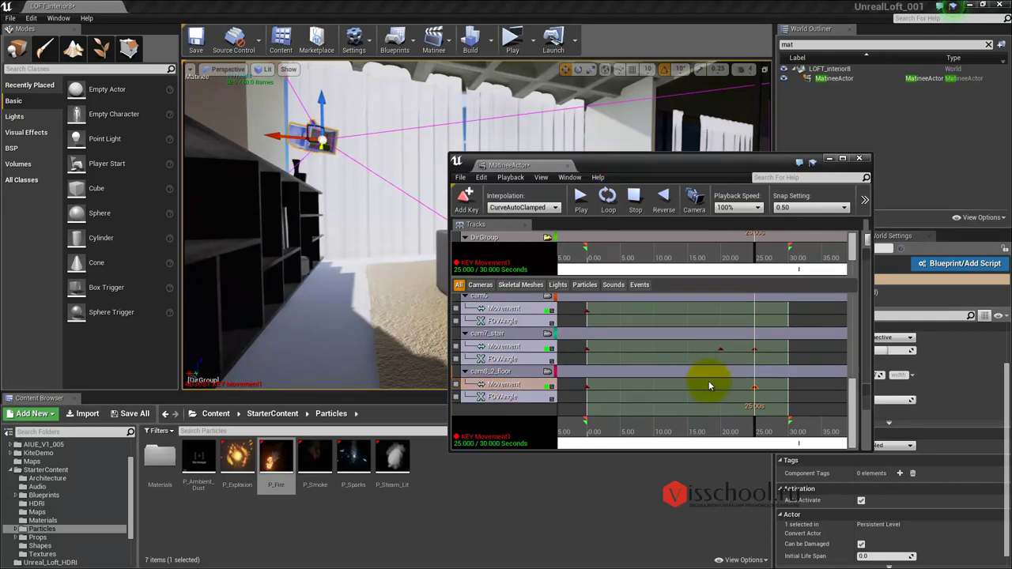
left_click_drag(755, 431, 793, 428)
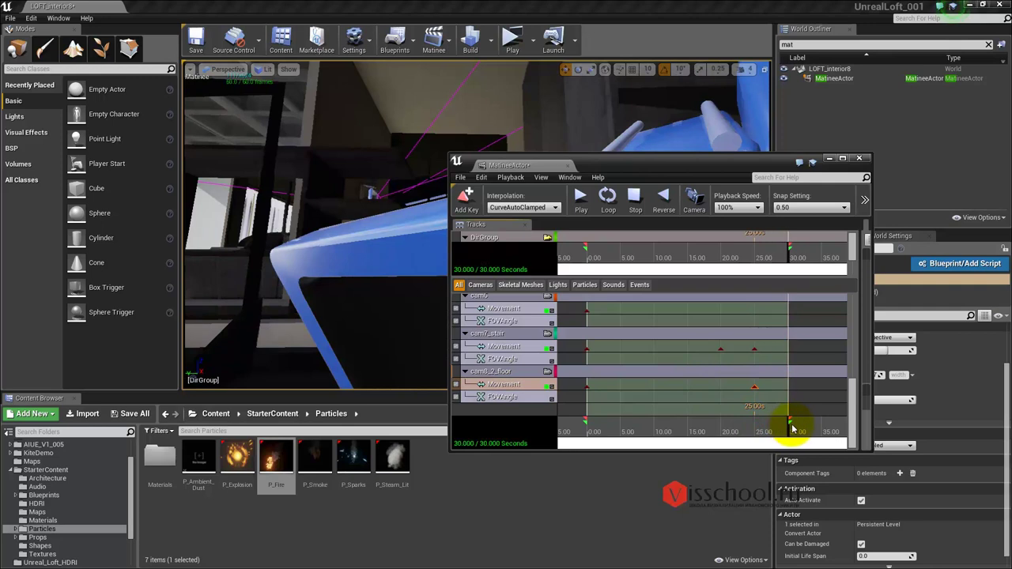
mouse_move(396, 244)
left_mouse_down()
mouse_move(283, 109)
mouse_move(291, 164)
left_mouse_up()
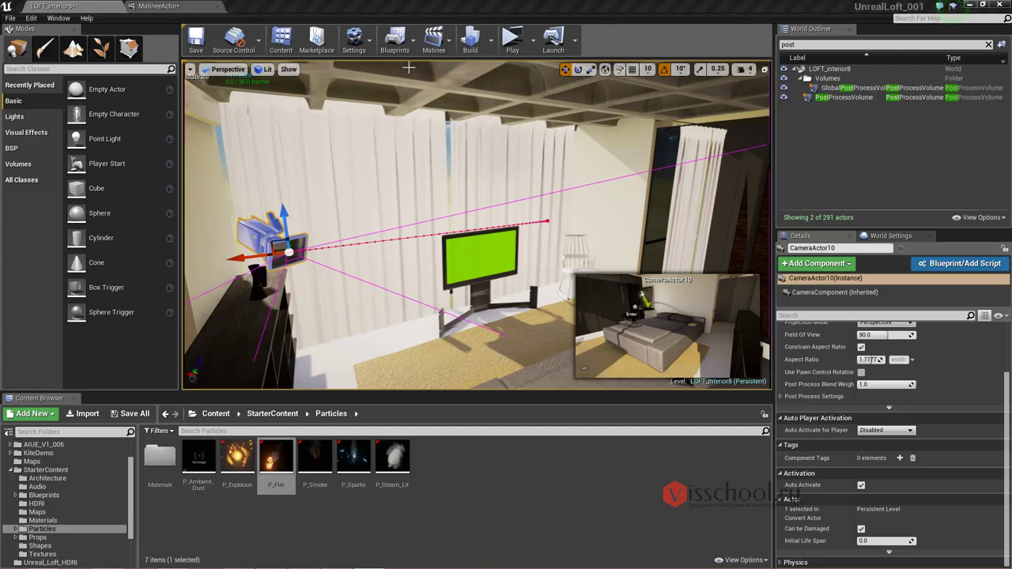
- Reopen MatineeActor, select cam8_2_floor's 25-second Movement key, and return to the level
left_click(490, 39)
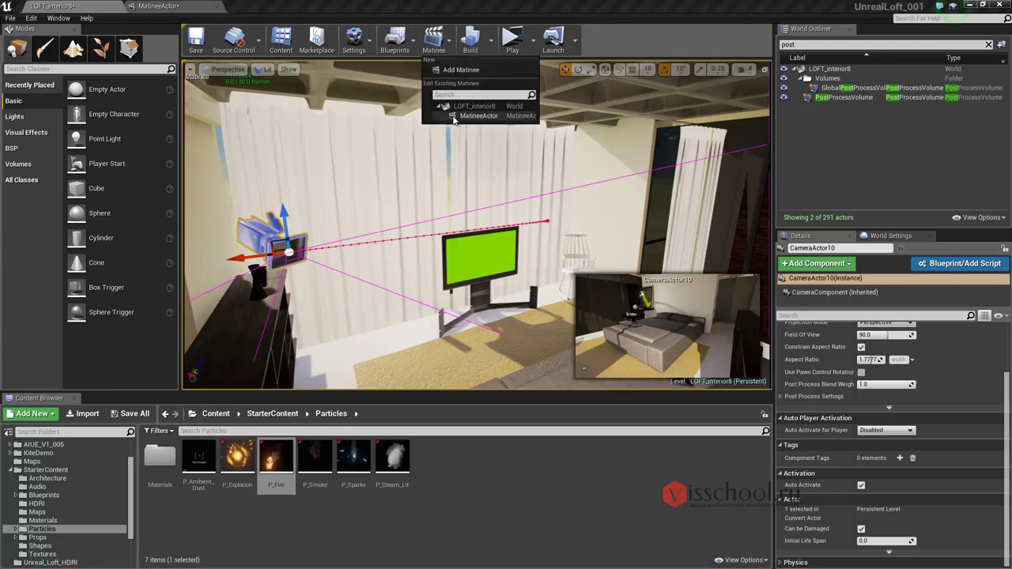
left_click(455, 120)
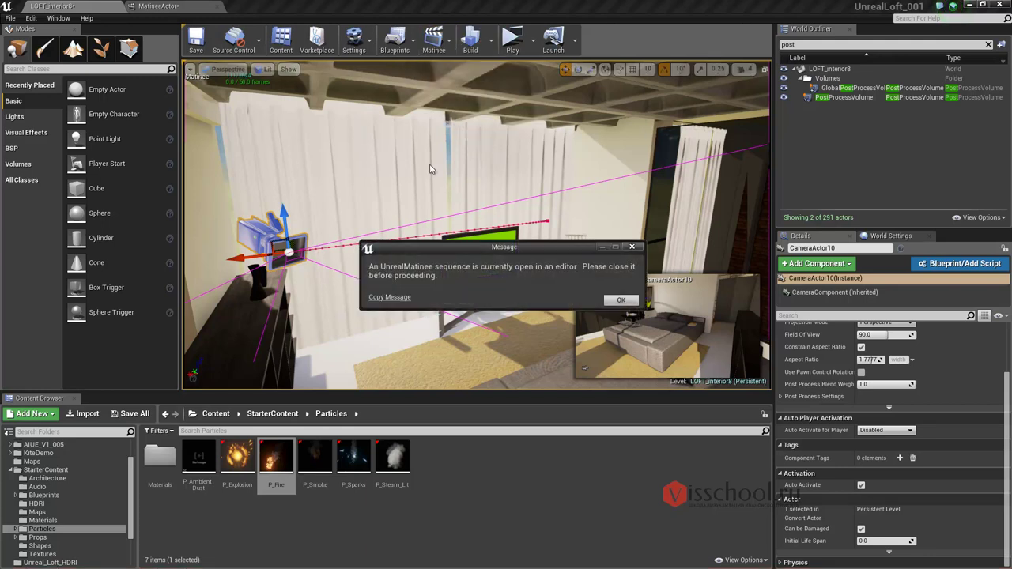
left_click(622, 302)
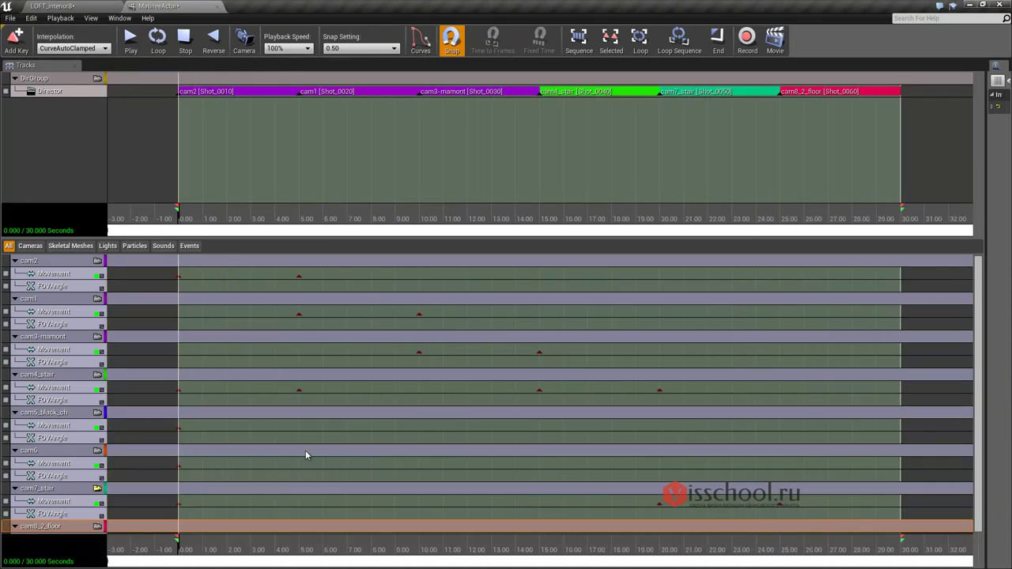
scroll(973, 388, "down", 1)
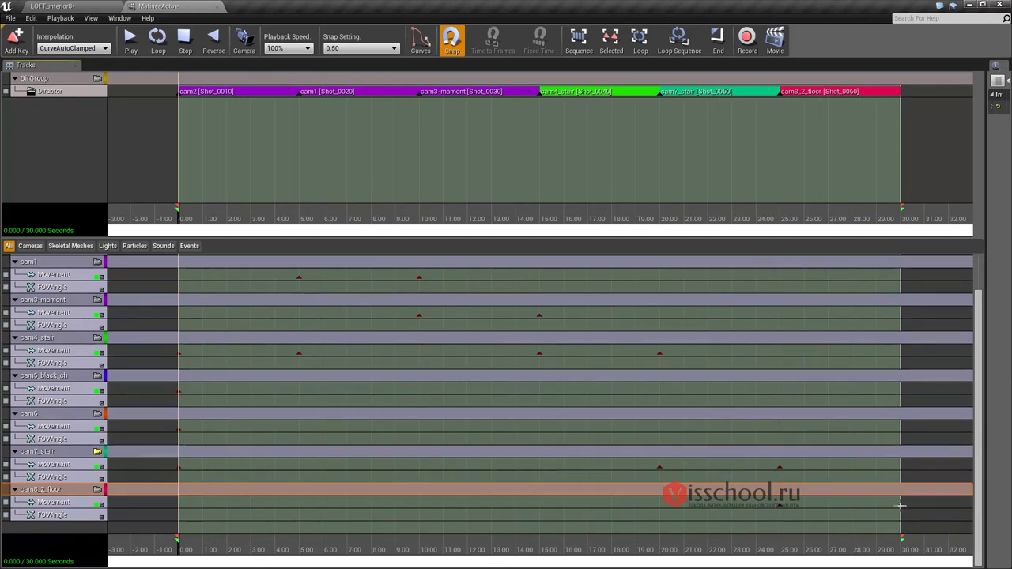
left_click(779, 505)
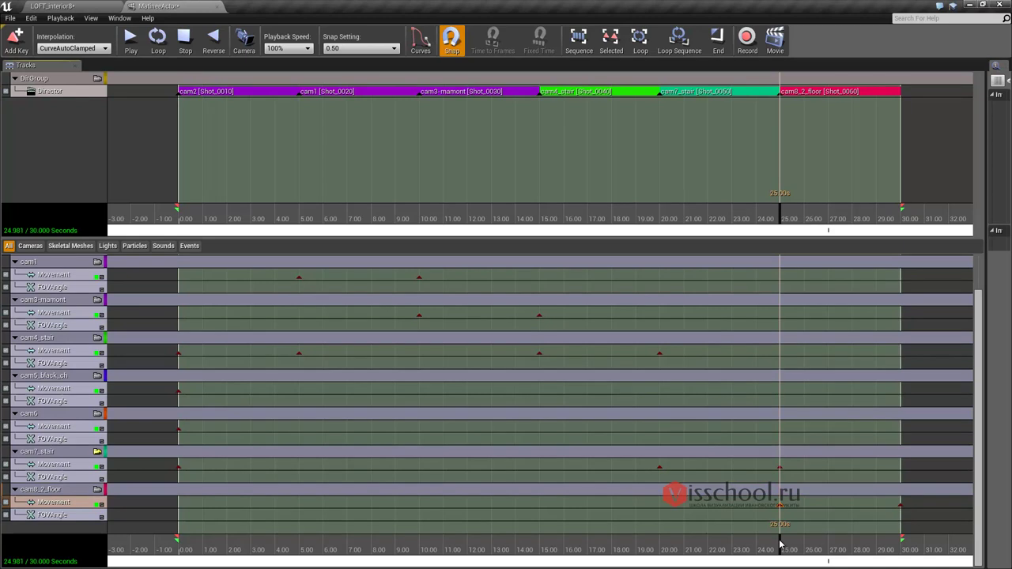
left_click(86, 5)
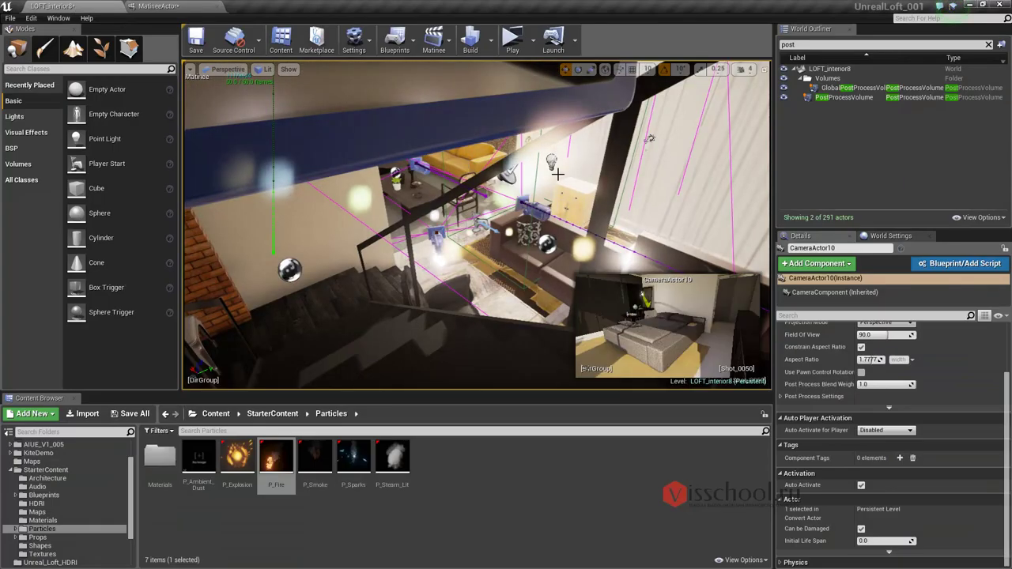
- Frame the camera, change an option on the 30-second key, and reselect the 25-second key
right_click_drag(669, 187, 730, 104)
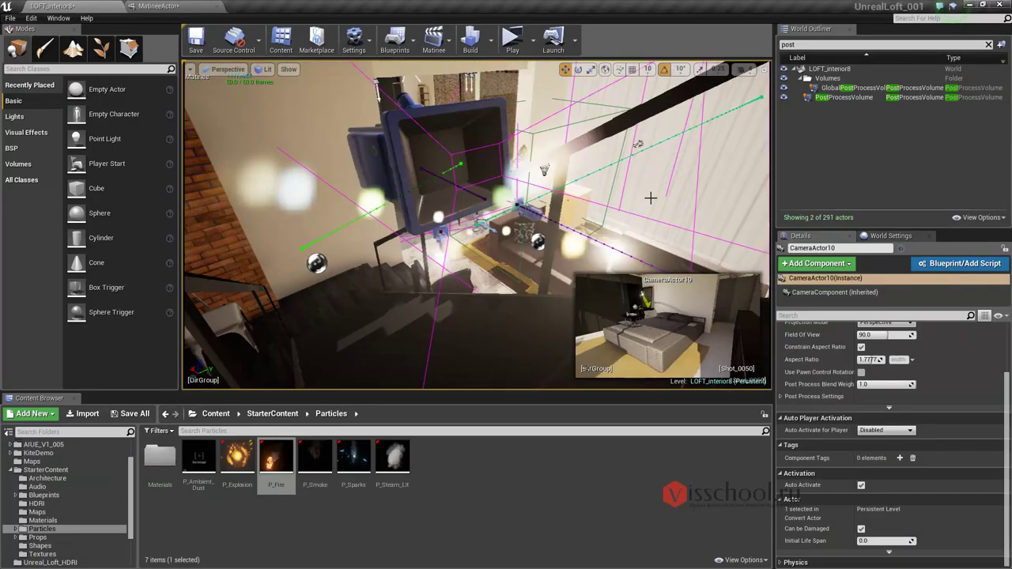
key("f")
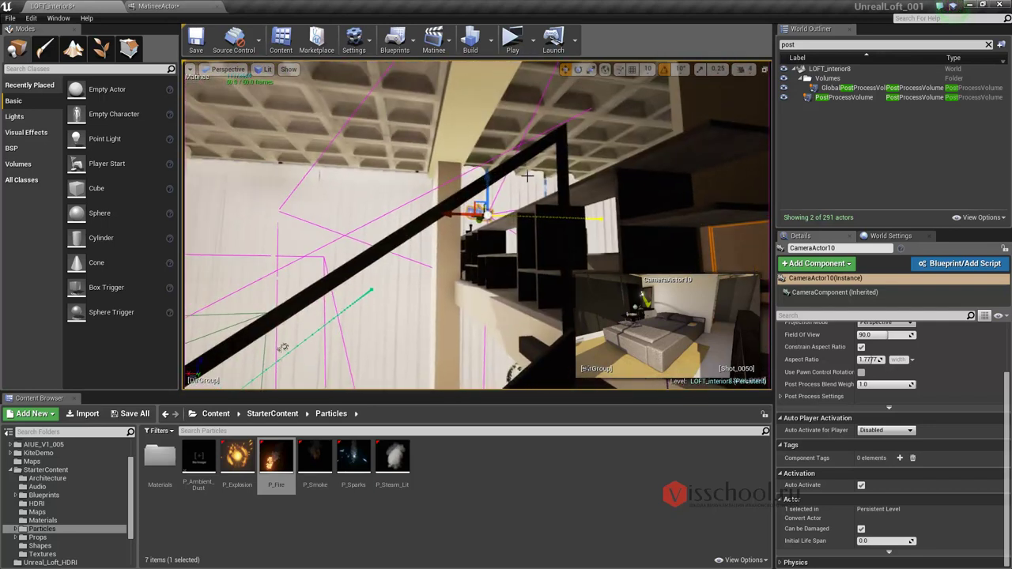
left_click(160, 7)
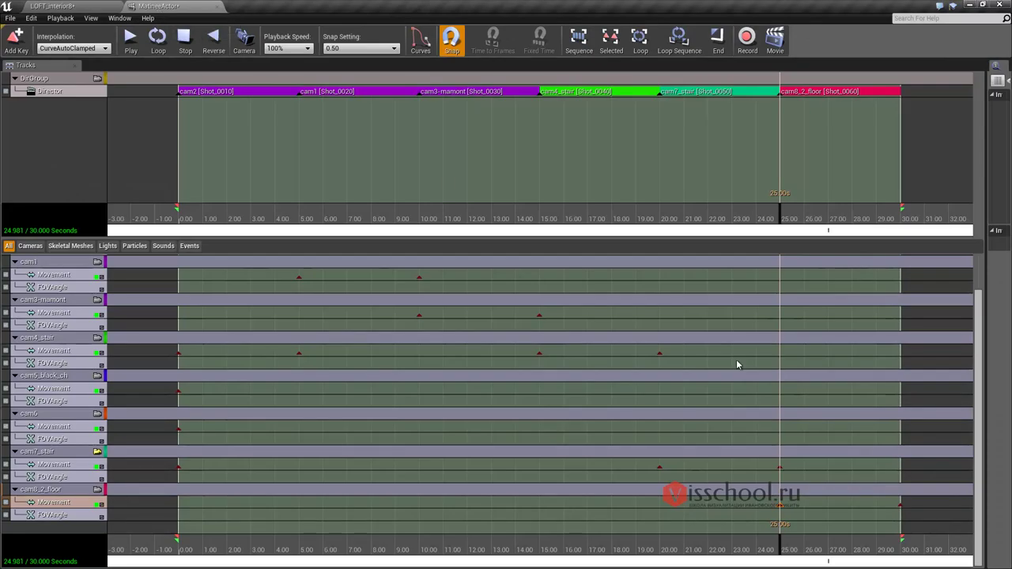
right_click(900, 506)
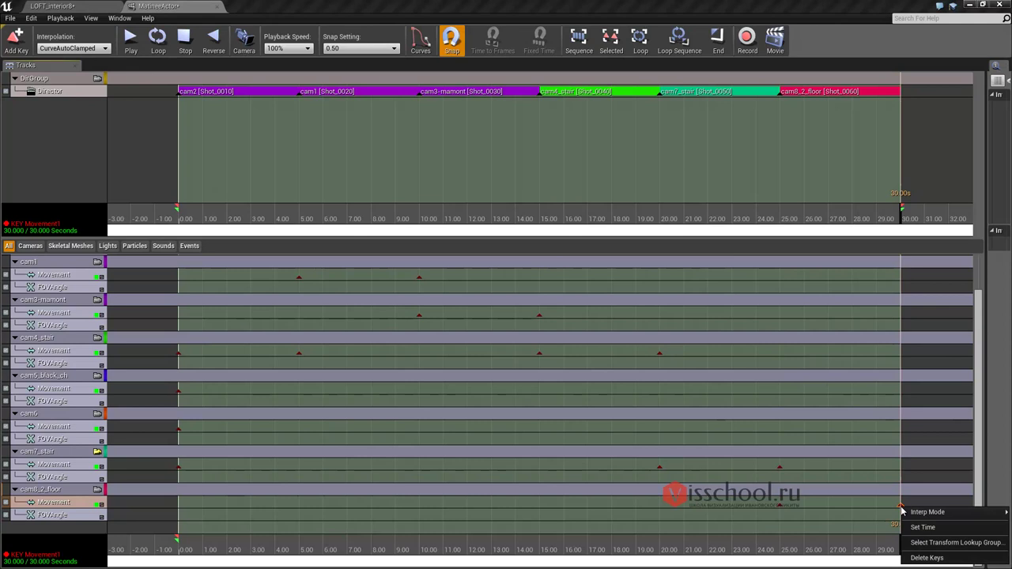
left_click(919, 556)
left_click(780, 505)
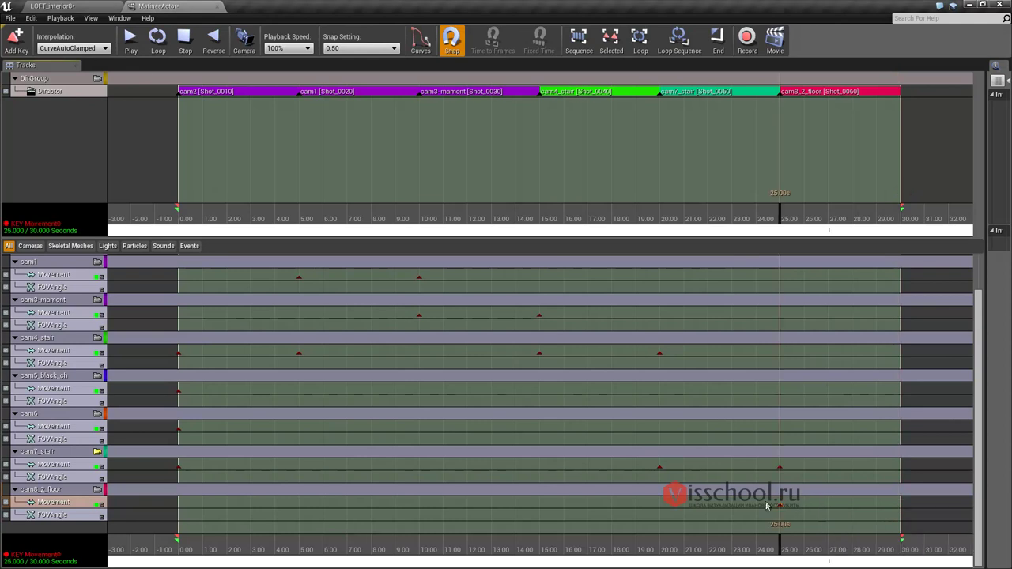
left_click(95, 6)
- Bring the camera and TV into view and scrub the cinematic to 30 seconds
mouse_move(530, 196)
right_mouse_down()
mouse_move(655, 235)
mouse_move(448, 157)
right_mouse_up()
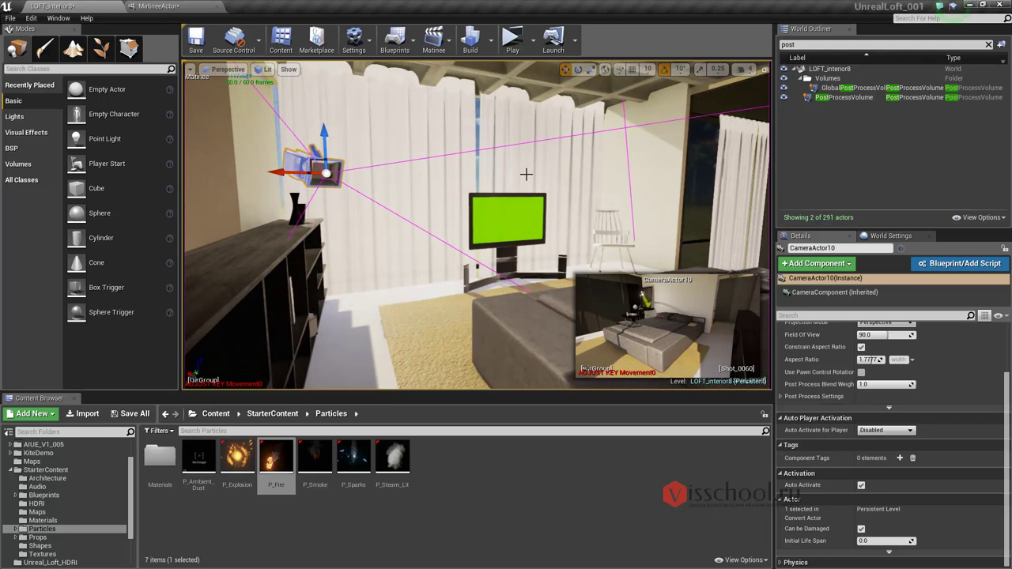
right_click_drag(526, 173, 466, 170)
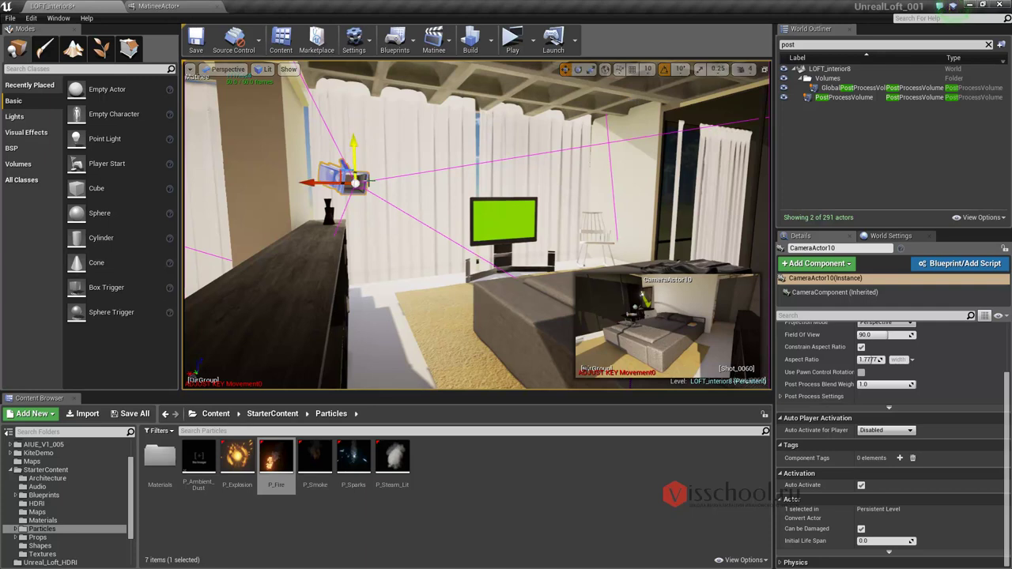
right_click_drag(369, 179, 376, 172)
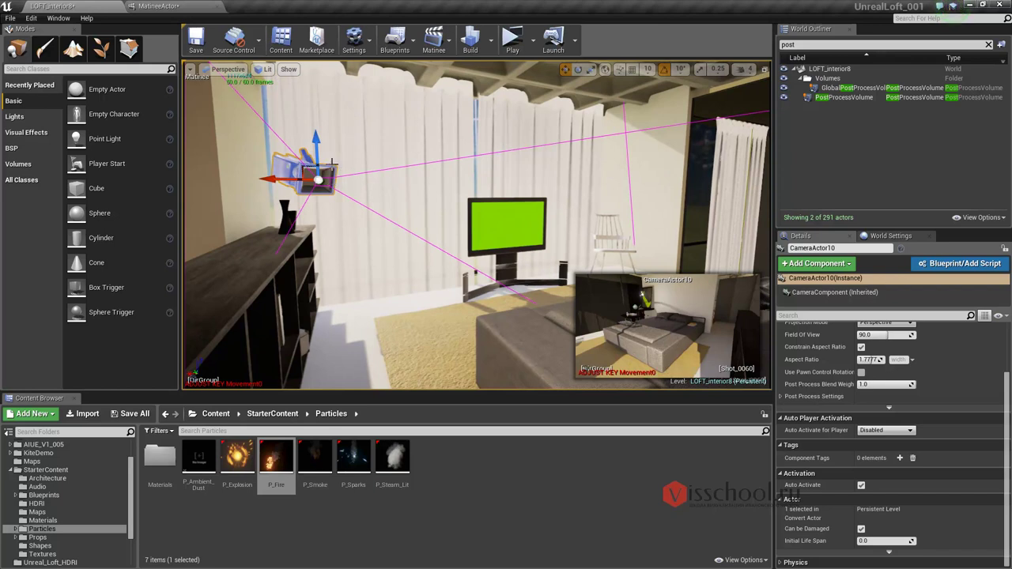
left_click(167, 8)
left_click_drag(781, 545, 904, 545)
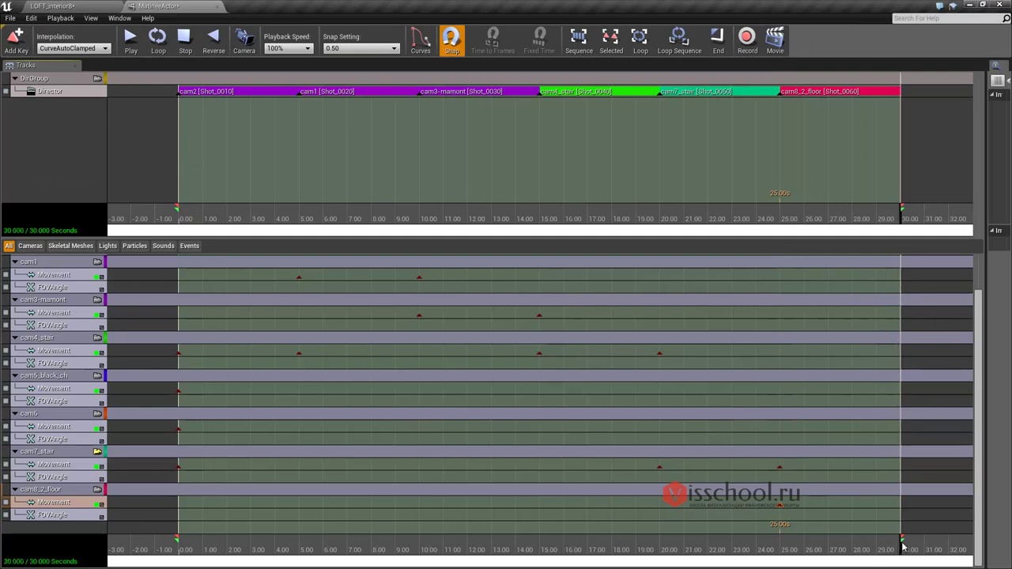
left_click(63, 6)
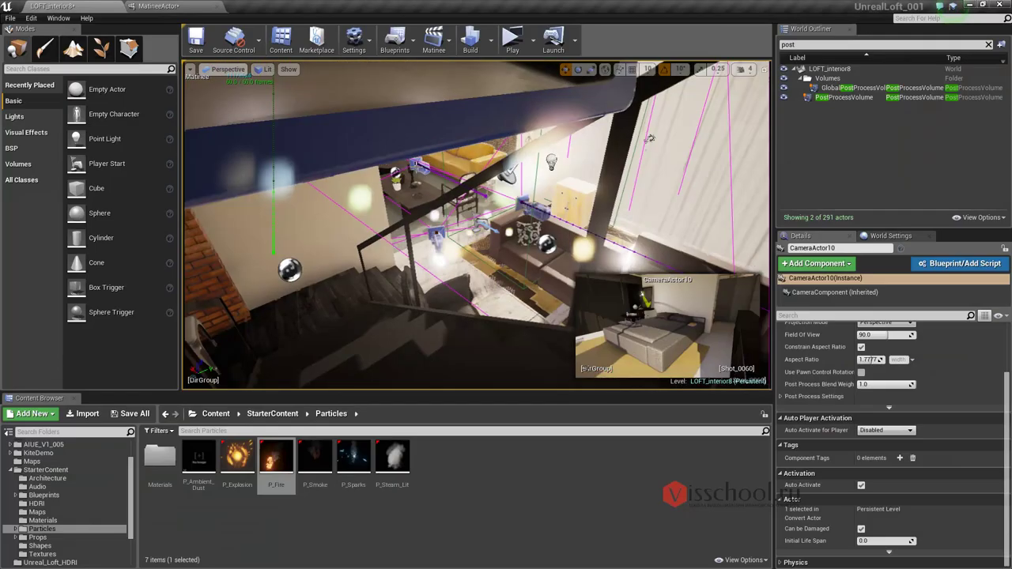
- Move the camera actor right, rotate it, and record the pose as a 30-second key
right_click_drag(512, 198, 590, 158)
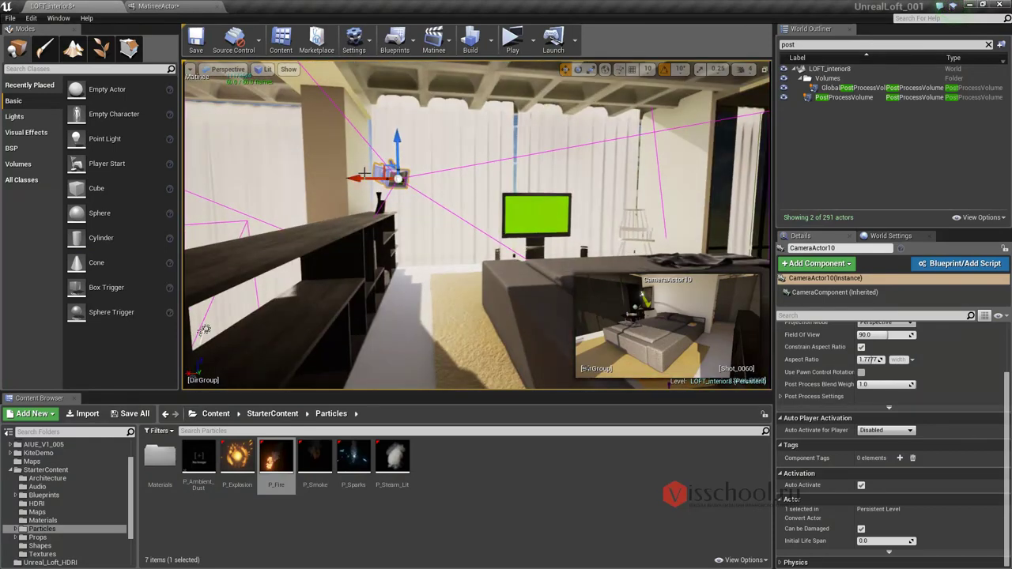
mouse_move(388, 162)
left_mouse_down()
mouse_move(492, 187)
mouse_move(591, 192)
left_mouse_up()
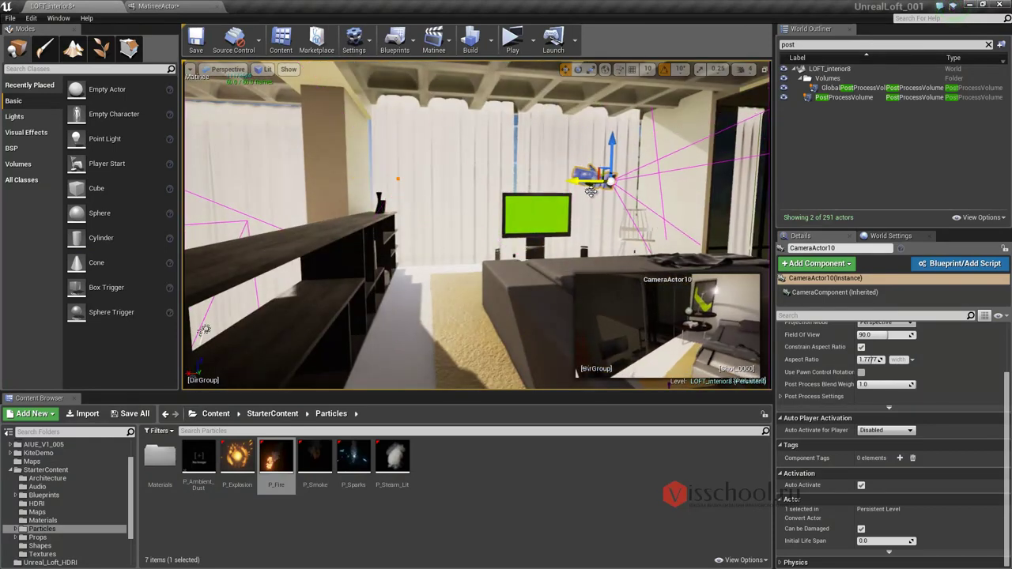
key("e")
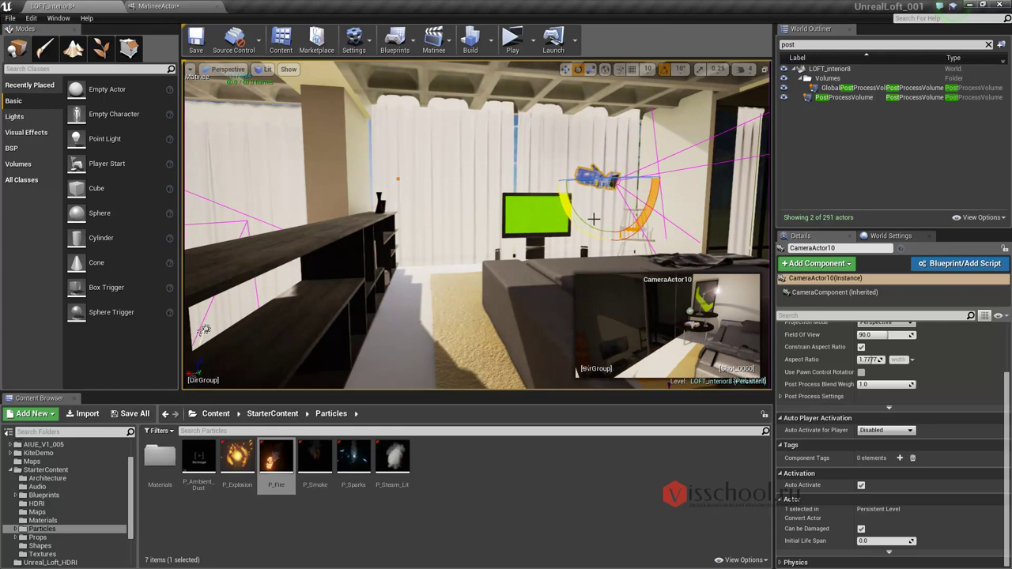
left_click_drag(538, 185, 553, 188)
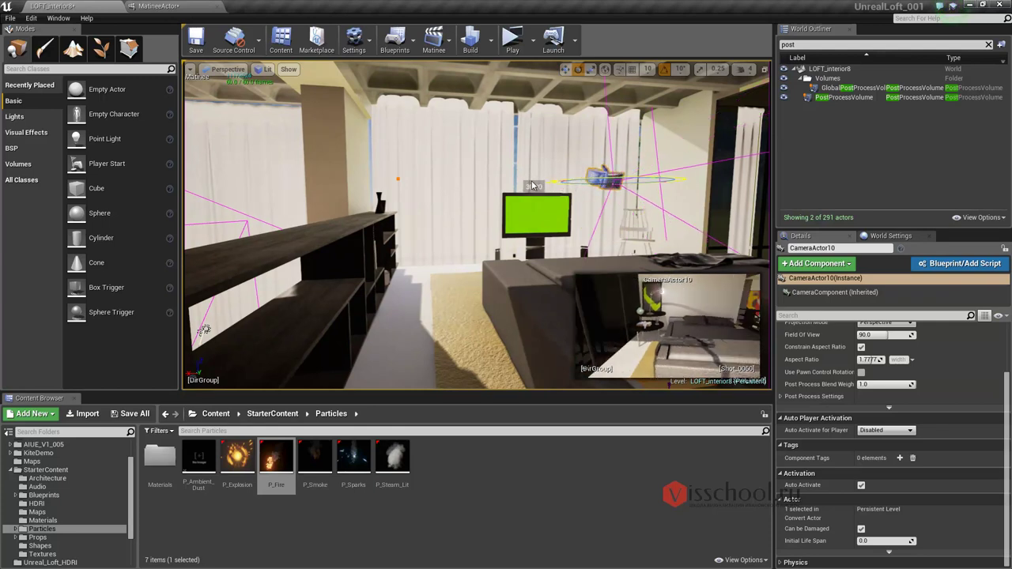
left_click(162, 7)
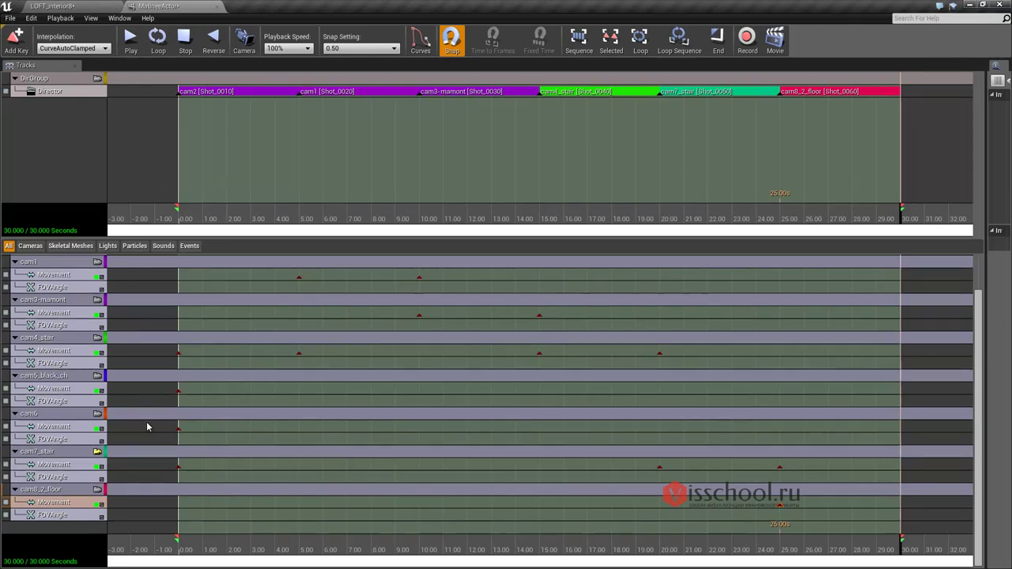
key("Return")
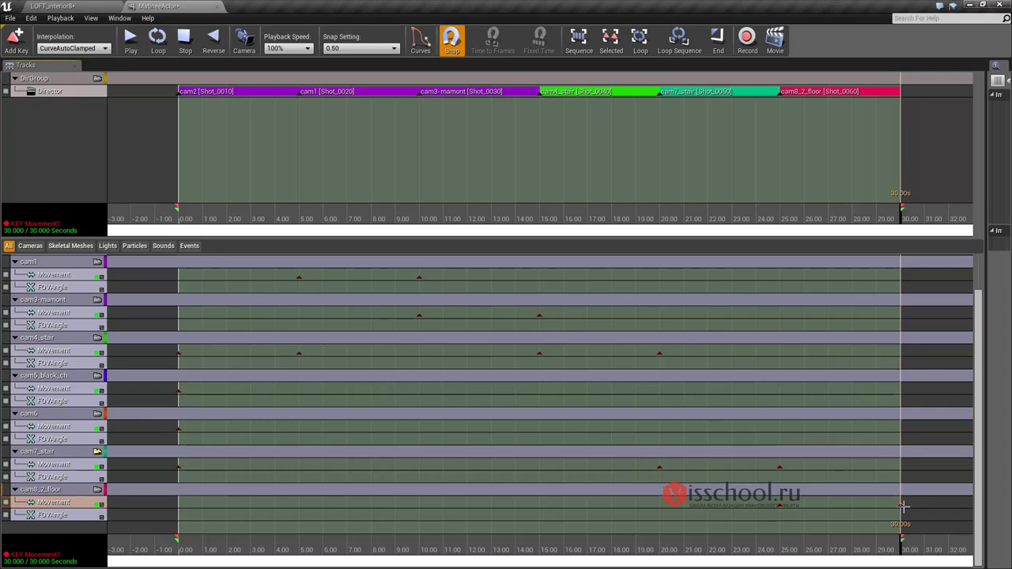
- Slide the camera actor above the TV, then float the Matinee editor over the viewport
left_click(52, 6)
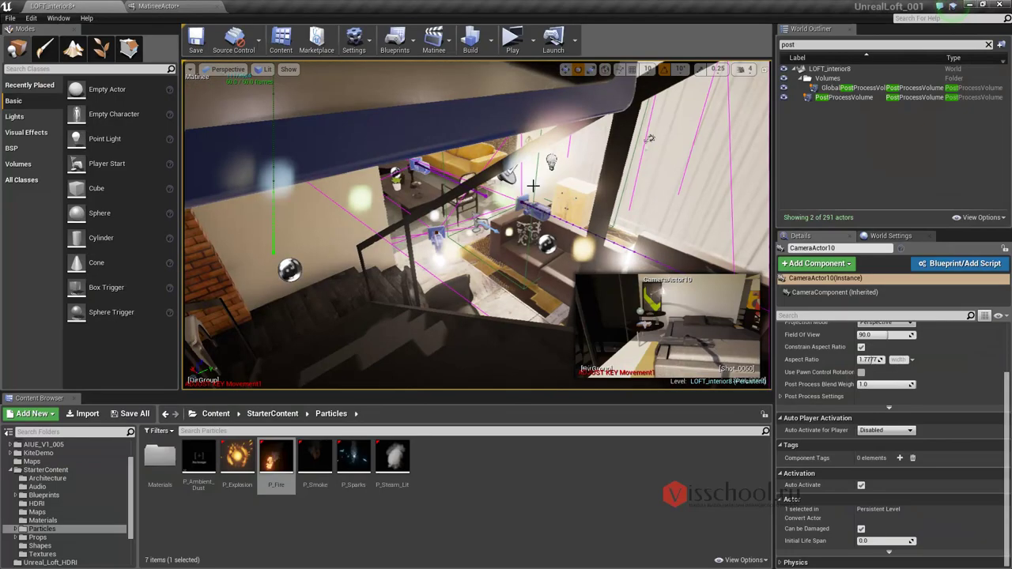
mouse_move(695, 152)
right_mouse_down()
mouse_move(564, 127)
mouse_move(566, 112)
mouse_move(565, 127)
right_mouse_up()
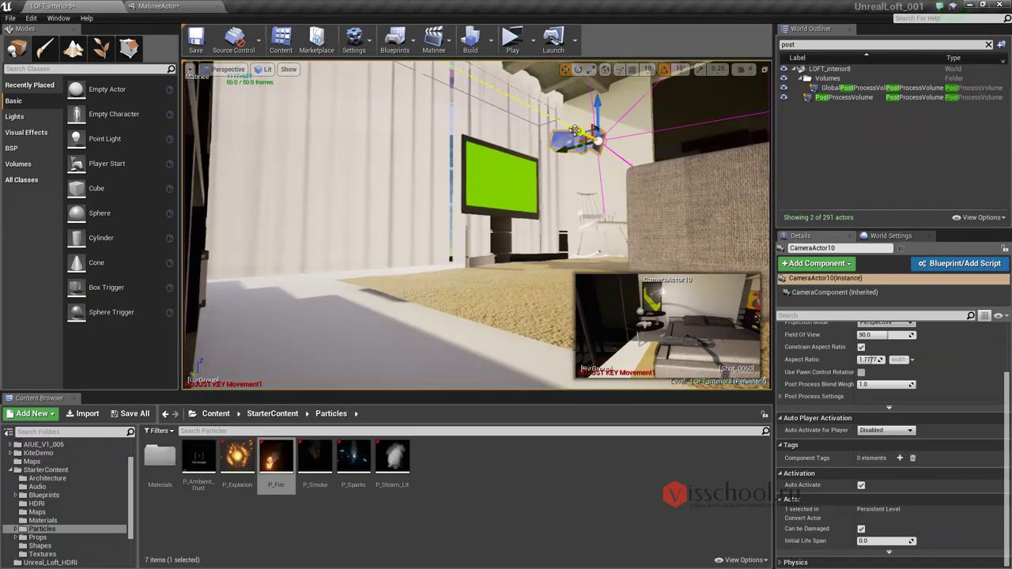
mouse_move(565, 163)
right_mouse_down()
mouse_move(555, 150)
mouse_move(649, 179)
right_mouse_up()
key("f")
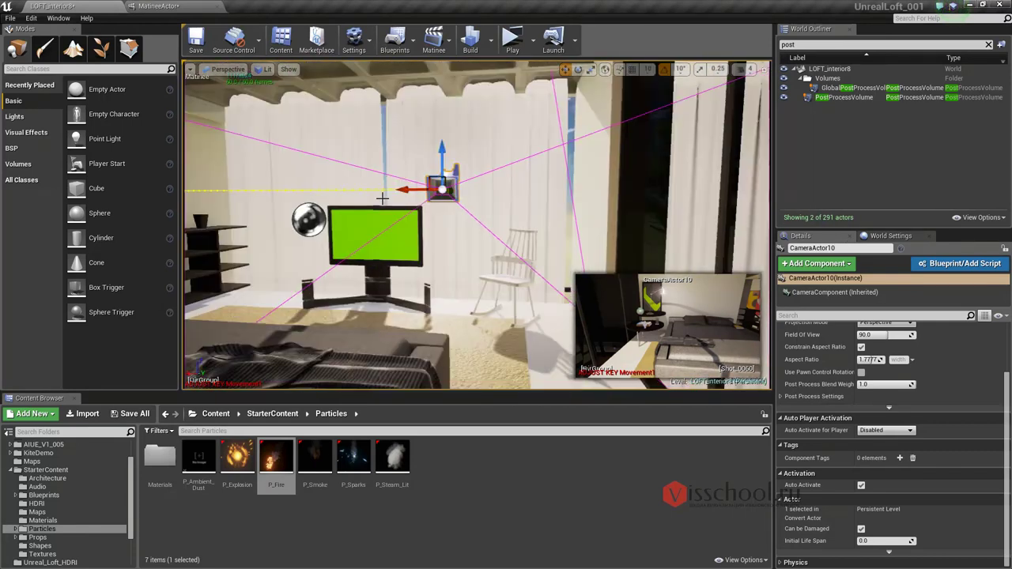
left_click_drag(399, 190, 288, 170)
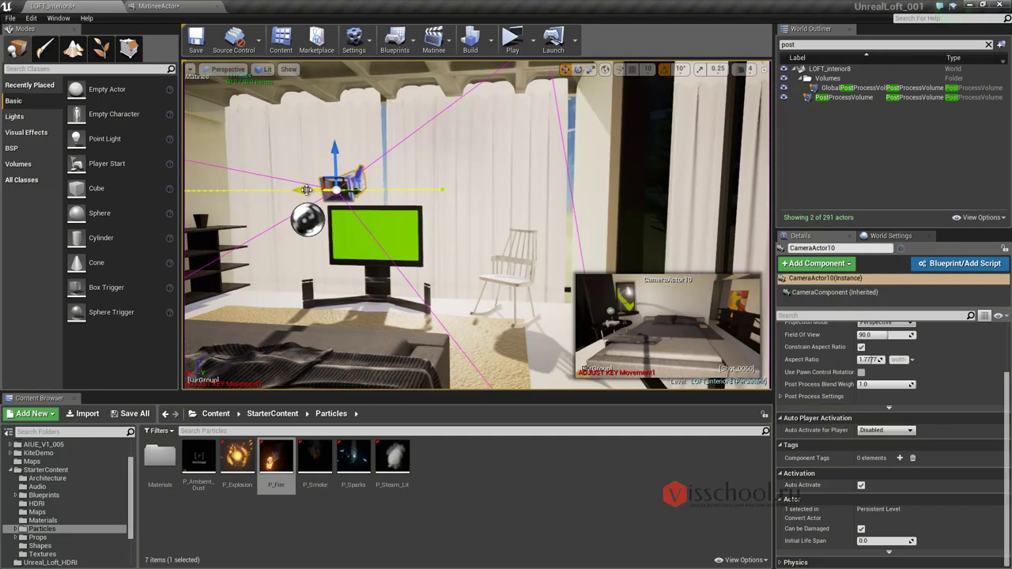
mouse_move(289, 170)
right_mouse_down()
mouse_move(390, 237)
mouse_move(536, 196)
right_mouse_up()
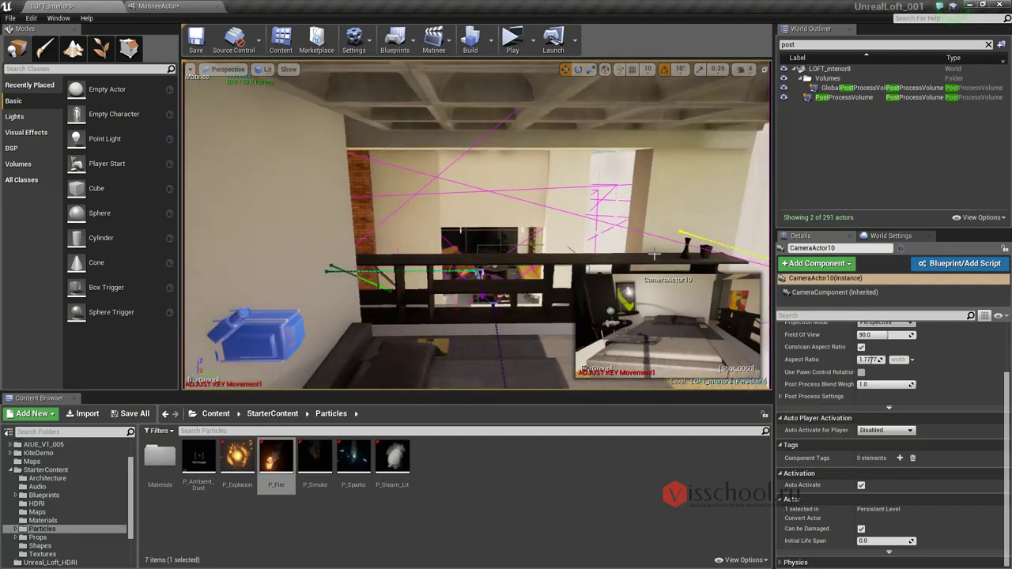
mouse_move(613, 230)
right_mouse_down()
mouse_move(680, 237)
mouse_move(430, 175)
right_mouse_up()
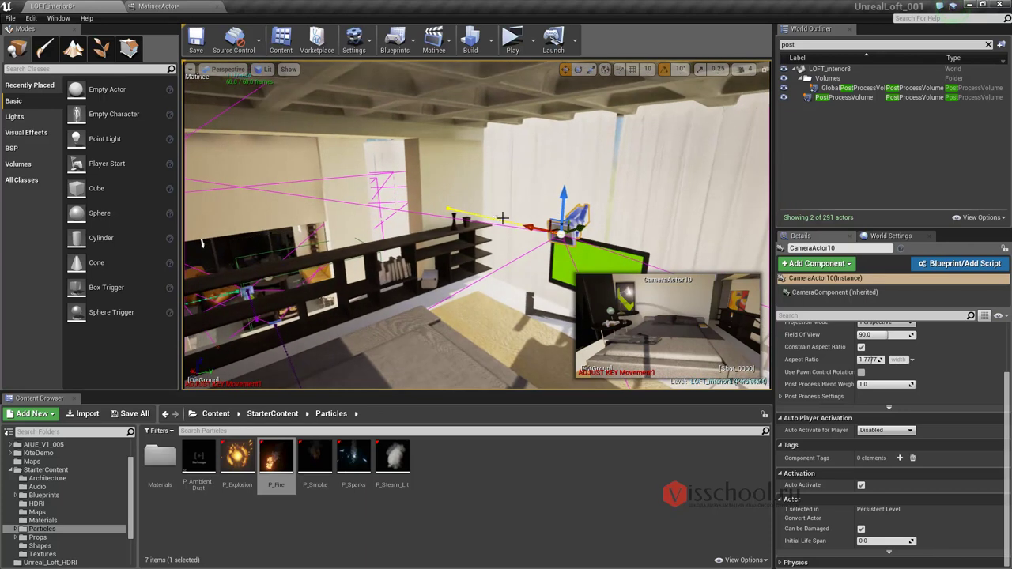
left_click_drag(422, 199, 571, 201)
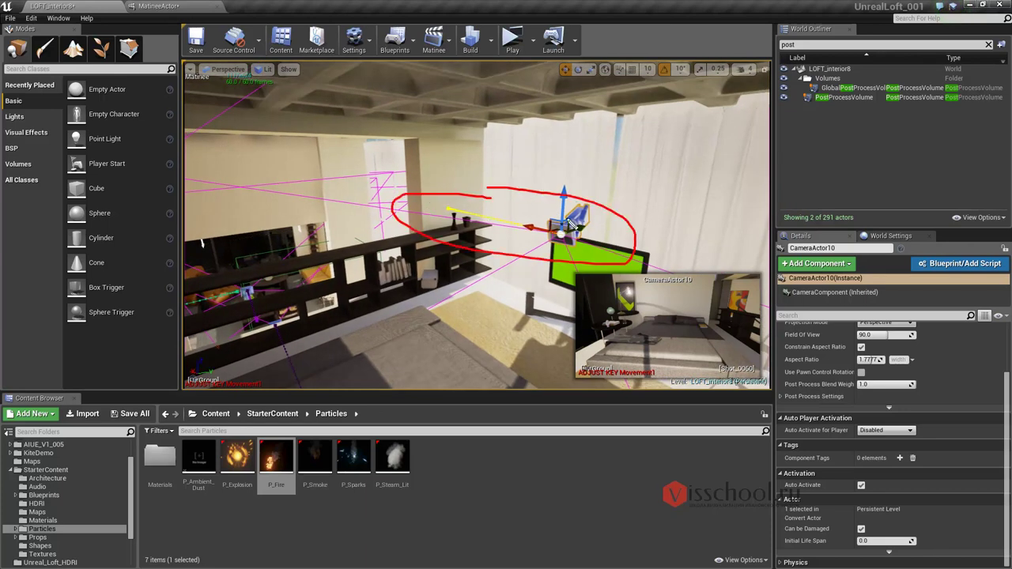
left_click_drag(209, 14, 845, 204)
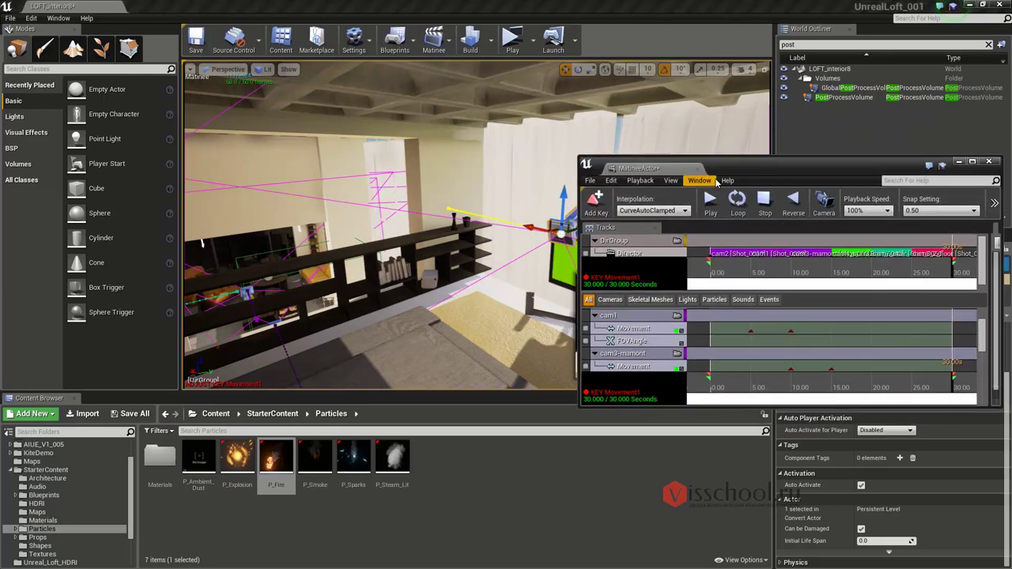
- Reposition and maximize the Matinee window, scrubbing the timeline around 25 seconds
left_click_drag(751, 177, 247, 139)
left_click_drag(605, 293, 608, 294)
key("Escape")
mouse_move(447, 350)
left_mouse_down()
mouse_move(400, 356)
mouse_move(442, 355)
left_mouse_up()
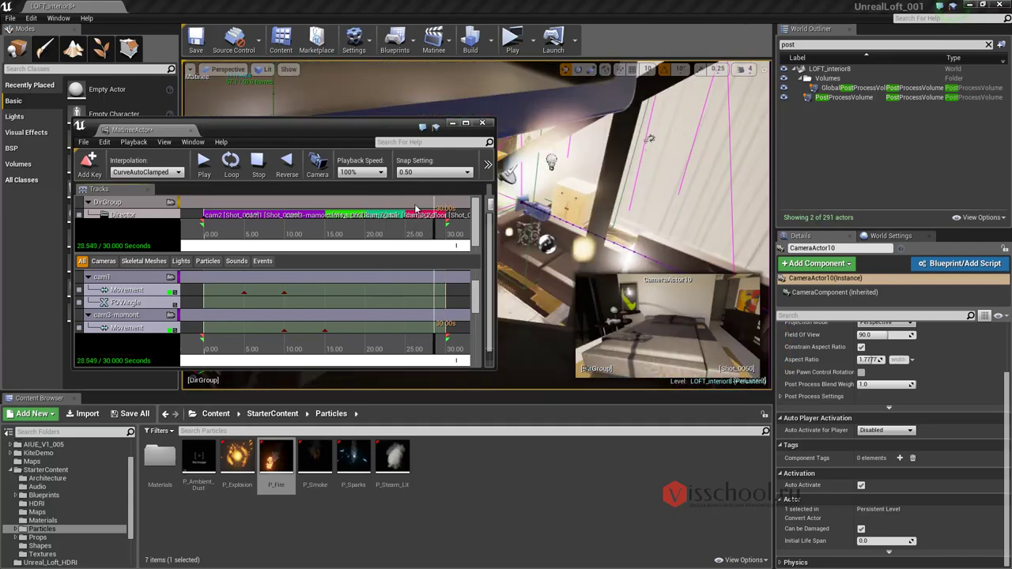
left_click_drag(247, 130, 347, 128)
double_click(347, 128)
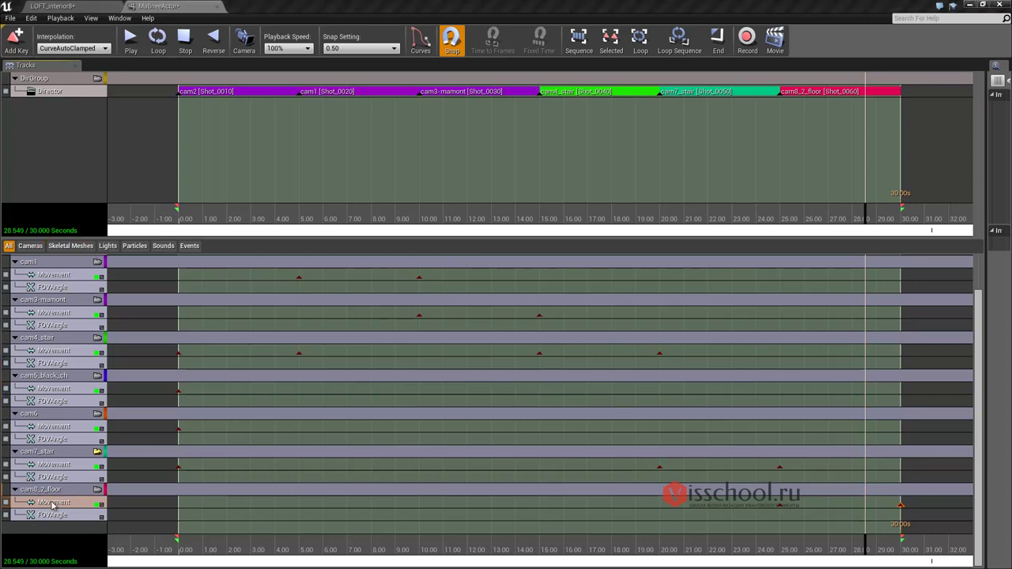
right_click(39, 438)
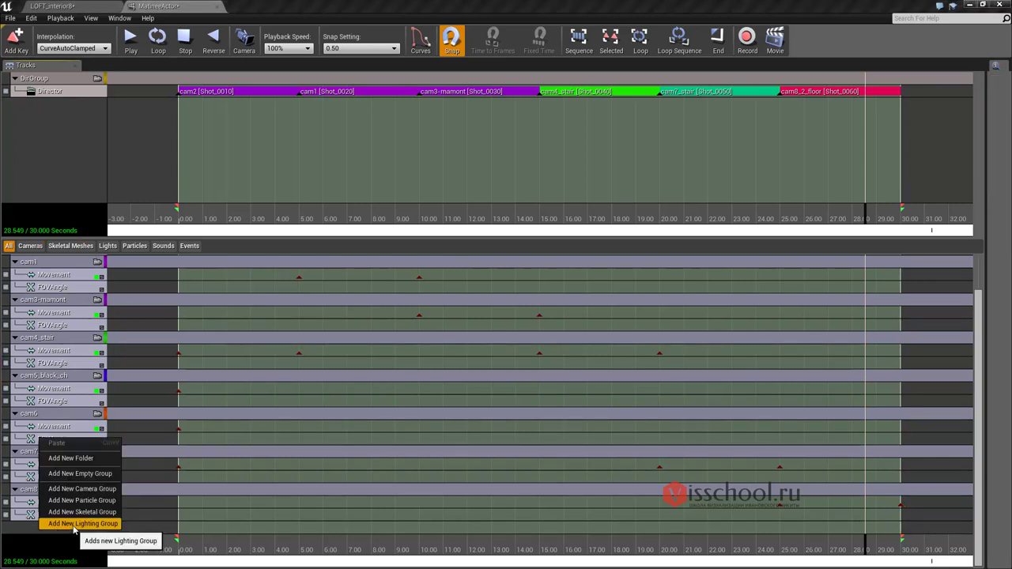
left_click(44, 149)
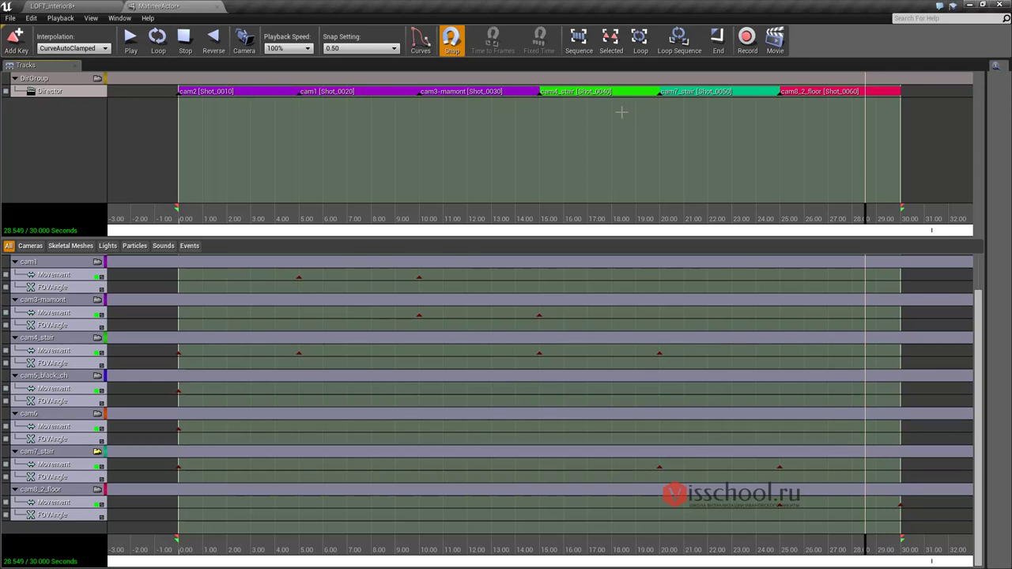
- Delete the old Director cut and add a new cut to cam8_2_floor at 25 seconds
left_click(778, 94)
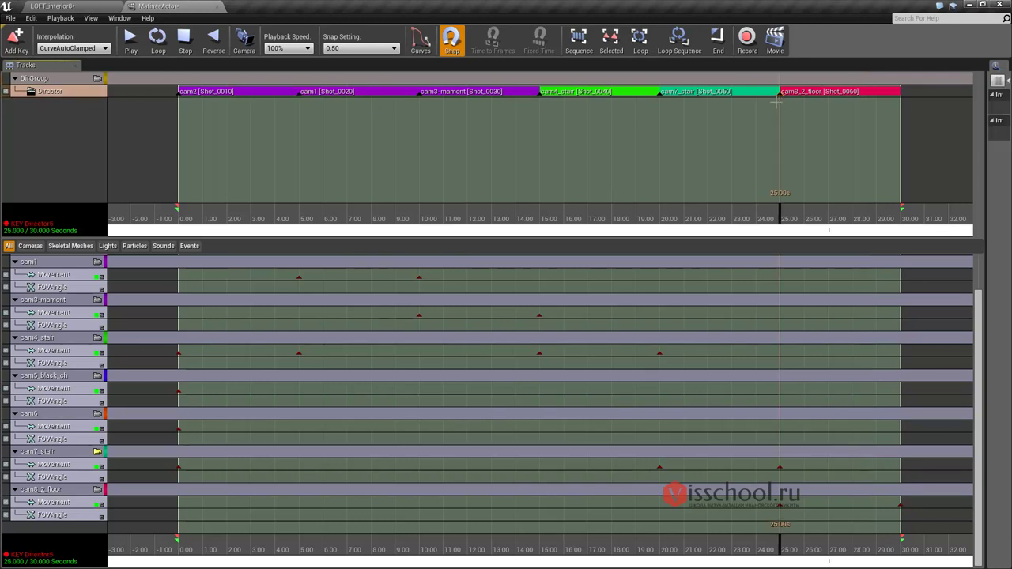
right_click(777, 98)
left_click(794, 144)
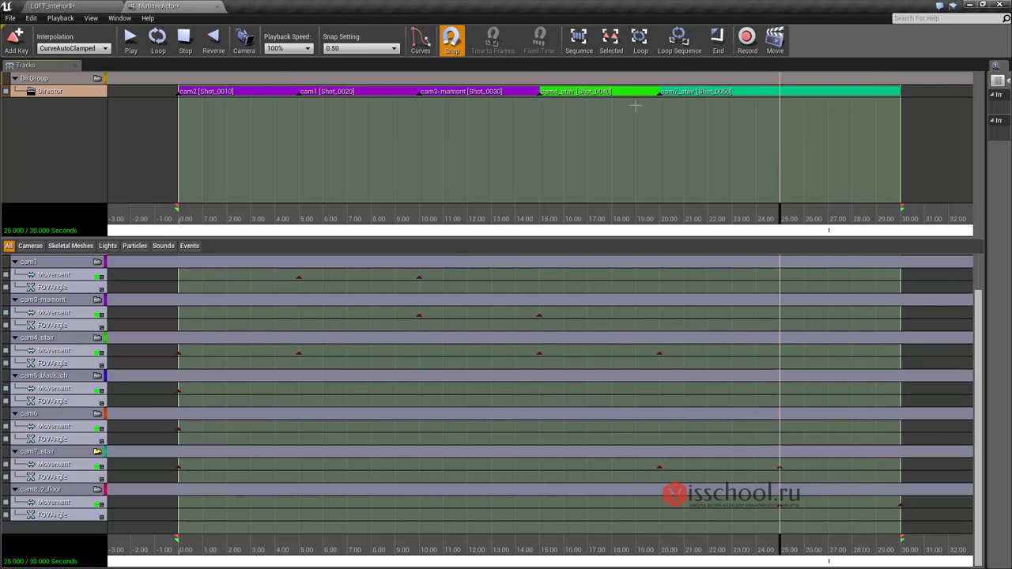
left_click_drag(779, 217, 782, 219)
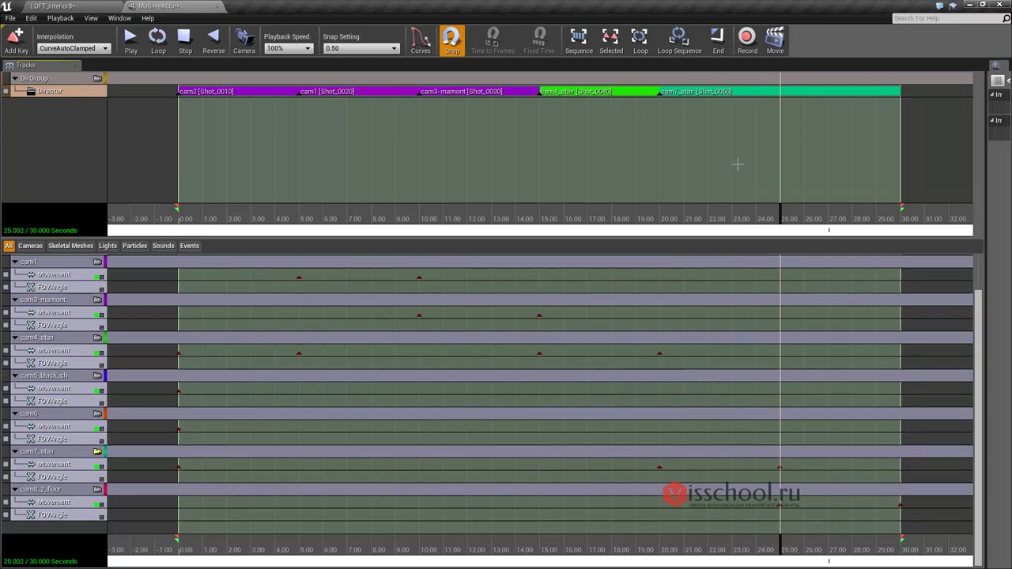
key("Return")
left_click(762, 184)
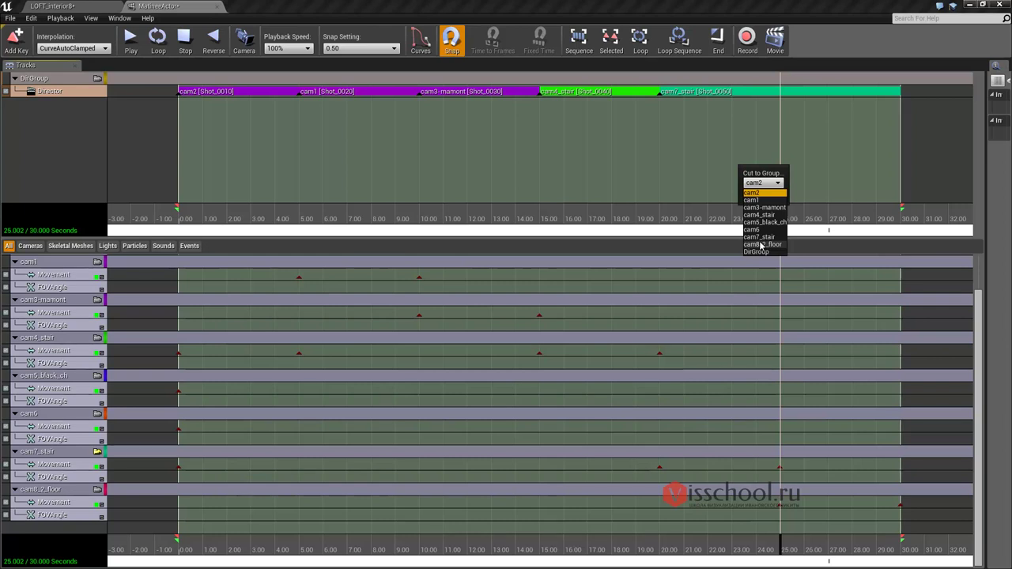
left_click(757, 245)
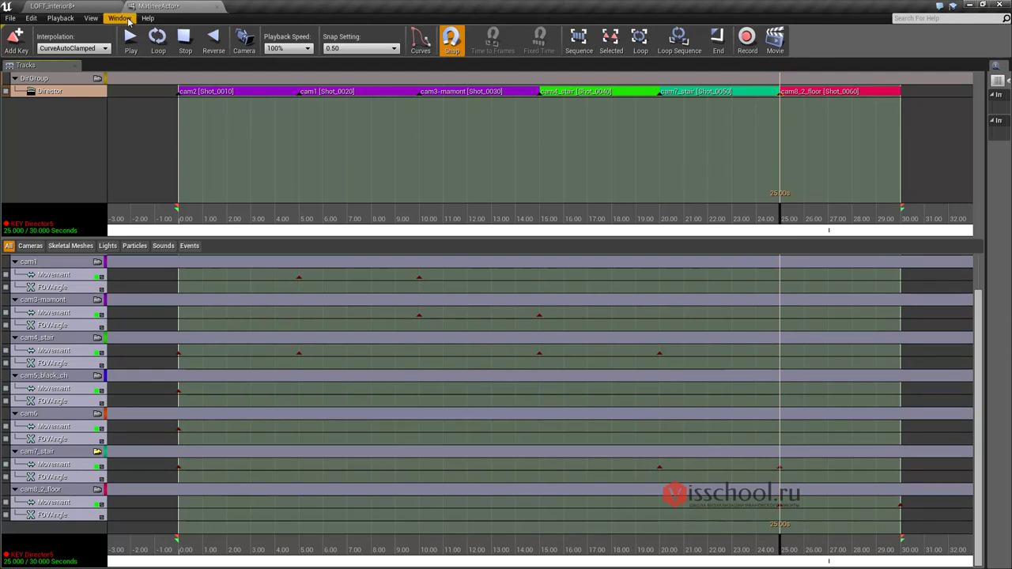
left_click(89, 6)
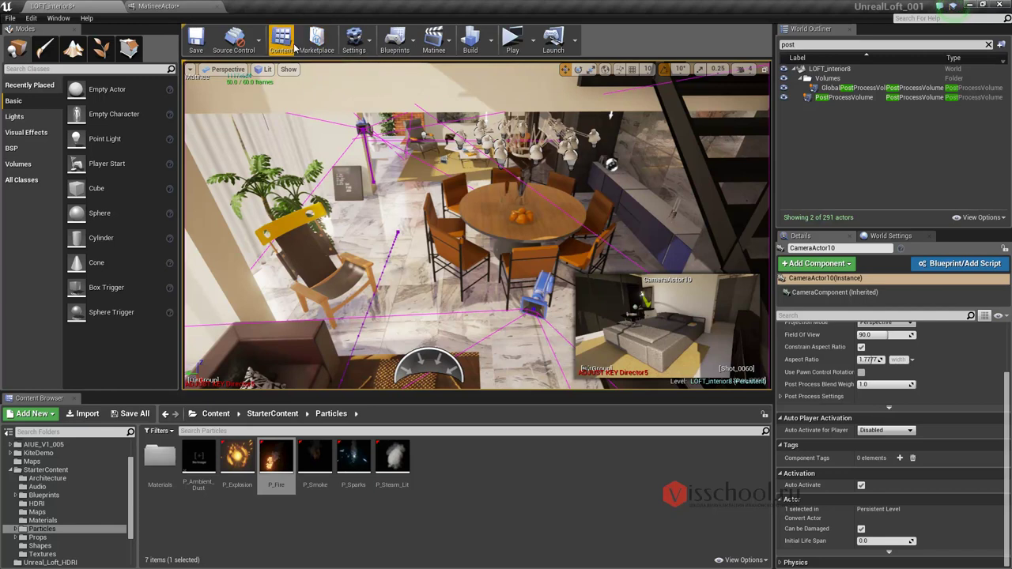
- Inspect the Level Blueprint that plays the MatineeActor on BeginPlay, then clear the outliner search
left_click(416, 48)
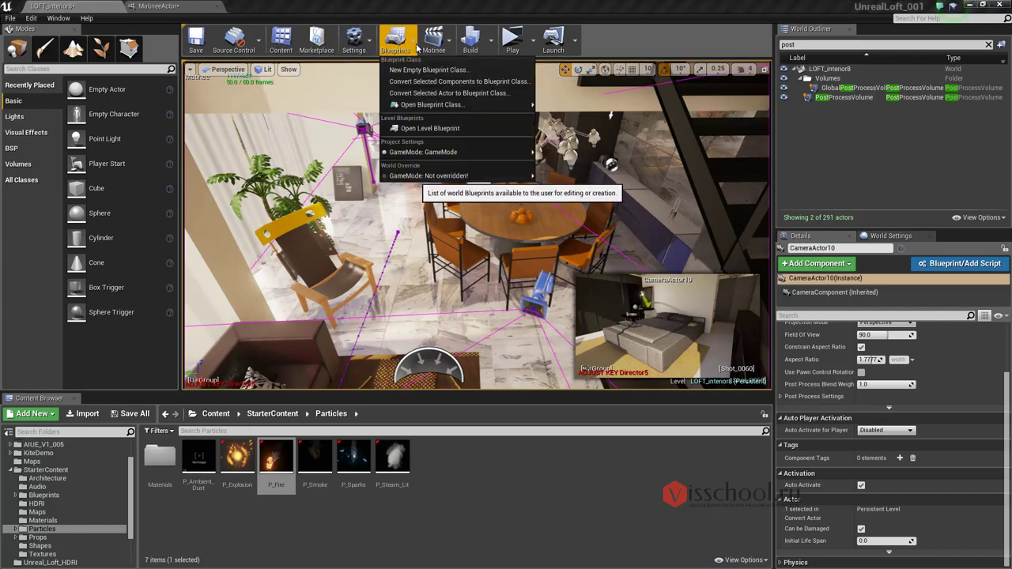
left_click(429, 128)
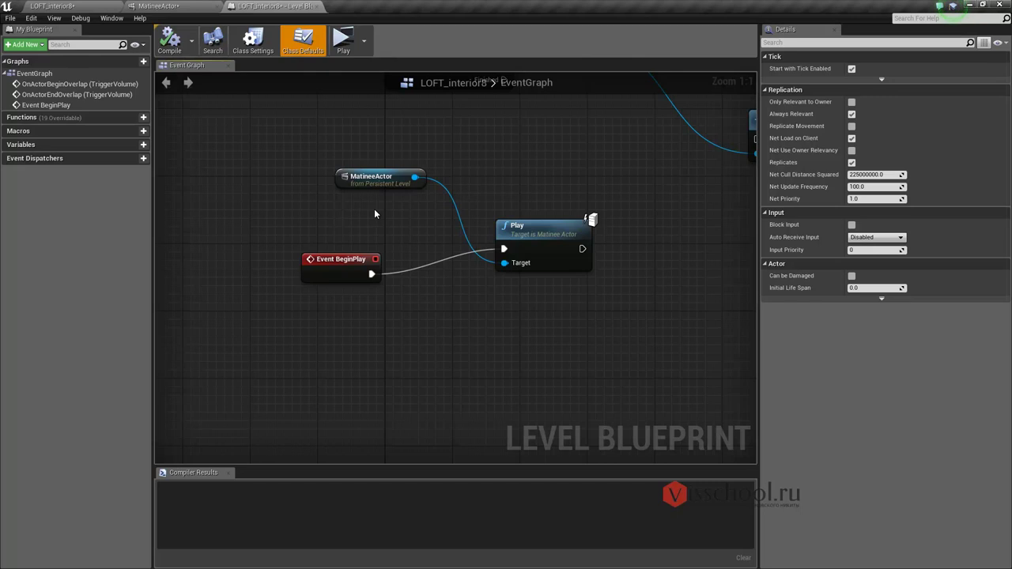
left_click(61, 6)
key("BackSpace")
key("BackSpace")
key("BackSpace")
- Filter the outliner for 'mat' and enable Play on Level Load on the MatineeActor
type("mat")
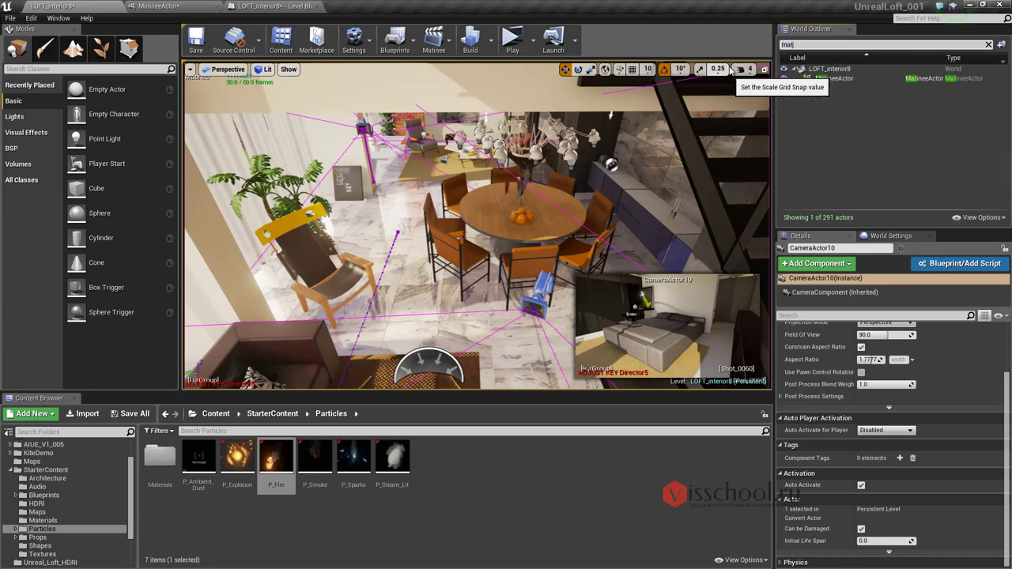
left_click(831, 79)
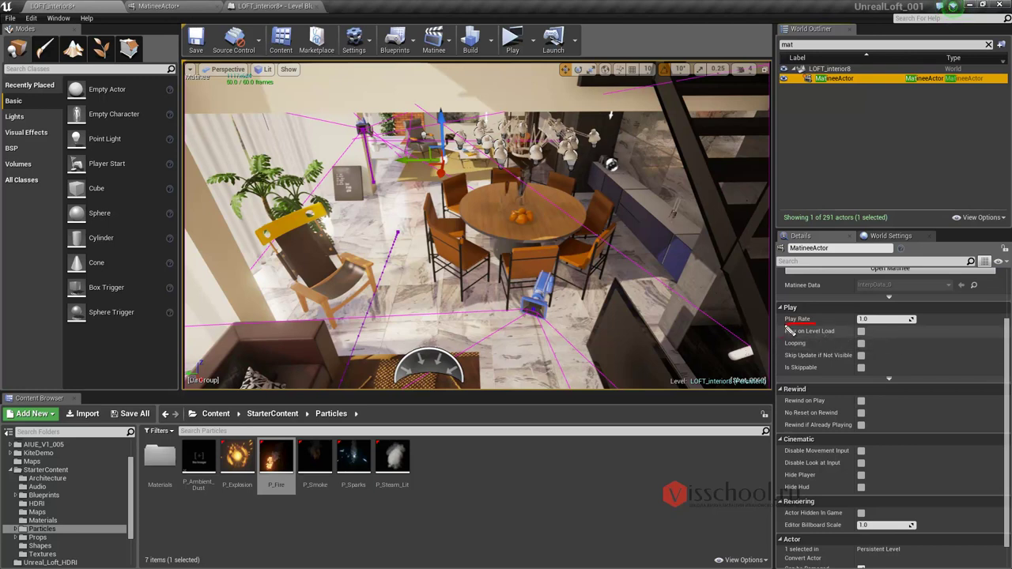
left_click(861, 331)
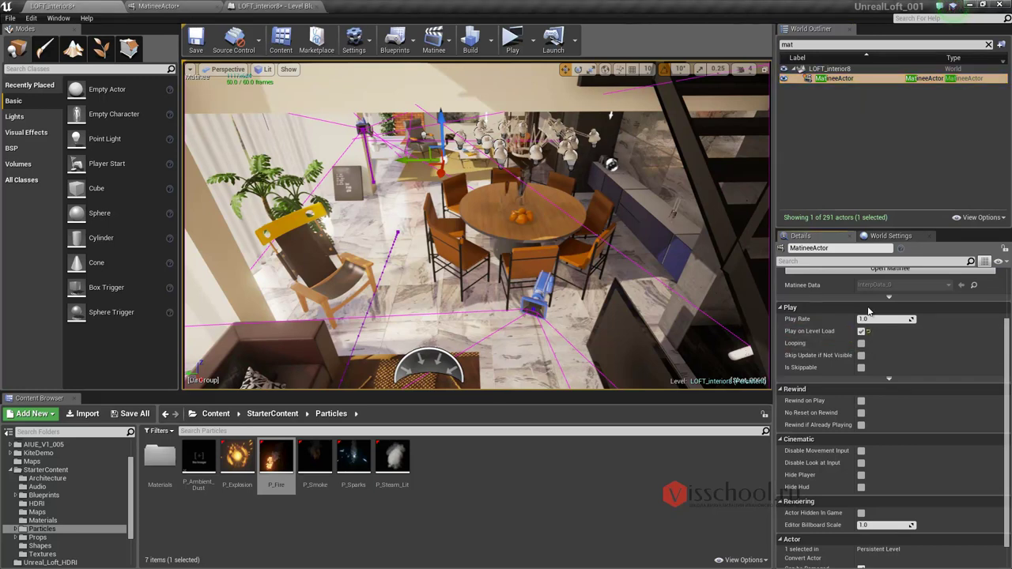
- Reselect the MatineeActor and launch a play test, agreeing to close Matinee
right_click_drag(475, 198, 457, 206)
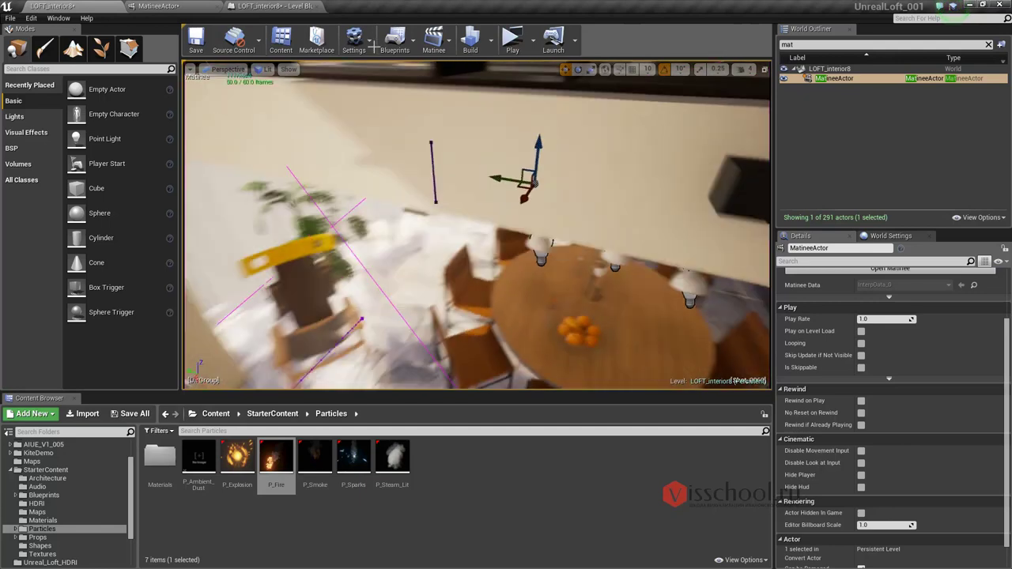
left_click(476, 215)
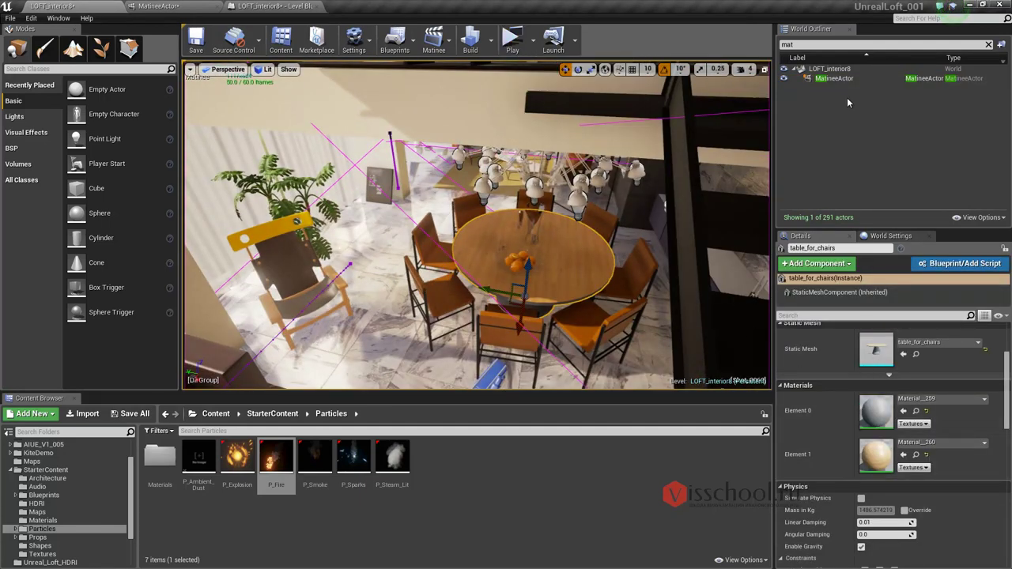
left_click(839, 79)
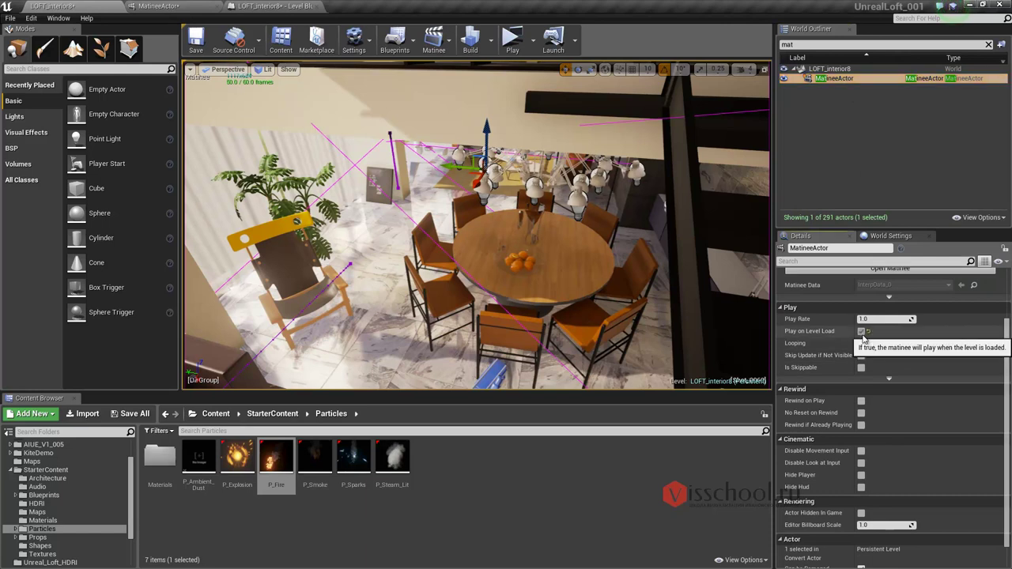
left_click(512, 40)
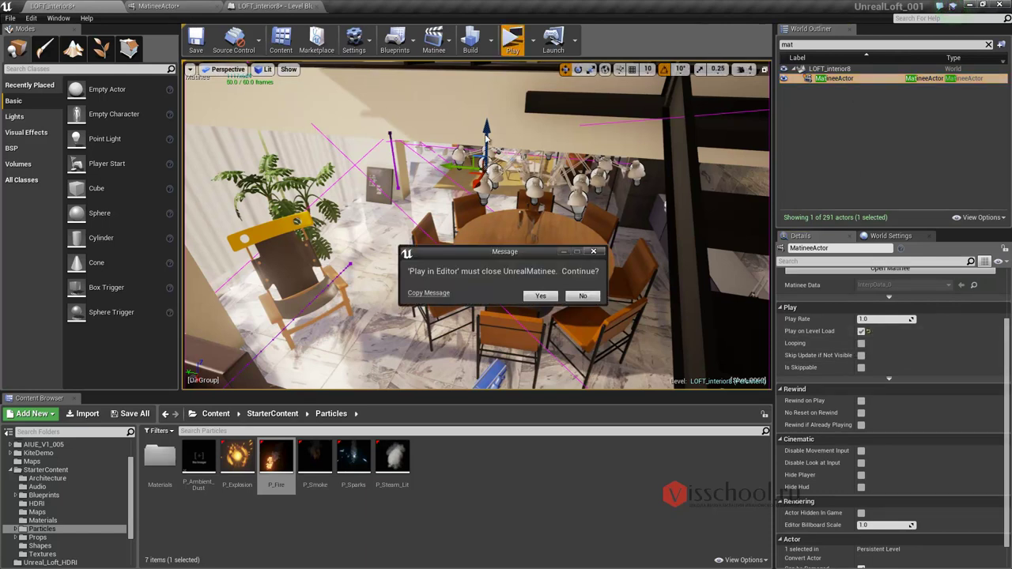
left_click(539, 296)
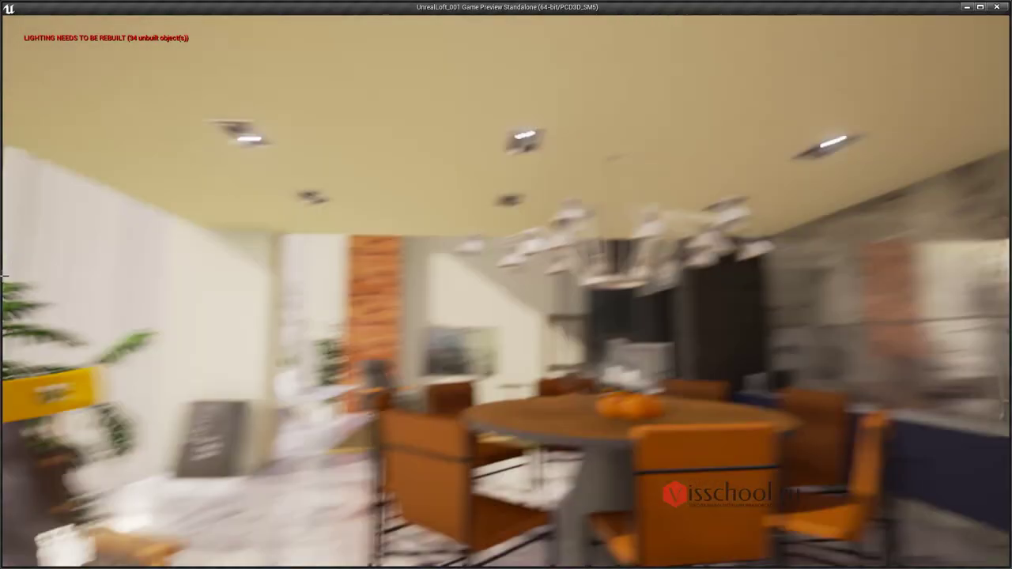
- Watch the bedroom-to-dining cinematic in the game preview, then close it with Esc
key("Escape")
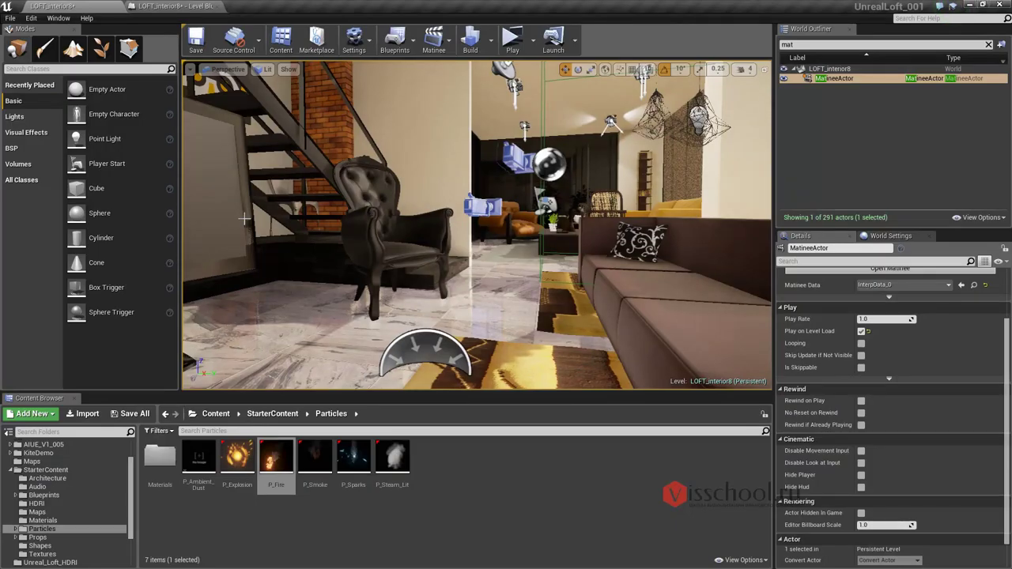
- Search the outliner for 'post' and select the PostProcessVolume near the sofa
left_click_drag(544, 184, 559, 140)
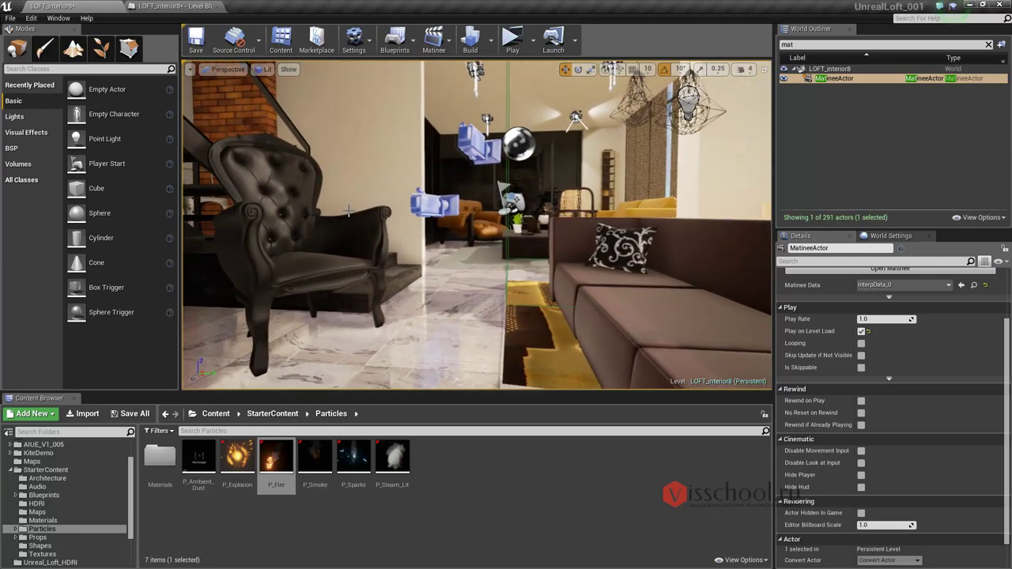
left_click_drag(416, 218, 440, 234)
type("po")
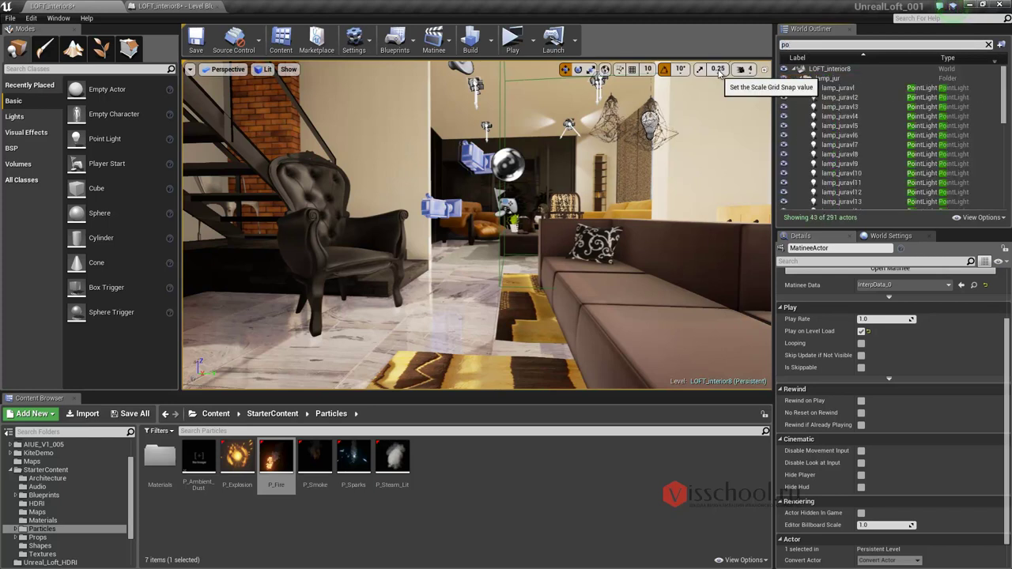
type("st")
left_click(840, 98)
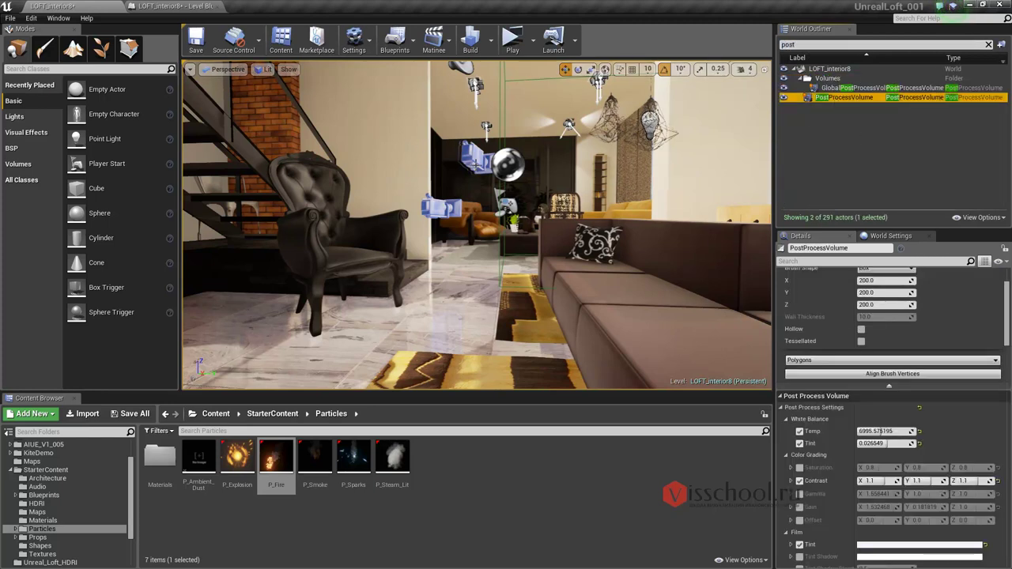
mouse_move(546, 208)
left_mouse_down()
mouse_move(576, 215)
mouse_move(554, 207)
left_mouse_up()
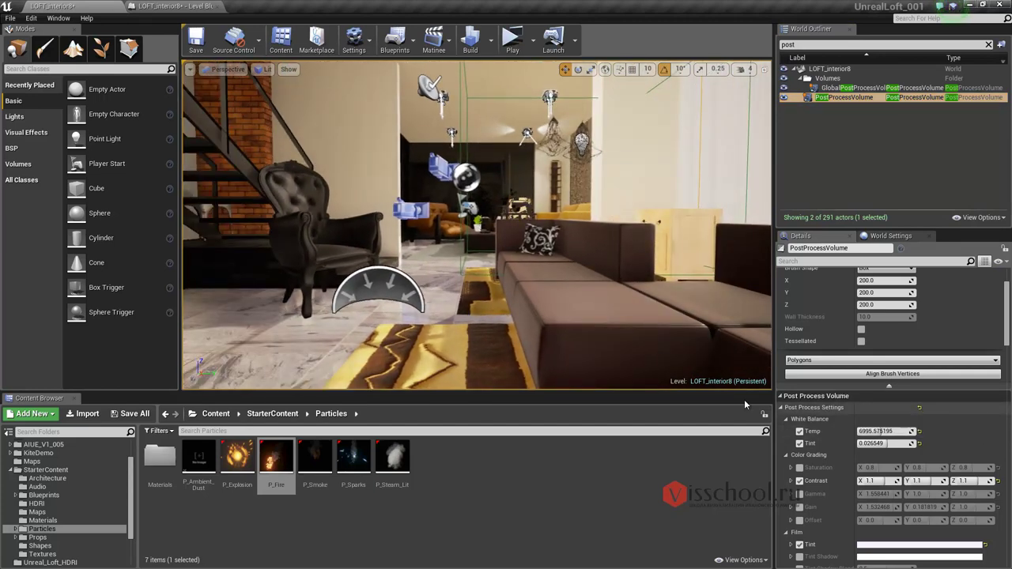
- Lower the White Balance Temp override to about 6518 for cooler light
left_click(800, 431)
left_click(799, 431)
left_click_drag(882, 431, 894, 431)
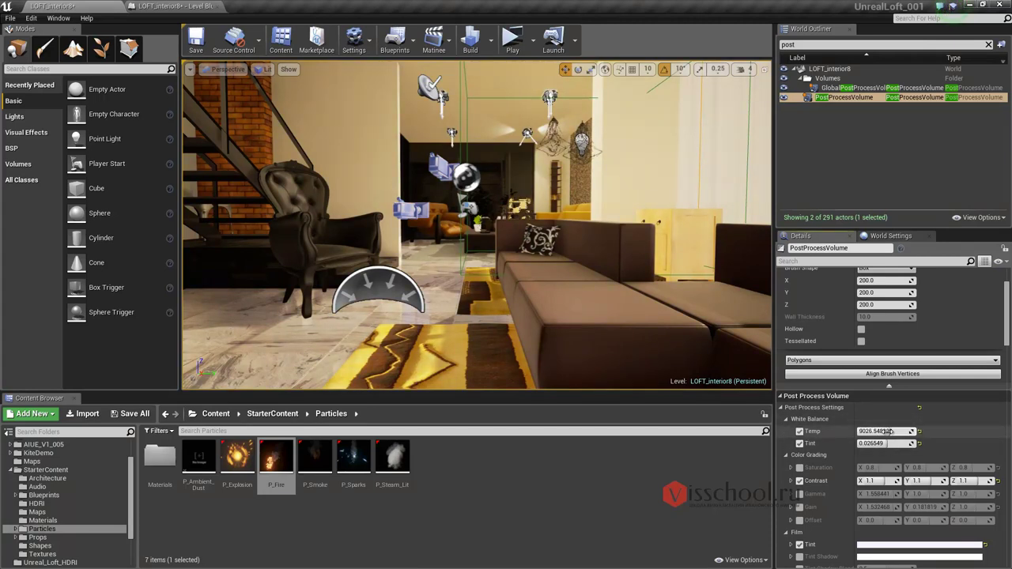
left_click_drag(883, 431, 879, 432)
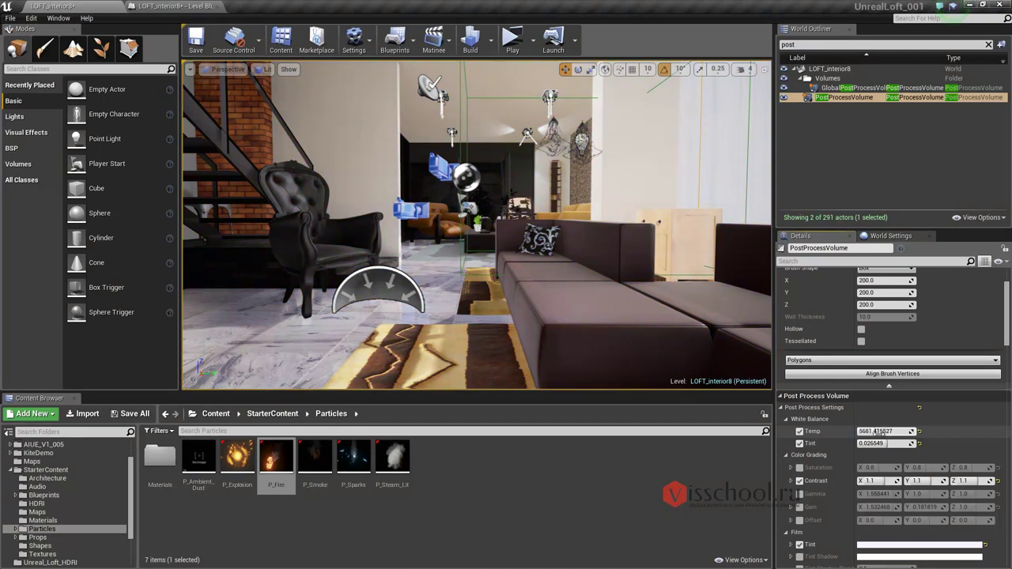
- Revert Contrast to 1.1, toggle it to compare, and turn off Film Tint
scroll(827, 443, "down", 1)
left_click_drag(882, 447, 873, 447)
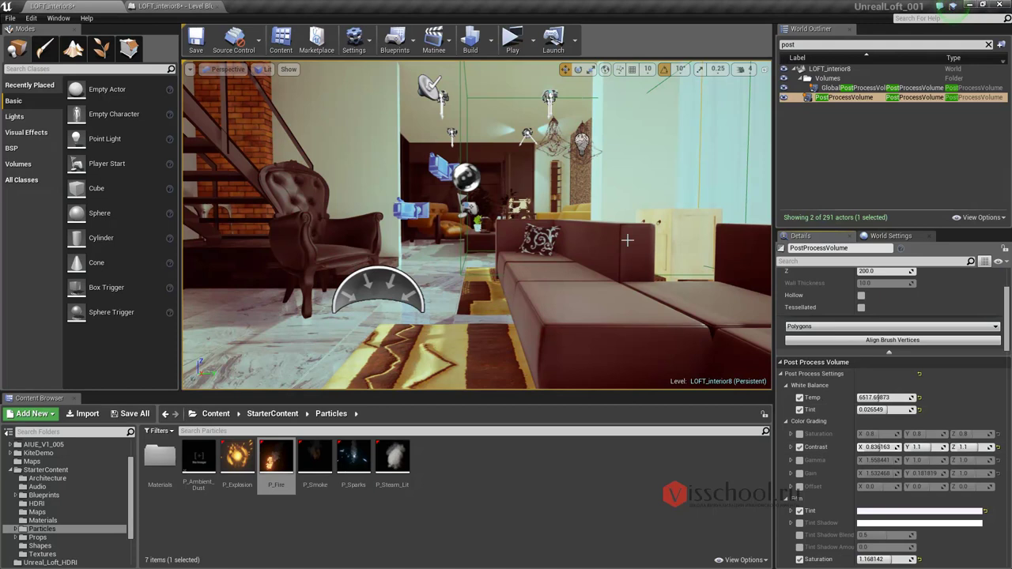
key("ctrl+z")
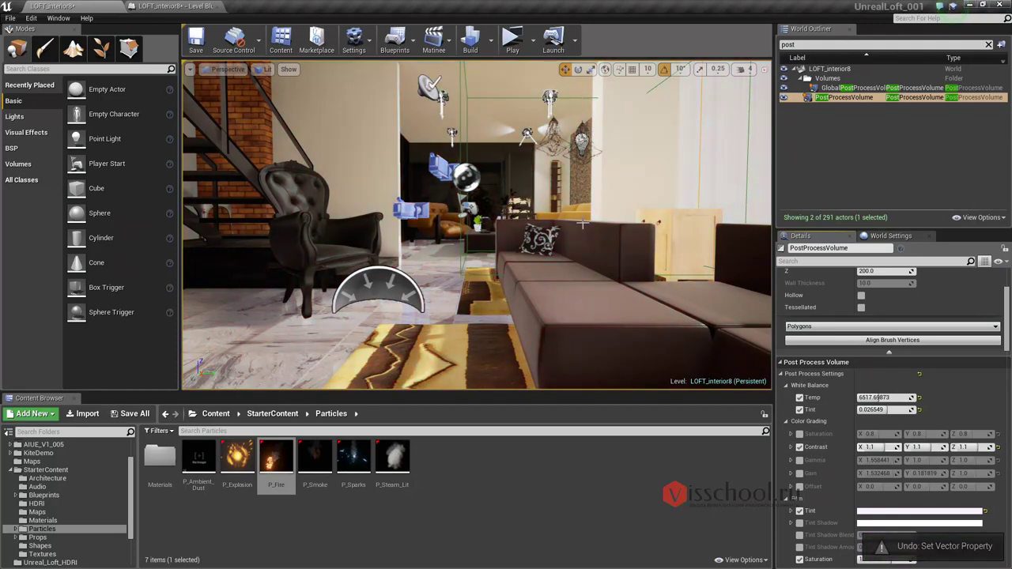
left_click(800, 448)
left_click(800, 447)
left_click(800, 448)
left_click(800, 447)
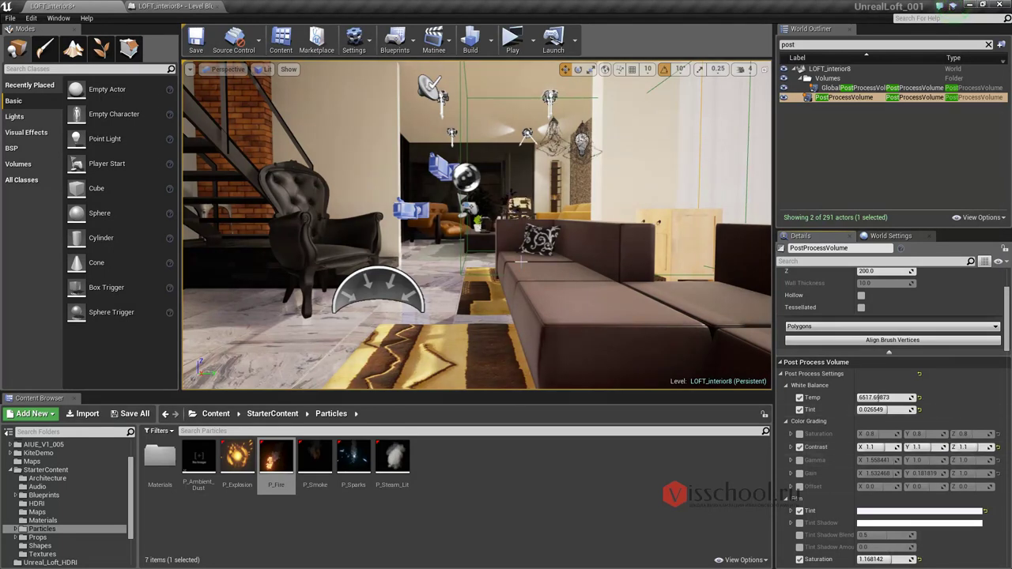
left_click(799, 511)
- Re-enable Film Tint and move down to the Depth of Field settings
left_click(799, 512)
scroll(839, 460, "down", 5)
scroll(840, 443, "down", 5)
scroll(836, 418, "down", 5)
scroll(838, 424, "down", 5)
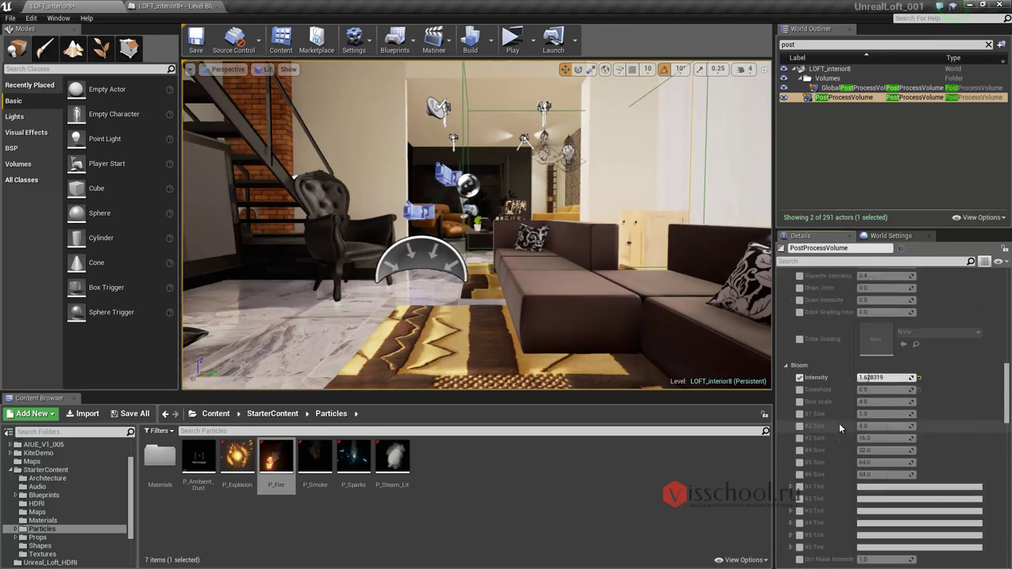
scroll(839, 423, "down", 2)
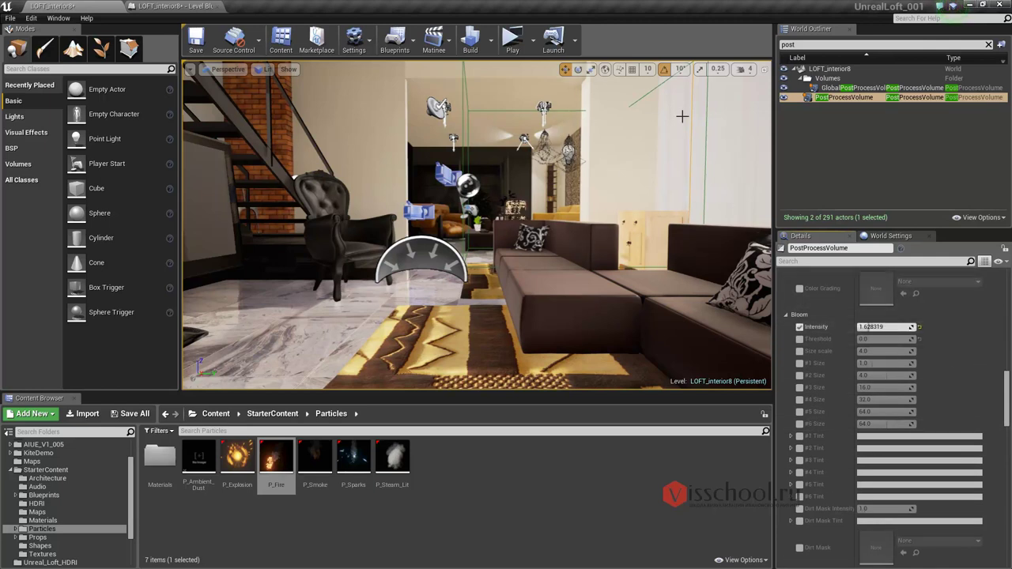
scroll(858, 411, "down", 4)
scroll(849, 410, "down", 3)
scroll(849, 410, "down", 1)
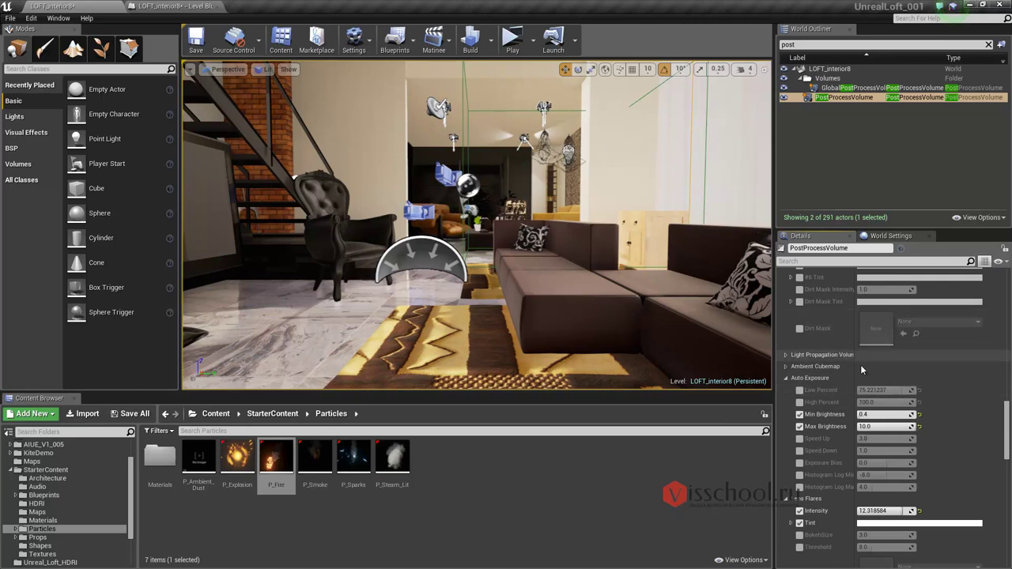
scroll(813, 365, "down", 2)
scroll(828, 369, "down", 2)
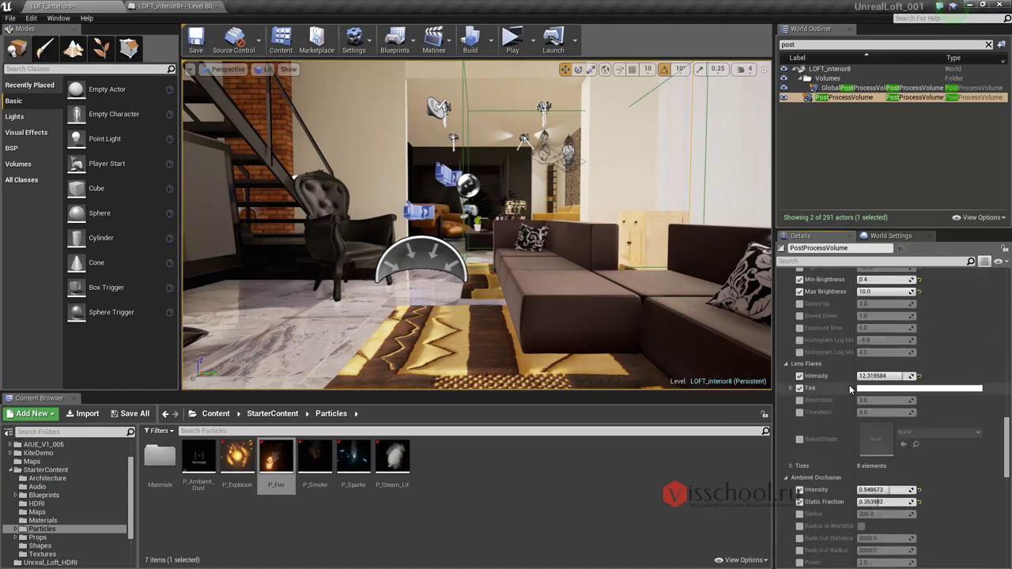
scroll(884, 393, "down", 2)
scroll(873, 396, "down", 2)
scroll(849, 389, "down", 3)
scroll(844, 391, "down", 2)
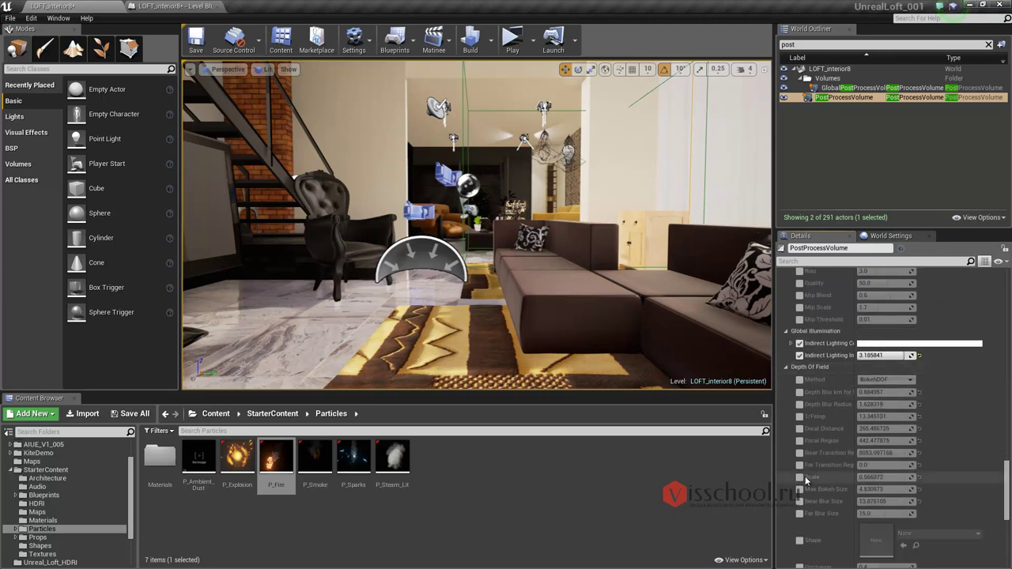
- Enable the Focal Distance, Focal Region, Near/Far Transition Region and Scale overrides
left_click(799, 428)
left_click(800, 440)
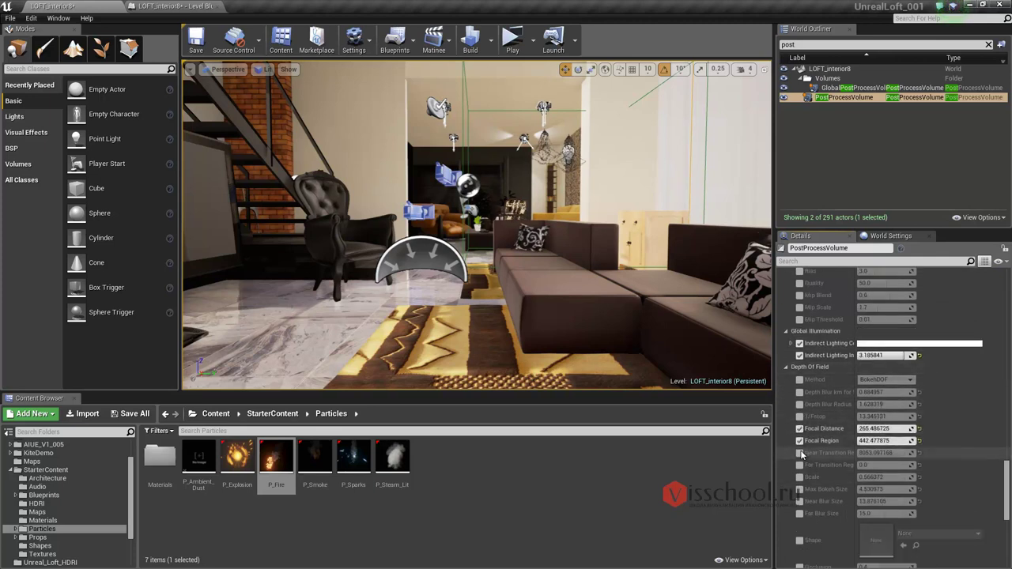
left_click(799, 452)
left_click(799, 465)
left_click(799, 476)
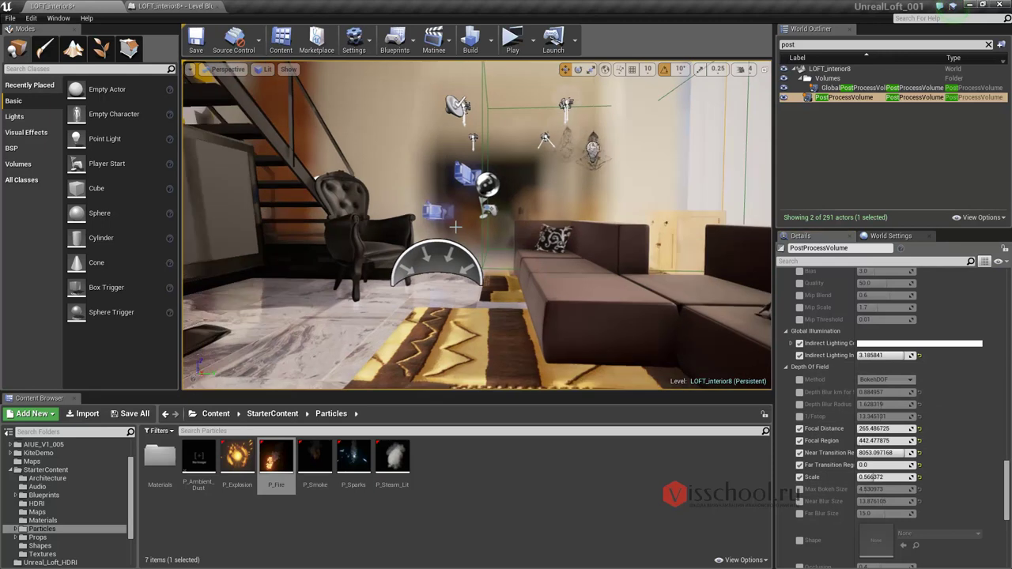
left_click_drag(452, 126, 401, 167)
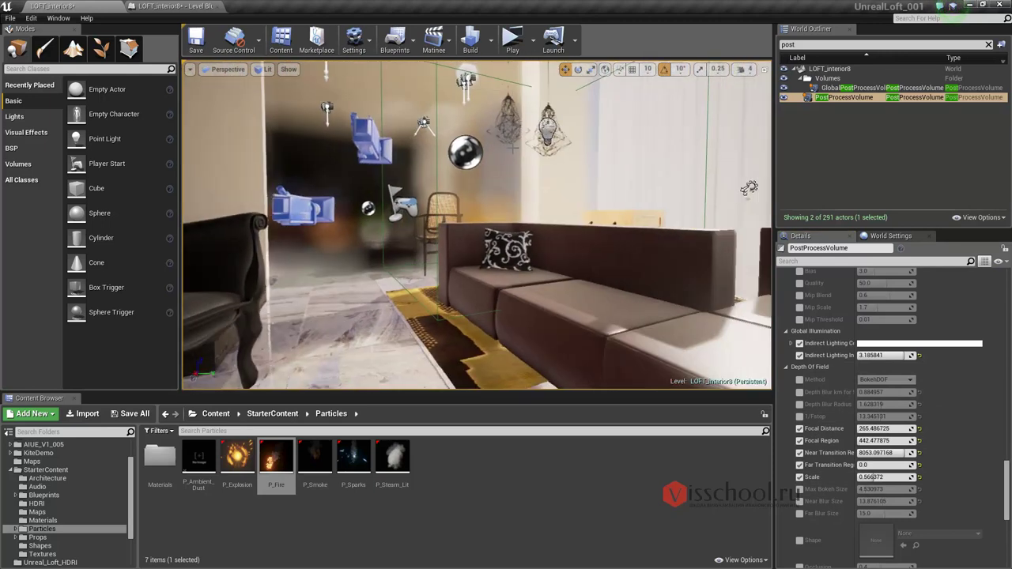
mouse_move(401, 168)
left_mouse_down()
mouse_move(490, 162)
mouse_move(443, 170)
mouse_move(447, 135)
mouse_move(482, 154)
mouse_move(455, 237)
mouse_move(457, 219)
mouse_move(473, 215)
mouse_move(390, 172)
left_mouse_up()
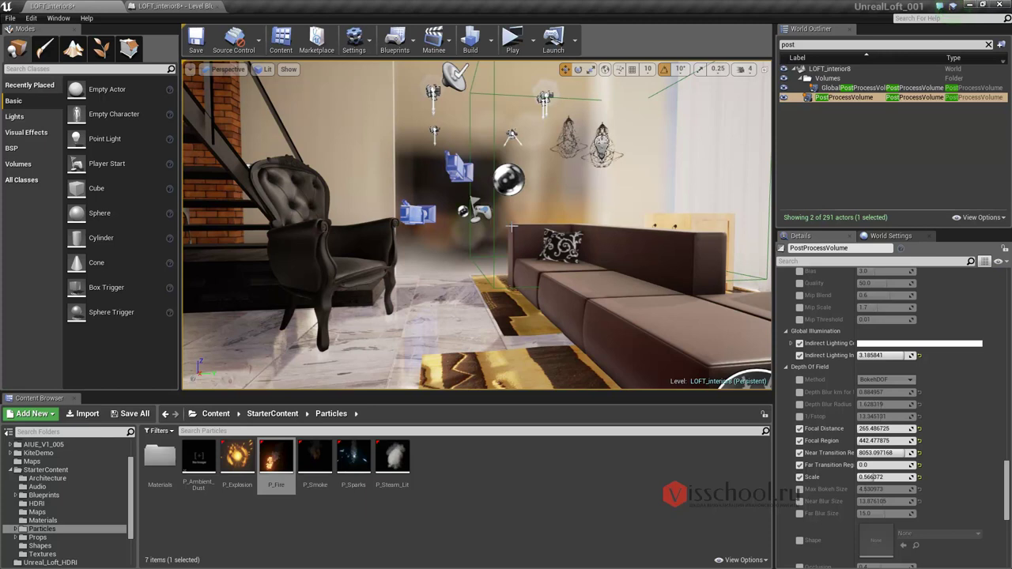
mouse_move(500, 247)
left_mouse_down()
mouse_move(469, 64)
mouse_move(218, 20)
left_mouse_up()
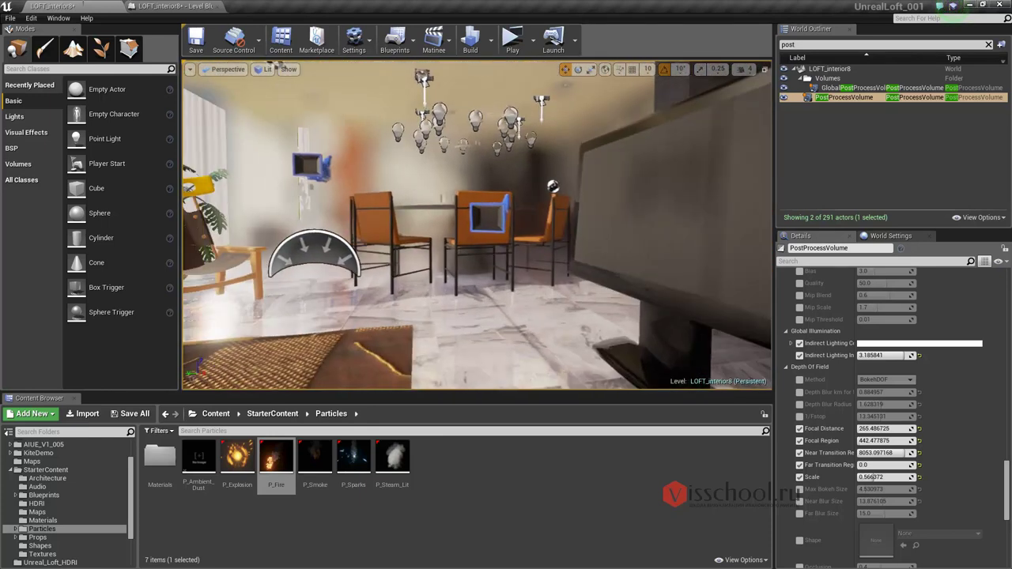
mouse_move(218, 19)
left_mouse_down()
mouse_move(496, 253)
mouse_move(554, 220)
left_mouse_up()
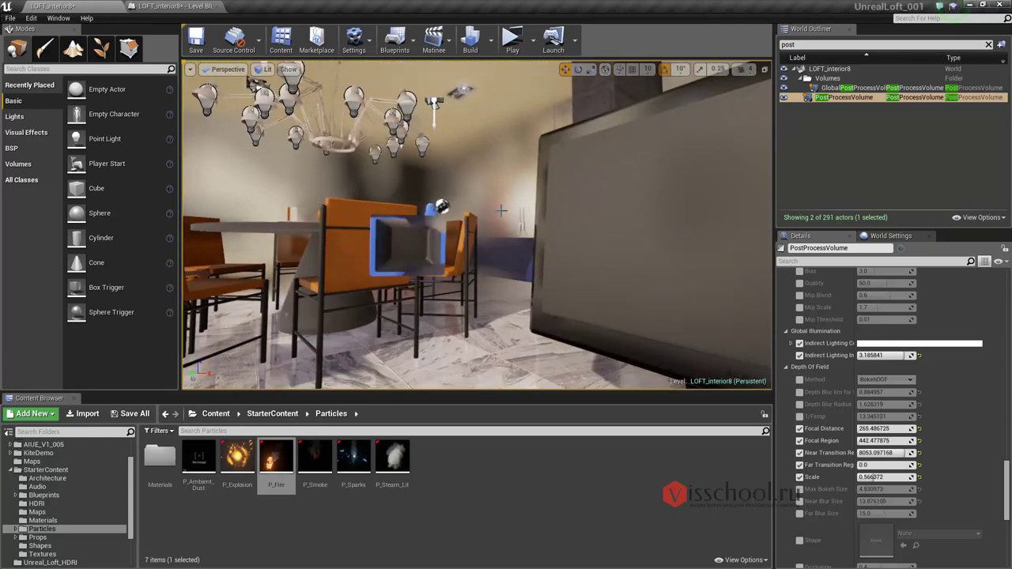
left_click_drag(555, 220, 455, 195)
left_click_drag(423, 146, 372, 139)
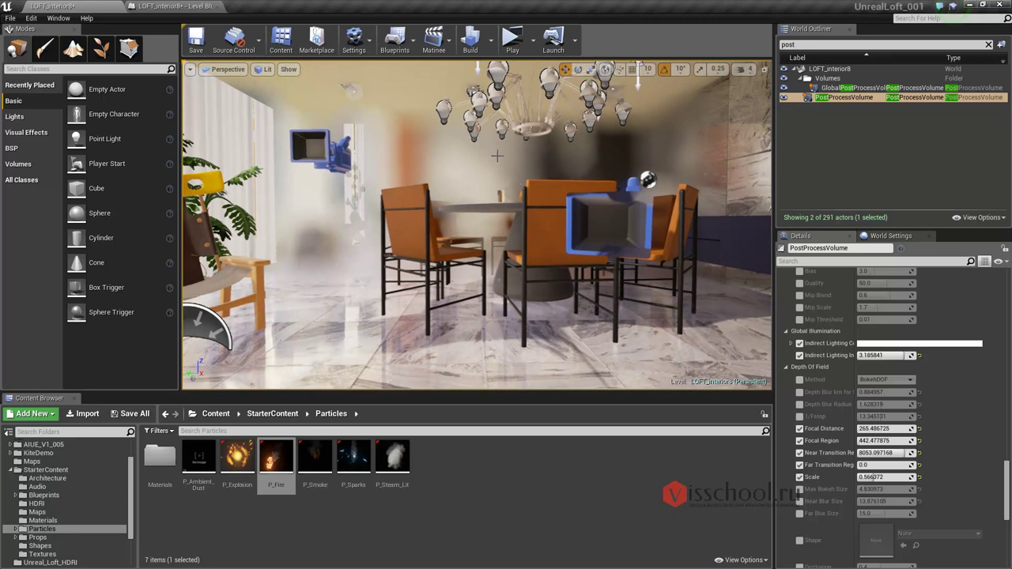
left_click_drag(607, 198, 544, 195)
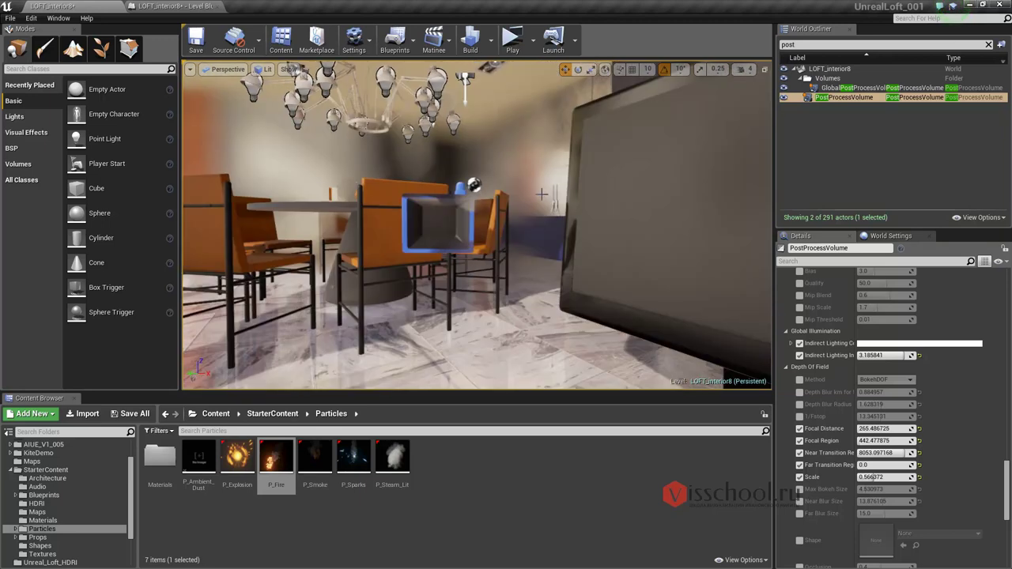
mouse_move(424, 91)
left_mouse_down()
mouse_move(351, 95)
mouse_move(375, 199)
mouse_move(332, 199)
left_mouse_up()
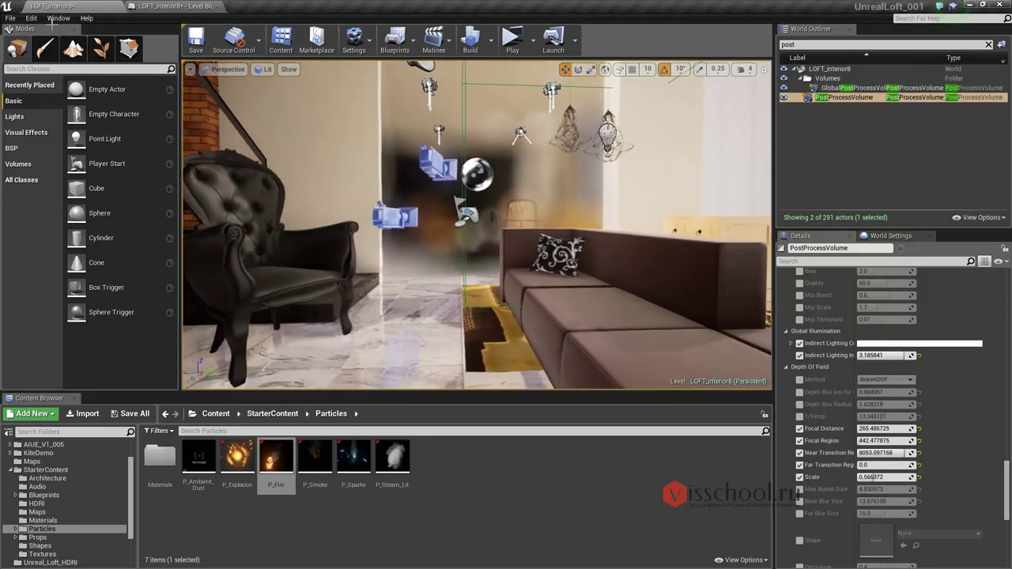
left_click_drag(332, 199, 553, 192)
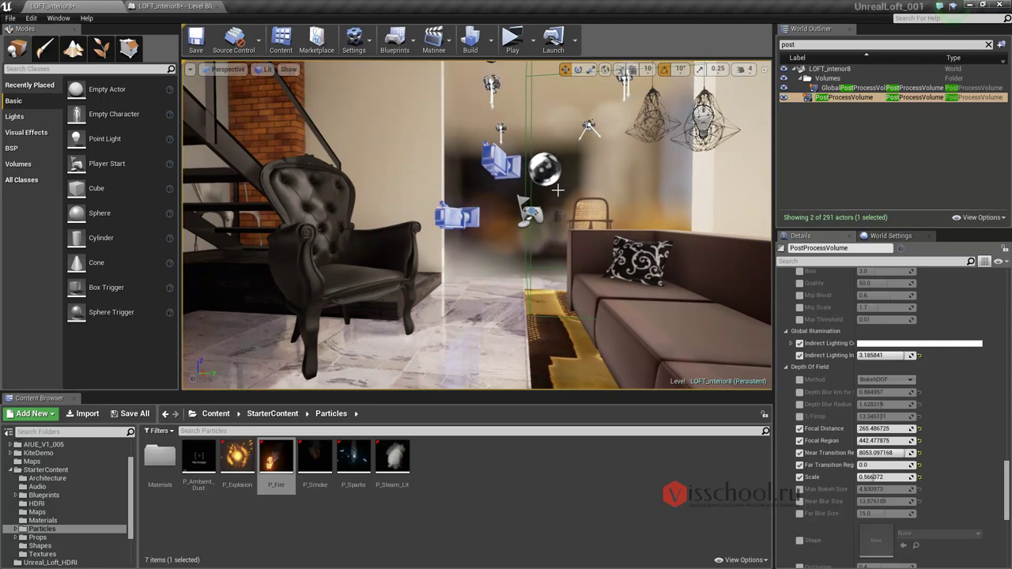
left_click_drag(499, 225, 492, 211)
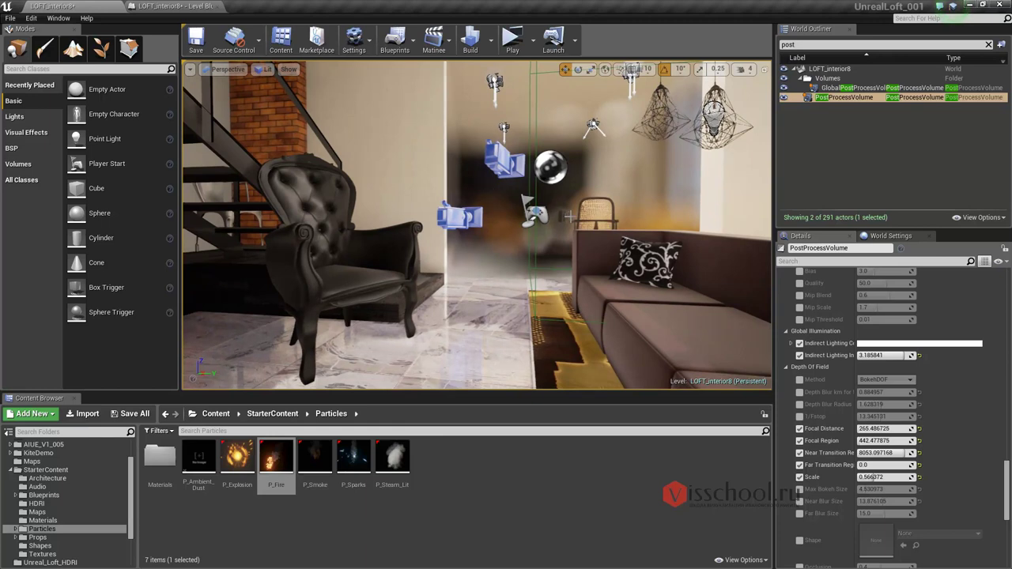
mouse_move(522, 193)
left_mouse_down()
mouse_move(538, 192)
mouse_move(487, 148)
mouse_move(184, 55)
left_mouse_up()
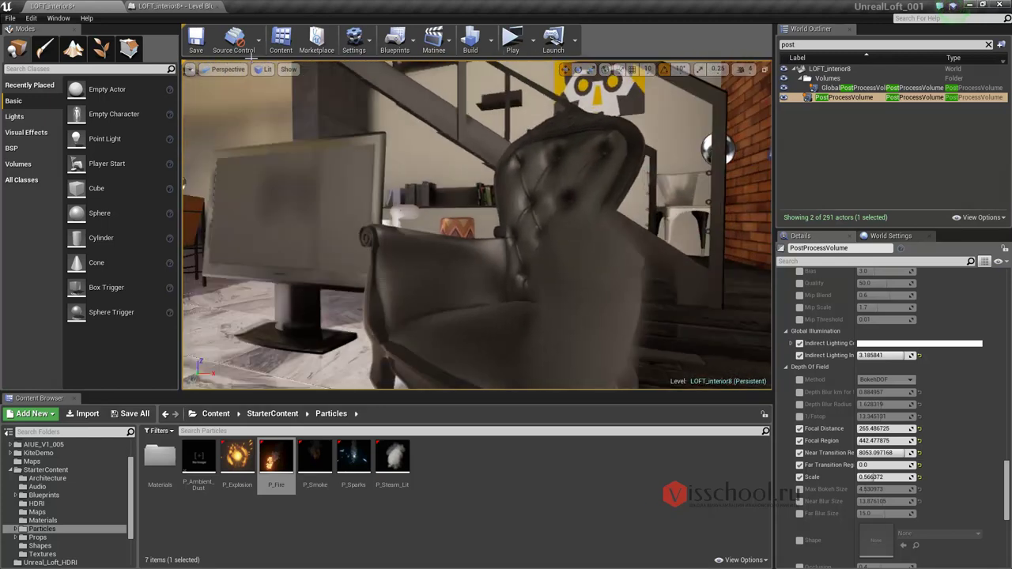
left_click_drag(184, 55, 185, 55)
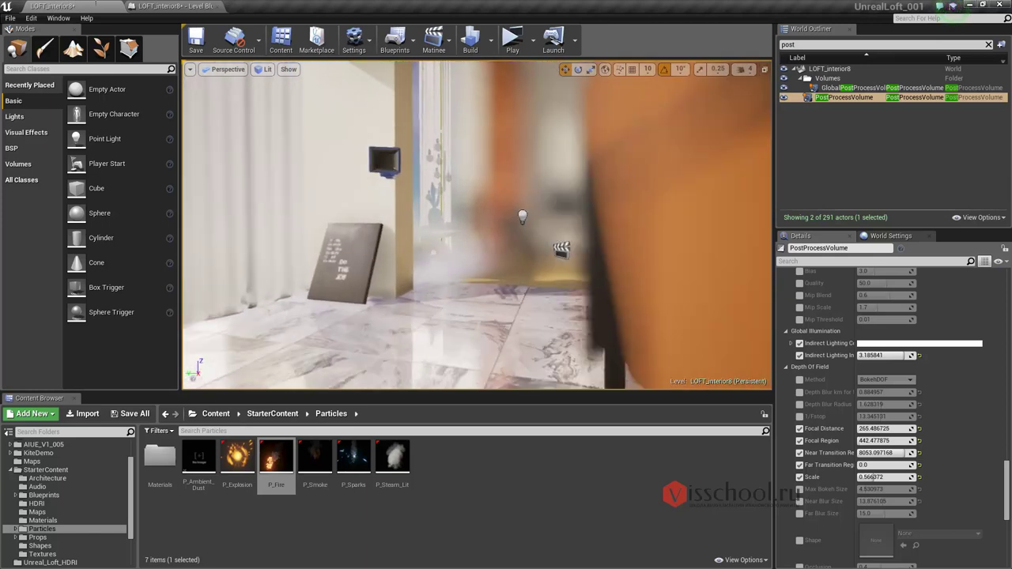